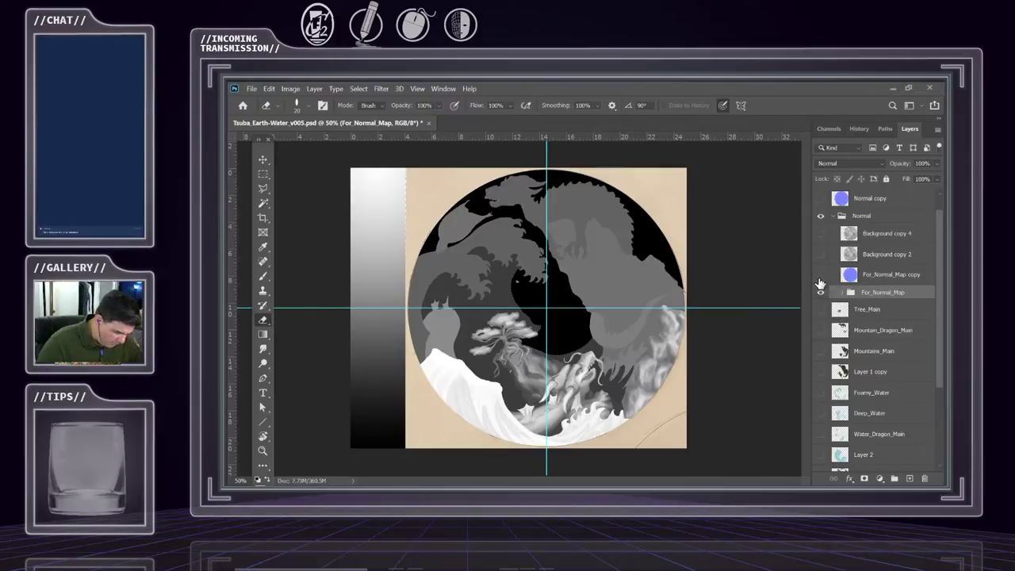
- Show the normal map, zoom and pan to inspect the dragon relief, then hide it
{"action": "left_click", "coordinate": [821, 275]}
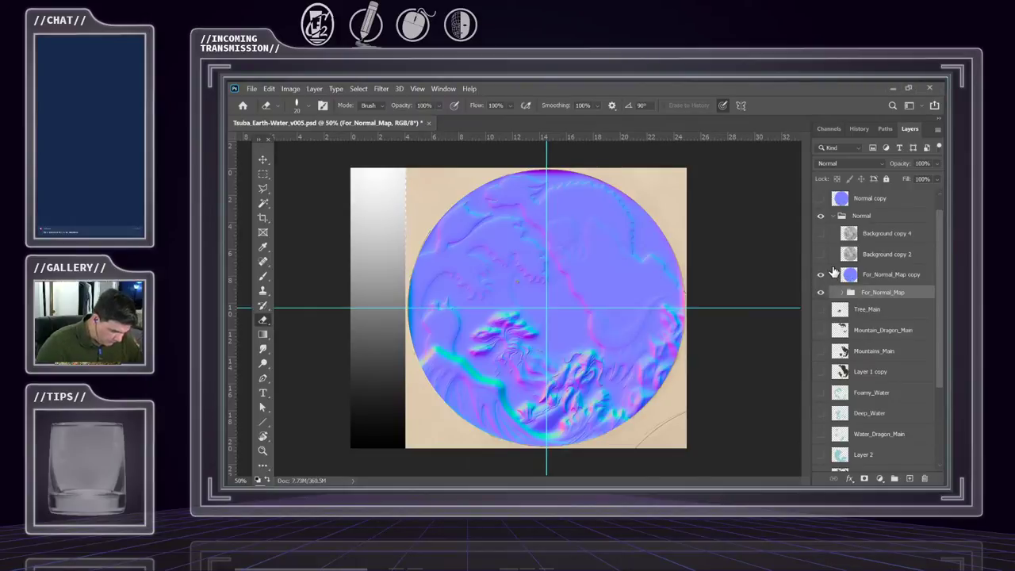
{"action": "key", "text": "z"}
{"action": "mouse_move", "coordinate": [617, 371]}
{"action": "left_mouse_down"}
{"action": "mouse_move", "coordinate": [649, 371]}
{"action": "mouse_move", "coordinate": [681, 319]}
{"action": "left_mouse_up"}
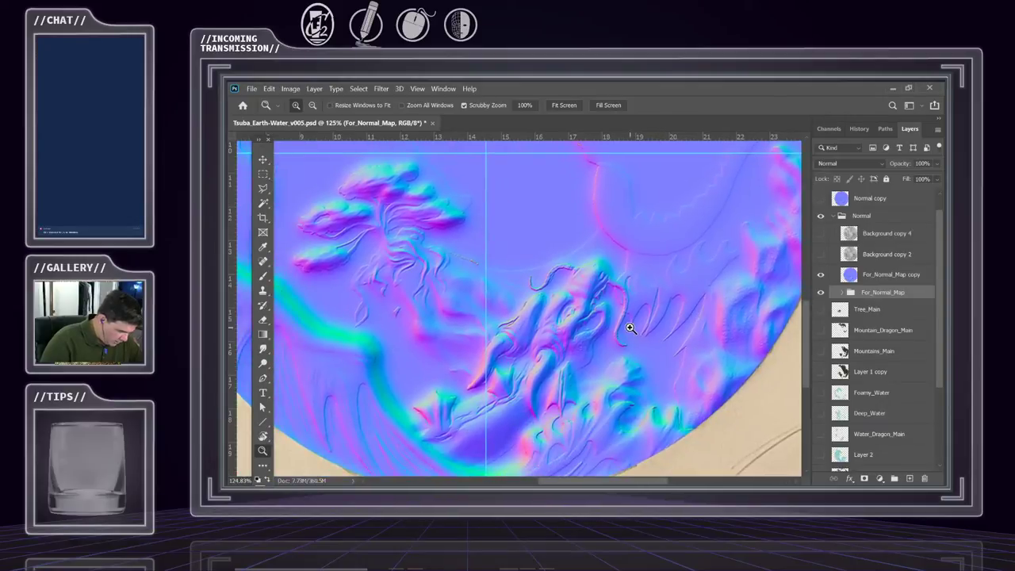
{"action": "left_click_drag", "start_coordinate": [619, 344], "coordinate": [634, 343]}
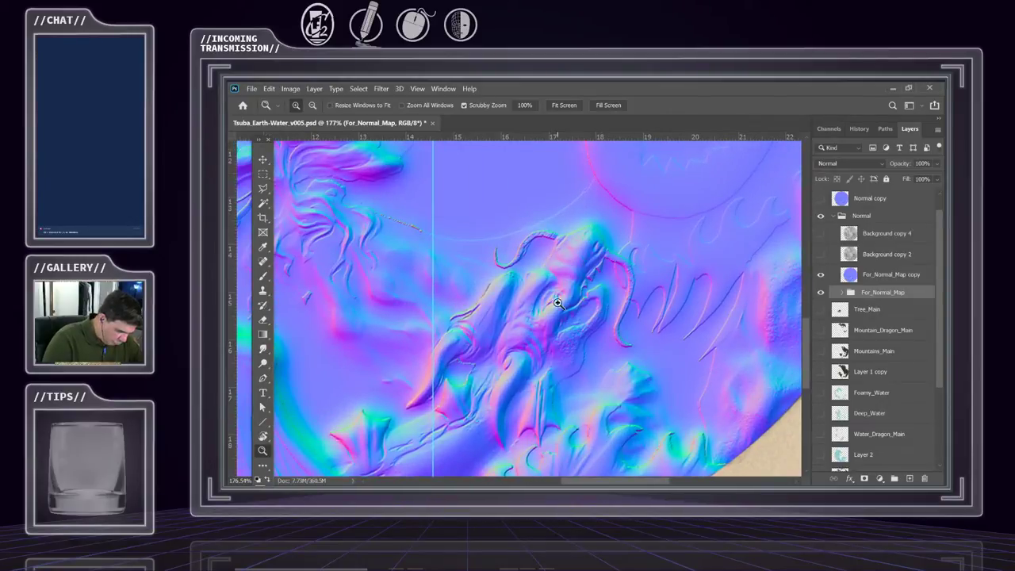
{"action": "scroll", "coordinate": [600, 351], "scroll_direction": "down", "scroll_amount": 2}
{"action": "scroll", "coordinate": [601, 352], "scroll_direction": "down", "scroll_amount": 2}
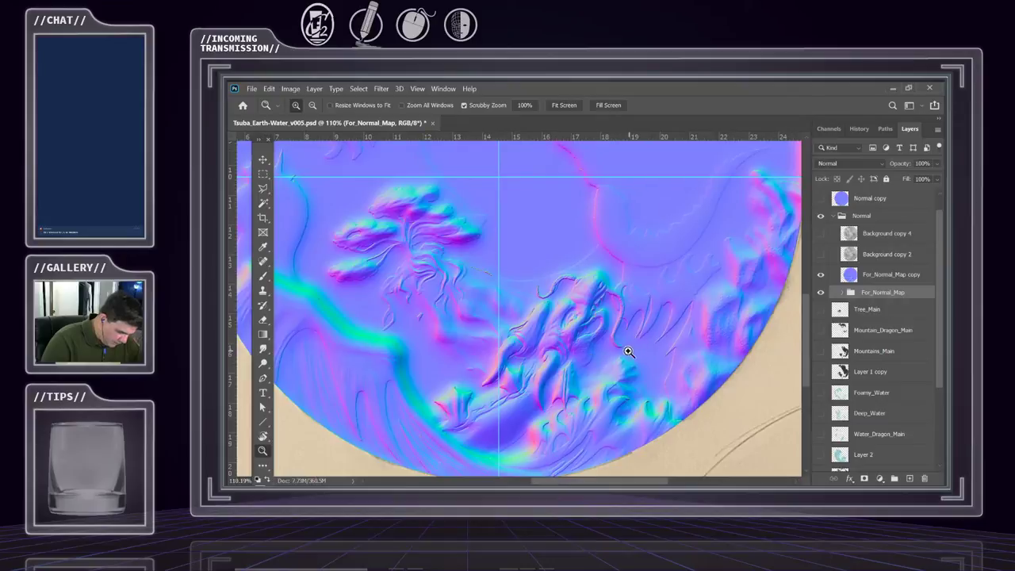
{"action": "scroll", "coordinate": [623, 352], "scroll_direction": "down", "scroll_amount": 1}
{"action": "left_click_drag", "start_coordinate": [673, 324], "coordinate": [650, 385]}
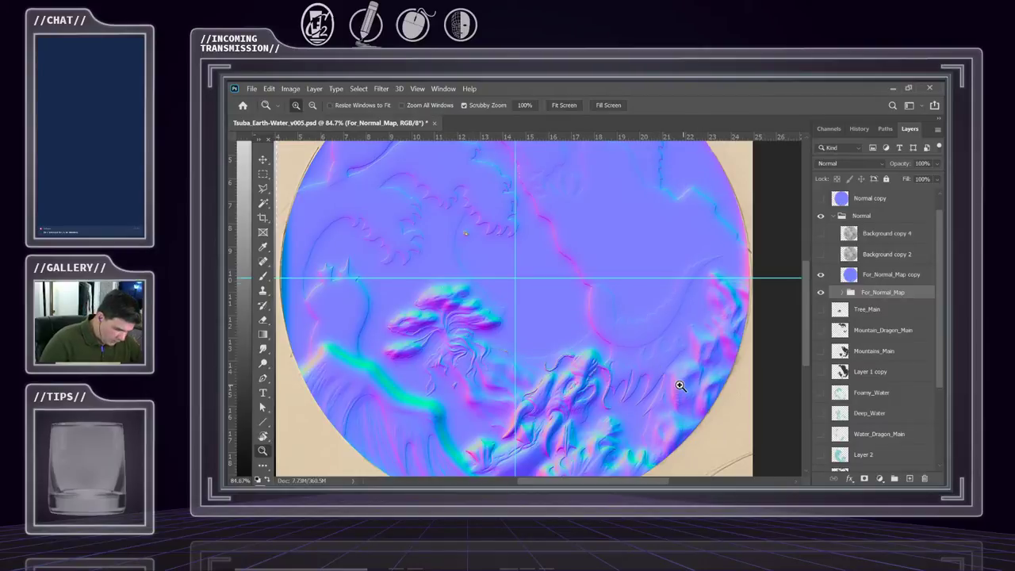
{"action": "scroll", "coordinate": [671, 386], "scroll_direction": "down", "scroll_amount": 2}
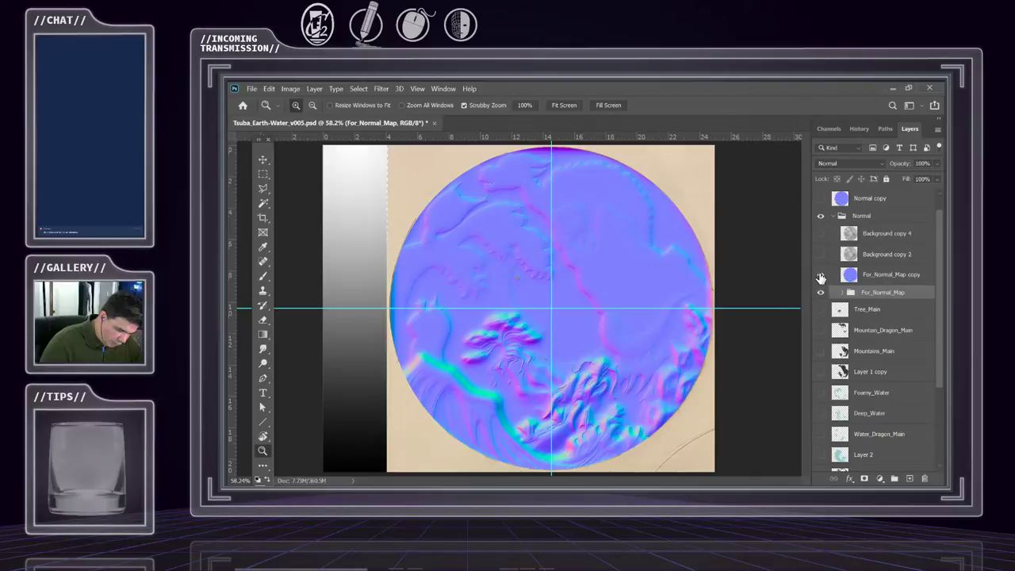
{"action": "left_click", "coordinate": [821, 275]}
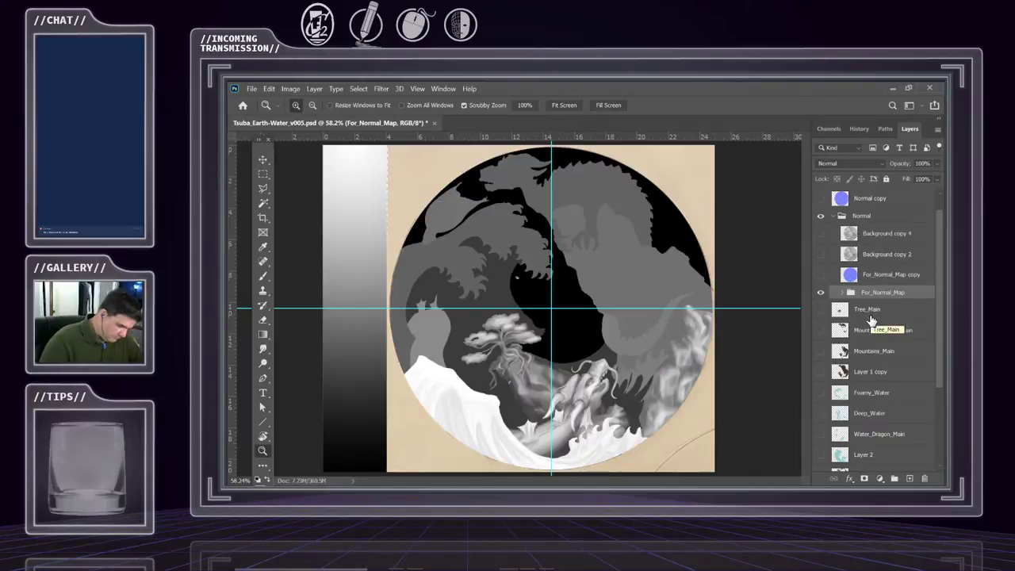
- Preview Background copy 2, then show Background copy 4 in Normal mode with a raised fill
{"action": "left_click", "coordinate": [821, 254]}
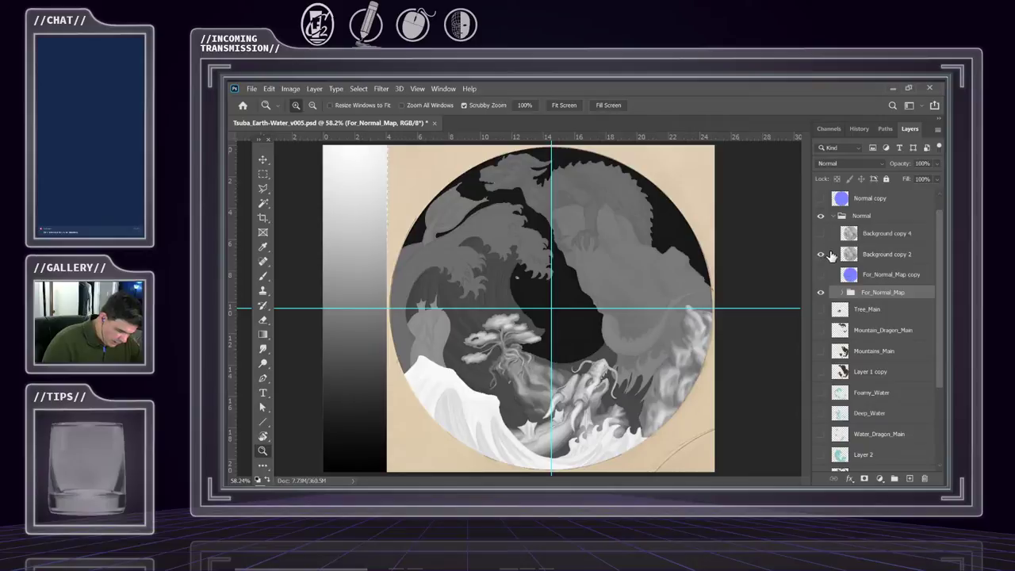
{"action": "left_click", "coordinate": [820, 254]}
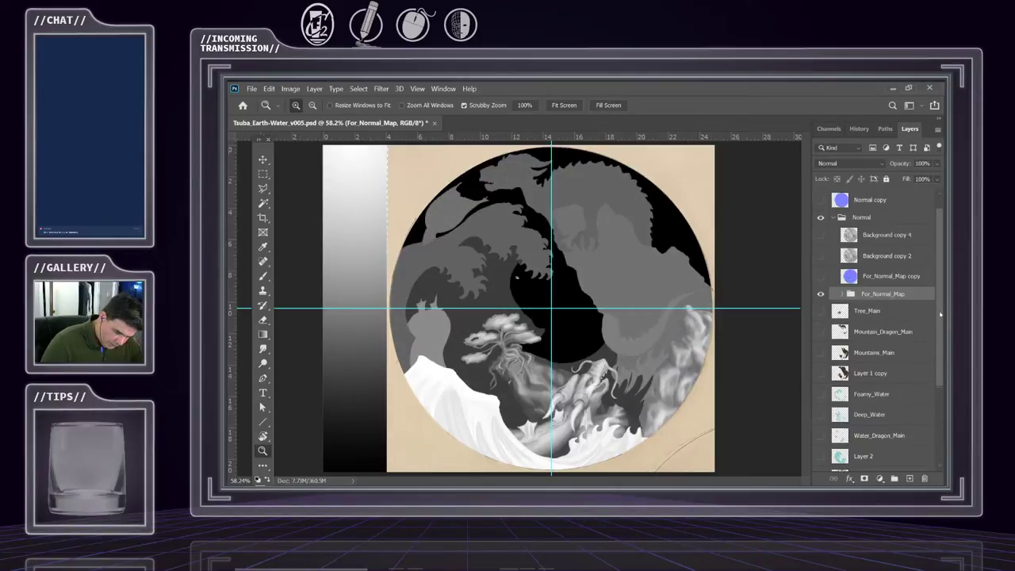
{"action": "scroll", "coordinate": [937, 270], "scroll_direction": "up", "scroll_amount": 1}
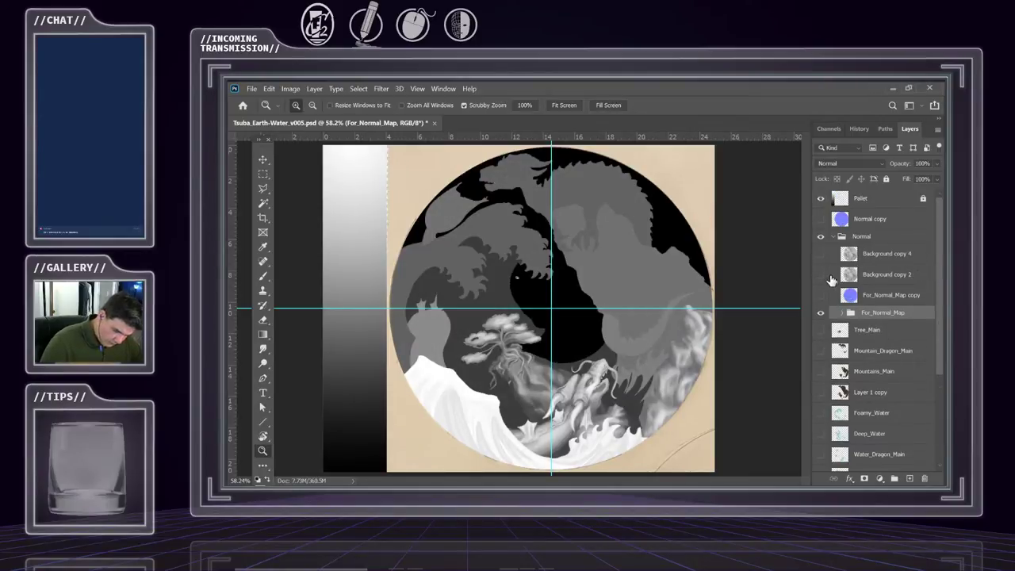
{"action": "left_click", "coordinate": [865, 258]}
{"action": "left_click", "coordinate": [821, 253]}
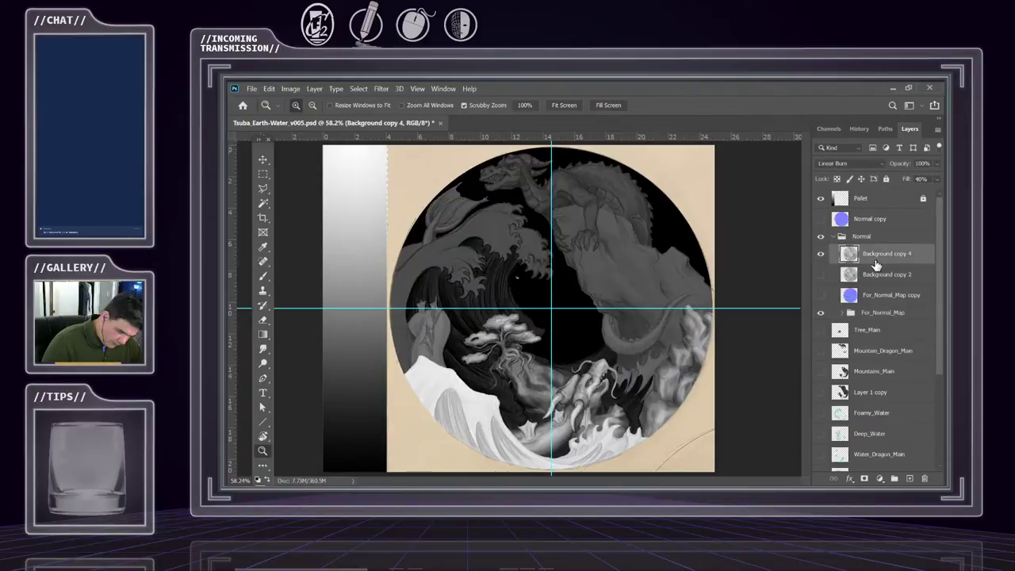
{"action": "left_click", "coordinate": [848, 163]}
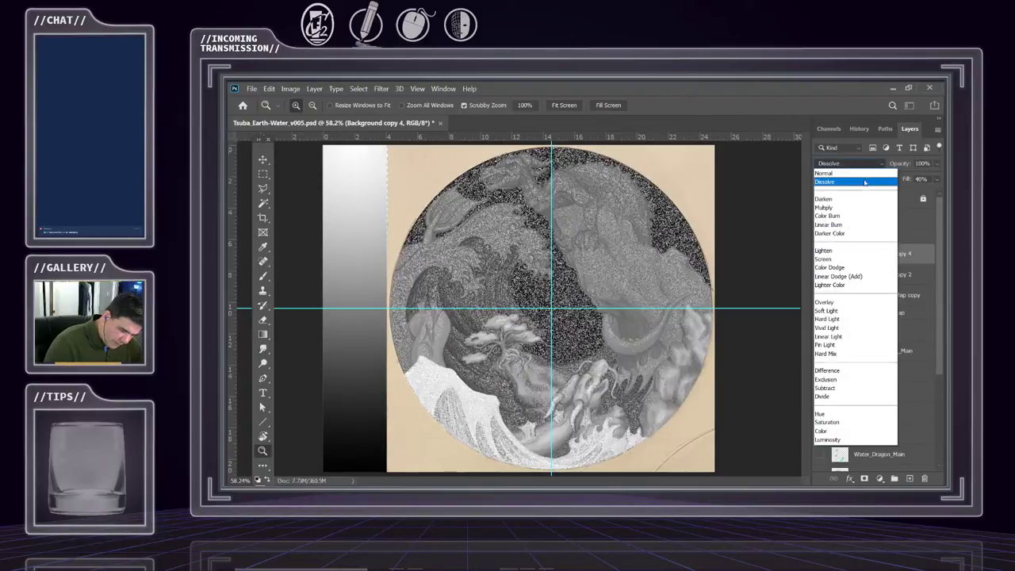
{"action": "left_click", "coordinate": [858, 173]}
{"action": "left_click", "coordinate": [934, 179]}
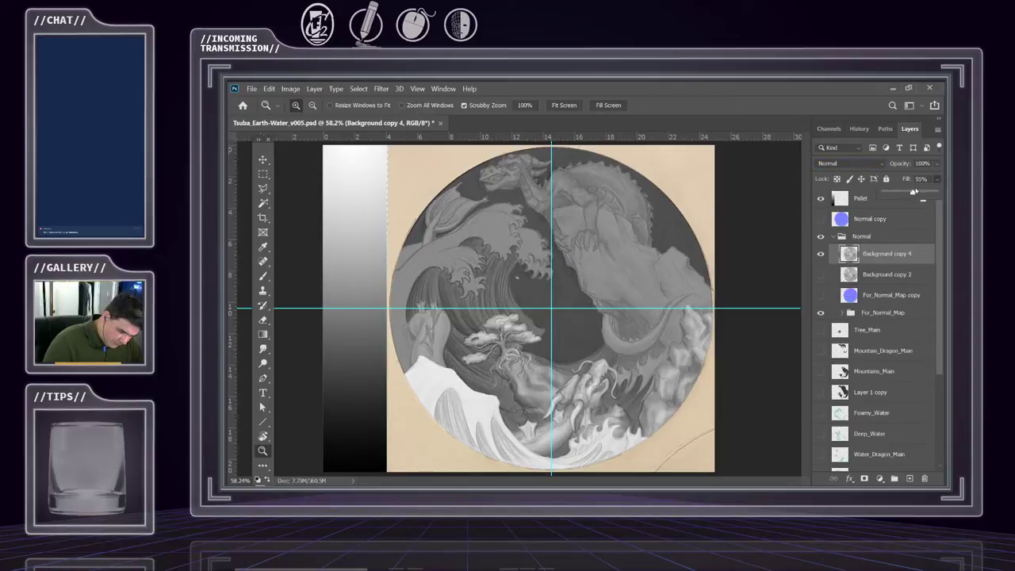
{"action": "left_click_drag", "start_coordinate": [905, 192], "coordinate": [943, 188]}
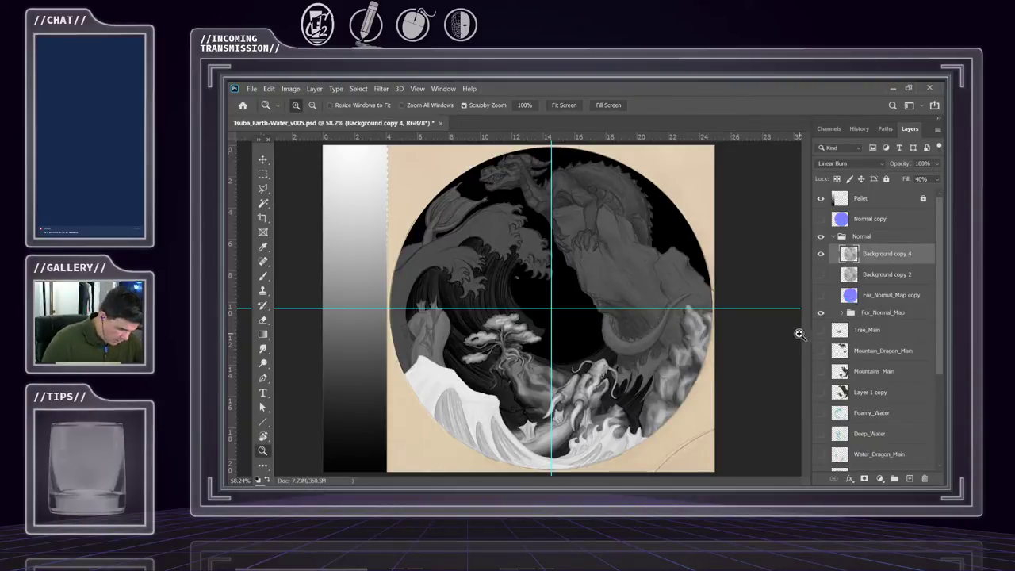
- Hide Background copy 4, compare against Background copy 2, and select the Tree_Main layer
{"action": "left_click", "coordinate": [821, 253]}
{"action": "left_click", "coordinate": [822, 274]}
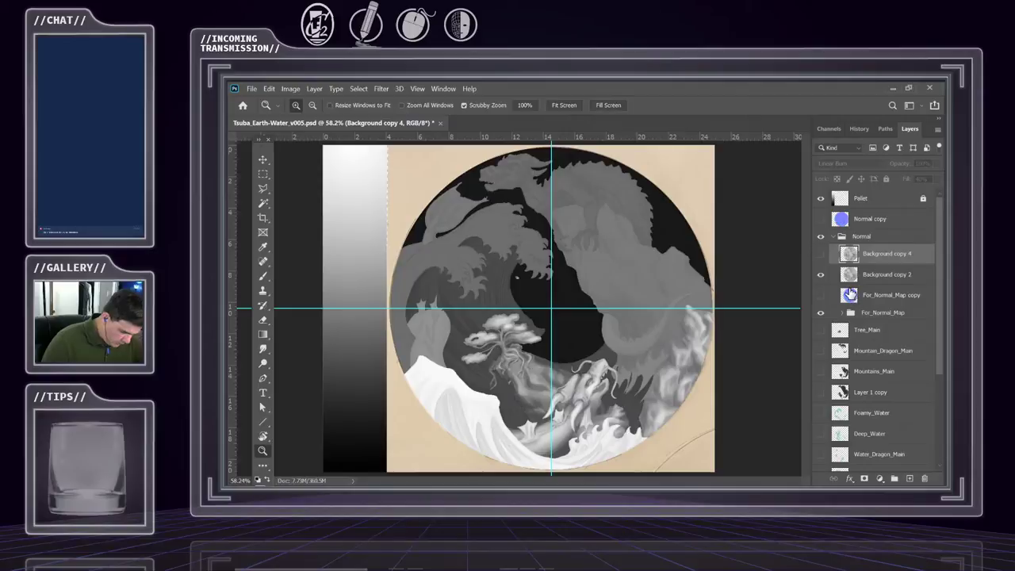
{"action": "left_click", "coordinate": [824, 275]}
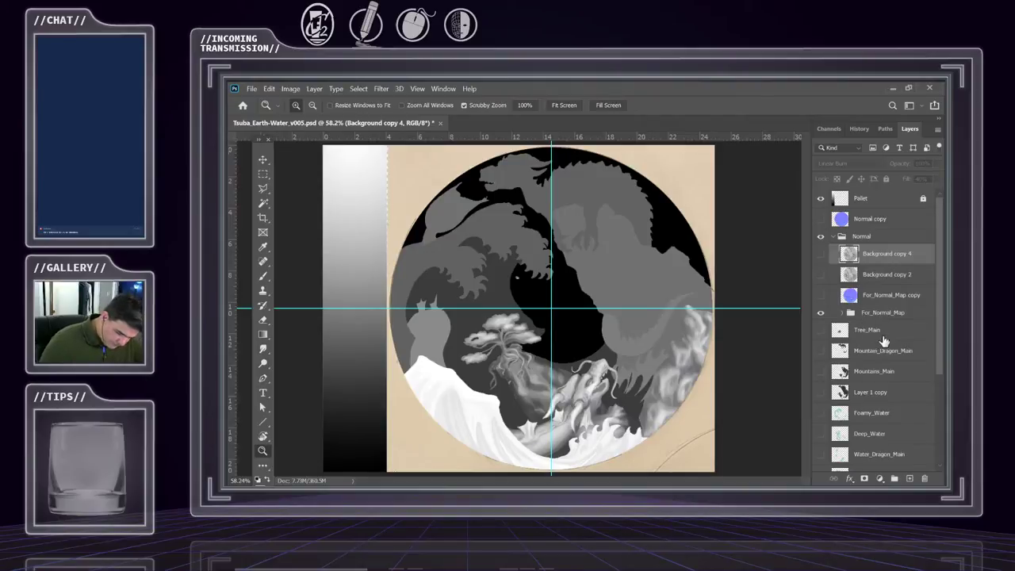
{"action": "left_click_drag", "start_coordinate": [939, 315], "coordinate": [938, 385]}
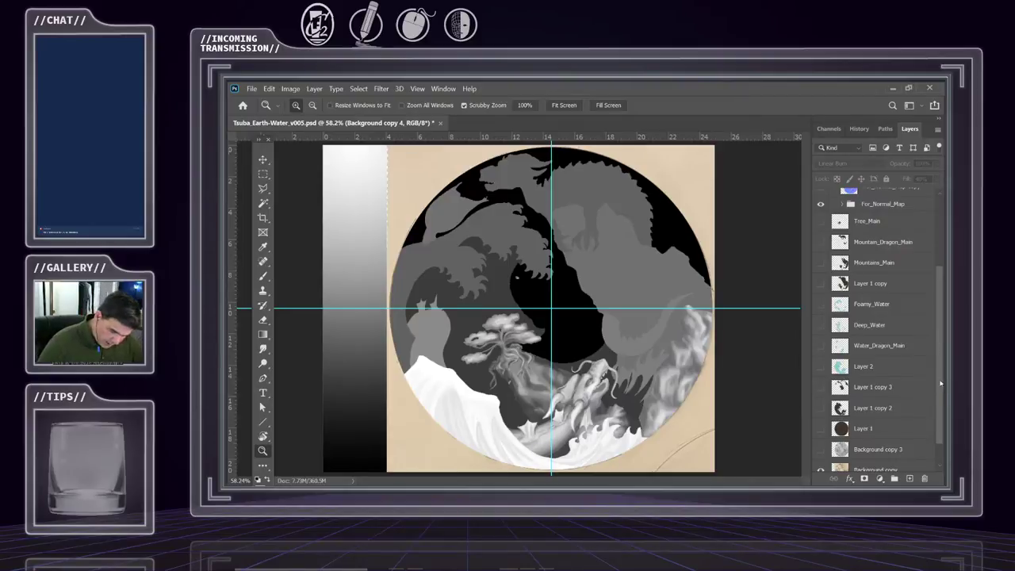
{"action": "scroll", "coordinate": [941, 384], "scroll_direction": "up", "scroll_amount": 2}
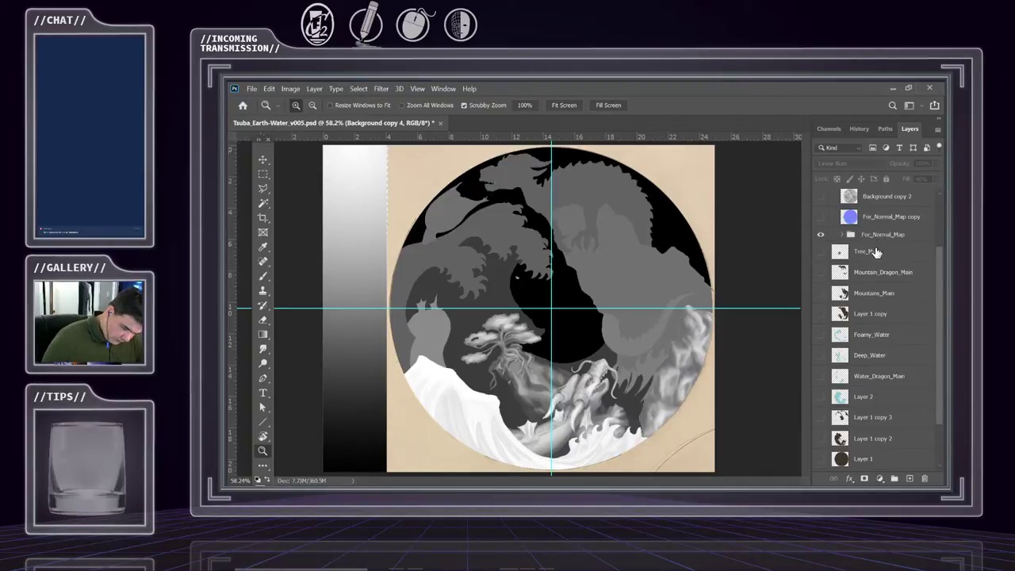
{"action": "left_click", "coordinate": [876, 251]}
- Create an empty layer named GroundPlane directly above Tree_Main
{"action": "left_click", "coordinate": [938, 128]}
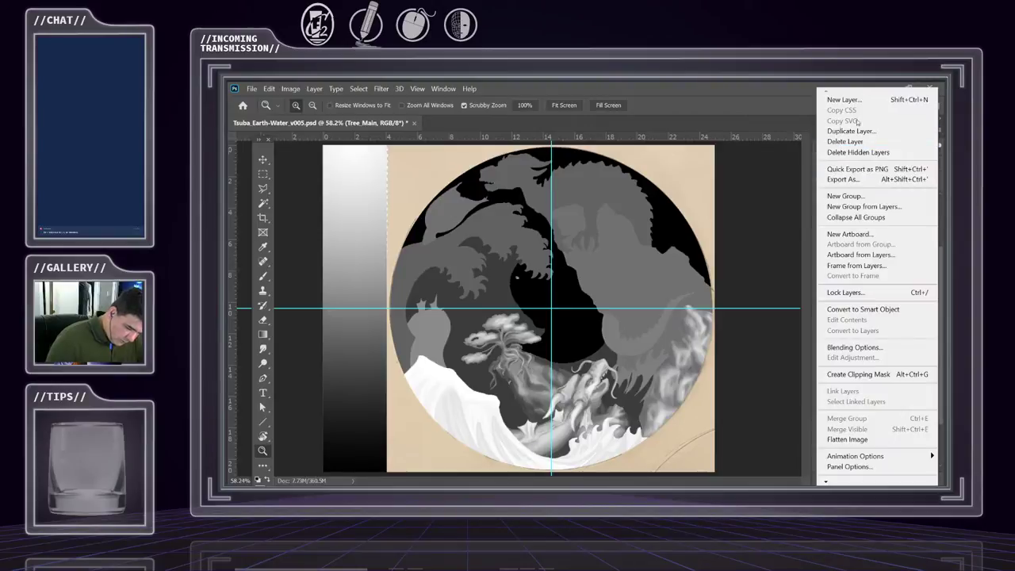
{"action": "key", "text": "Escape"}
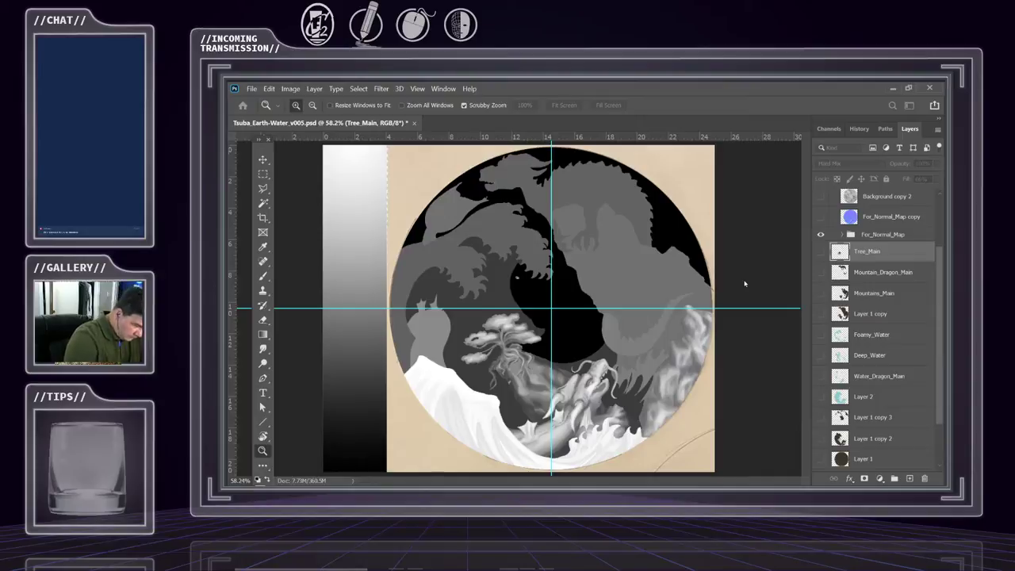
{"action": "key", "text": "Return"}
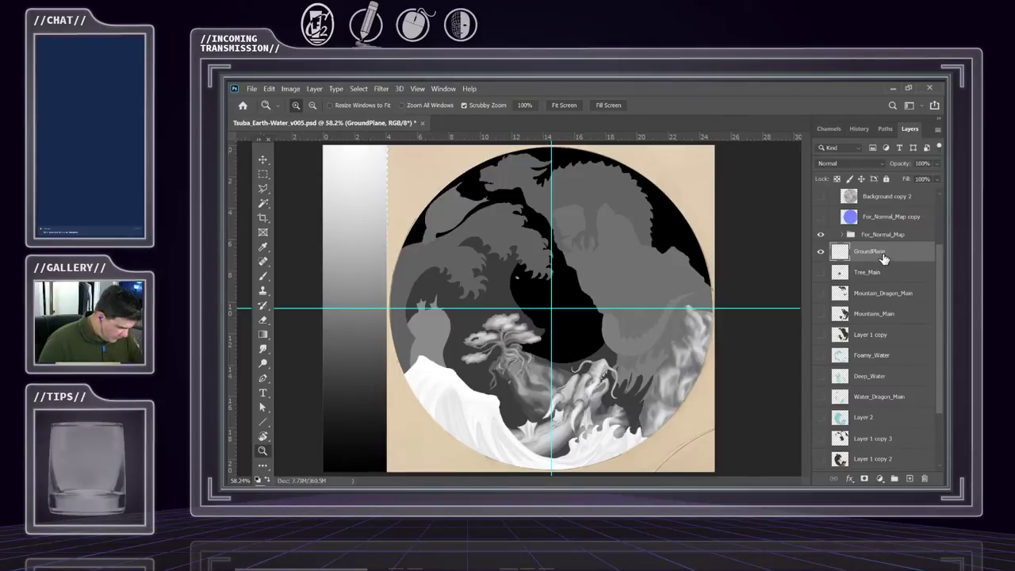
{"action": "left_click", "coordinate": [262, 174]}
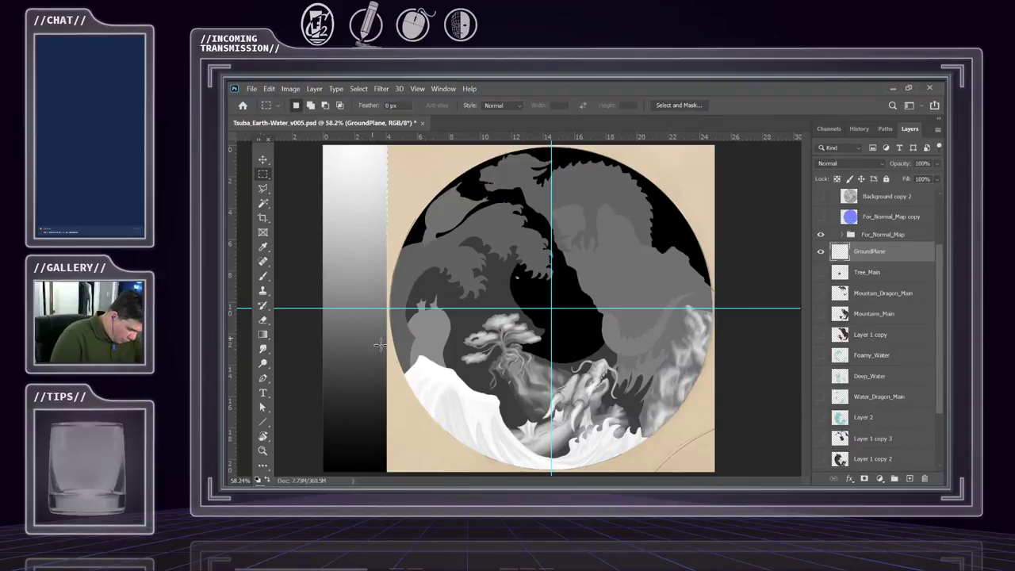
- Draw a rectangular selection over the lower half of the artwork to the bottom-right corner
{"action": "mouse_move", "coordinate": [371, 339]}
{"action": "left_mouse_down"}
{"action": "mouse_move", "coordinate": [533, 409]}
{"action": "mouse_move", "coordinate": [663, 436]}
{"action": "left_mouse_up"}
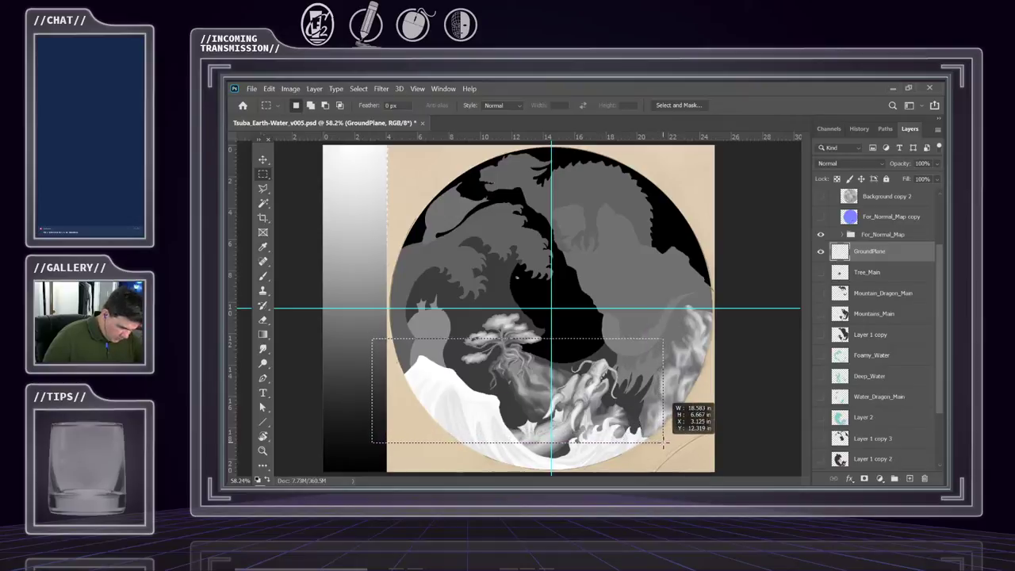
{"action": "left_click_drag", "start_coordinate": [663, 436], "coordinate": [730, 471]}
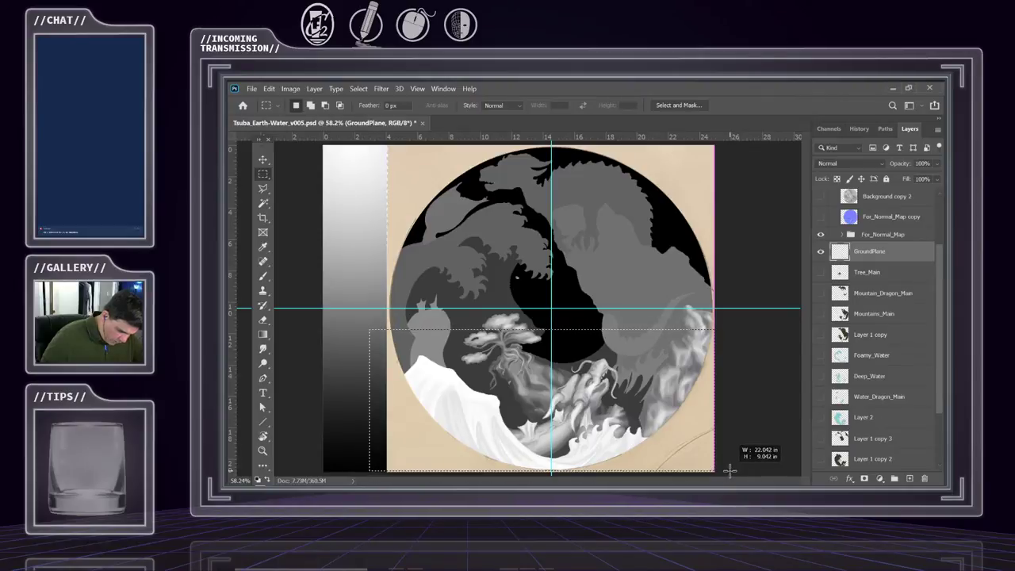
{"action": "left_click_drag", "start_coordinate": [730, 471], "coordinate": [732, 465]}
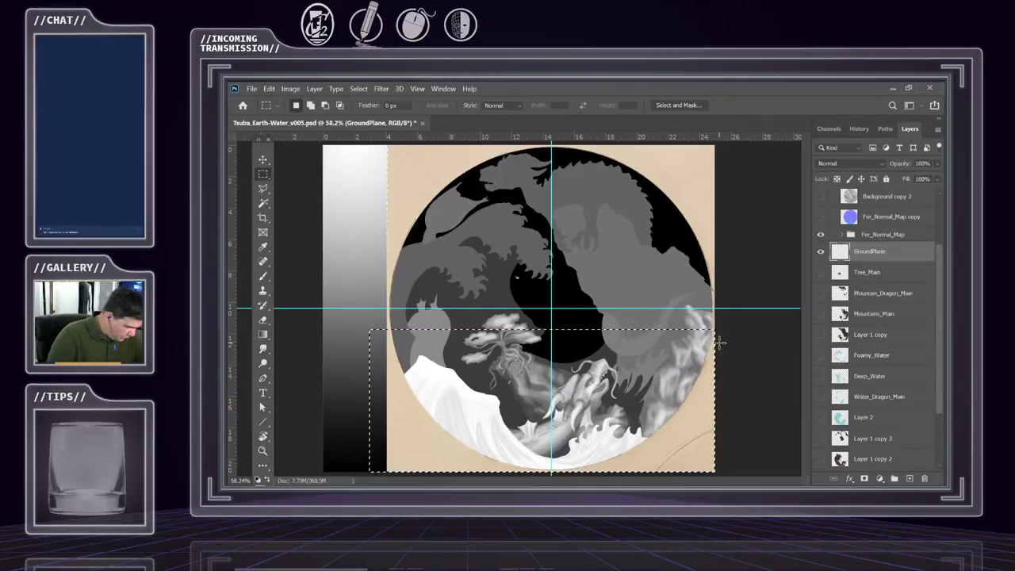
{"action": "left_click_drag", "start_coordinate": [264, 140], "coordinate": [264, 99]}
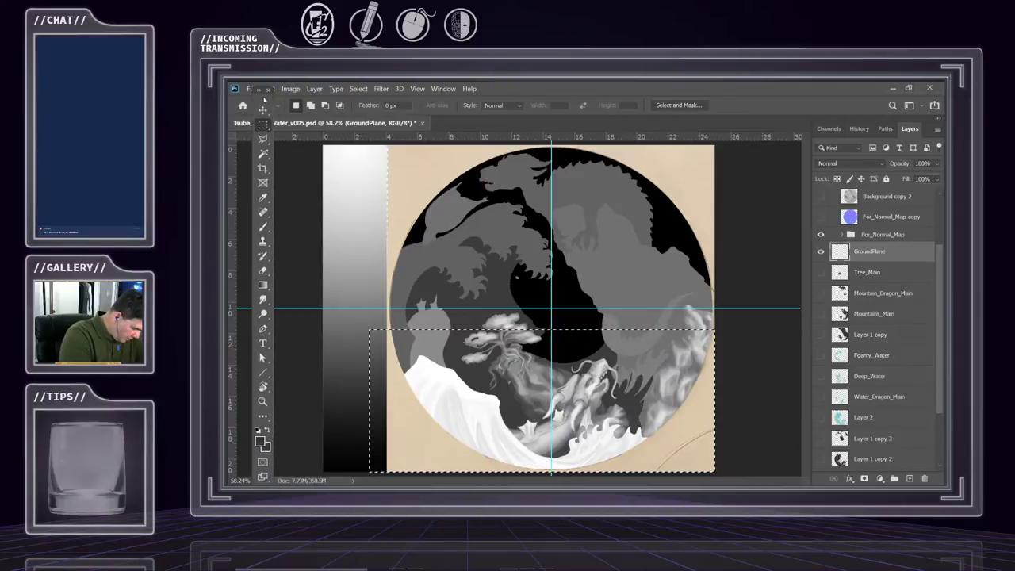
- Swap the colours and sample dark and light tones from the artwork with the Eyedropper
{"action": "key", "text": "x"}
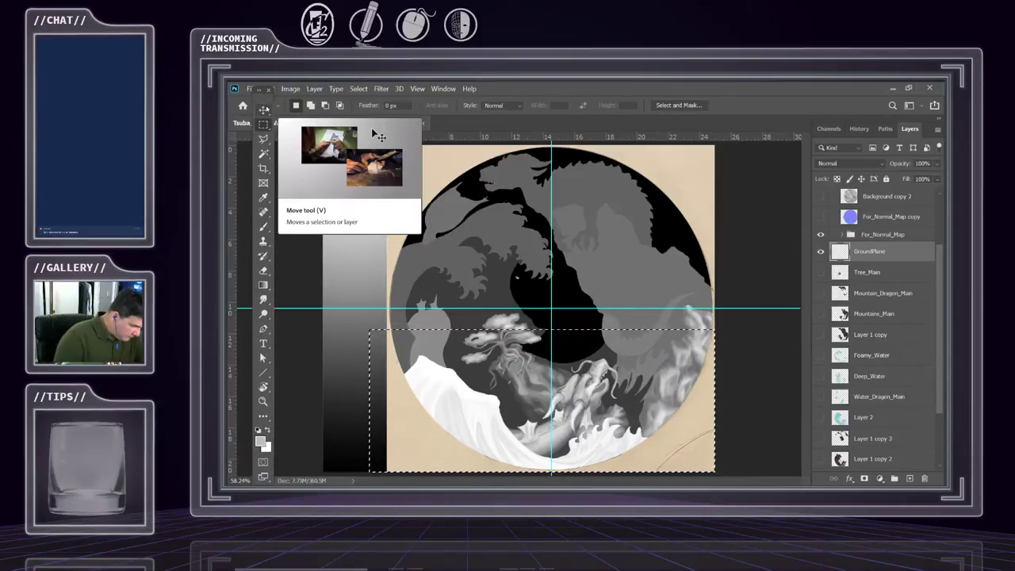
{"action": "key", "text": "i"}
{"action": "left_click", "coordinate": [526, 284]}
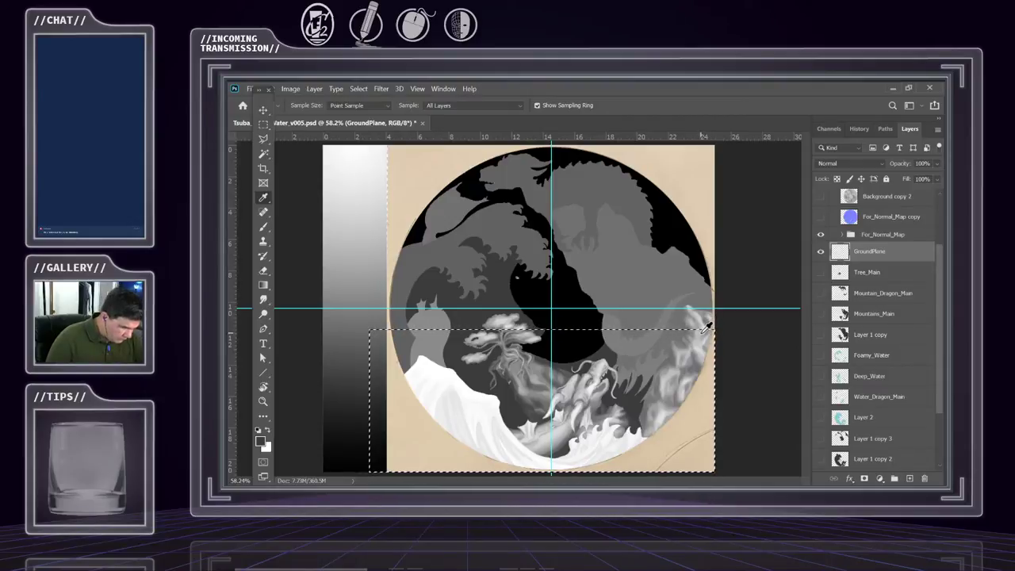
{"action": "left_click", "coordinate": [704, 332]}
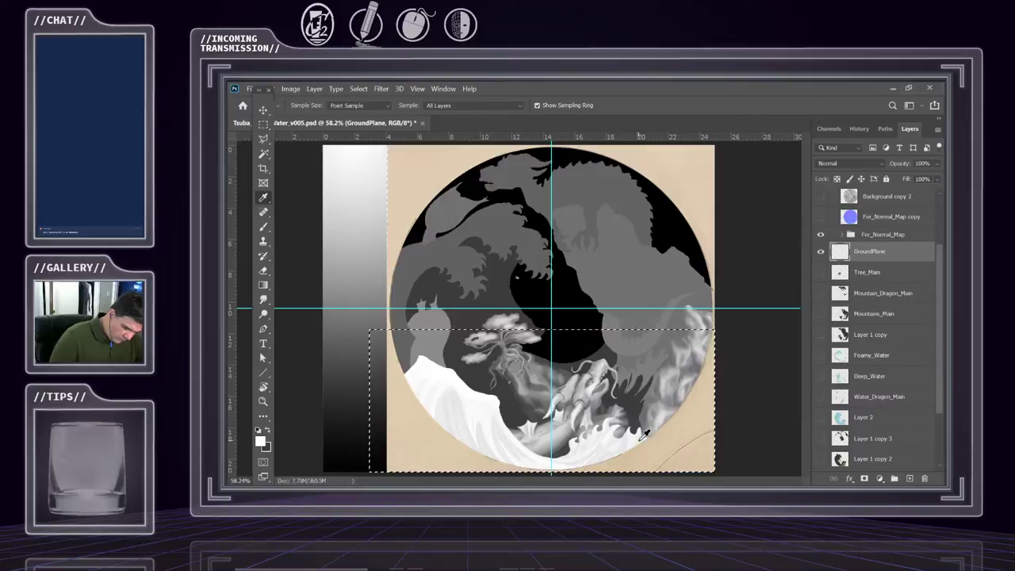
{"action": "left_click", "coordinate": [456, 366]}
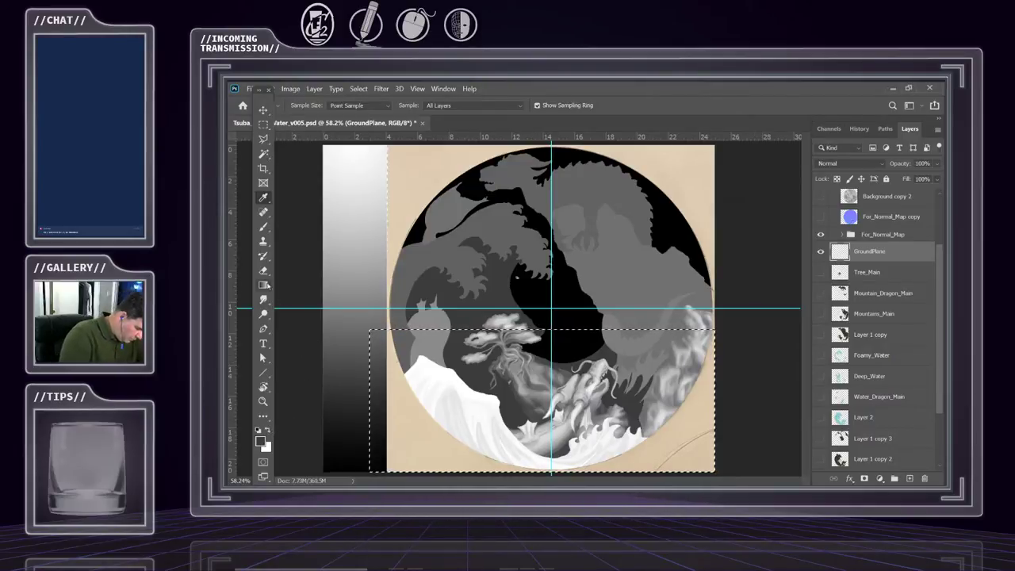
{"action": "left_click", "coordinate": [263, 285]}
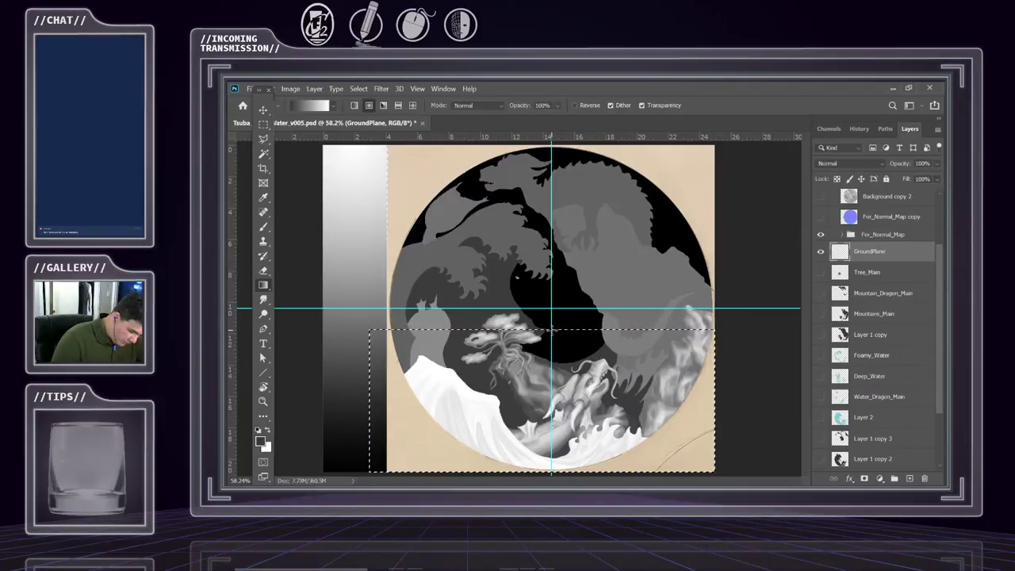
- Fill the lower selection with a vertical gradient running down from the guide crossing
{"action": "left_click_drag", "start_coordinate": [553, 402], "coordinate": [552, 472]}
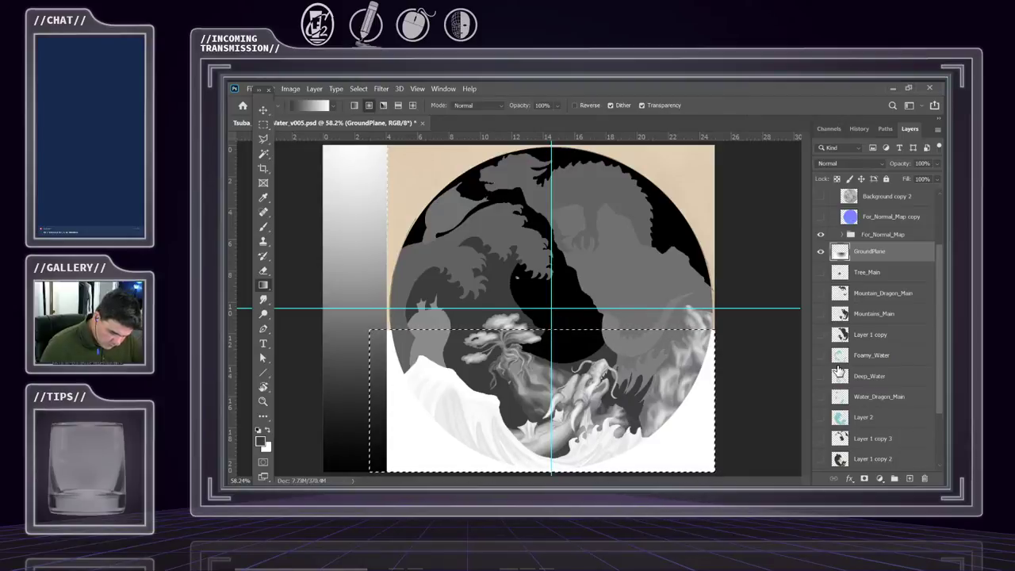
{"action": "key", "text": "ctrl+z"}
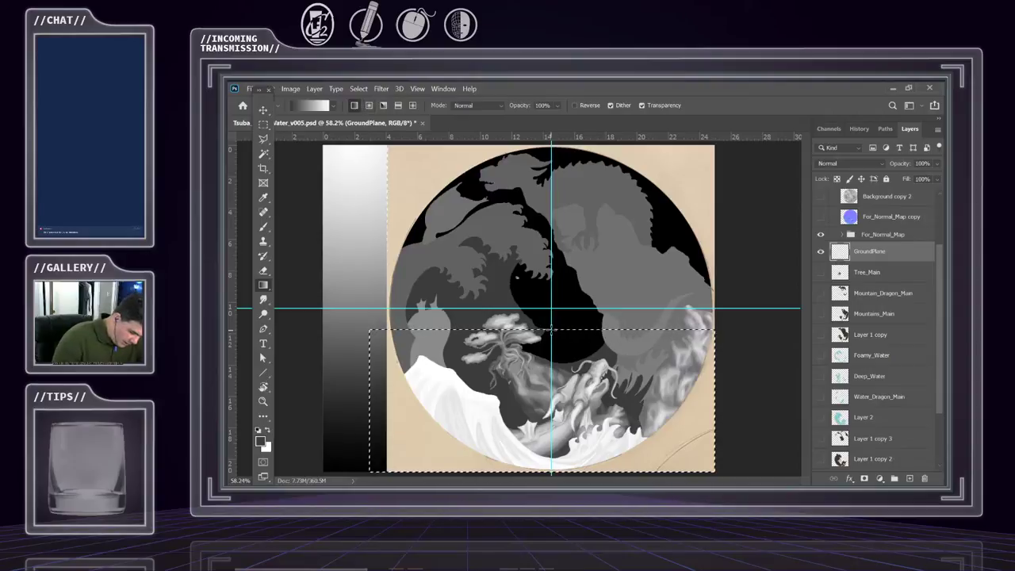
{"action": "left_click_drag", "start_coordinate": [551, 329], "coordinate": [550, 464]}
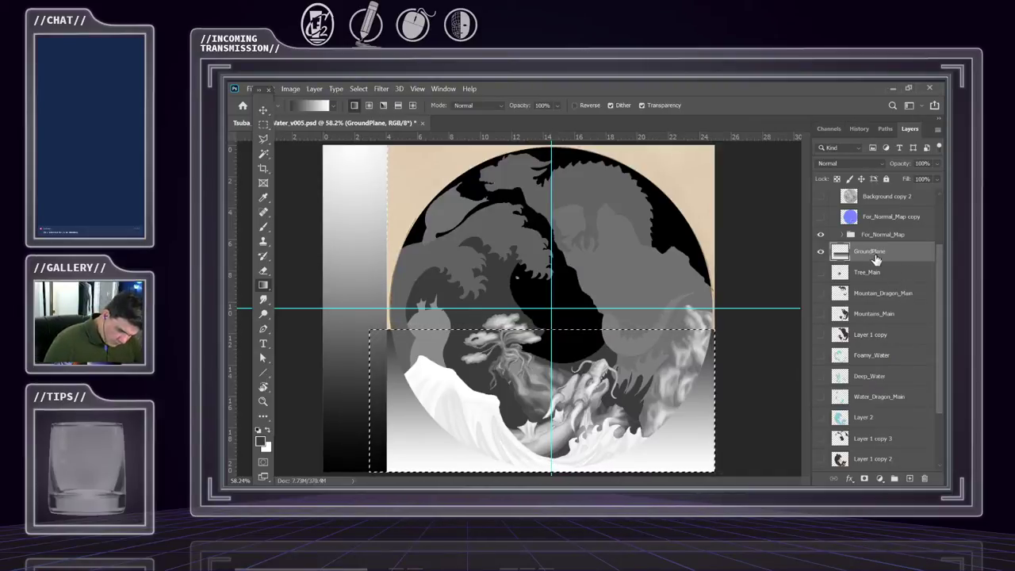
- Drag the GroundPlane layer up toward the top of the layer stack
{"action": "left_click_drag", "start_coordinate": [875, 256], "coordinate": [874, 190]}
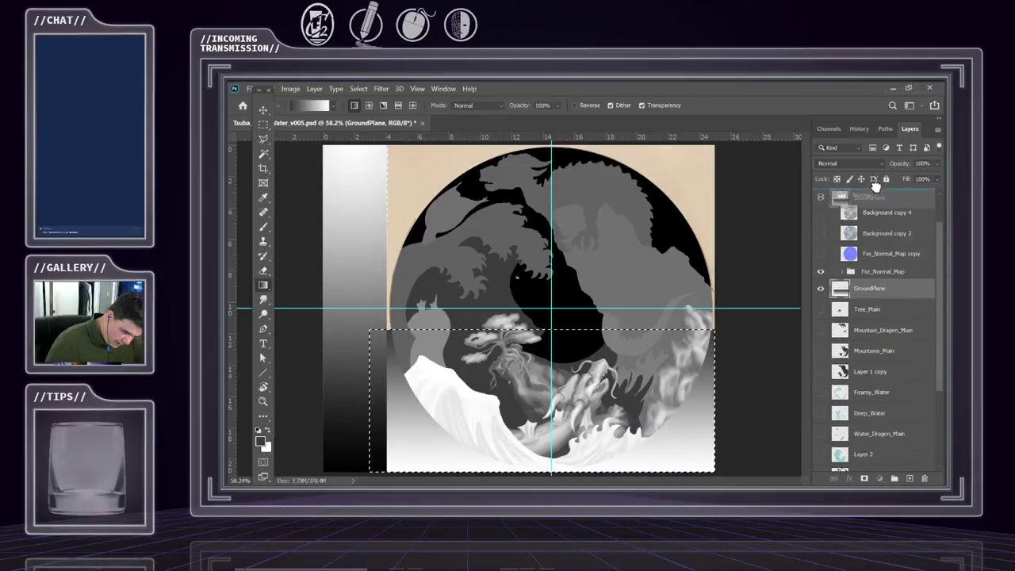
{"action": "left_click_drag", "start_coordinate": [874, 191], "coordinate": [871, 222]}
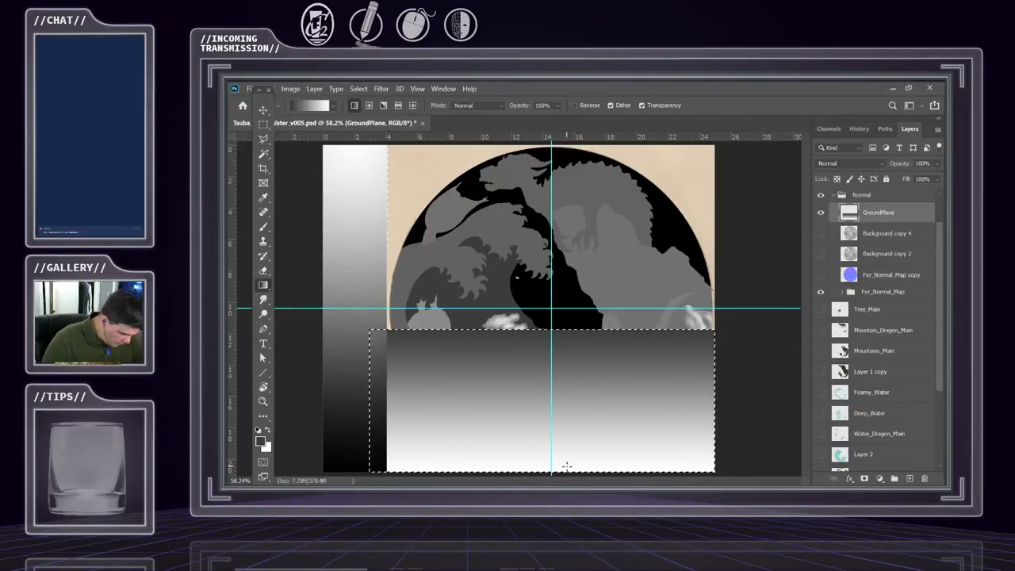
{"action": "left_click_drag", "start_coordinate": [876, 253], "coordinate": [876, 294]}
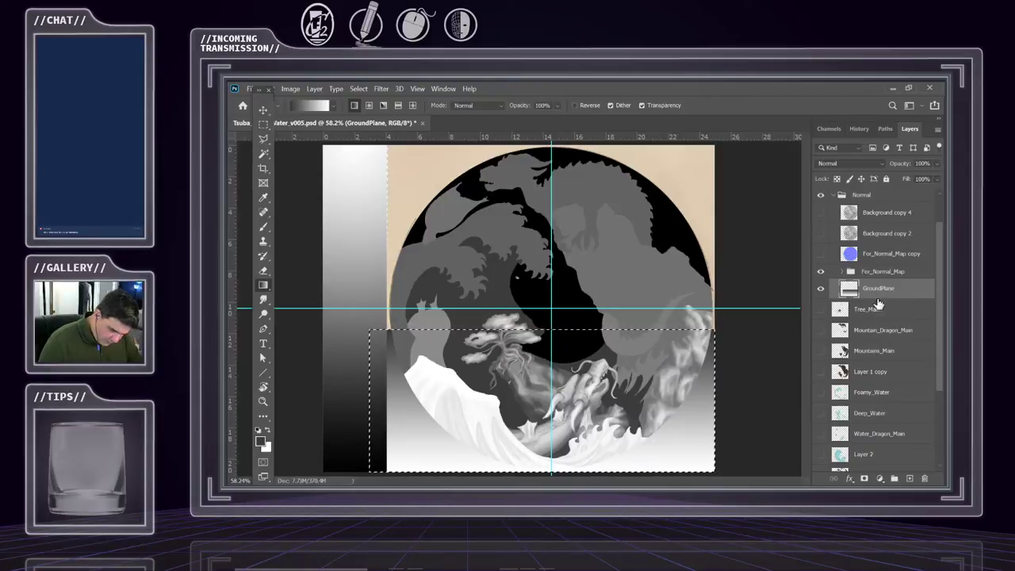
{"action": "left_click", "coordinate": [841, 272]}
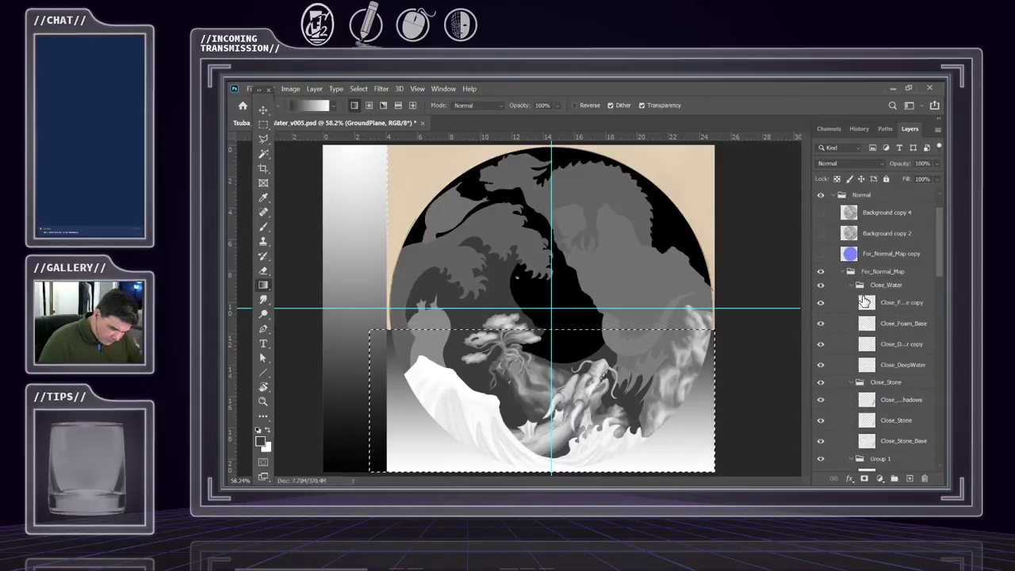
{"action": "left_click", "coordinate": [821, 287]}
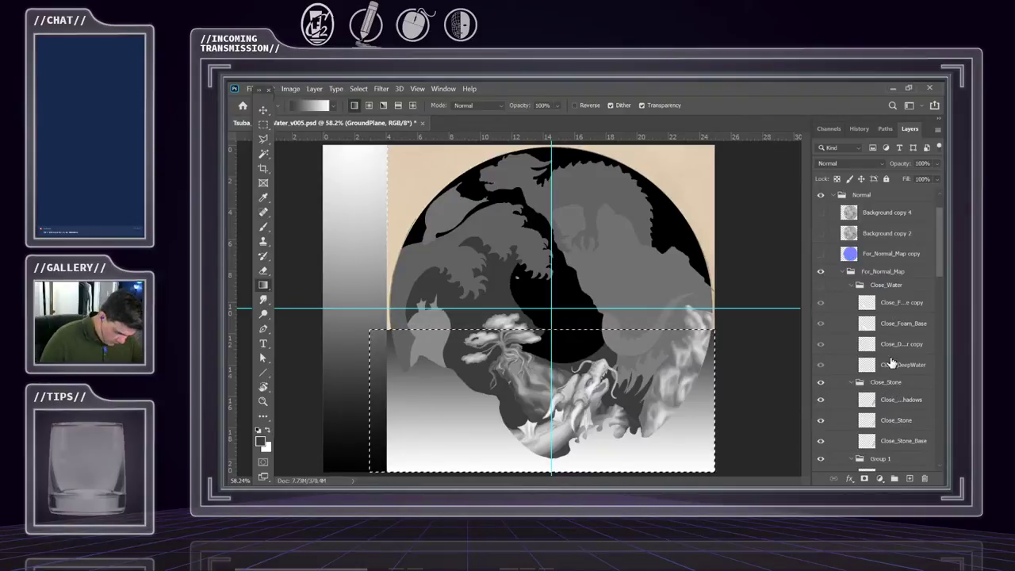
{"action": "left_click", "coordinate": [888, 288]}
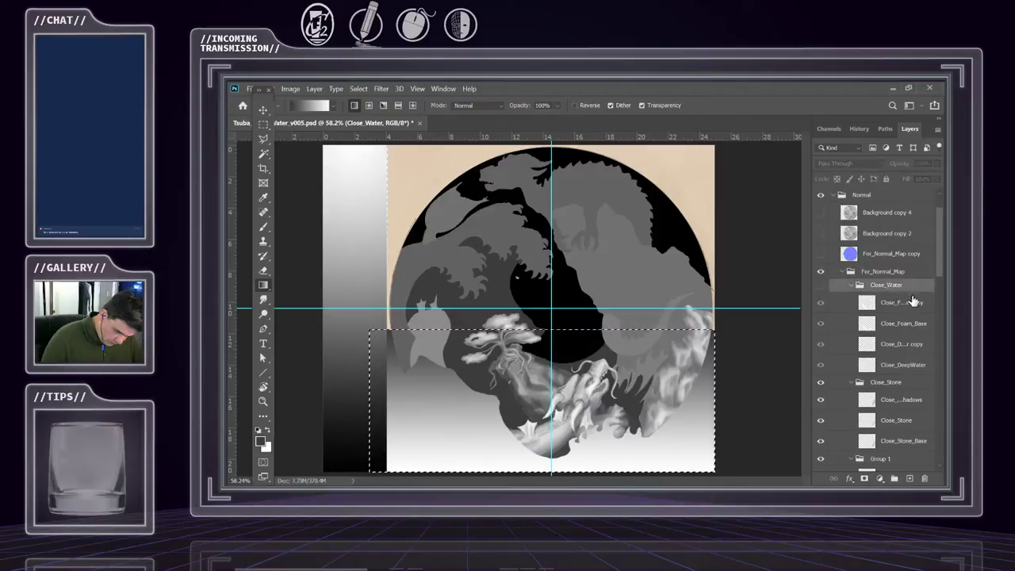
{"action": "left_click", "coordinate": [821, 284]}
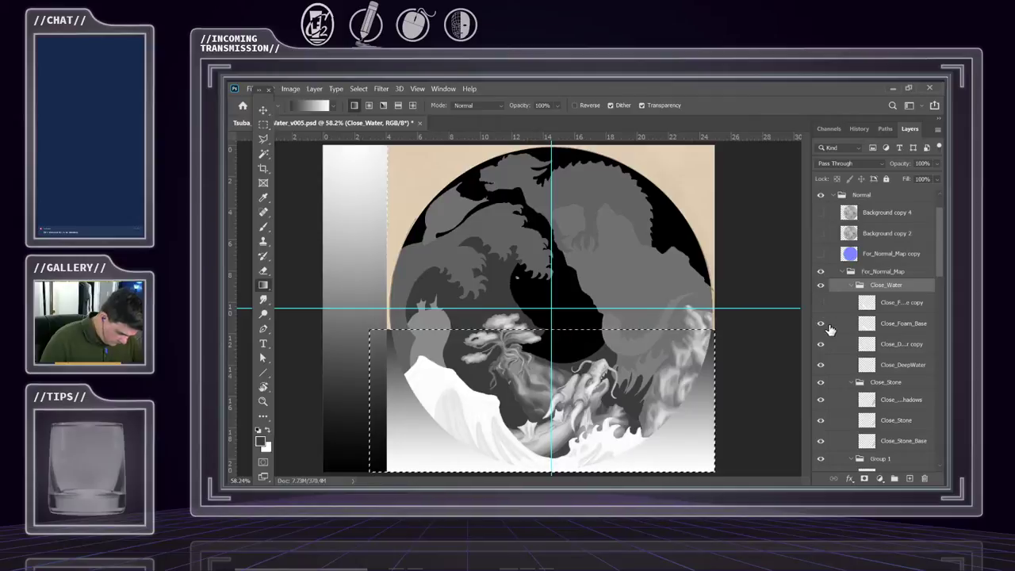
{"action": "left_click", "coordinate": [821, 323]}
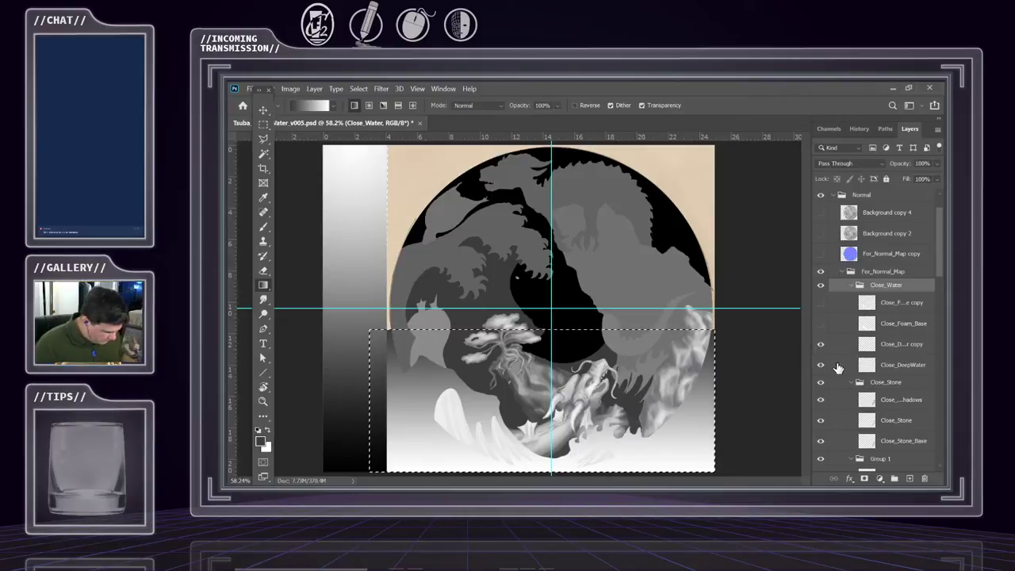
{"action": "left_click", "coordinate": [820, 323]}
{"action": "left_click", "coordinate": [820, 302]}
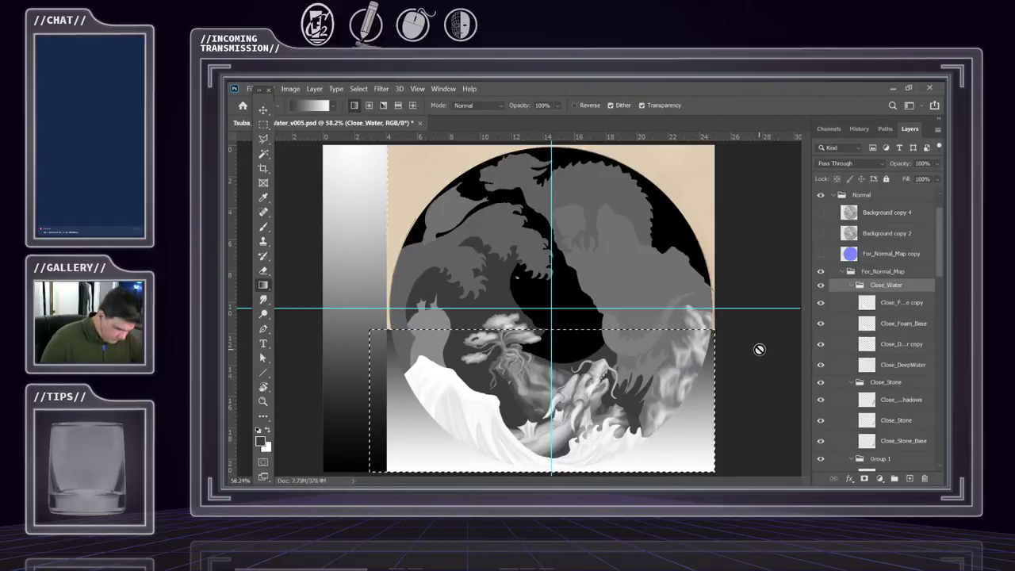
{"action": "left_click", "coordinate": [851, 285]}
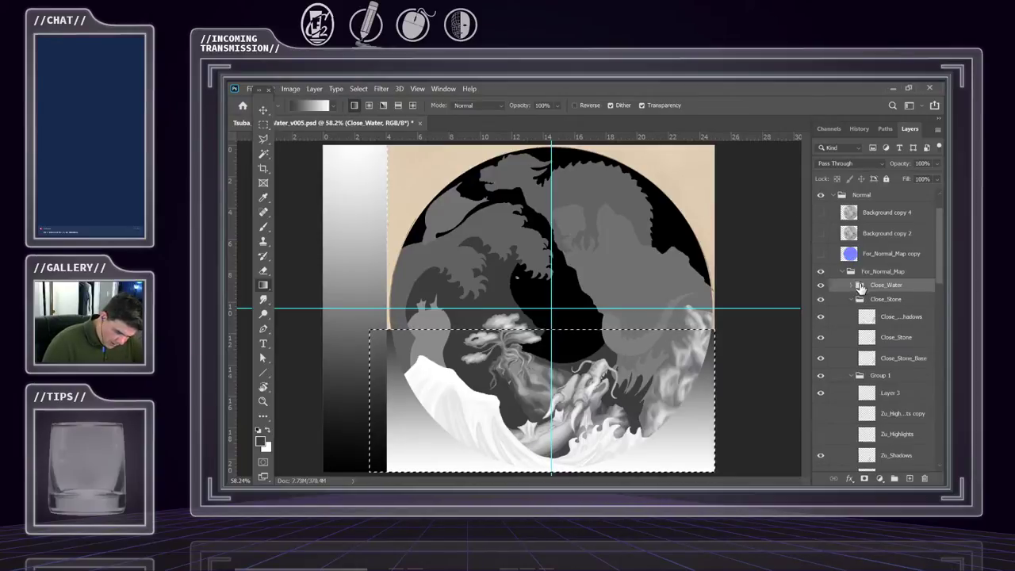
{"action": "left_click", "coordinate": [842, 271]}
{"action": "left_click", "coordinate": [877, 291]}
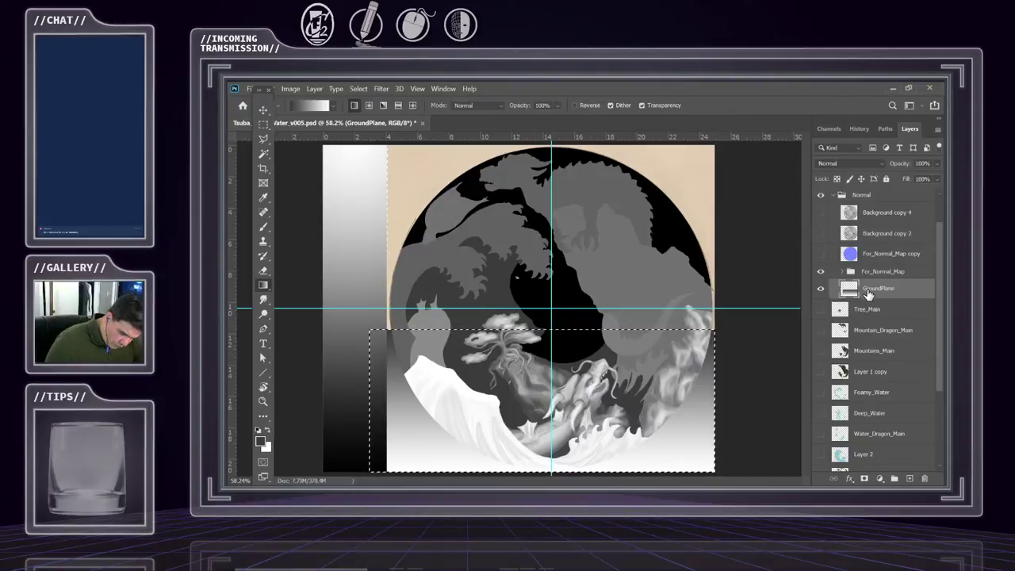
- Move GroundPlane above the For_Normal_Map group so its gradient covers the lower artwork
{"action": "left_click_drag", "start_coordinate": [868, 295], "coordinate": [868, 267]}
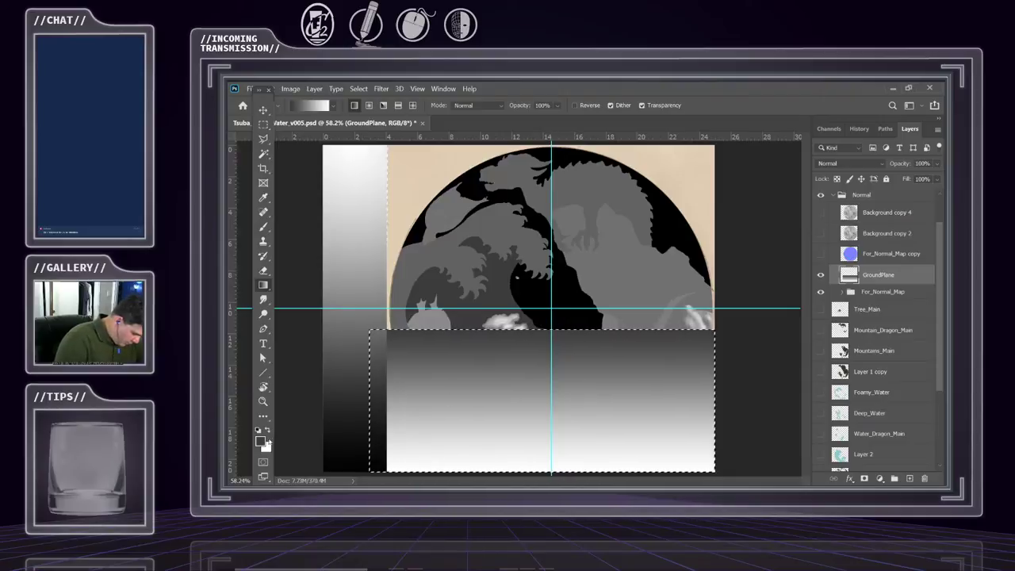
{"action": "key", "text": "i"}
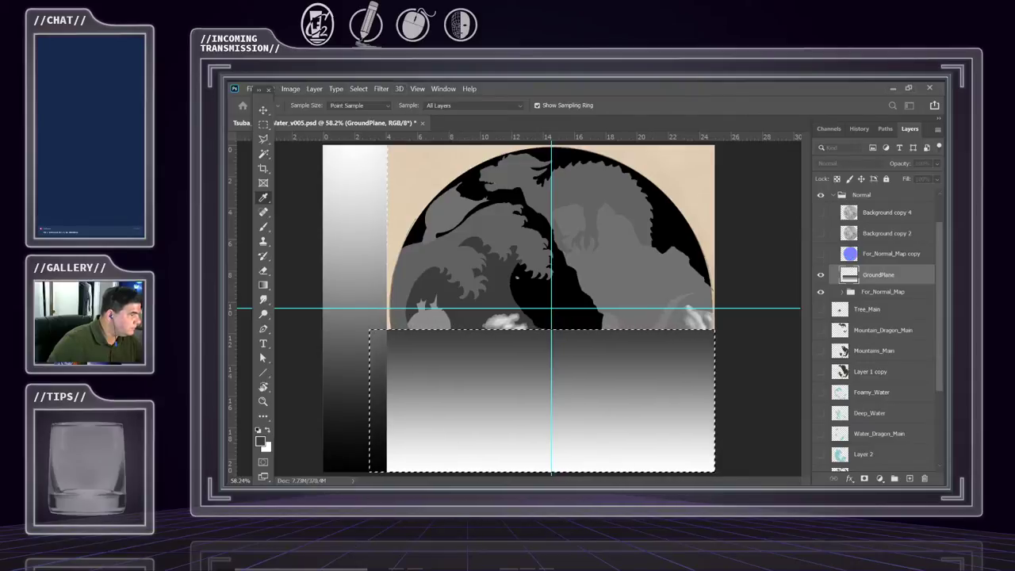
- Set the foreground to grey 555555 and redraw the gradient down the lower selection
{"action": "left_click", "coordinate": [259, 440]}
{"action": "left_click_drag", "start_coordinate": [504, 85], "coordinate": [600, 209]}
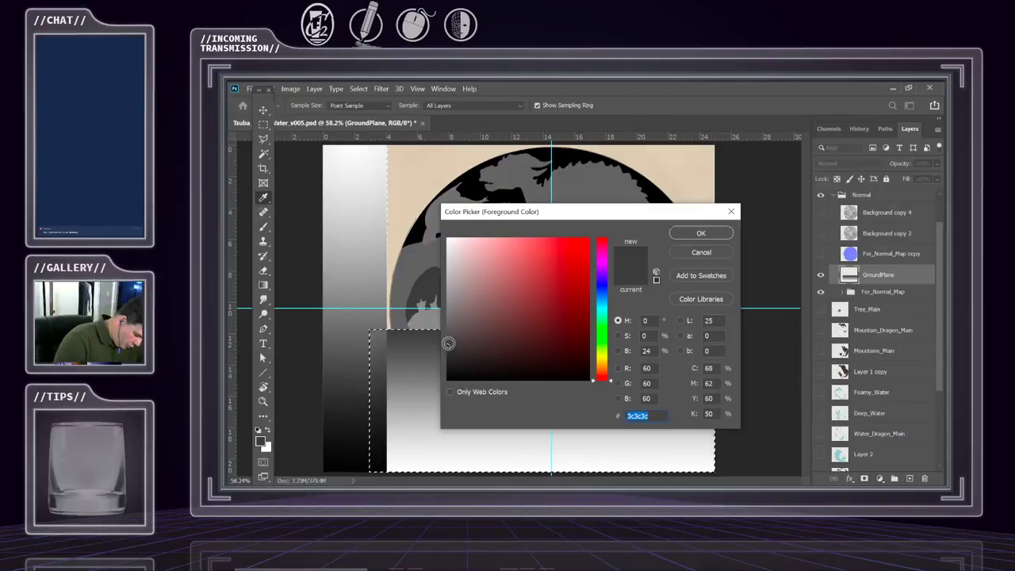
{"action": "left_click_drag", "start_coordinate": [448, 343], "coordinate": [447, 335]}
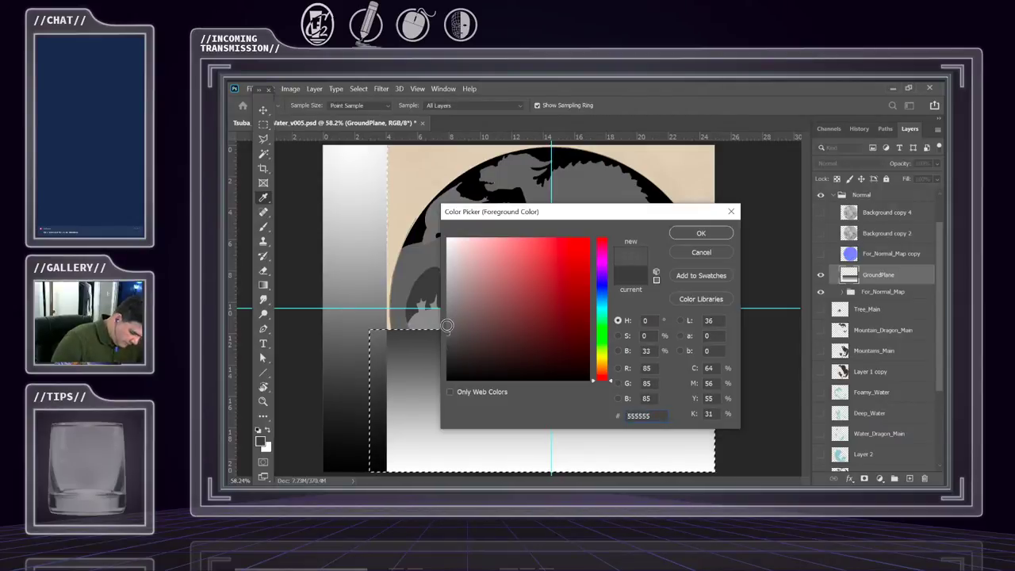
{"action": "left_click", "coordinate": [701, 234]}
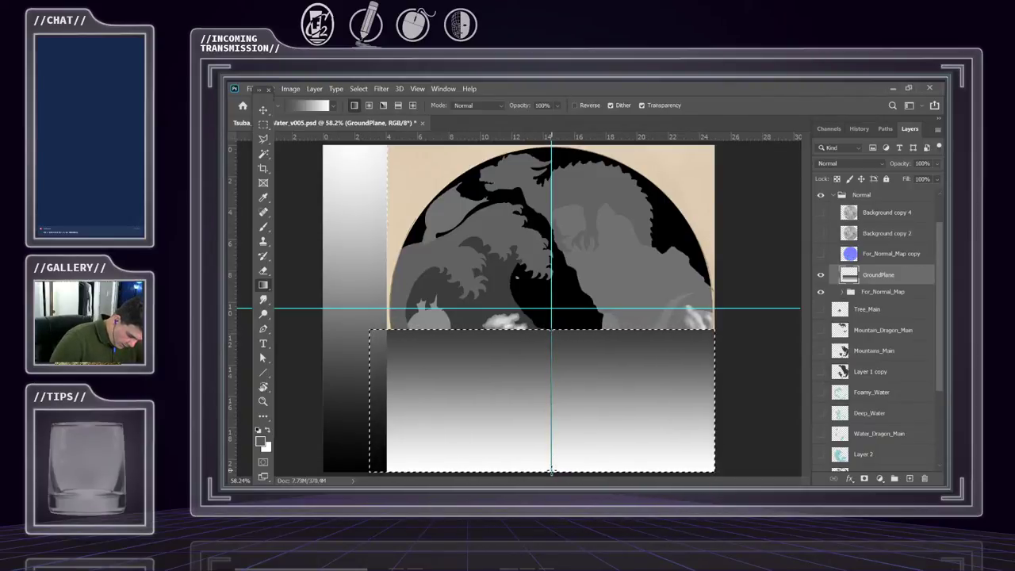
{"action": "left_click_drag", "start_coordinate": [551, 471], "coordinate": [549, 460]}
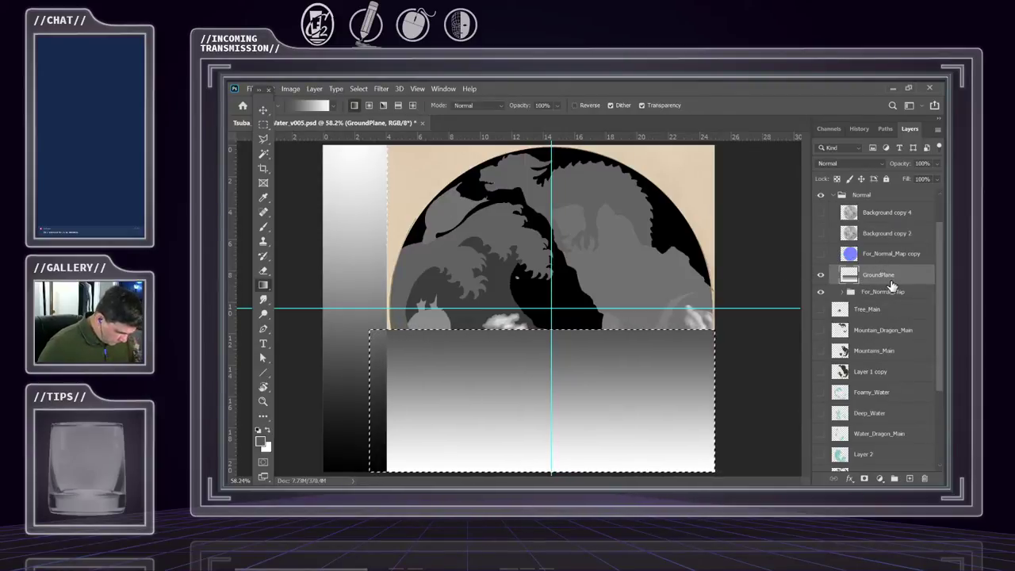
{"action": "scroll", "coordinate": [867, 302], "scroll_direction": "up", "scroll_amount": 1}
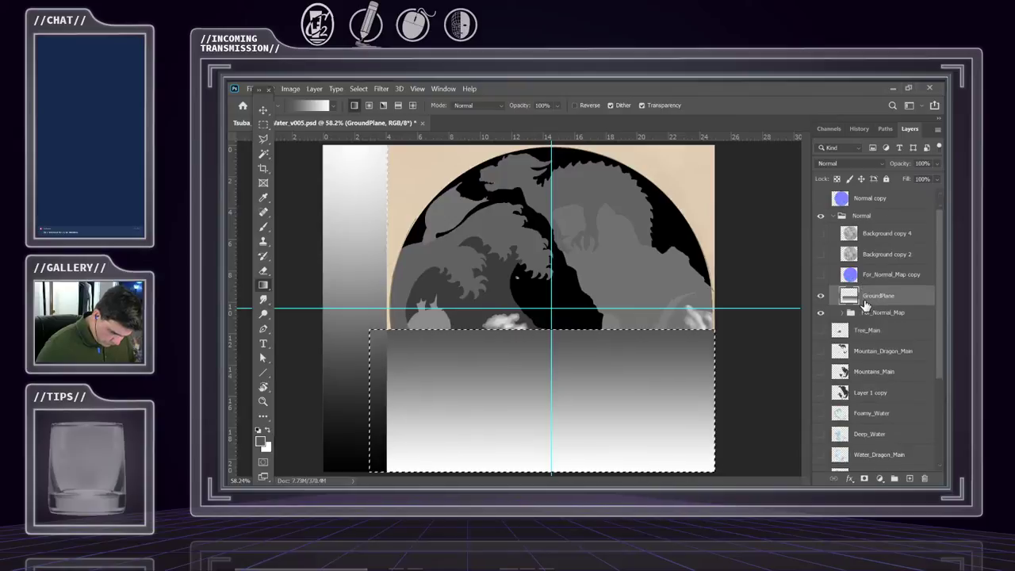
{"action": "left_click_drag", "start_coordinate": [864, 298], "coordinate": [877, 322]}
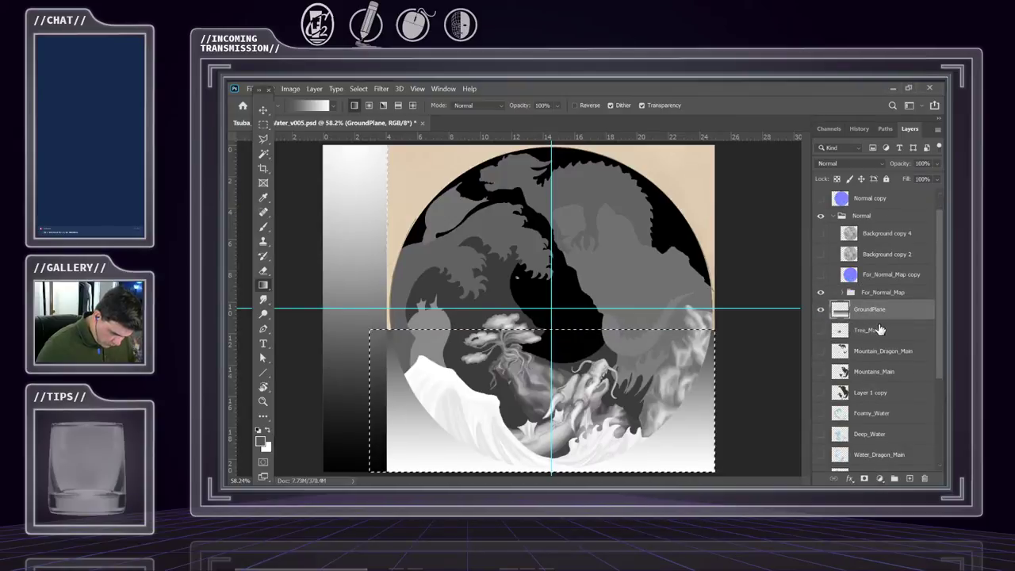
{"action": "left_click", "coordinate": [839, 293]}
{"action": "scroll", "coordinate": [841, 301], "scroll_direction": "down", "scroll_amount": 1}
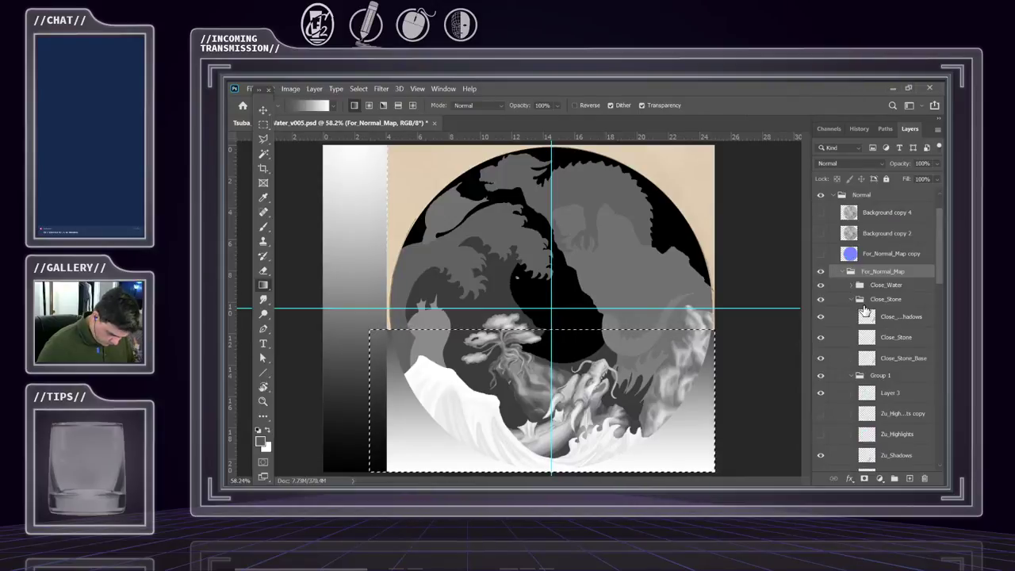
{"action": "left_click", "coordinate": [843, 274]}
{"action": "scroll", "coordinate": [840, 317], "scroll_direction": "down", "scroll_amount": 2}
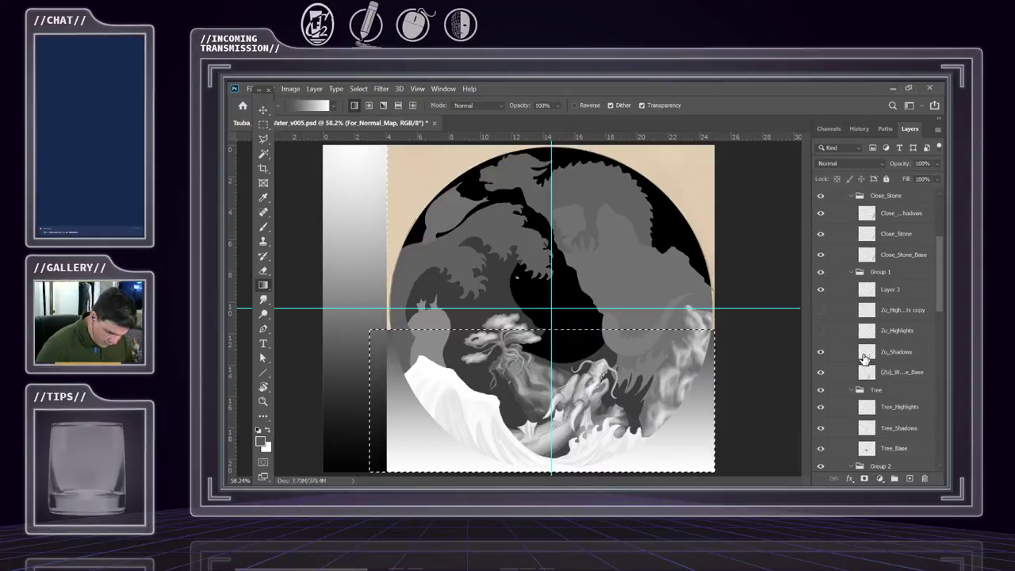
{"action": "scroll", "coordinate": [872, 361], "scroll_direction": "down", "scroll_amount": 1}
{"action": "scroll", "coordinate": [887, 325], "scroll_direction": "down", "scroll_amount": 3}
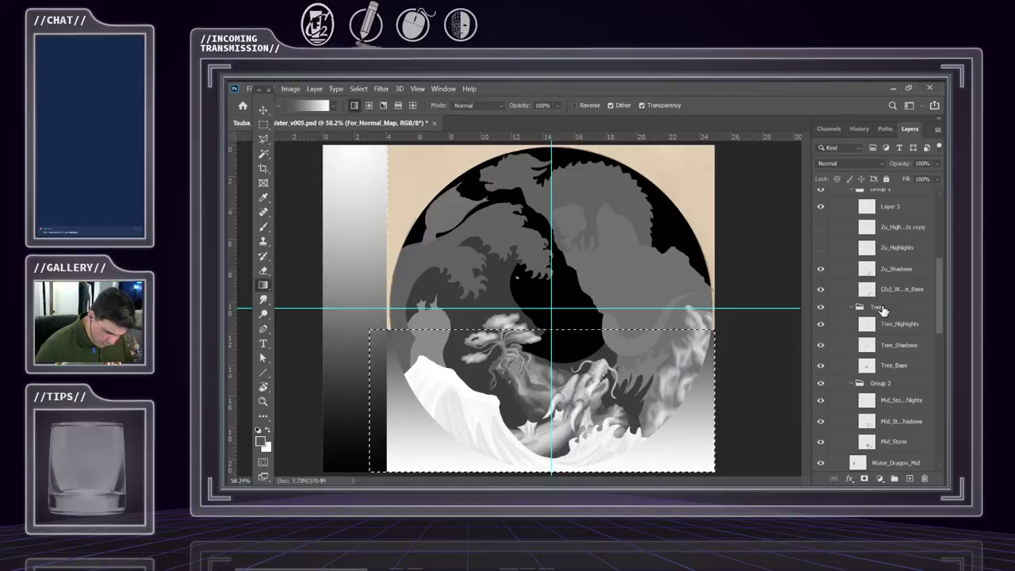
{"action": "left_click", "coordinate": [882, 310]}
{"action": "scroll", "coordinate": [880, 316], "scroll_direction": "down", "scroll_amount": 1}
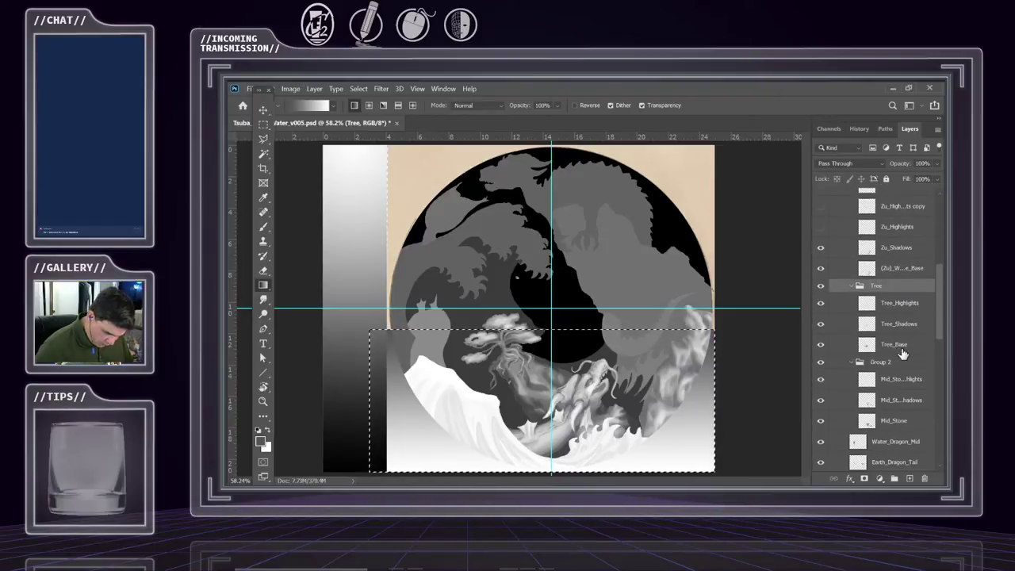
{"action": "left_click", "coordinate": [822, 361]}
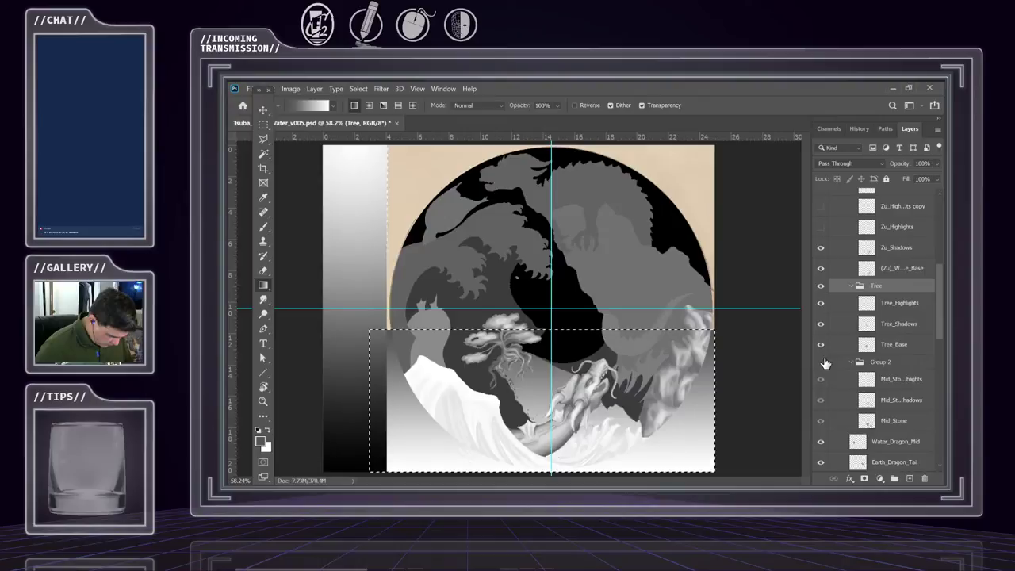
{"action": "left_click", "coordinate": [874, 362]}
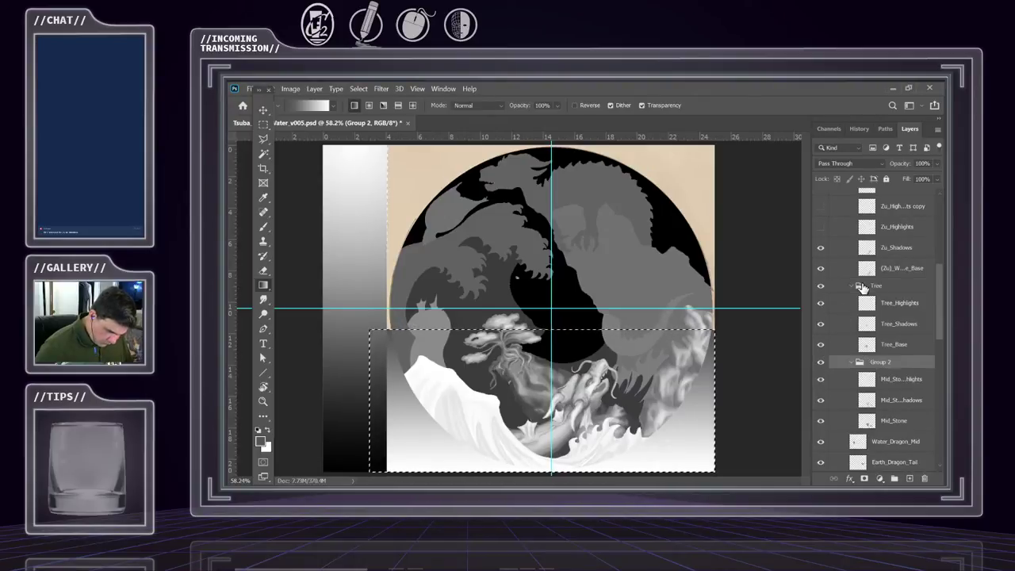
{"action": "key", "text": "ctrl+alt+shift+a"}
{"action": "scroll", "coordinate": [880, 293], "scroll_direction": "up", "scroll_amount": 2}
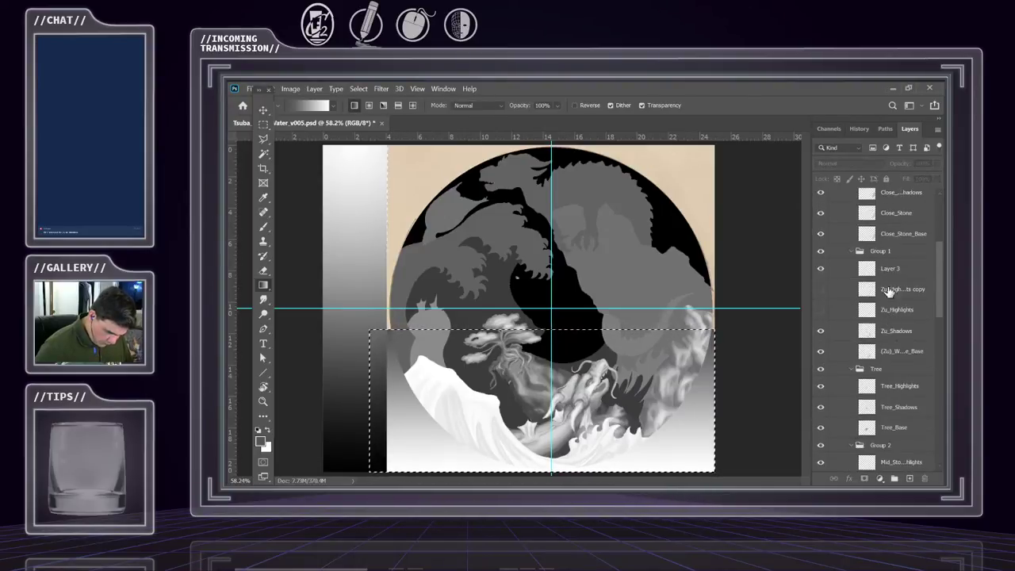
{"action": "scroll", "coordinate": [895, 265], "scroll_direction": "up", "scroll_amount": 4}
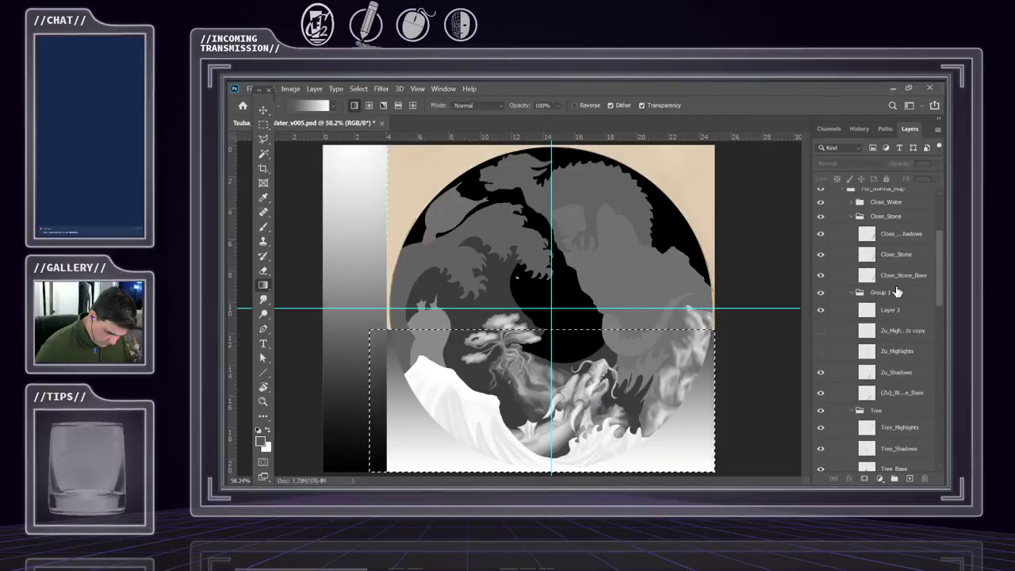
{"action": "left_click", "coordinate": [871, 301]}
{"action": "left_click", "coordinate": [821, 292]}
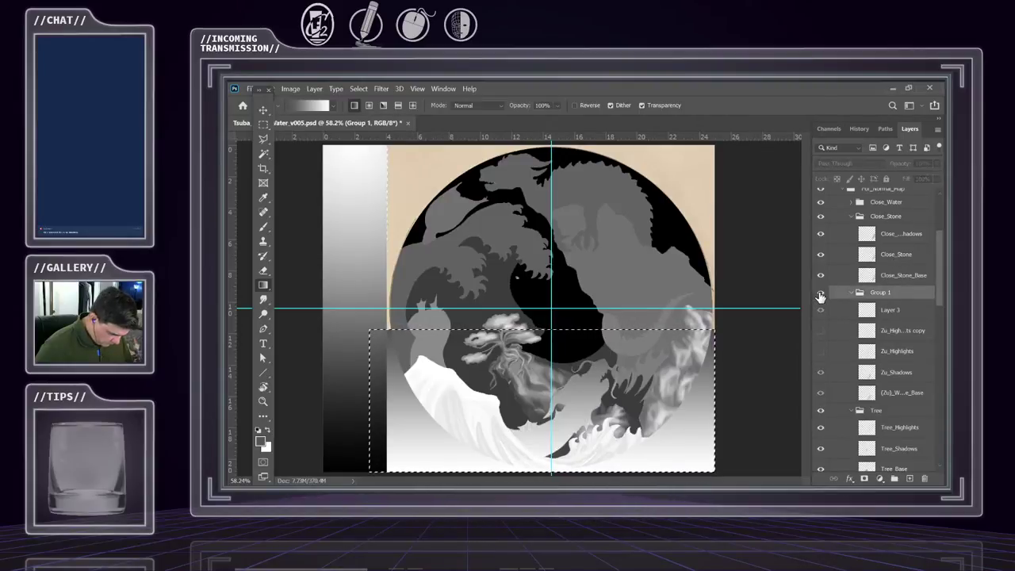
{"action": "left_click", "coordinate": [821, 294]}
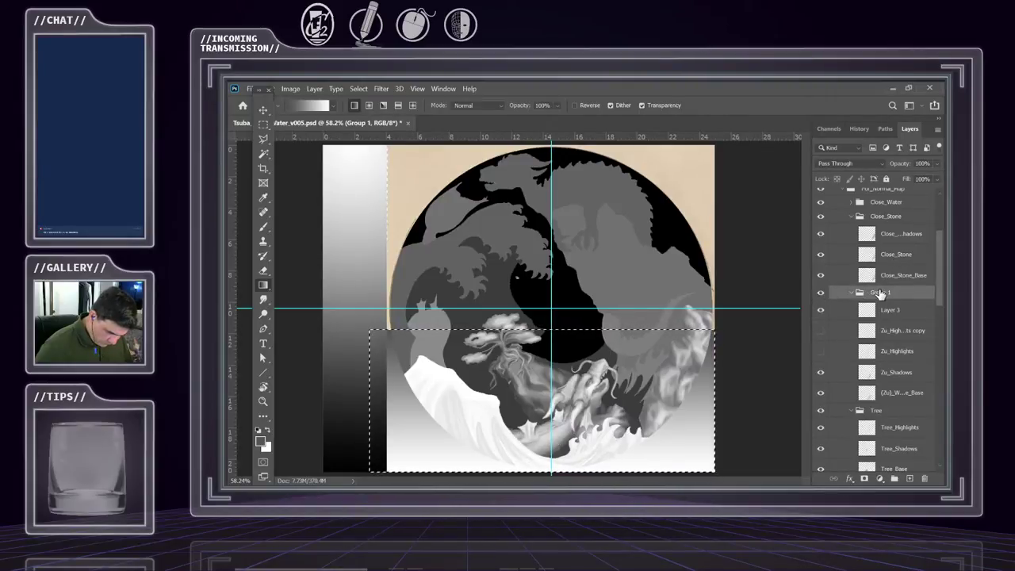
- Rename Group 1 to WaterDragon_Front, then collapse and hide it and the Tree group
{"action": "double_click", "coordinate": [878, 293]}
{"action": "type", "text": "Water"}
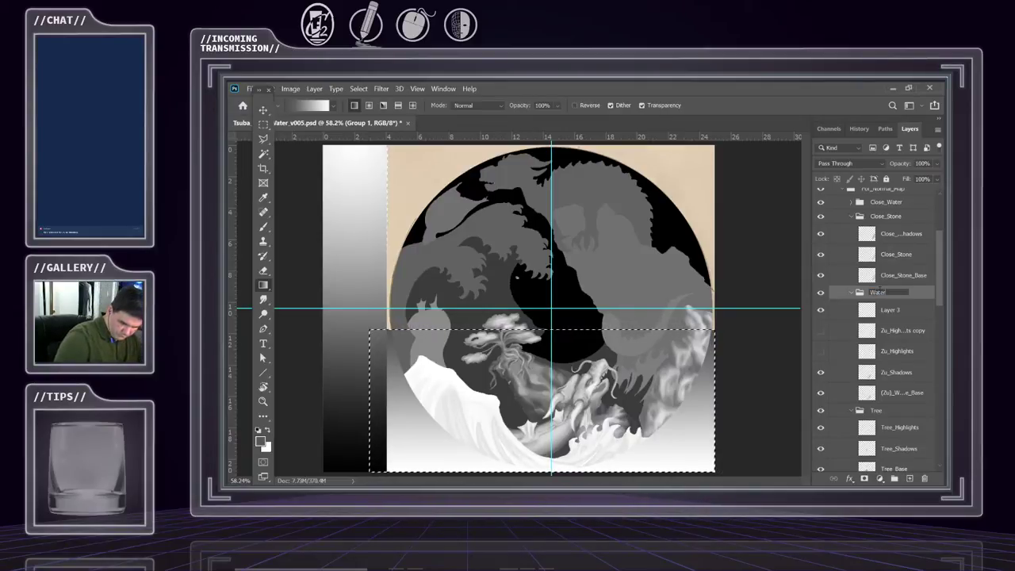
{"action": "type", "text": "Dragon_Fron"}
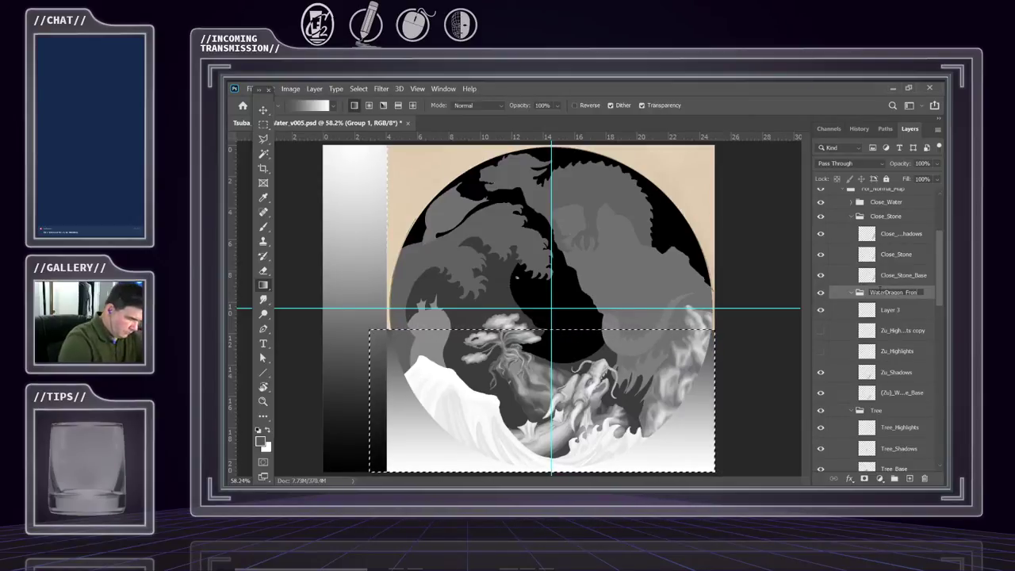
{"action": "key", "text": "Return"}
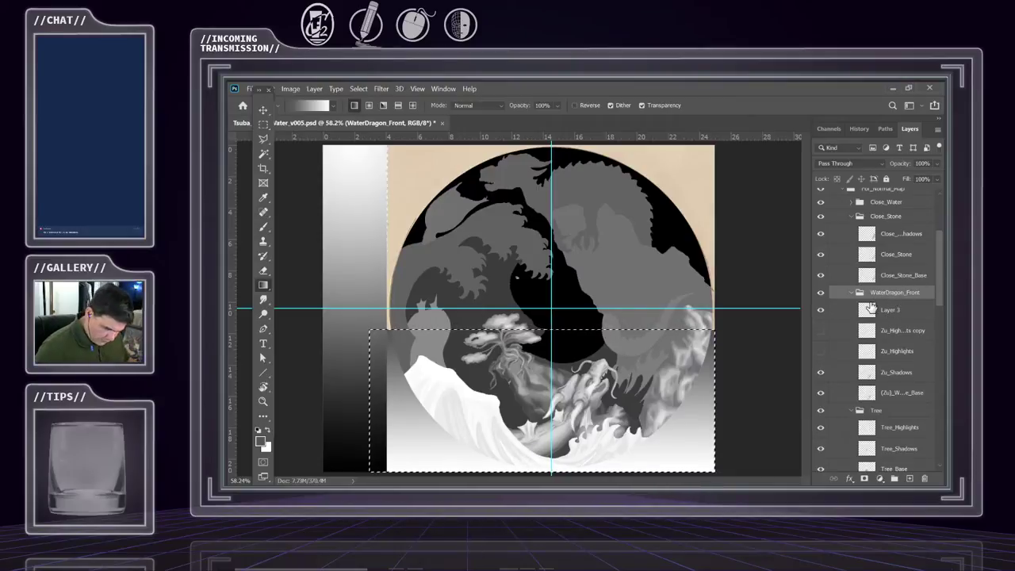
{"action": "left_click", "coordinate": [851, 293]}
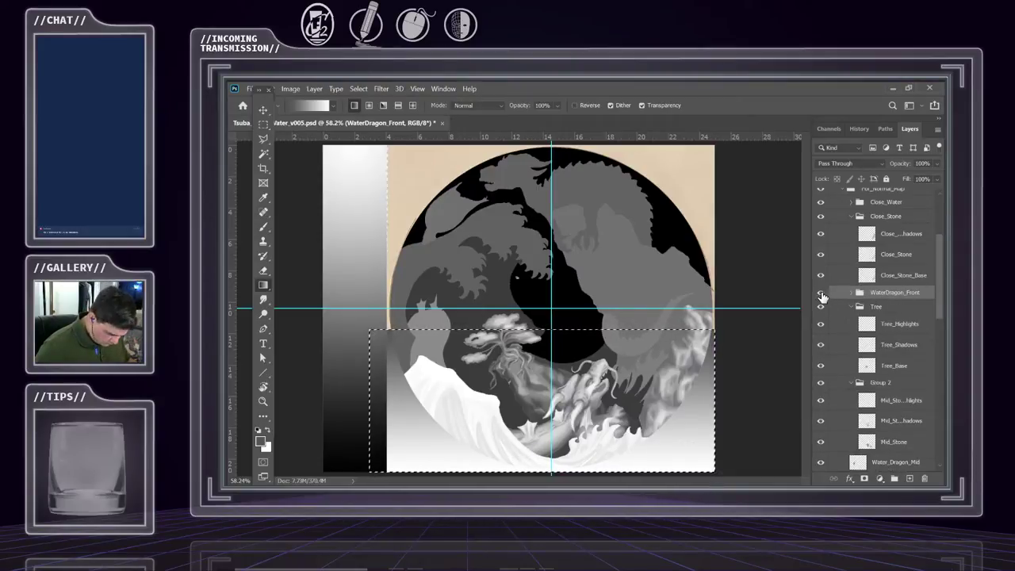
{"action": "left_click", "coordinate": [821, 293]}
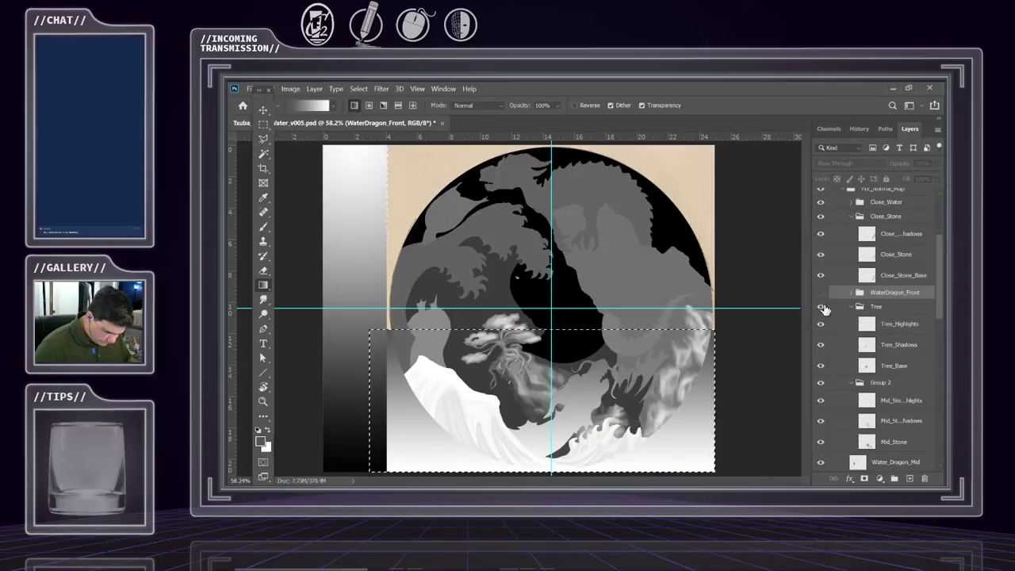
{"action": "left_click", "coordinate": [822, 307]}
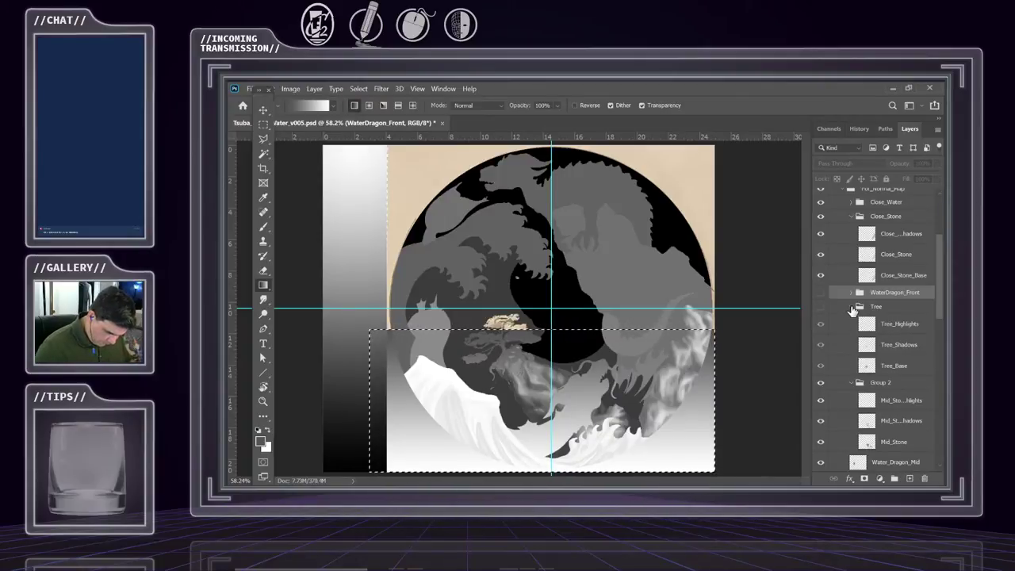
{"action": "left_click", "coordinate": [851, 307]}
- Compare the canvas with Group 2 hidden and shown, then rename Group 2 to Mid_Stone
{"action": "left_click", "coordinate": [849, 321]}
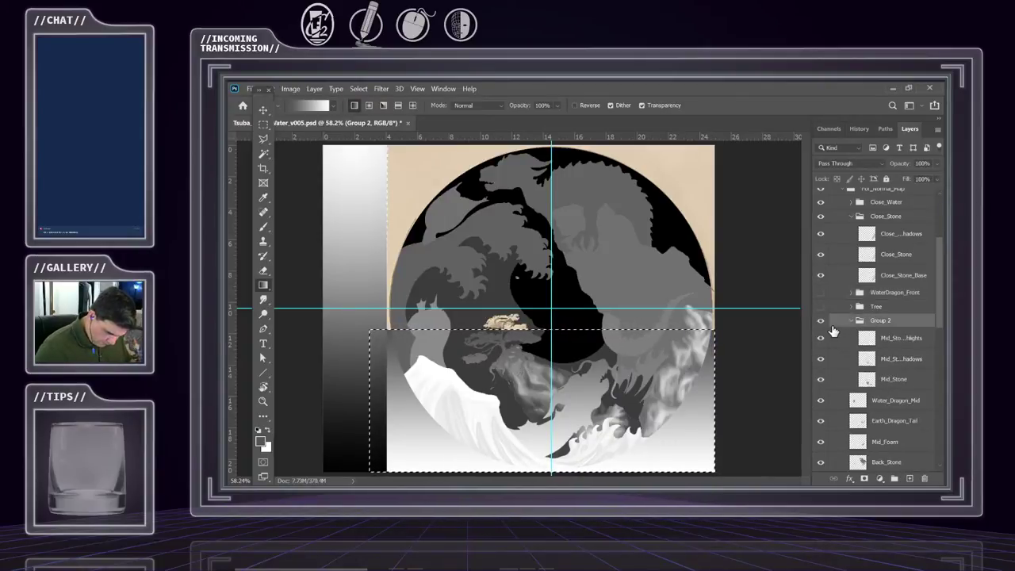
{"action": "left_click", "coordinate": [821, 321]}
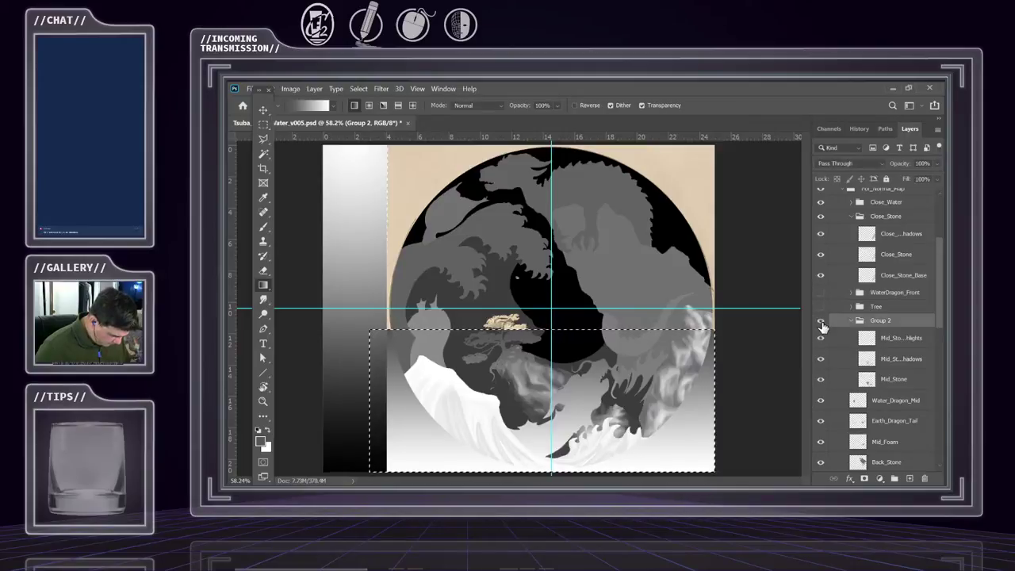
{"action": "left_click", "coordinate": [821, 322]}
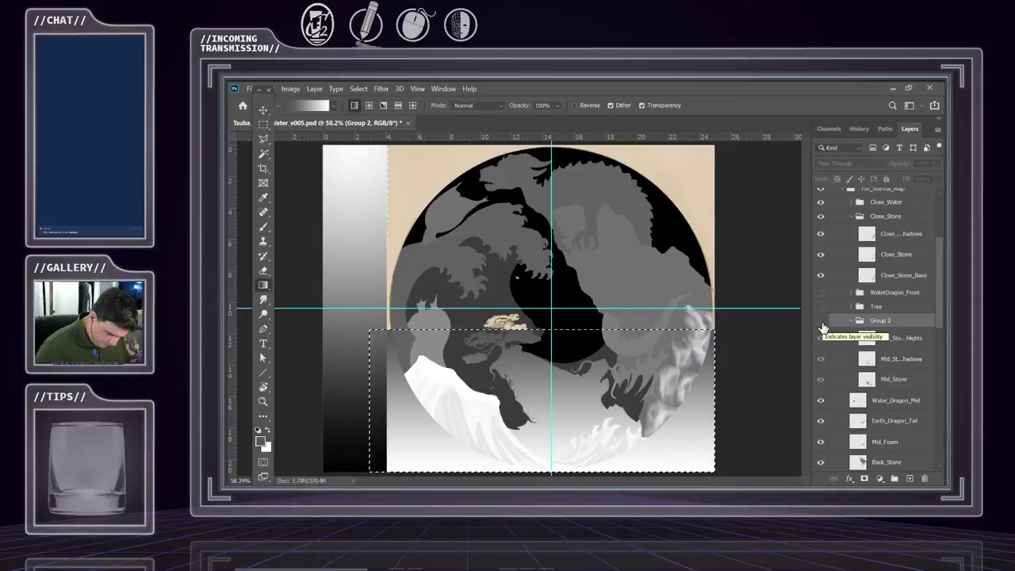
{"action": "left_click", "coordinate": [818, 323]}
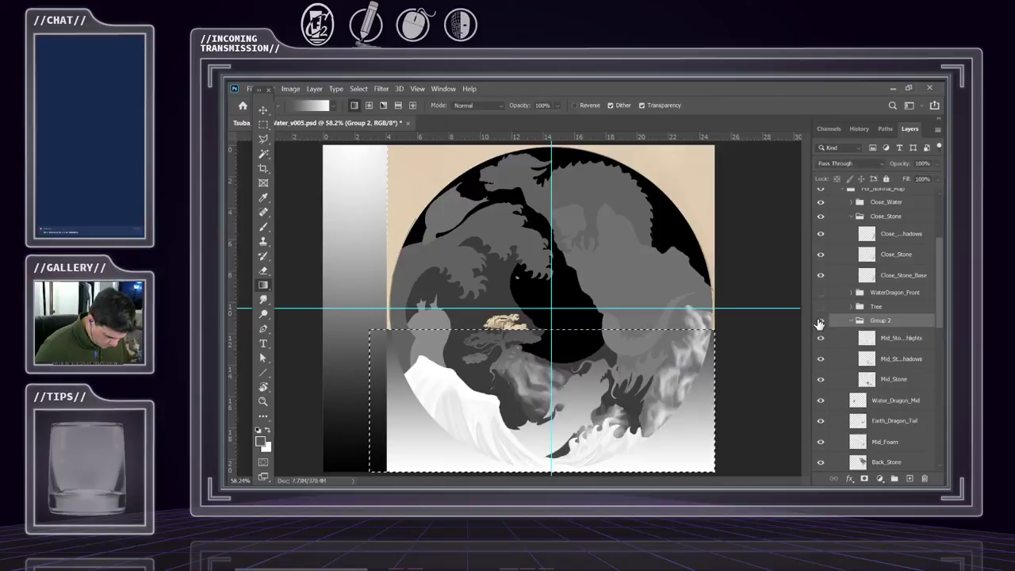
{"action": "left_click", "coordinate": [819, 323]}
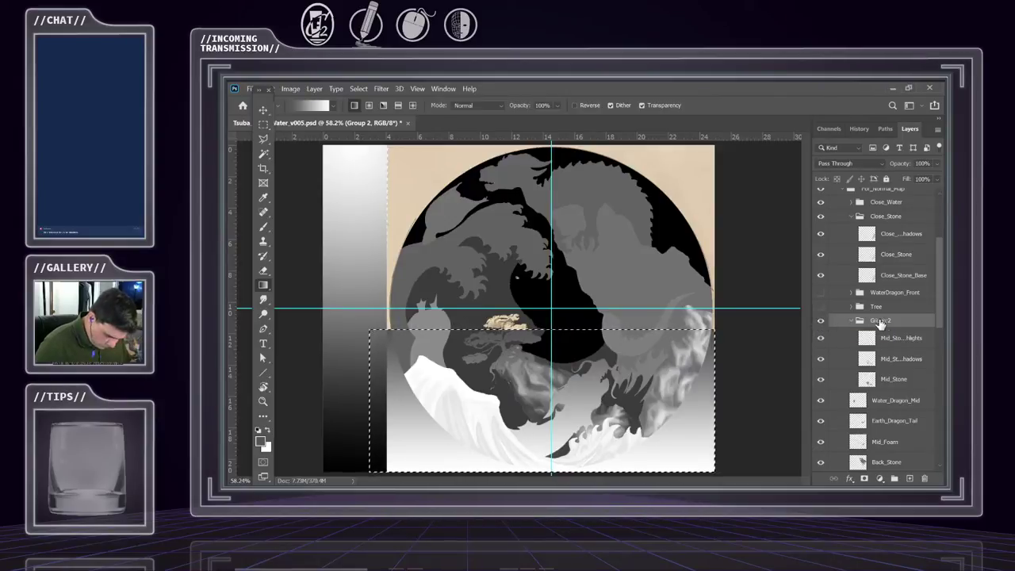
{"action": "type", "text": "Mid_St"}
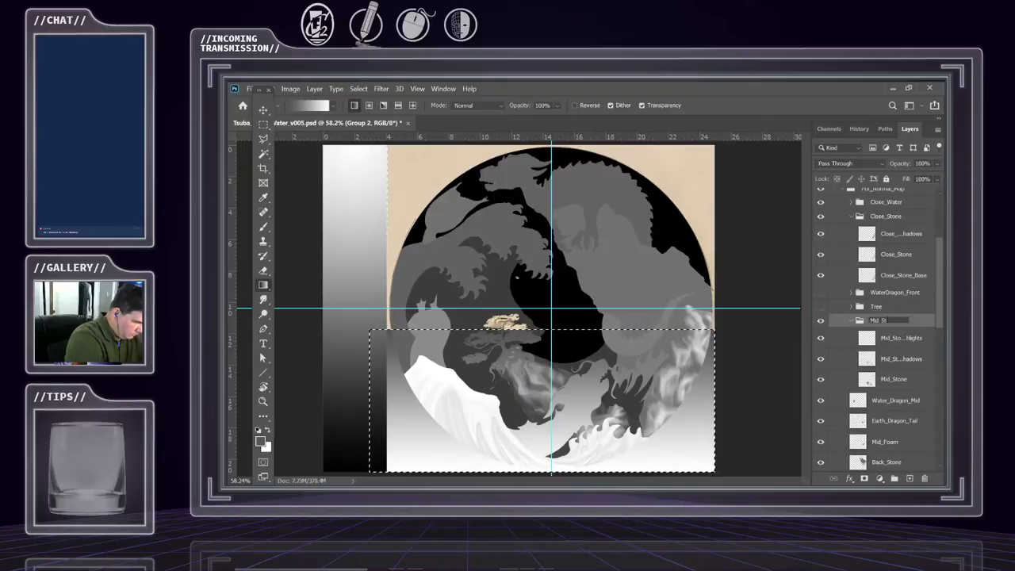
{"action": "type", "text": "one"}
{"action": "key", "text": "Return"}
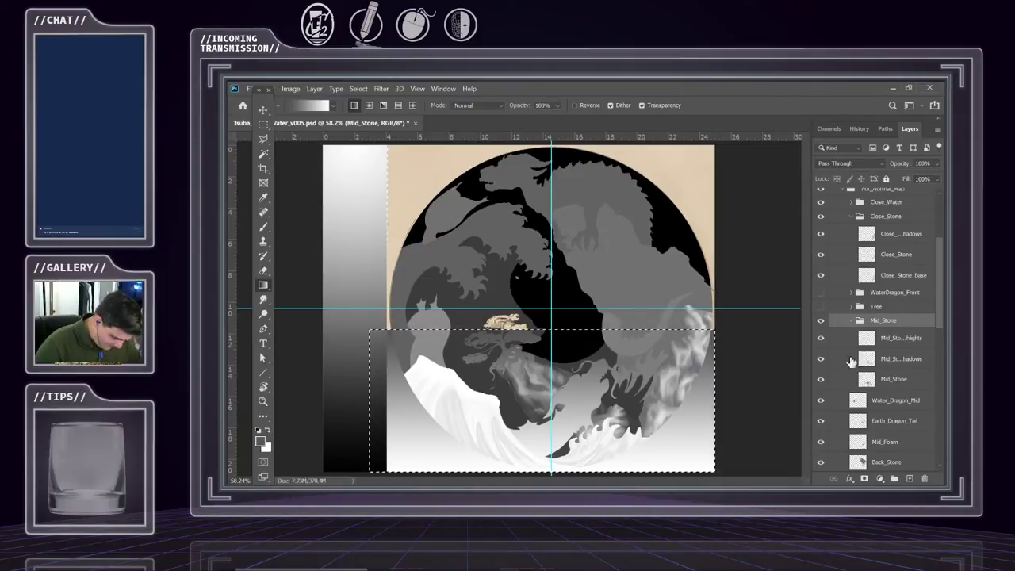
- Toggle WaterDragon_Front's visibility, then hide the Mid_Stone group's dark stone artwork
{"action": "left_click", "coordinate": [872, 295]}
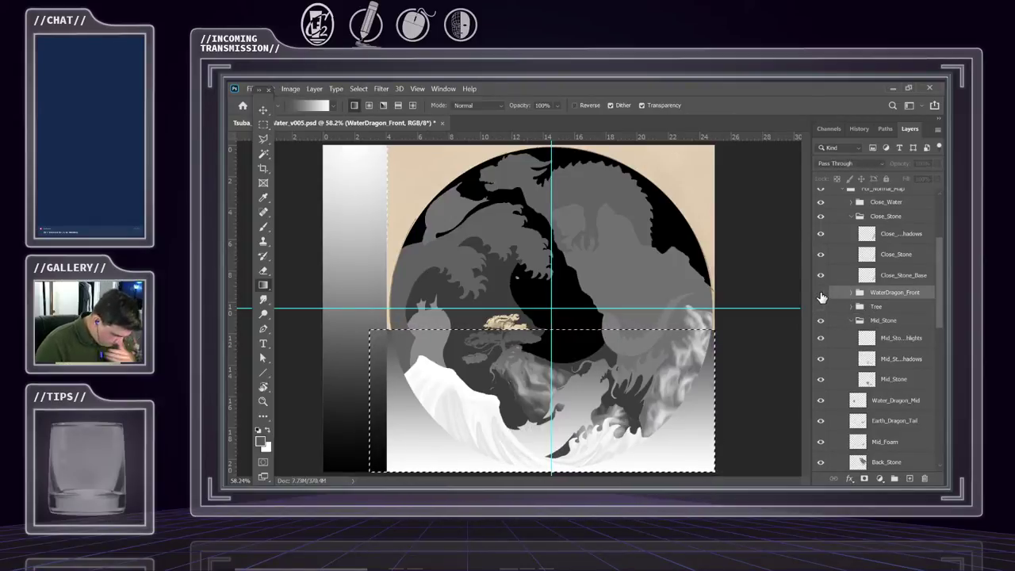
{"action": "left_click", "coordinate": [821, 293]}
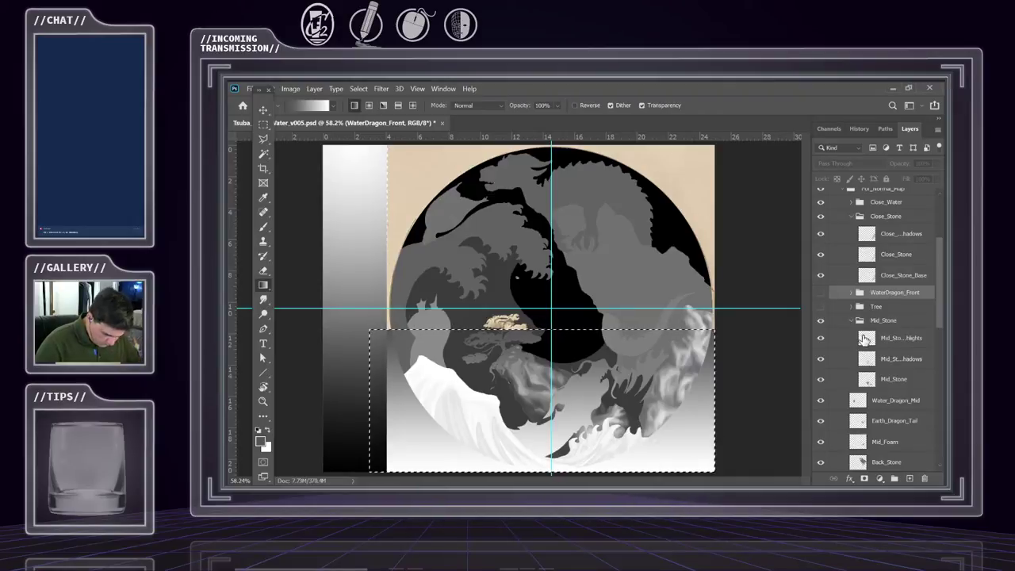
{"action": "left_click", "coordinate": [848, 320]}
{"action": "left_click", "coordinate": [820, 321]}
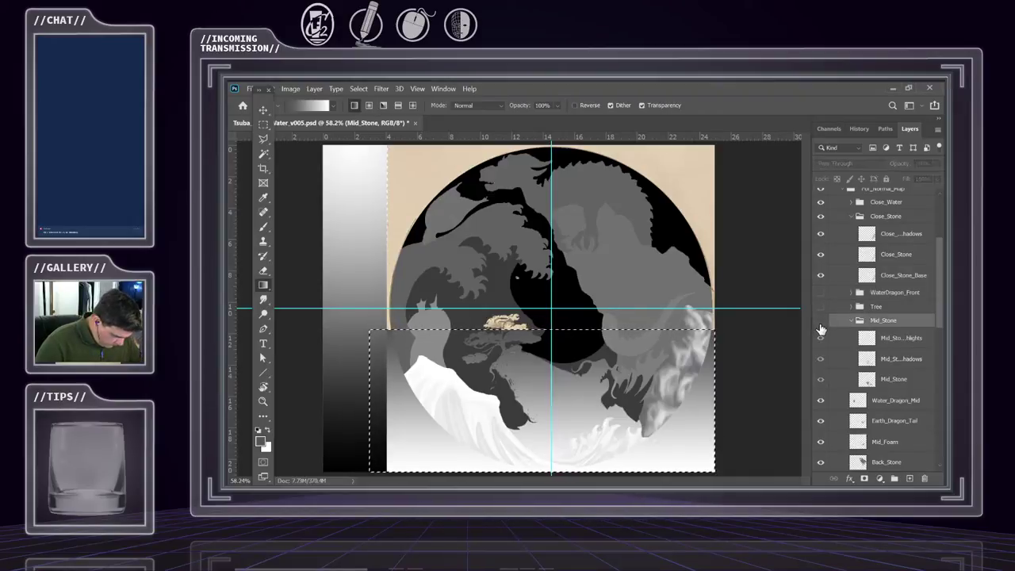
{"action": "left_click", "coordinate": [821, 326]}
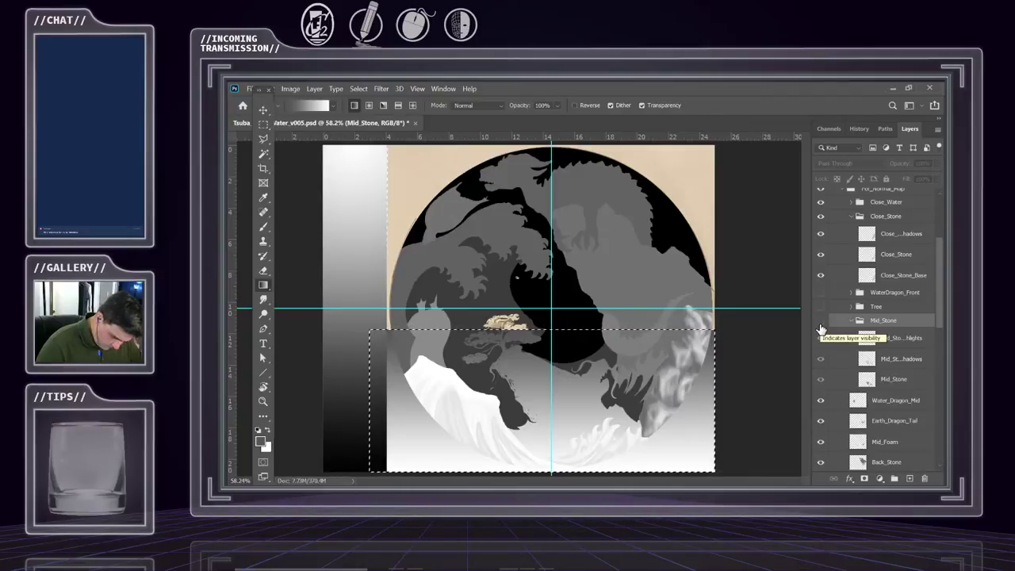
{"action": "scroll", "coordinate": [864, 349], "scroll_direction": "down", "scroll_amount": 2}
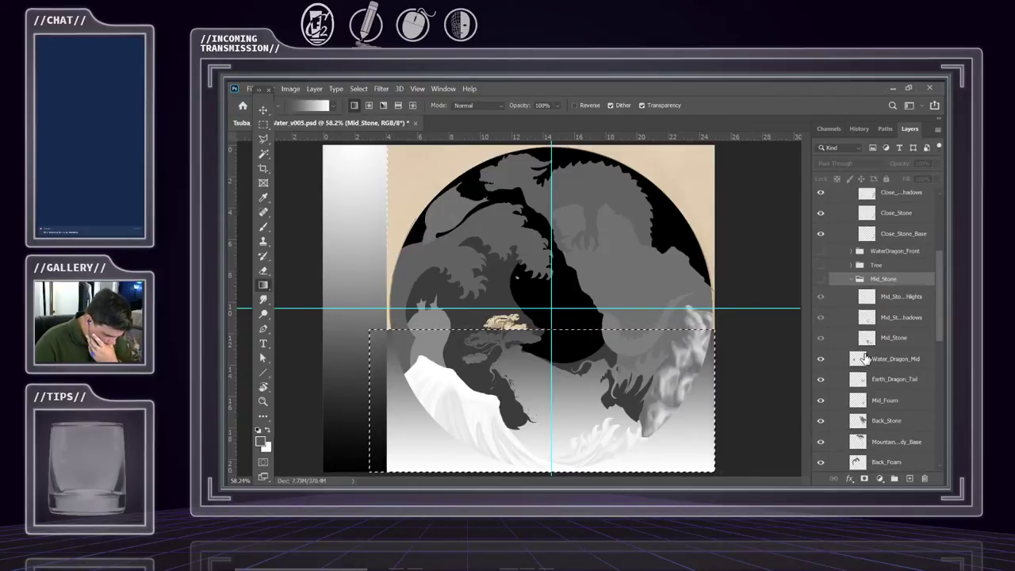
{"action": "scroll", "coordinate": [864, 358], "scroll_direction": "down", "scroll_amount": 1}
{"action": "scroll", "coordinate": [868, 373], "scroll_direction": "down", "scroll_amount": 1}
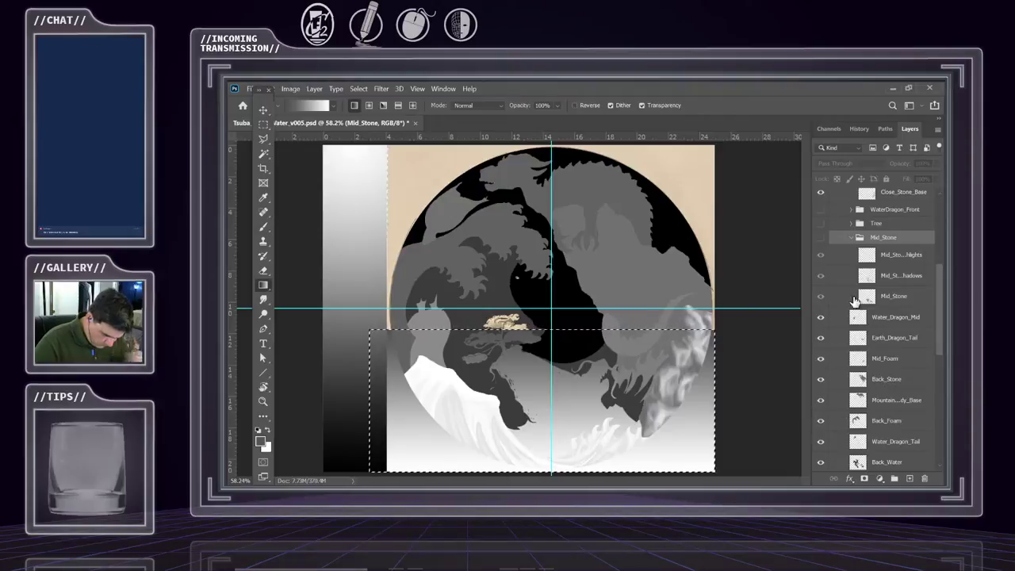
{"action": "scroll", "coordinate": [860, 328], "scroll_direction": "down", "scroll_amount": 2}
{"action": "scroll", "coordinate": [856, 341], "scroll_direction": "down", "scroll_amount": 2}
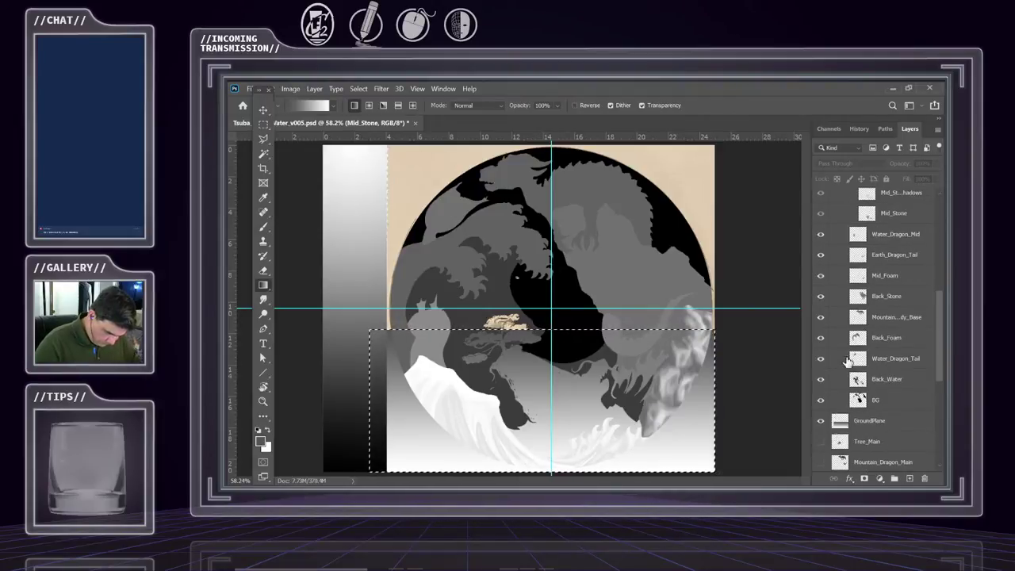
{"action": "scroll", "coordinate": [827, 383], "scroll_direction": "up", "scroll_amount": 2}
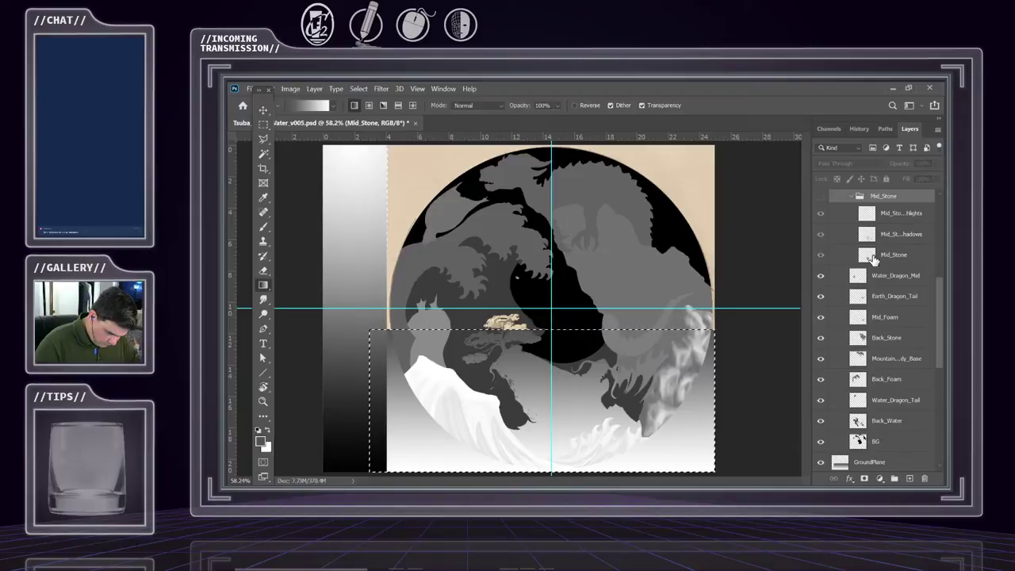
{"action": "scroll", "coordinate": [824, 289], "scroll_direction": "up", "scroll_amount": 1}
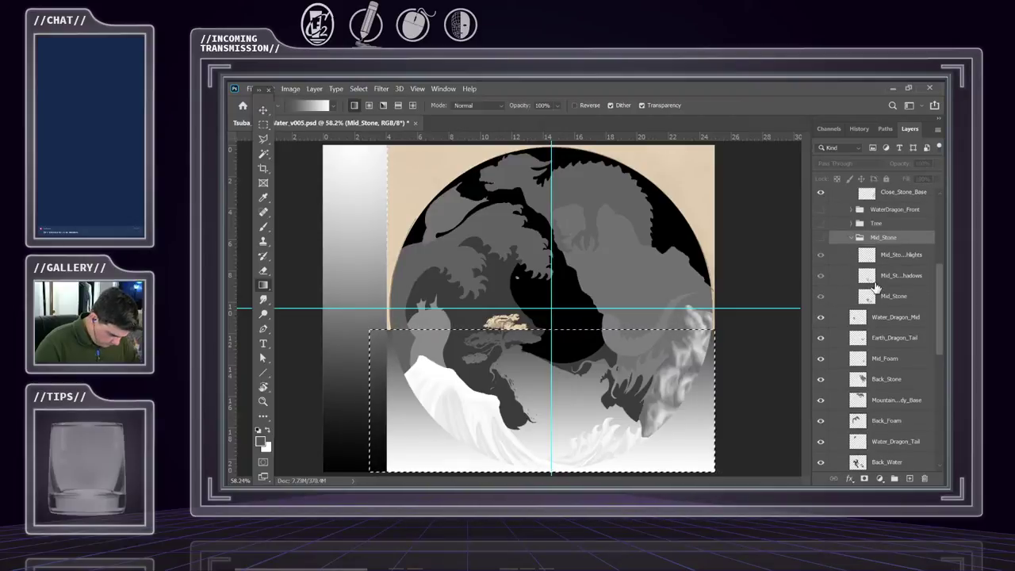
- Hide the Close_Stone group after comparing it on and off, and collapse it
{"action": "left_click", "coordinate": [887, 323]}
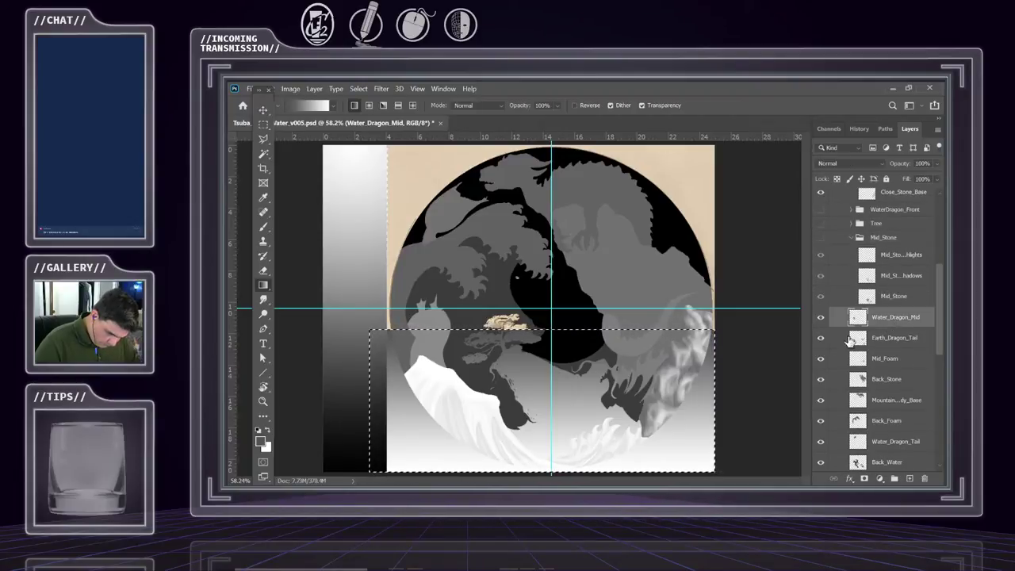
{"action": "scroll", "coordinate": [886, 324], "scroll_direction": "up", "scroll_amount": 2}
{"action": "scroll", "coordinate": [885, 324], "scroll_direction": "up", "scroll_amount": 3}
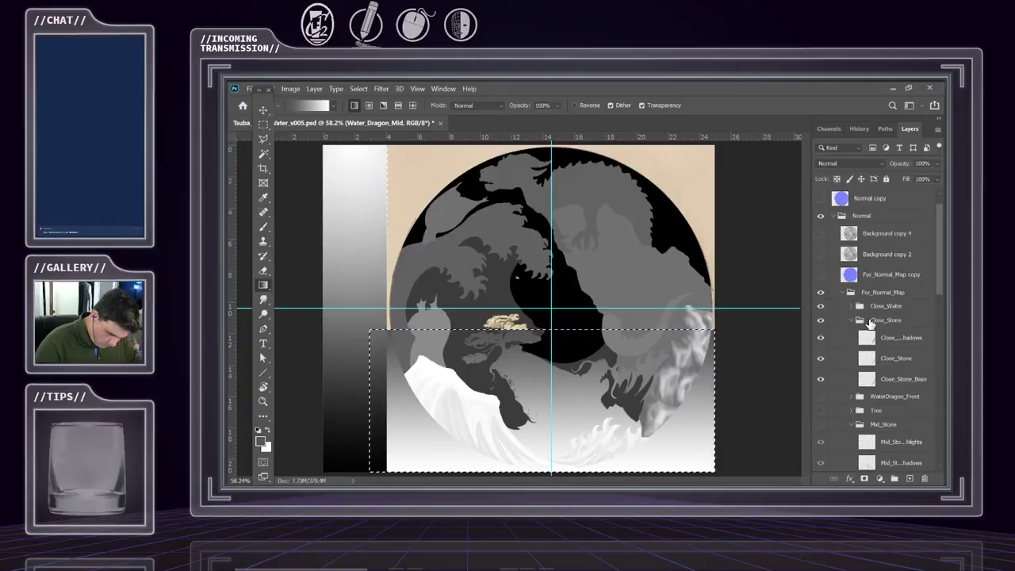
{"action": "left_click", "coordinate": [821, 320]}
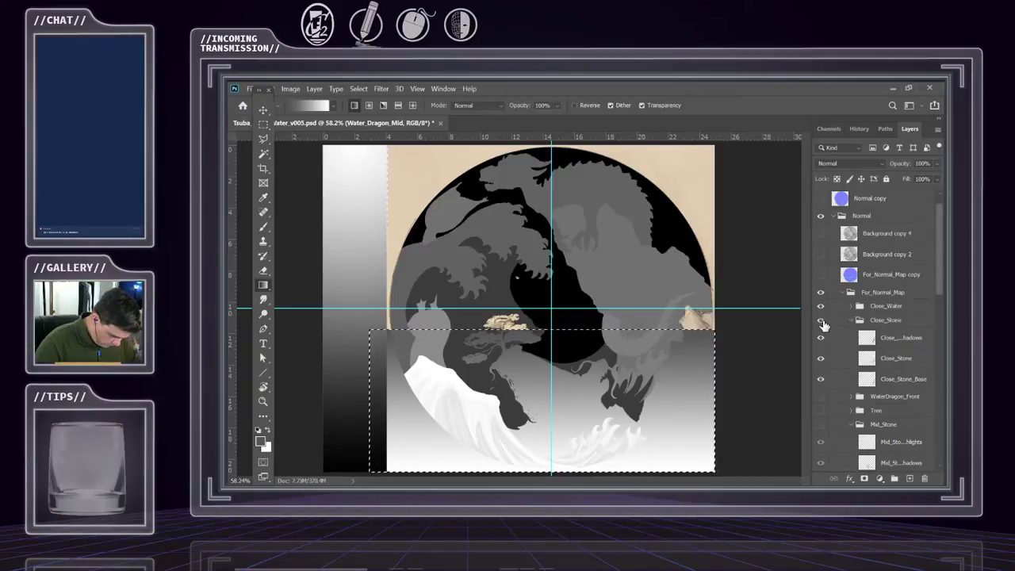
{"action": "left_click", "coordinate": [822, 321]}
{"action": "left_click", "coordinate": [822, 320]}
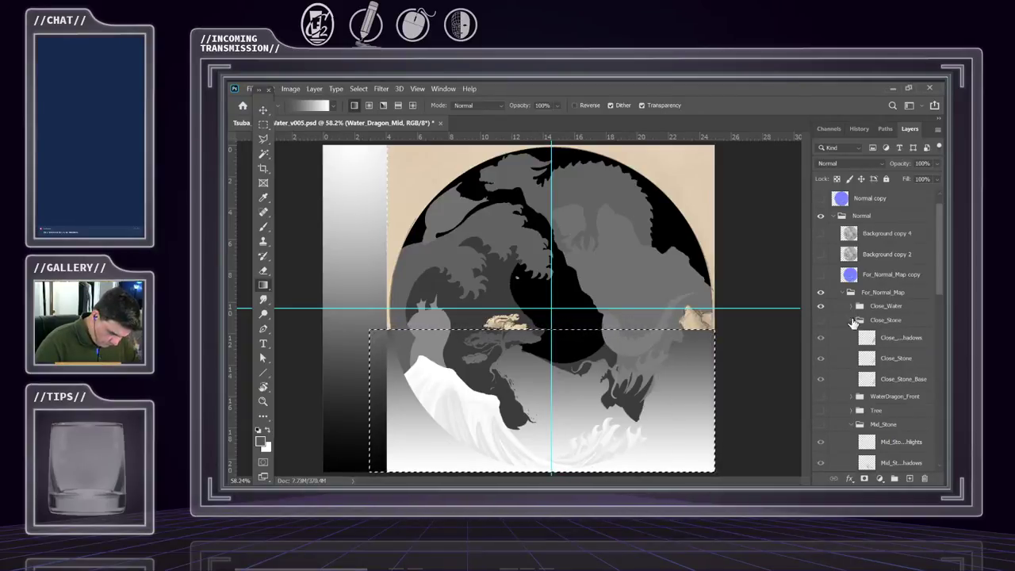
{"action": "left_click", "coordinate": [851, 319]}
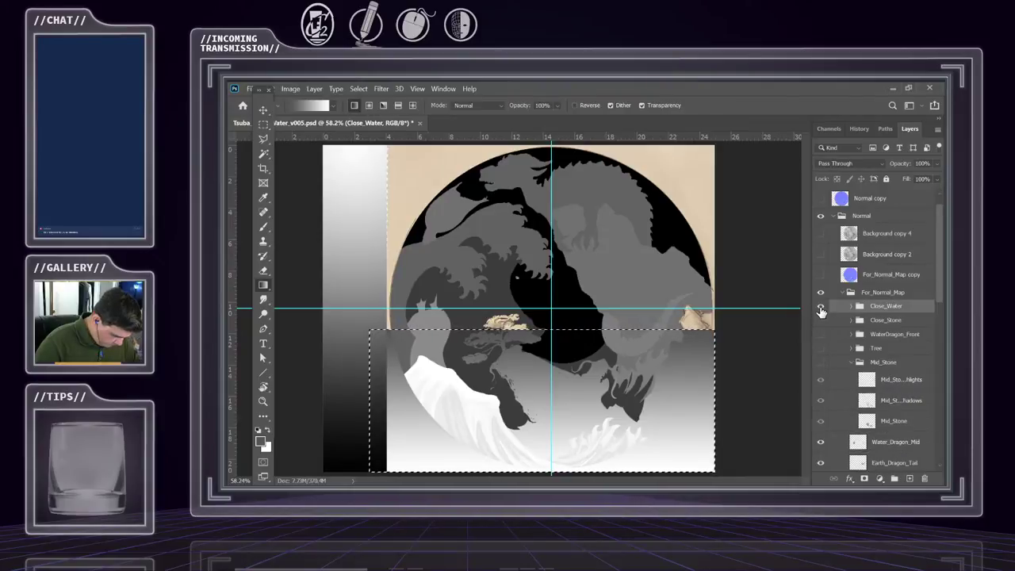
- Hide the Close_Water group's white waves, collapse Mid_Stone, and select Water_Dragon_Mid
{"action": "left_click", "coordinate": [821, 307]}
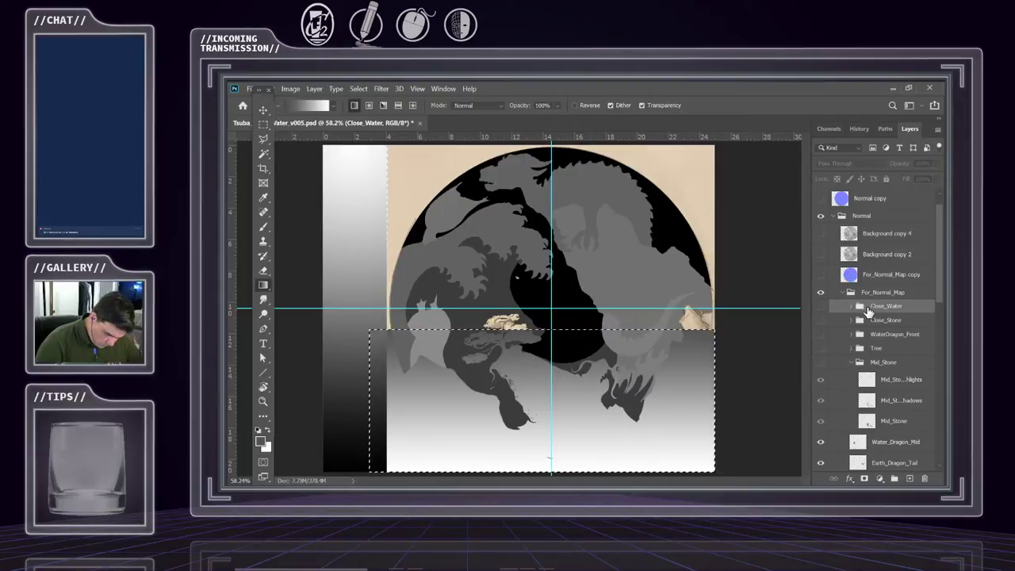
{"action": "scroll", "coordinate": [889, 338], "scroll_direction": "down", "scroll_amount": 1}
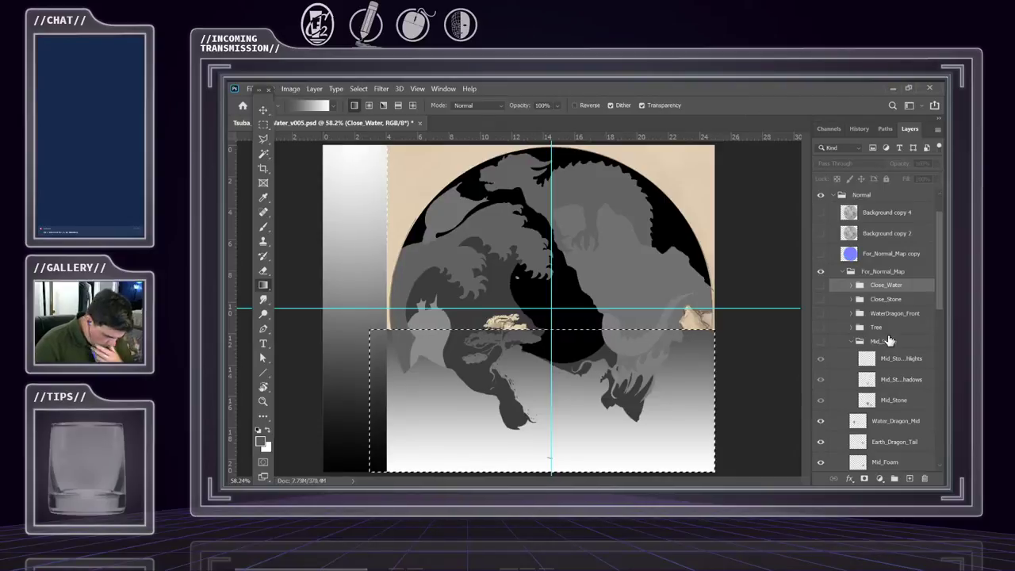
{"action": "left_click", "coordinate": [850, 343]}
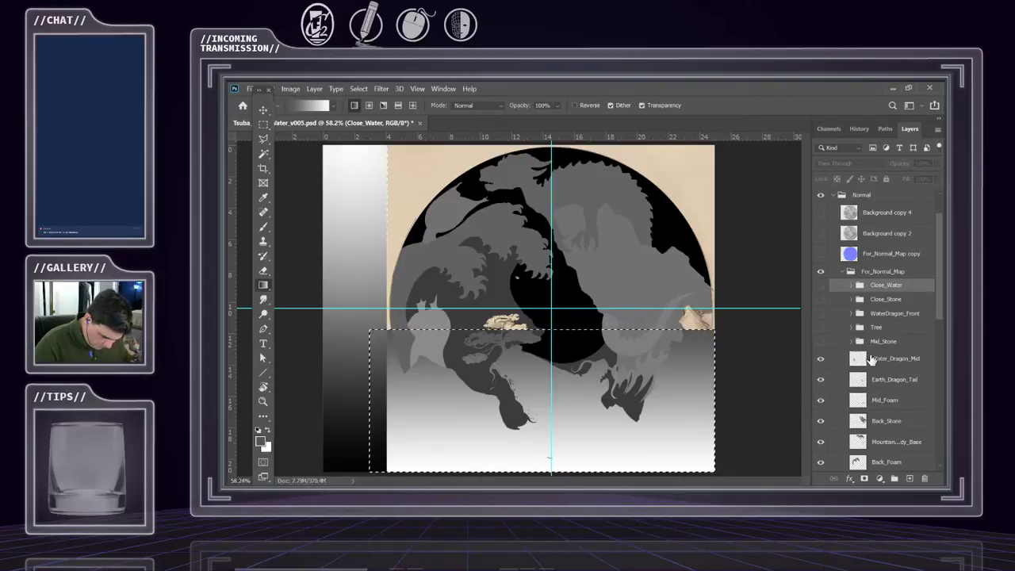
{"action": "left_click", "coordinate": [892, 360]}
- Hide Water_Dragon_Mid and the layers beneath it, then show and select Back_Water
{"action": "scroll", "coordinate": [871, 373], "scroll_direction": "down", "scroll_amount": 5}
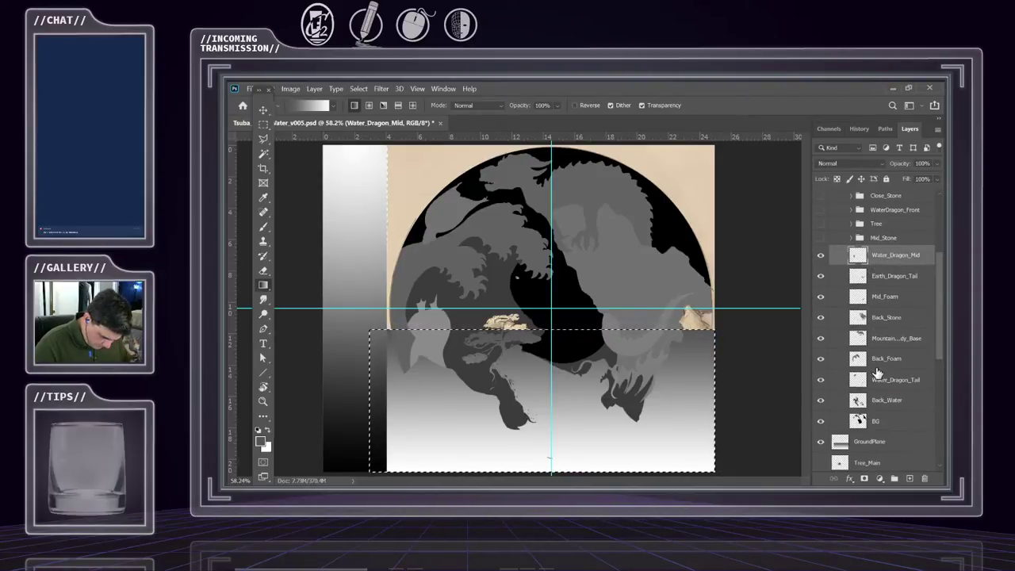
{"action": "left_click_drag", "start_coordinate": [820, 256], "coordinate": [821, 427]}
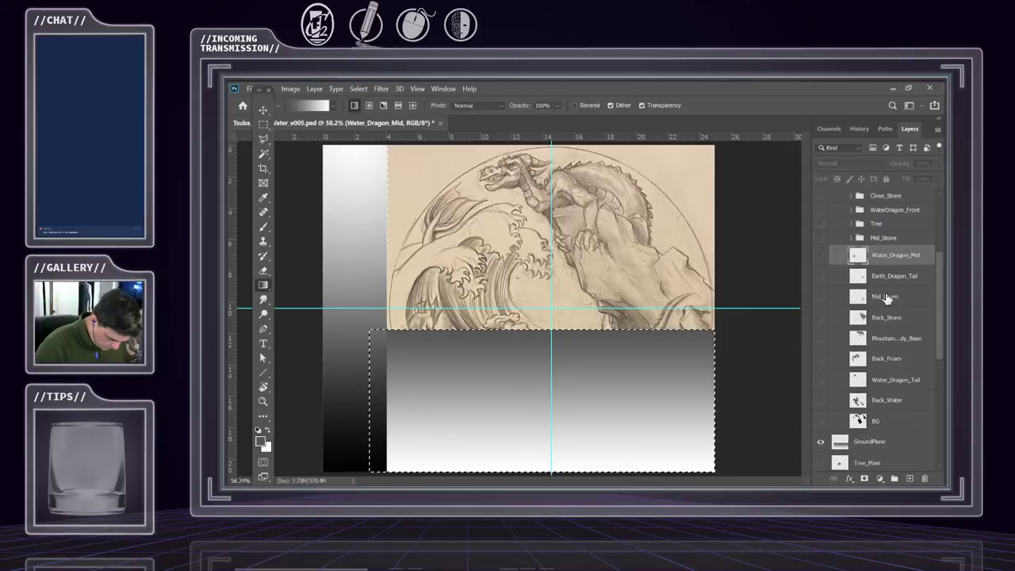
{"action": "scroll", "coordinate": [886, 297], "scroll_direction": "up", "scroll_amount": 1}
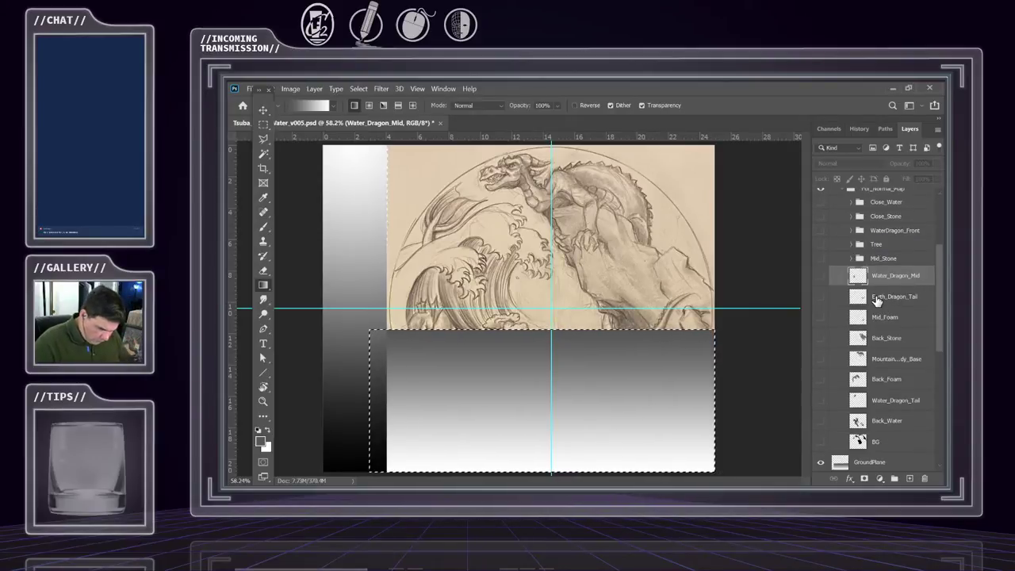
{"action": "left_click", "coordinate": [822, 421]}
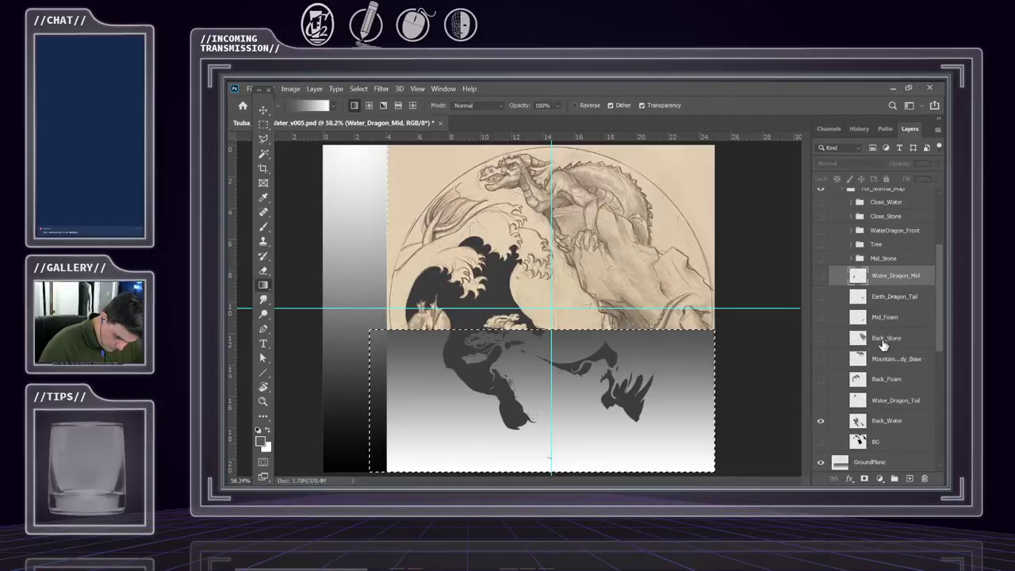
{"action": "left_click", "coordinate": [886, 422]}
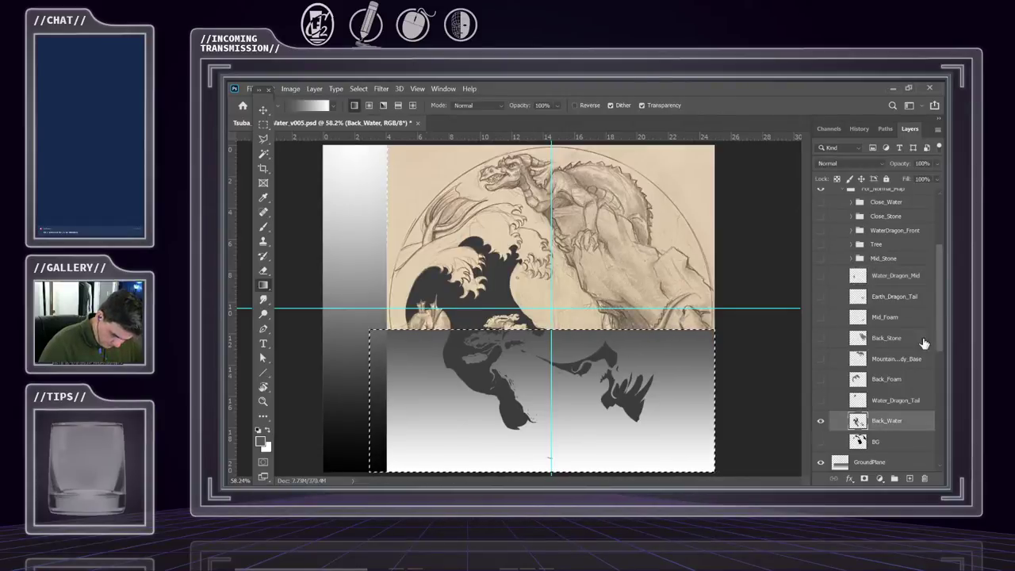
- Create a new empty layer named BackWater from the Layers panel menu
{"action": "left_click", "coordinate": [938, 131]}
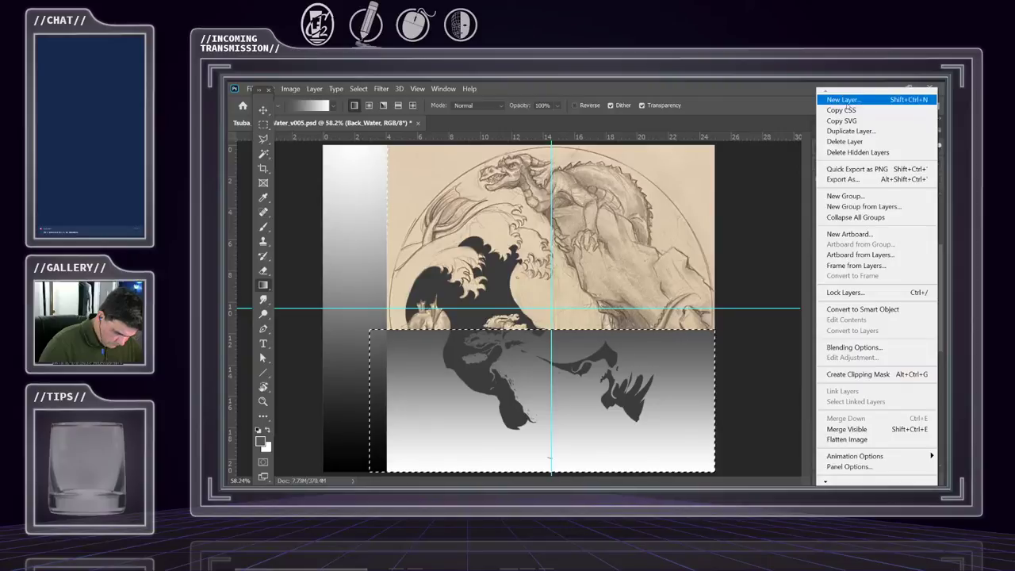
{"action": "key", "text": "Escape"}
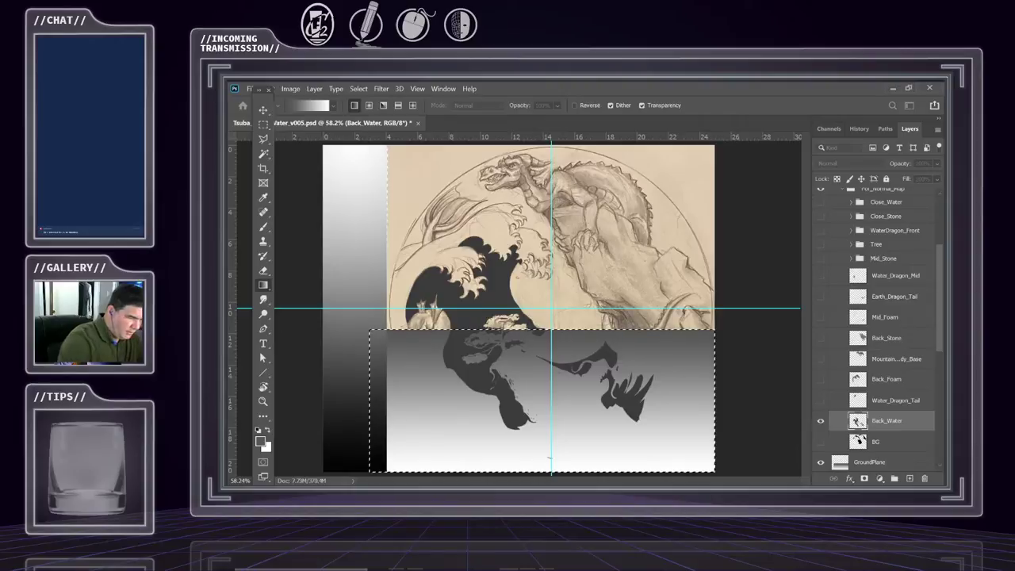
{"action": "key", "text": "Return"}
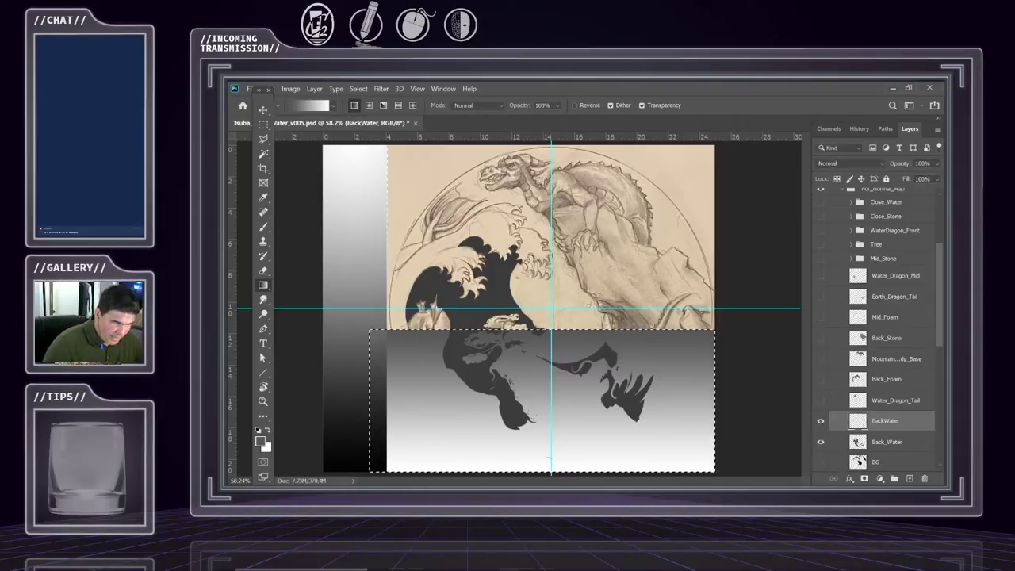
- On Back_Water, Magic Wand-select the dark back-water shape
{"action": "left_click", "coordinate": [894, 442]}
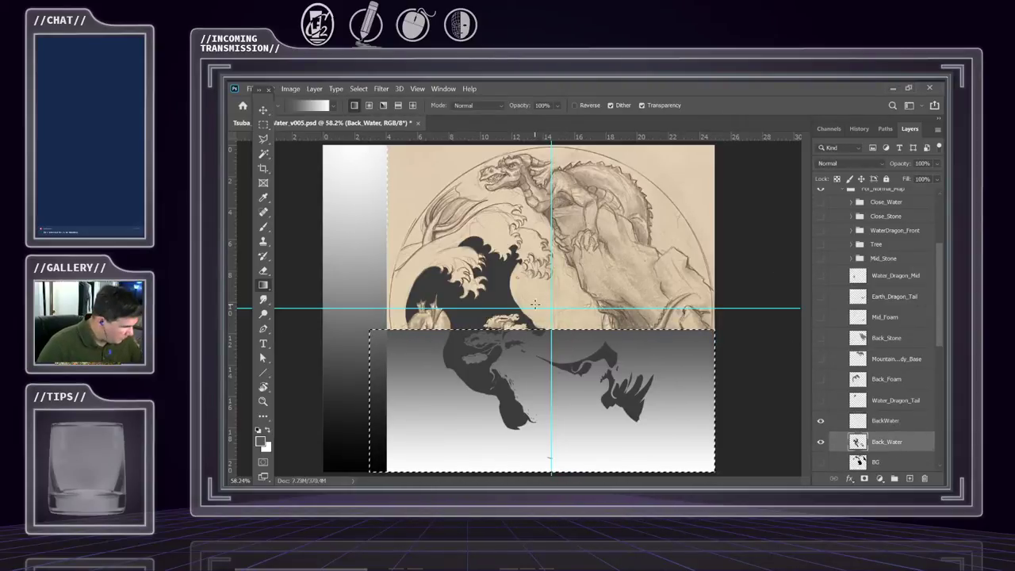
{"action": "key", "text": "w"}
{"action": "left_click", "coordinate": [506, 263]}
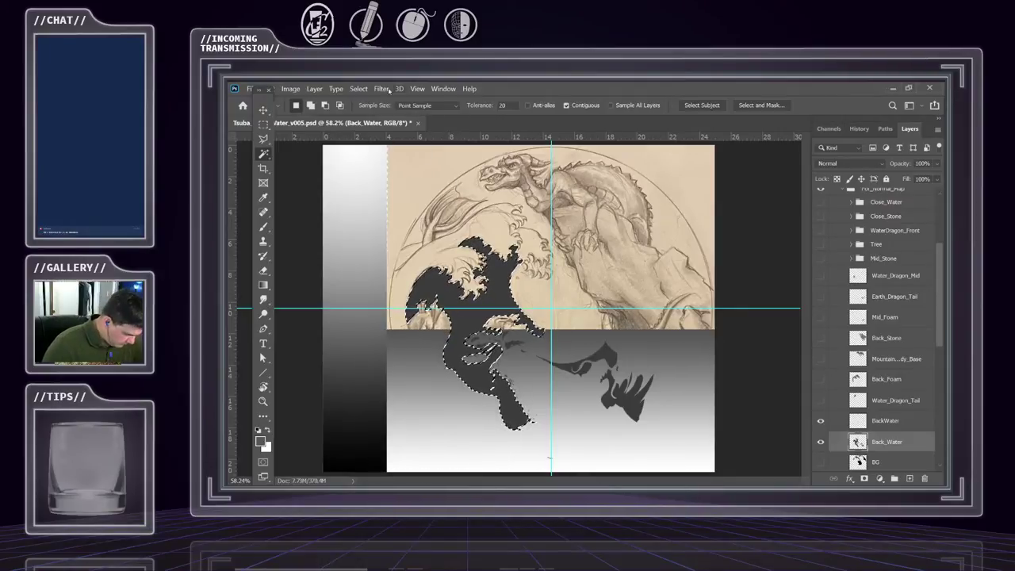
- Extend the selection to similar dark areas, make white the foreground, and target BackWater
{"action": "left_click", "coordinate": [358, 89]}
{"action": "left_click", "coordinate": [367, 271]}
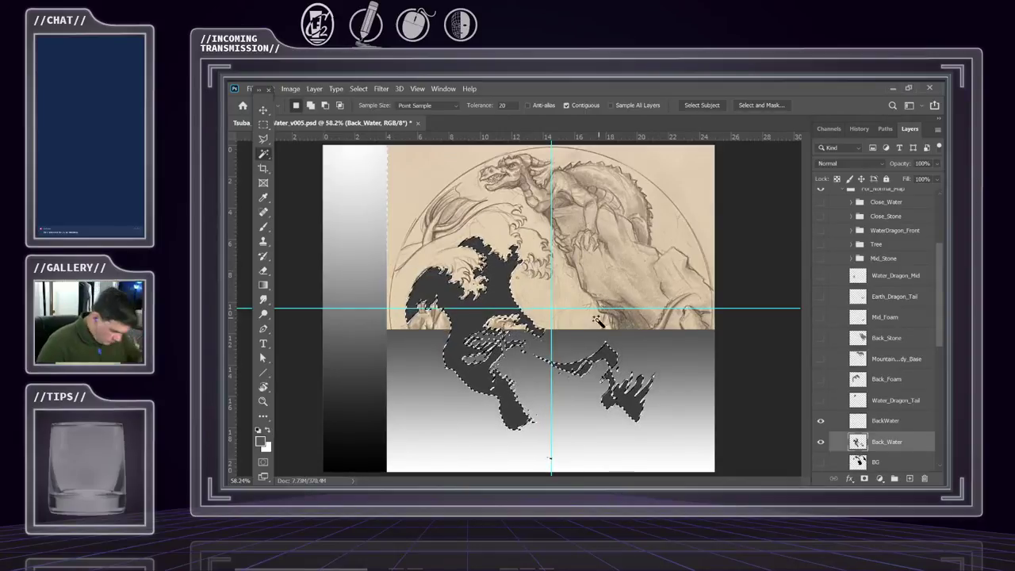
{"action": "key", "text": "x"}
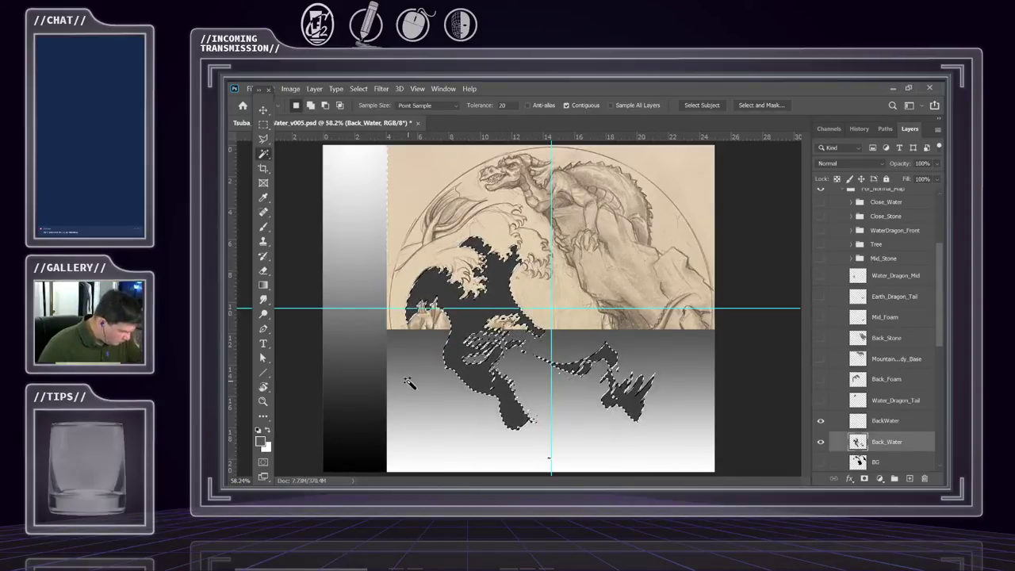
{"action": "key", "text": "i"}
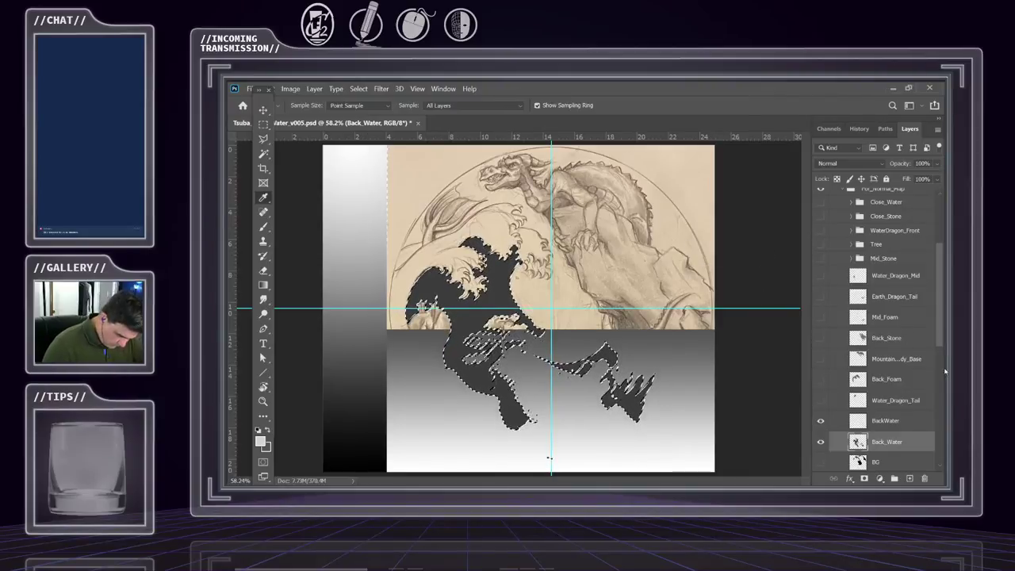
{"action": "left_click", "coordinate": [888, 421]}
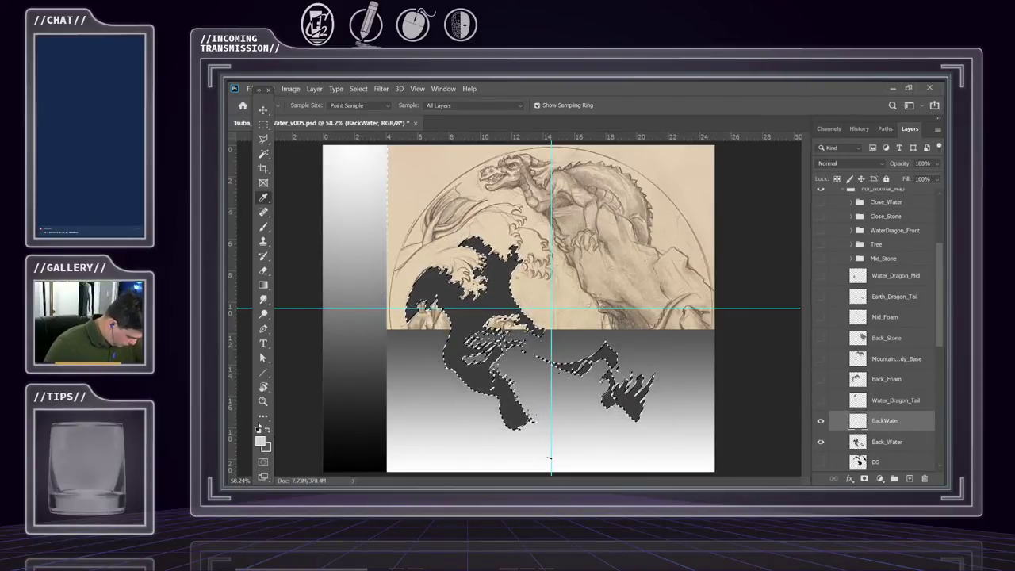
{"action": "left_click", "coordinate": [264, 284]}
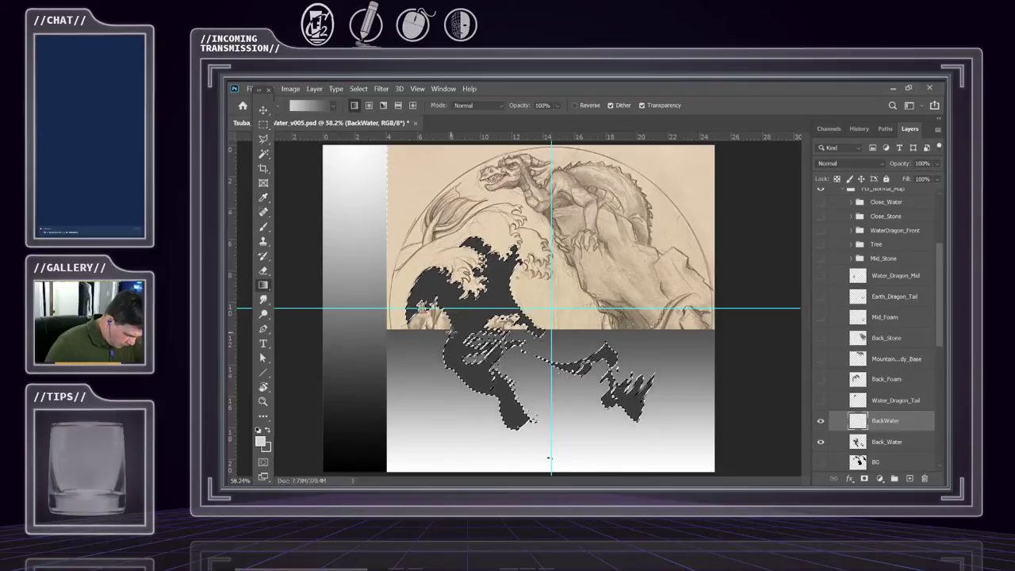
- Fill the water selection on BackWater with a radial gradient, retrying with Reverse enabled
{"action": "left_click", "coordinate": [368, 105]}
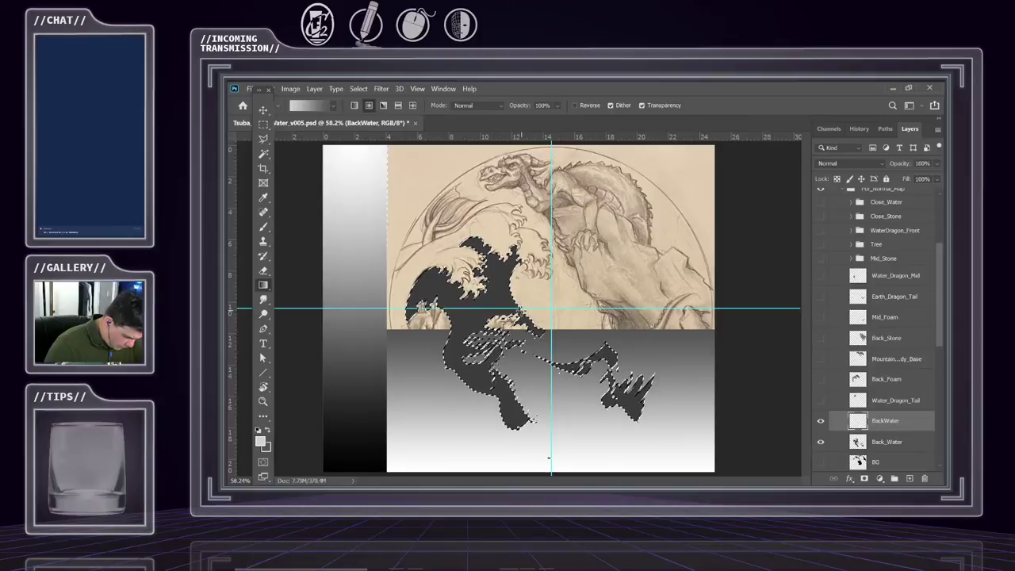
{"action": "left_click_drag", "start_coordinate": [512, 317], "coordinate": [404, 332]}
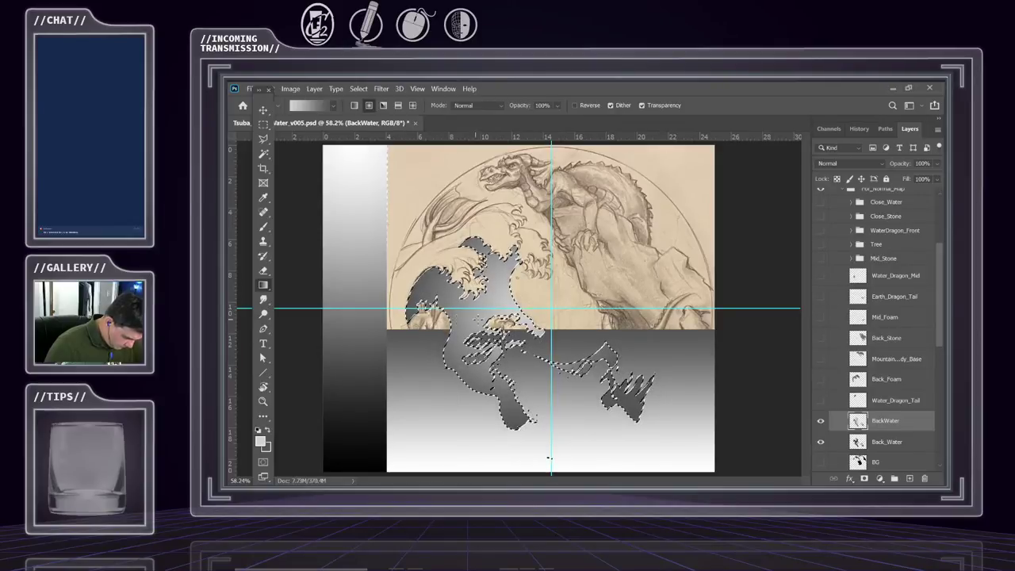
{"action": "key", "text": "ctrl+z"}
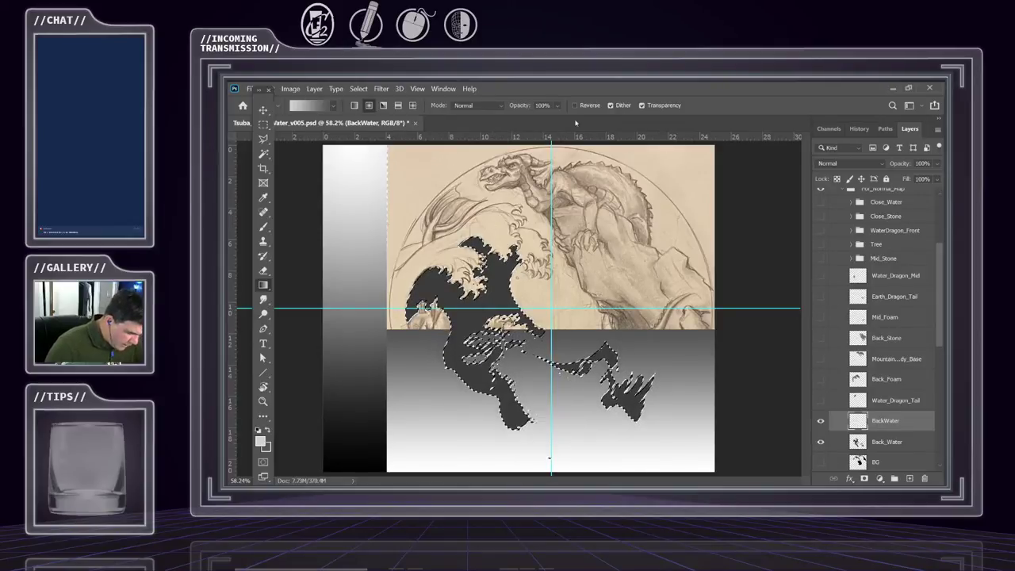
{"action": "left_click", "coordinate": [576, 106]}
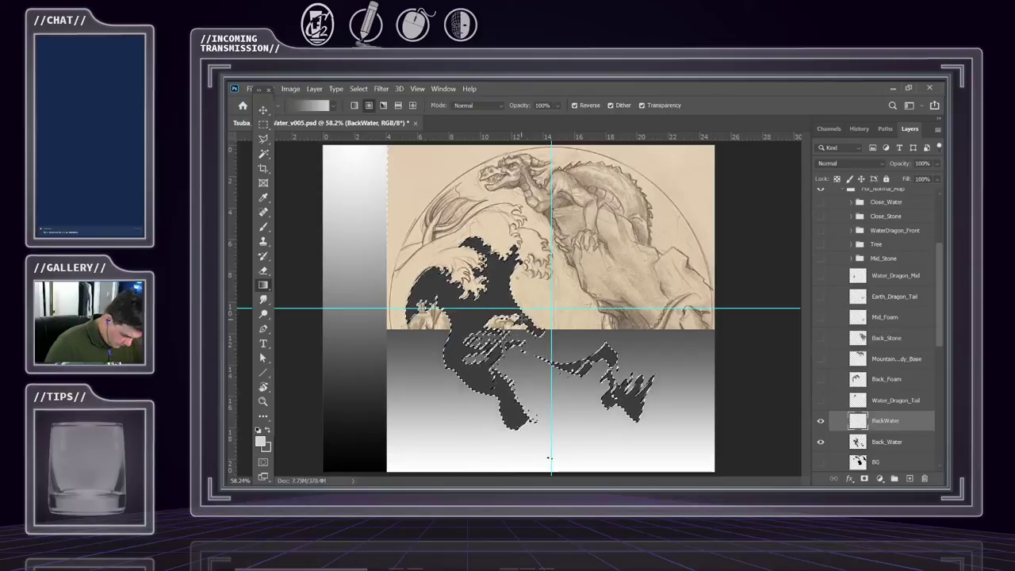
{"action": "mouse_move", "coordinate": [514, 319]}
{"action": "left_mouse_down"}
{"action": "mouse_move", "coordinate": [444, 344]}
{"action": "mouse_move", "coordinate": [442, 364]}
{"action": "left_mouse_up"}
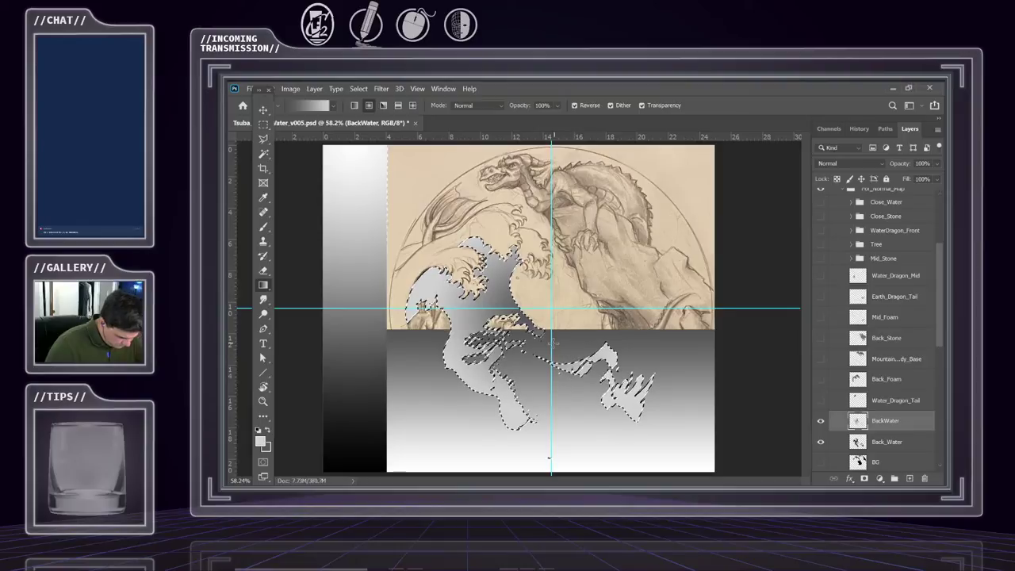
{"action": "key", "text": "ctrl+z"}
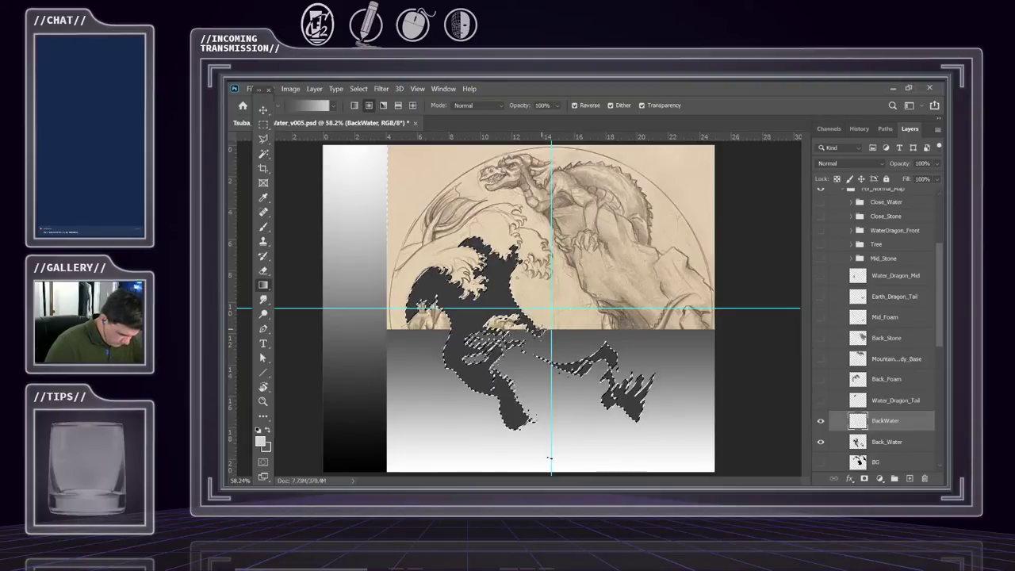
{"action": "left_click_drag", "start_coordinate": [459, 321], "coordinate": [405, 325]}
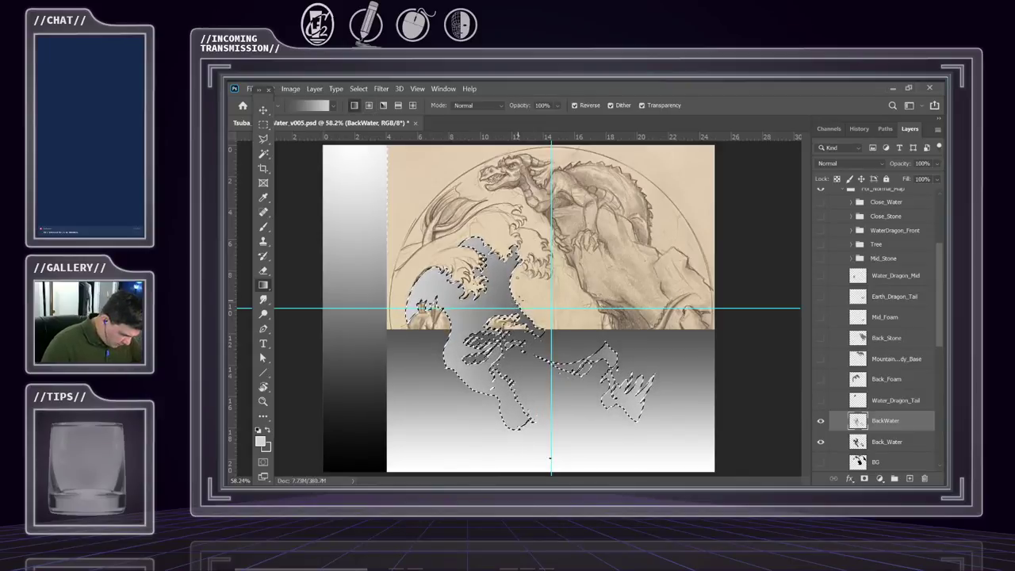
- Redraw the reversed gradient across the wave selection at several different angles
{"action": "mouse_move", "coordinate": [475, 238]}
{"action": "left_mouse_down"}
{"action": "mouse_move", "coordinate": [465, 315]}
{"action": "mouse_move", "coordinate": [549, 457]}
{"action": "left_mouse_up"}
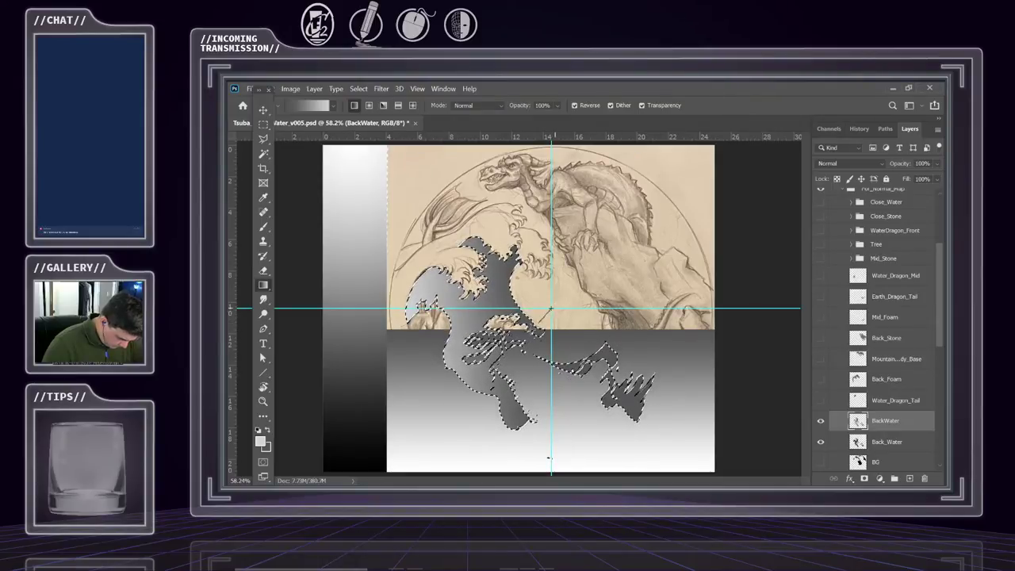
{"action": "left_click_drag", "start_coordinate": [458, 371], "coordinate": [551, 308]}
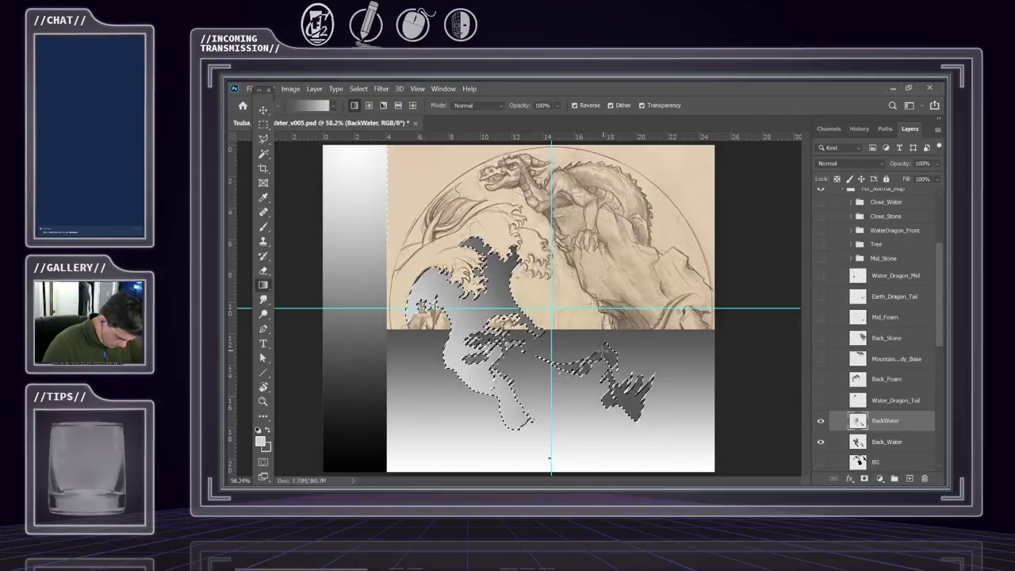
{"action": "left_click_drag", "start_coordinate": [548, 369], "coordinate": [549, 370]}
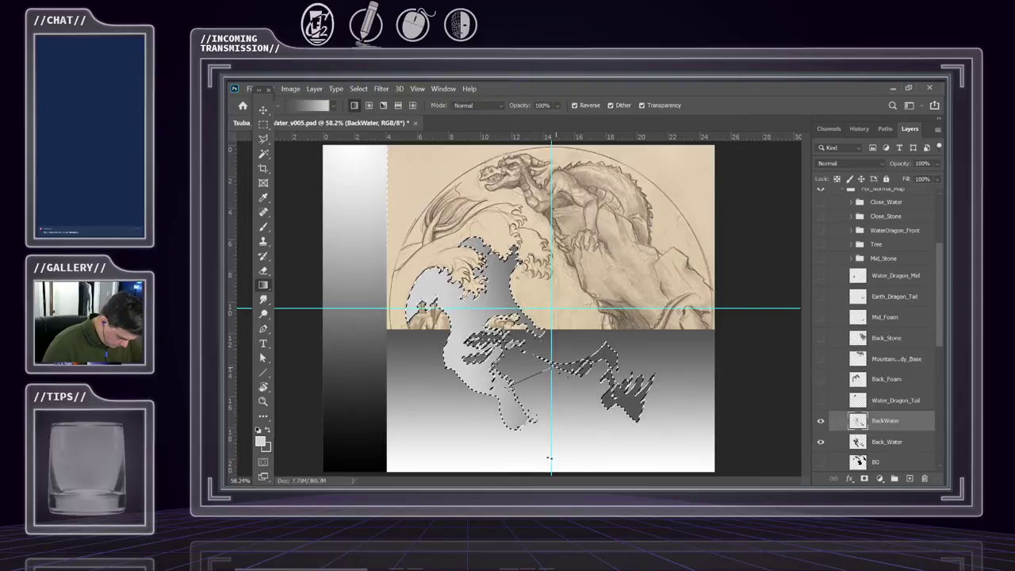
{"action": "left_click_drag", "start_coordinate": [498, 410], "coordinate": [497, 410]}
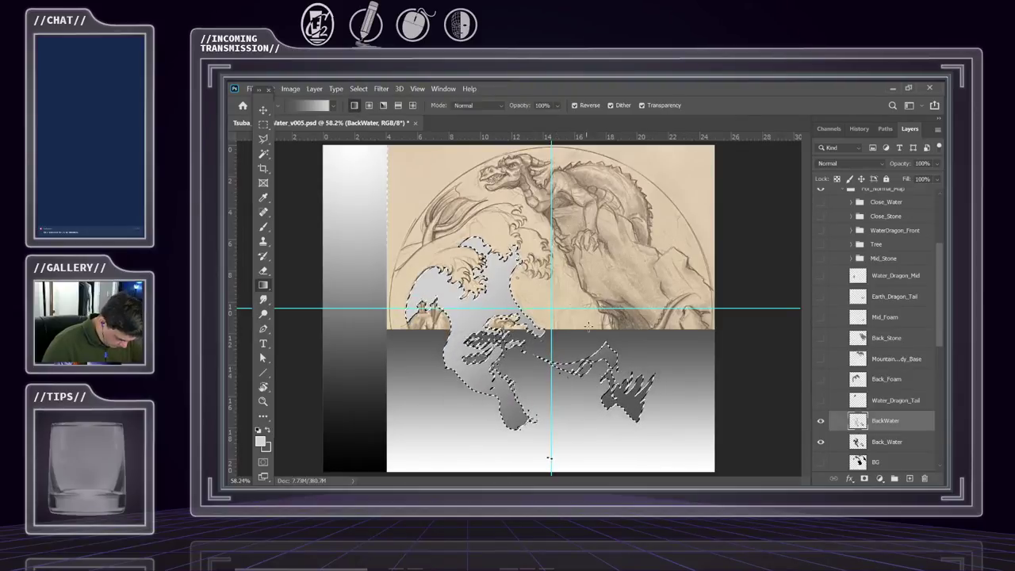
{"action": "left_click_drag", "start_coordinate": [507, 262], "coordinate": [548, 458]}
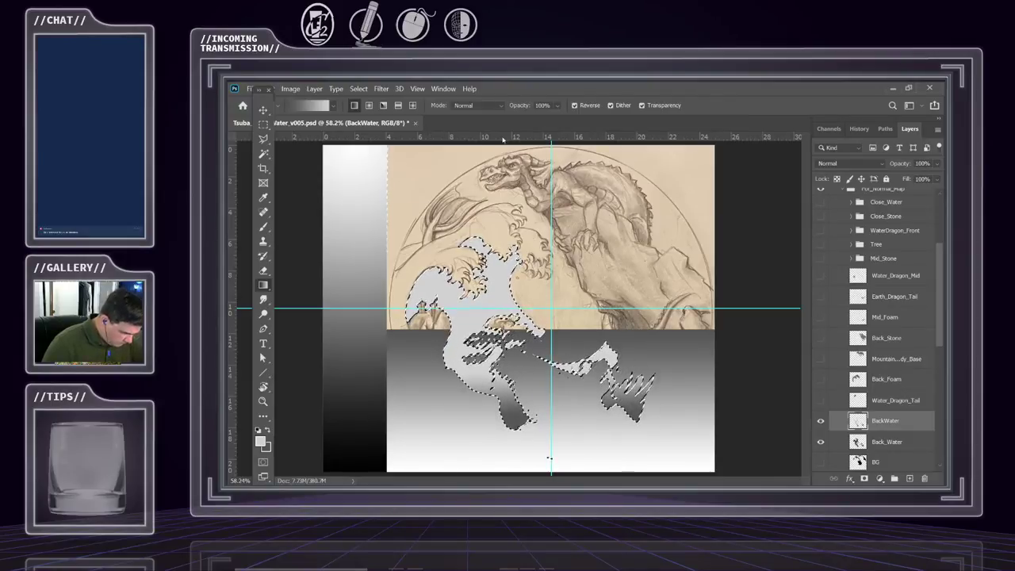
- Turn off Reverse, reapply gradients, then delete the selected wave area on BackWater
{"action": "left_click", "coordinate": [585, 105]}
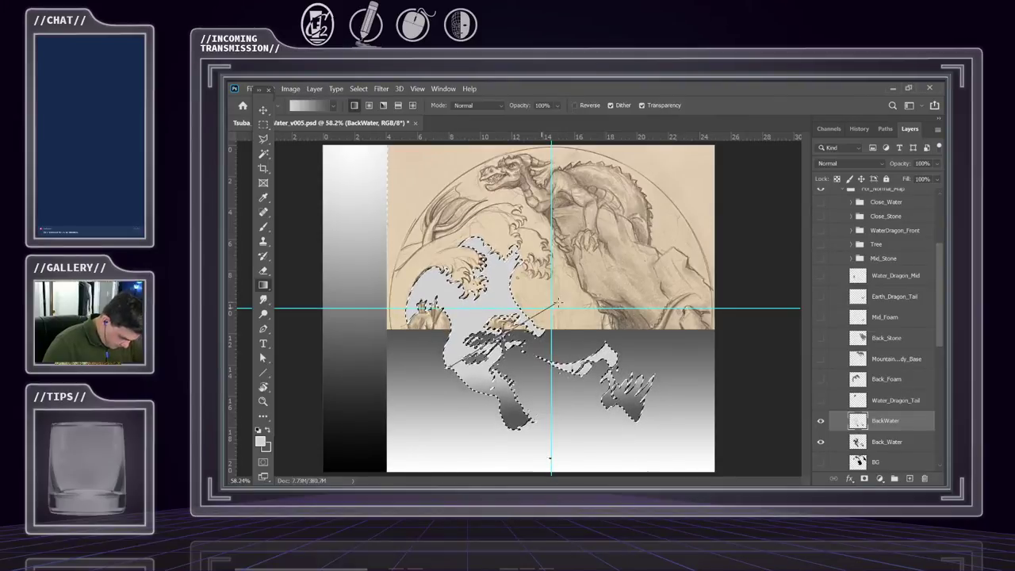
{"action": "left_click_drag", "start_coordinate": [558, 303], "coordinate": [582, 280]}
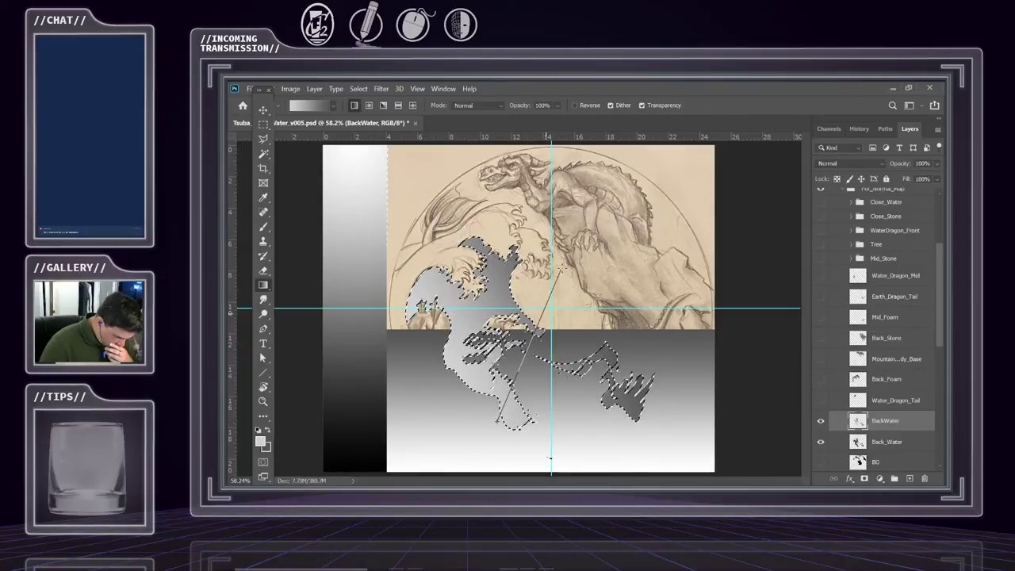
{"action": "left_click_drag", "start_coordinate": [560, 269], "coordinate": [560, 269]}
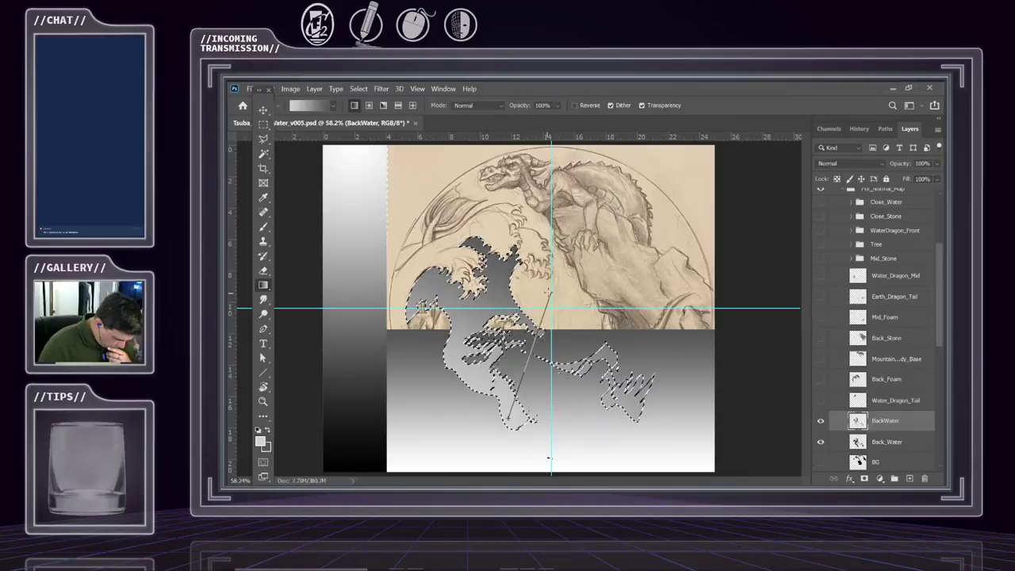
{"action": "left_click_drag", "start_coordinate": [549, 293], "coordinate": [551, 291]}
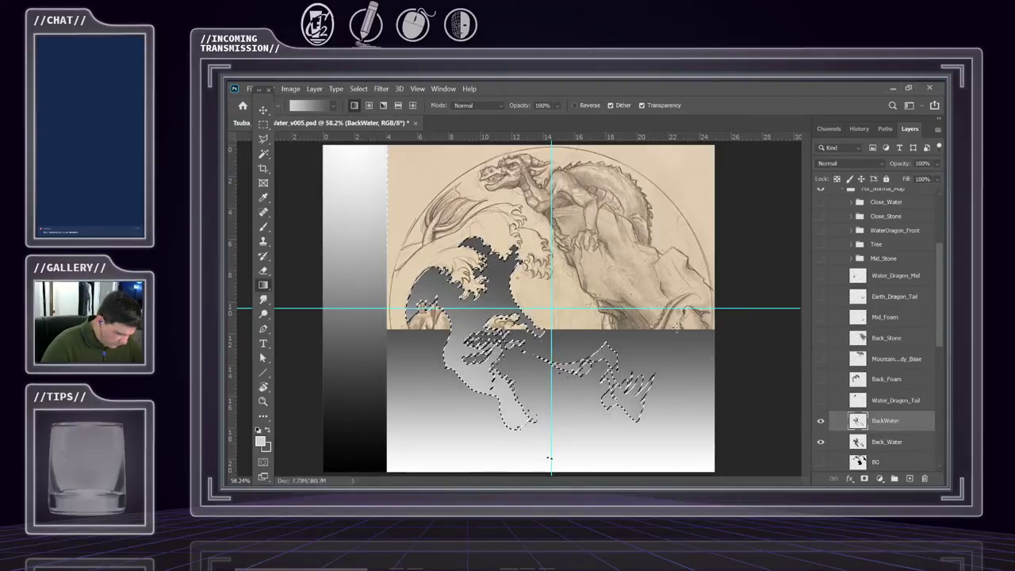
{"action": "key", "text": "Delete"}
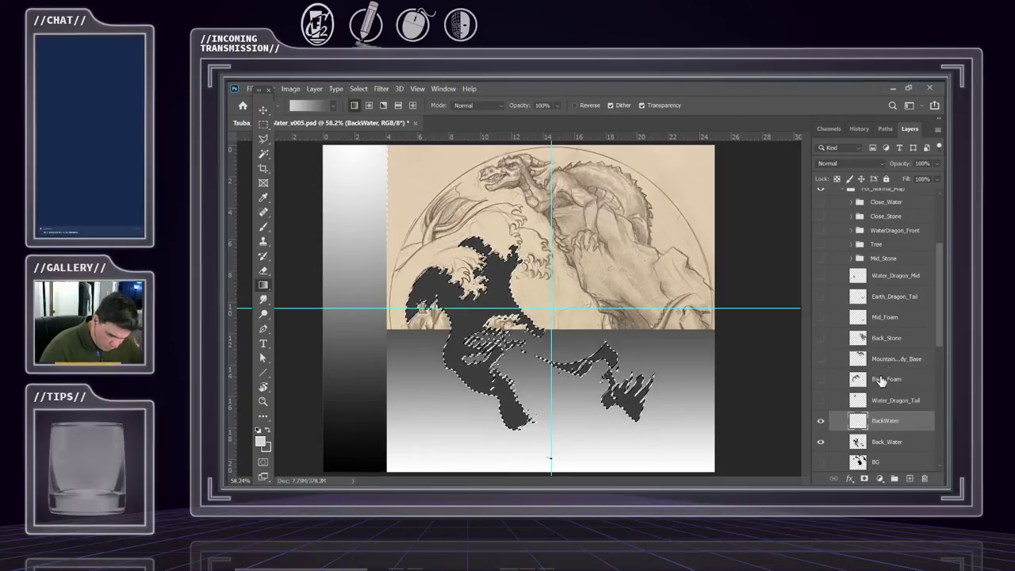
- Set the Back_Water layer's Fill to 35%
{"action": "scroll", "coordinate": [866, 317], "scroll_direction": "up", "scroll_amount": 1}
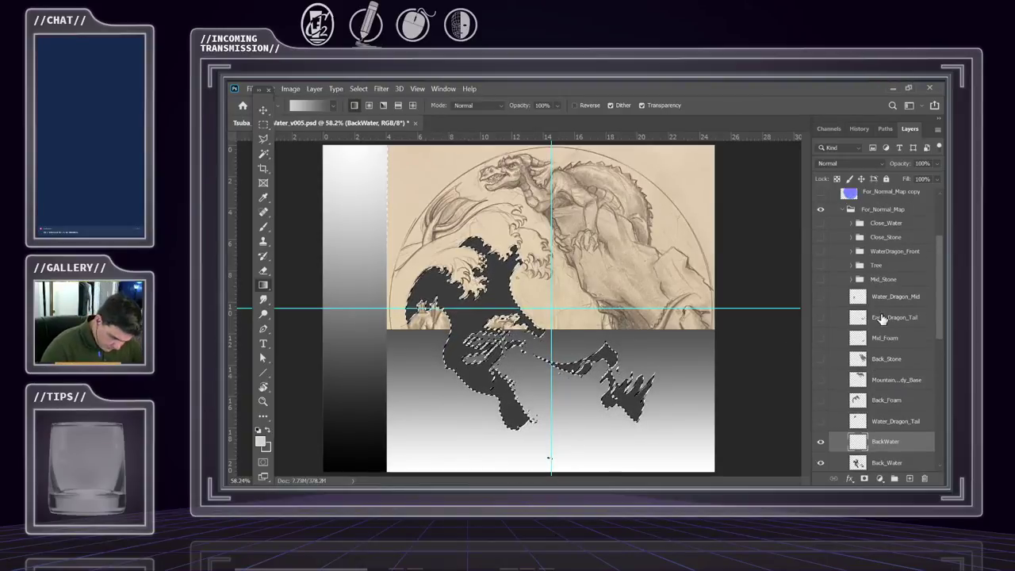
{"action": "scroll", "coordinate": [901, 436], "scroll_direction": "down", "scroll_amount": 2}
{"action": "left_click", "coordinate": [888, 421]}
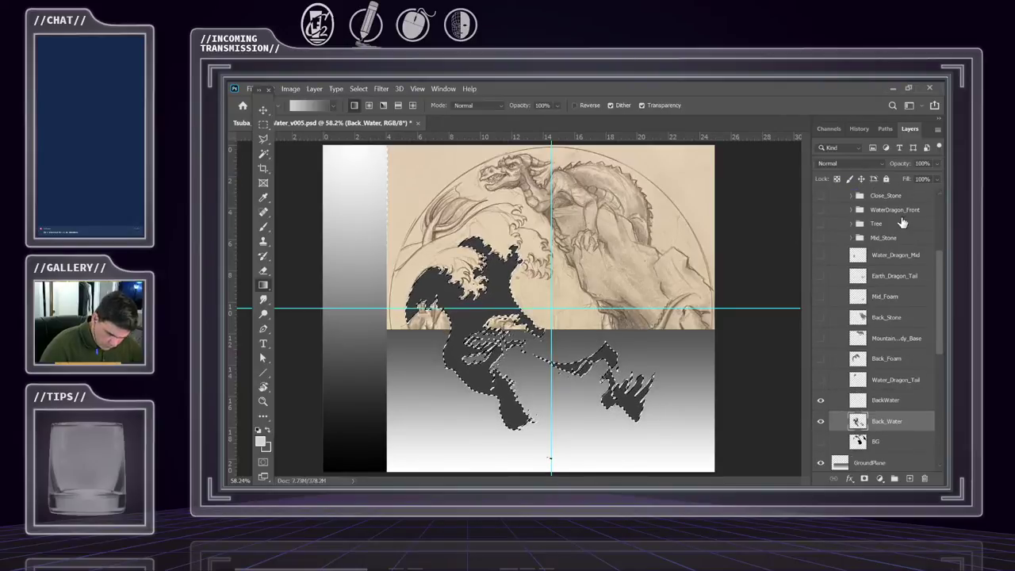
{"action": "left_click", "coordinate": [937, 179]}
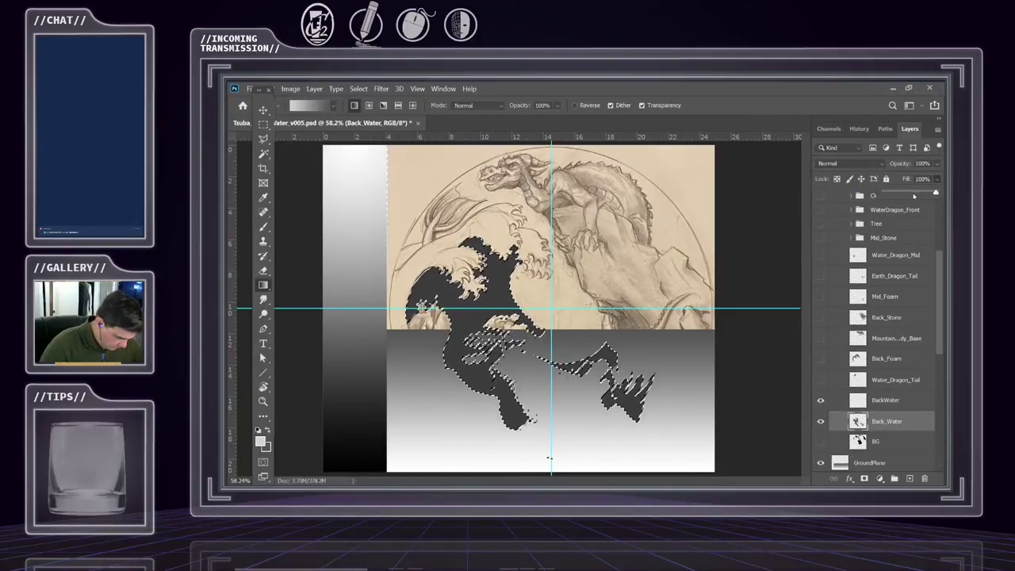
{"action": "left_click_drag", "start_coordinate": [912, 193], "coordinate": [901, 192]}
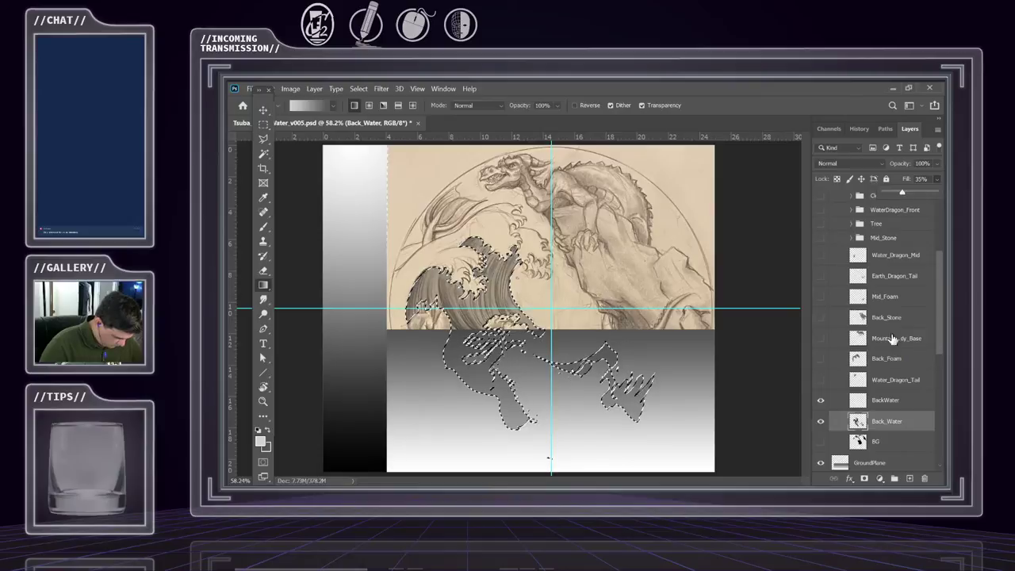
- Scroll down the Layers panel and hide the GroundPlane layer
{"action": "scroll", "coordinate": [892, 346], "scroll_direction": "down", "scroll_amount": 1}
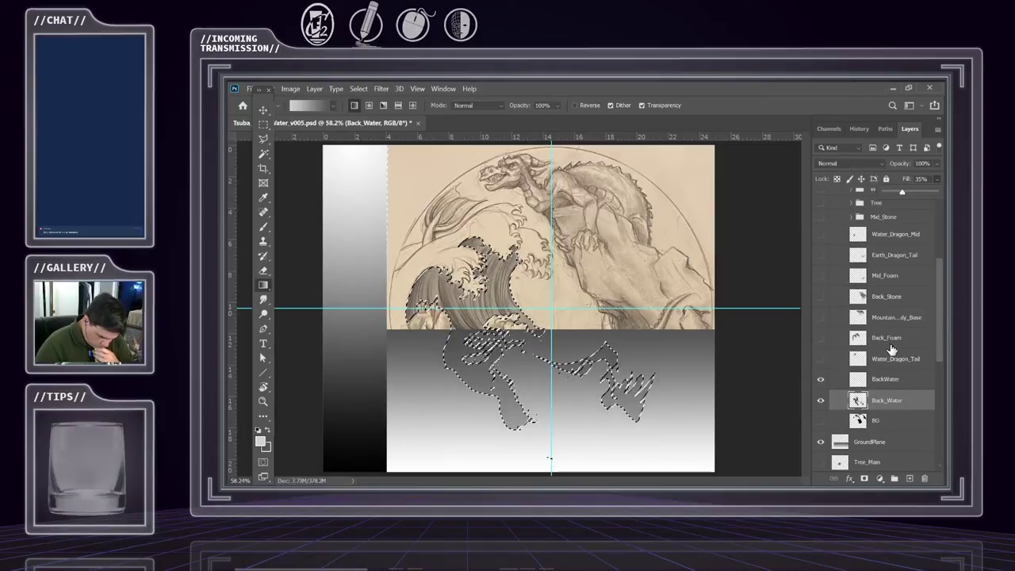
{"action": "scroll", "coordinate": [892, 349], "scroll_direction": "down", "scroll_amount": 2}
{"action": "scroll", "coordinate": [892, 349], "scroll_direction": "down", "scroll_amount": 2}
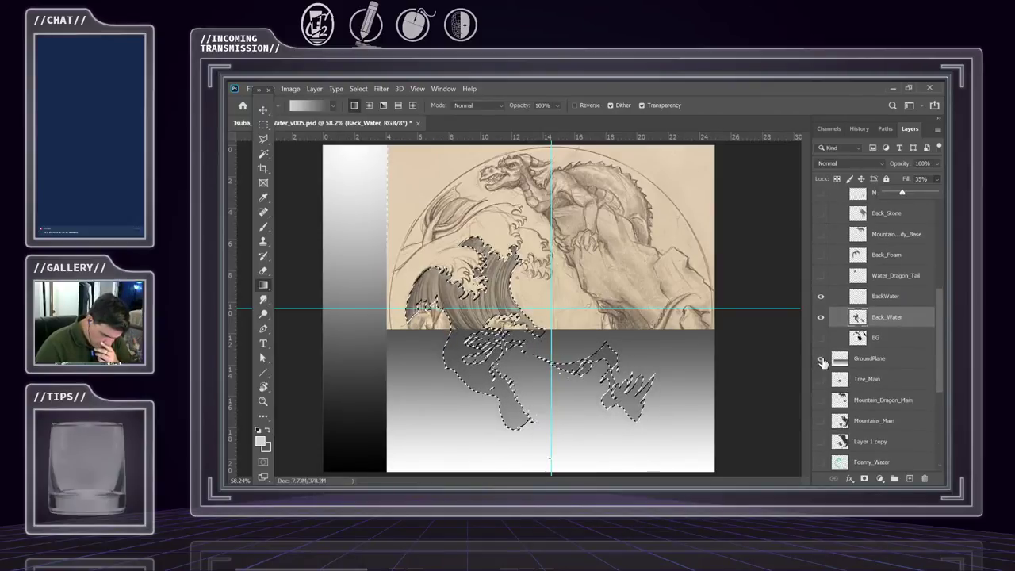
{"action": "left_click", "coordinate": [820, 359]}
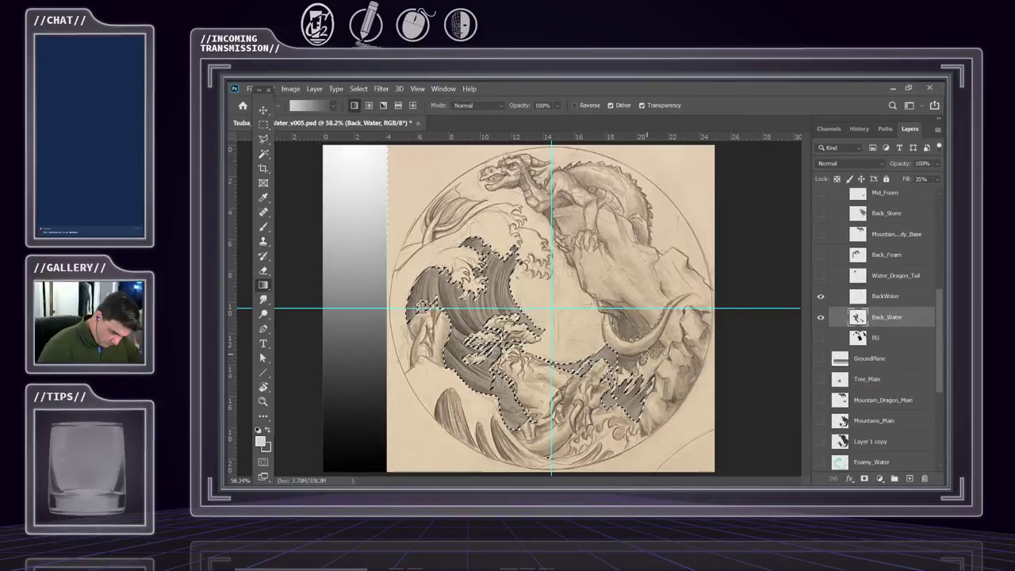
- Make BackWater active, zoom in on the wave and tree, and choose the freehand Lasso Tool
{"action": "left_click", "coordinate": [888, 298]}
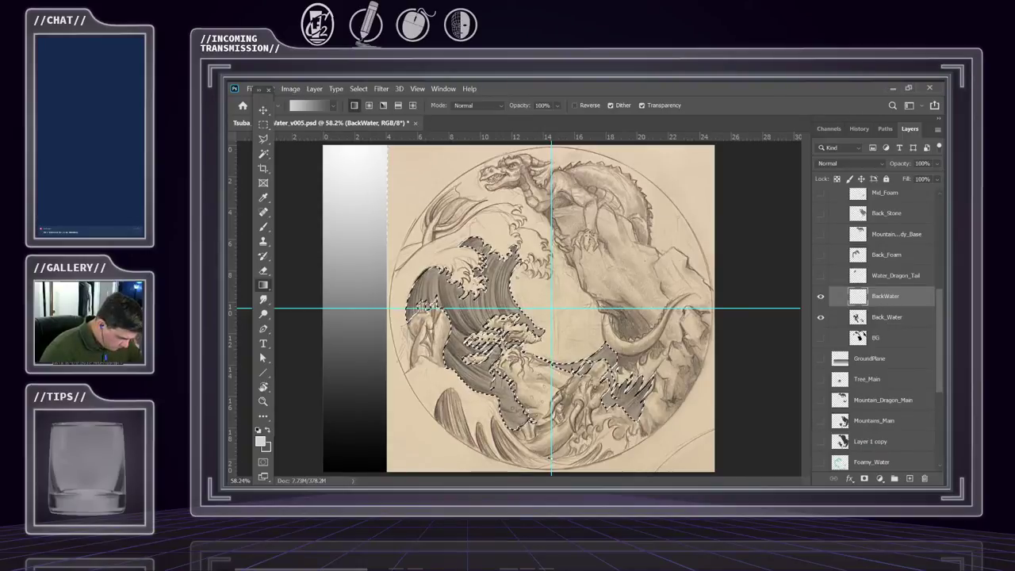
{"action": "key", "text": "z"}
{"action": "left_click_drag", "start_coordinate": [453, 325], "coordinate": [541, 330]}
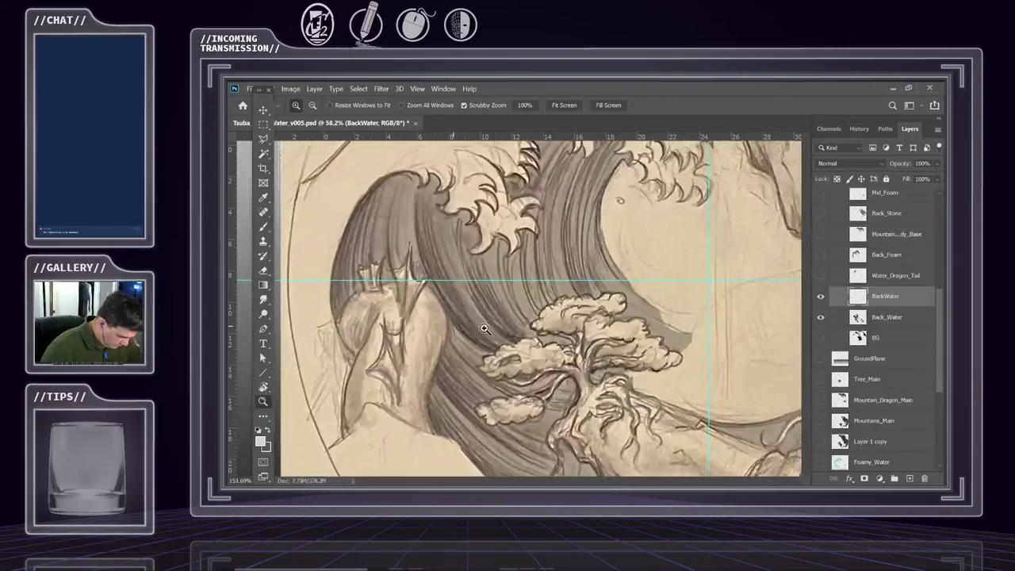
{"action": "key", "text": "l"}
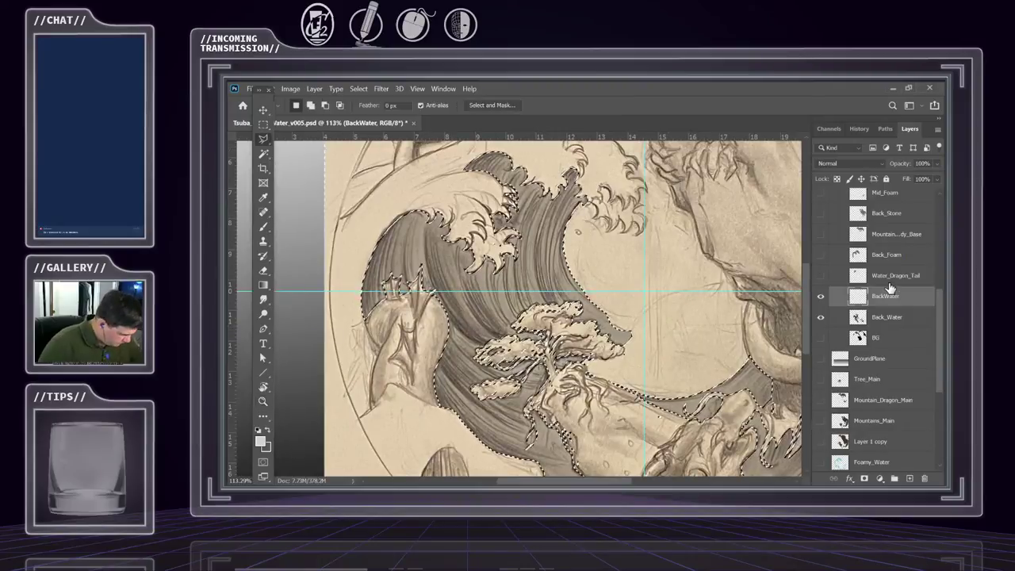
{"action": "right_click", "coordinate": [264, 138]}
{"action": "left_click", "coordinate": [300, 139]}
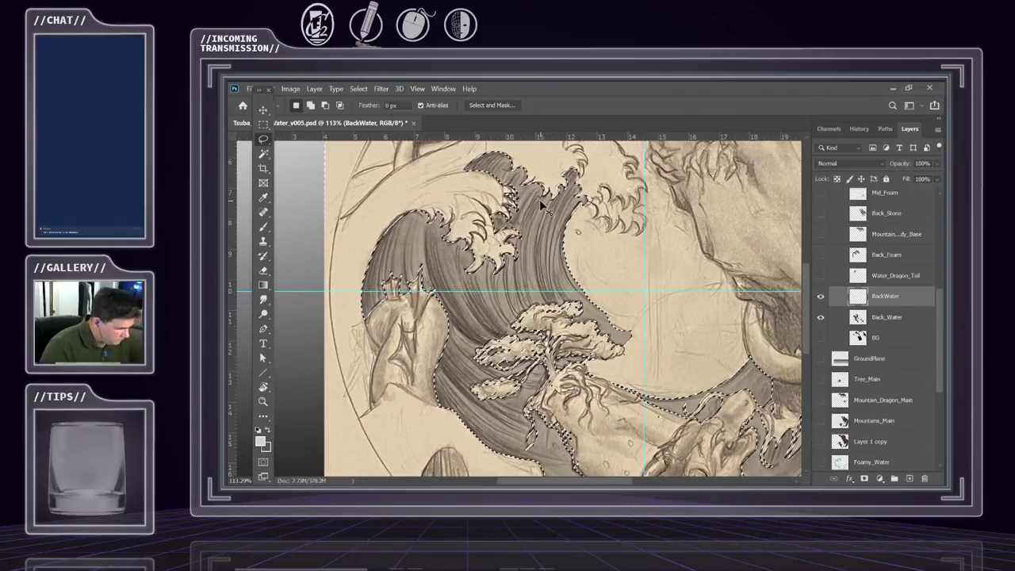
- Hide extras and lasso-adjust the selection along the wave's left side and tree foliage
{"action": "key", "text": "ctrl+h"}
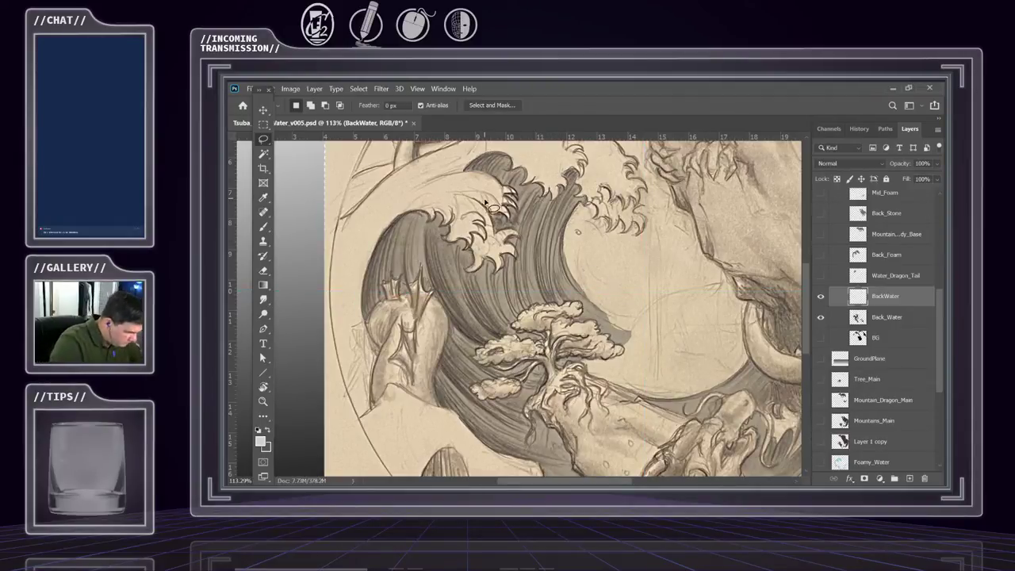
{"action": "mouse_move", "coordinate": [444, 189]}
{"action": "left_mouse_down"}
{"action": "mouse_move", "coordinate": [432, 205]}
{"action": "mouse_move", "coordinate": [511, 176]}
{"action": "left_mouse_up"}
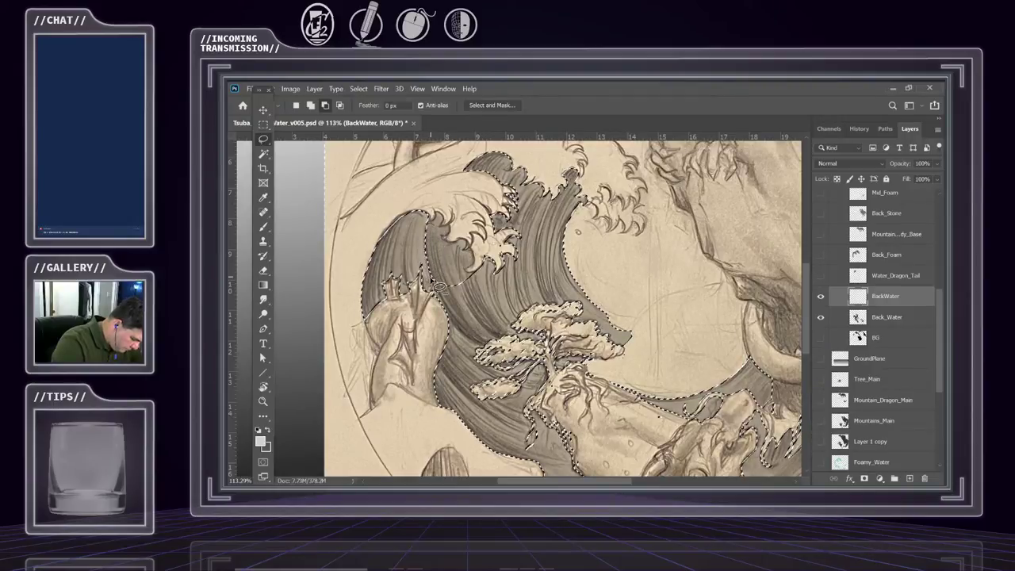
{"action": "mouse_move", "coordinate": [438, 287]}
{"action": "left_mouse_down"}
{"action": "mouse_move", "coordinate": [456, 316]}
{"action": "mouse_move", "coordinate": [474, 261]}
{"action": "mouse_move", "coordinate": [460, 275]}
{"action": "left_mouse_up"}
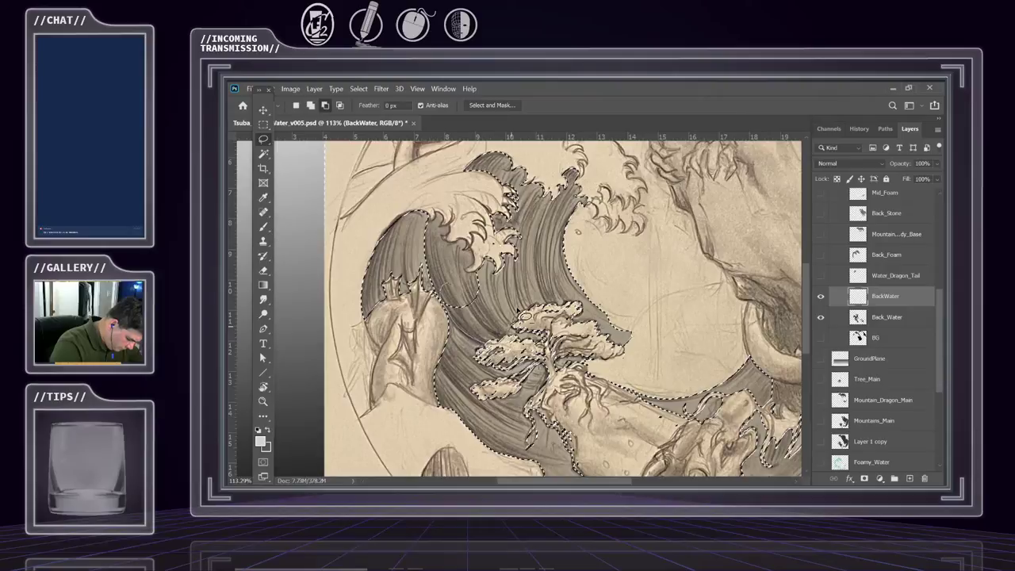
{"action": "mouse_move", "coordinate": [523, 314]}
{"action": "left_mouse_down"}
{"action": "mouse_move", "coordinate": [440, 277]}
{"action": "mouse_move", "coordinate": [467, 340]}
{"action": "mouse_move", "coordinate": [505, 350]}
{"action": "left_mouse_up"}
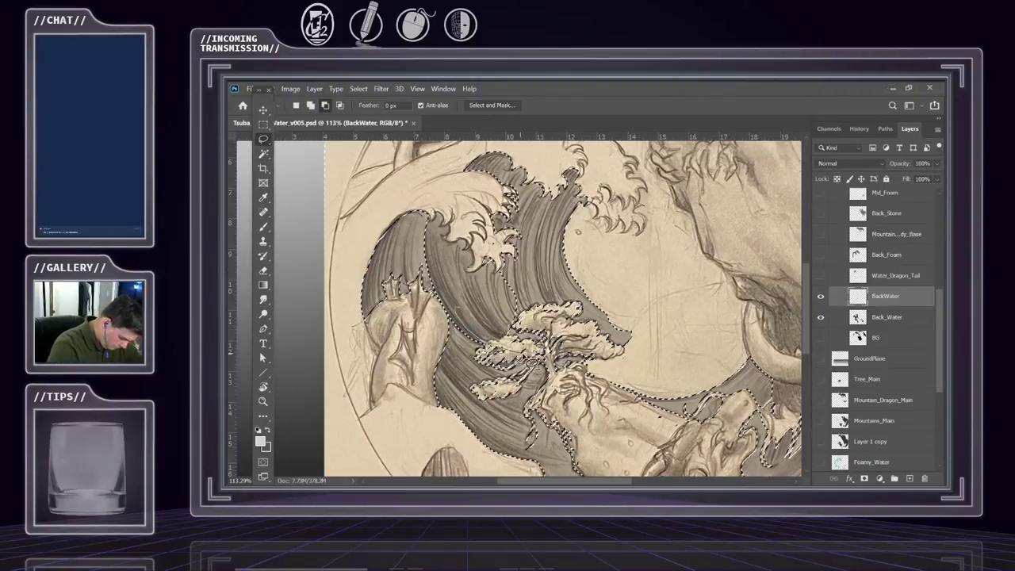
{"action": "mouse_move", "coordinate": [535, 363]}
{"action": "left_mouse_down"}
{"action": "mouse_move", "coordinate": [658, 337]}
{"action": "mouse_move", "coordinate": [682, 269]}
{"action": "mouse_move", "coordinate": [630, 168]}
{"action": "mouse_move", "coordinate": [504, 152]}
{"action": "mouse_move", "coordinate": [466, 176]}
{"action": "mouse_move", "coordinate": [472, 255]}
{"action": "left_mouse_up"}
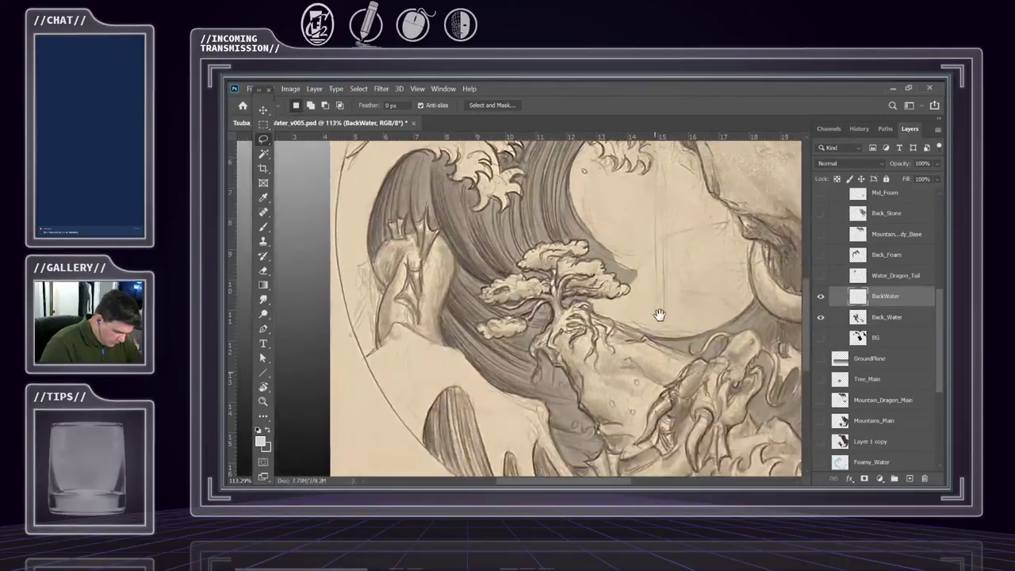
- Pan across the wave, deselect and reselect the outline, then zoom out
{"action": "mouse_move", "coordinate": [653, 376]}
{"action": "left_mouse_down"}
{"action": "mouse_move", "coordinate": [613, 395]}
{"action": "mouse_move", "coordinate": [508, 371]}
{"action": "left_mouse_up"}
{"action": "key", "text": "ctrl+d"}
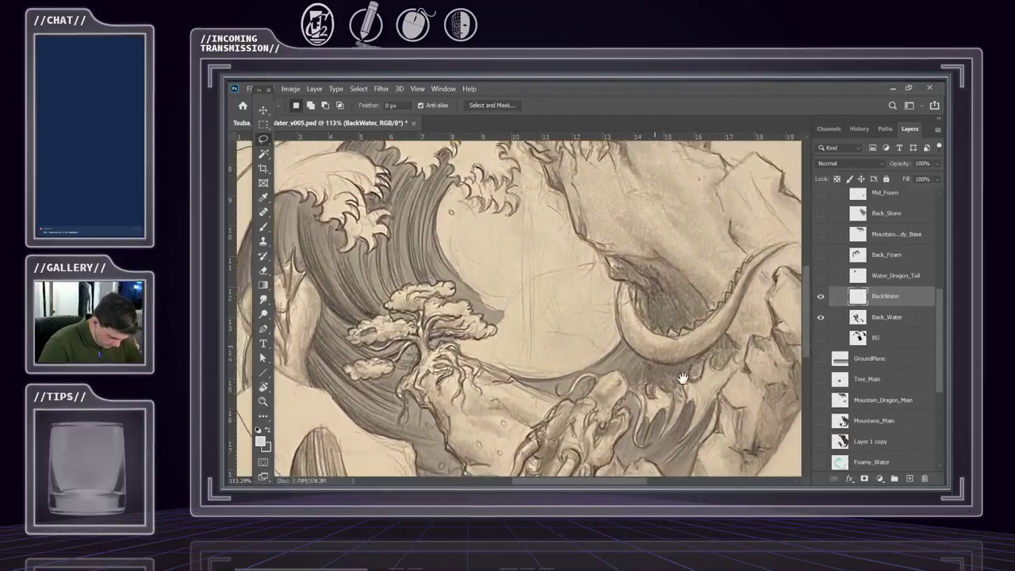
{"action": "key", "text": "ctrl+shift+d"}
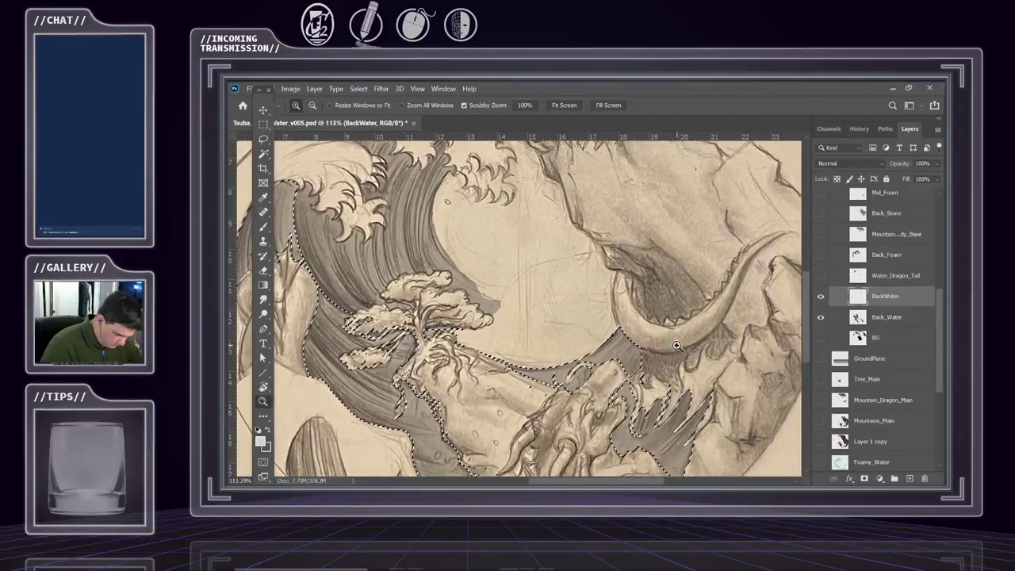
{"action": "scroll", "coordinate": [668, 347], "scroll_direction": "down", "scroll_amount": 3}
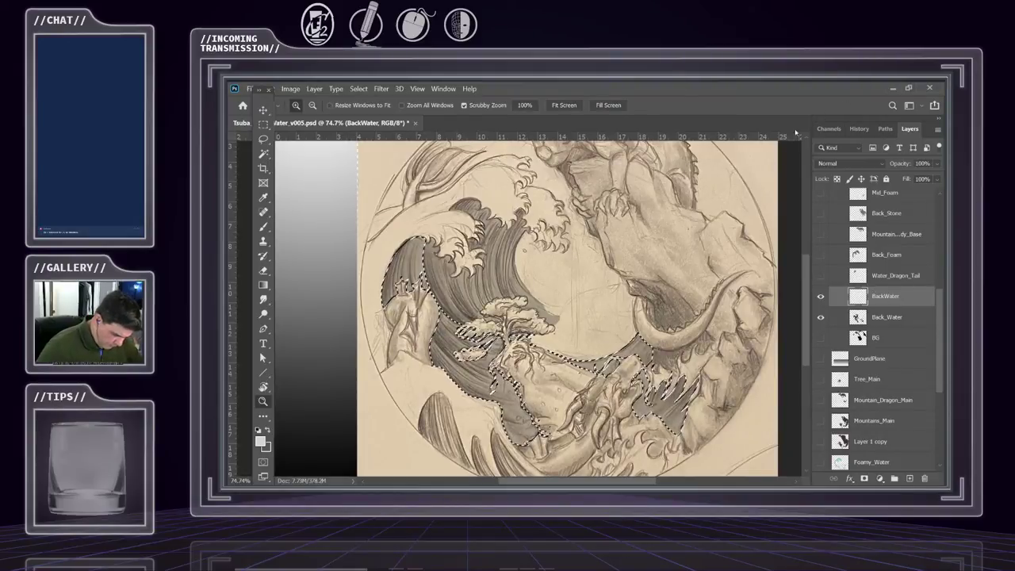
- Rename the BackWater layer to MidWater and fill the selection with light grey via Edit
{"action": "double_click", "coordinate": [883, 297]}
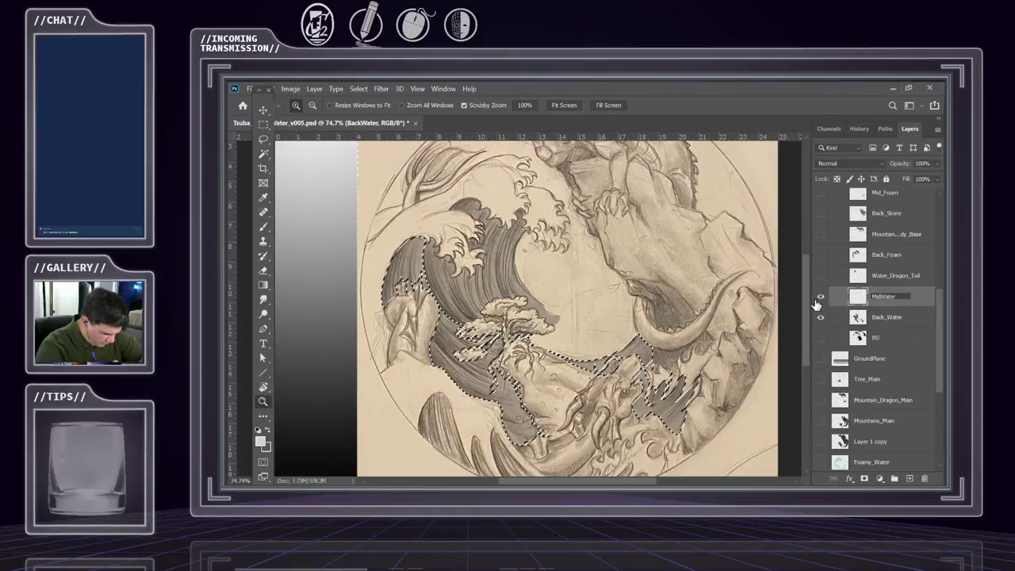
{"action": "key", "text": "Return"}
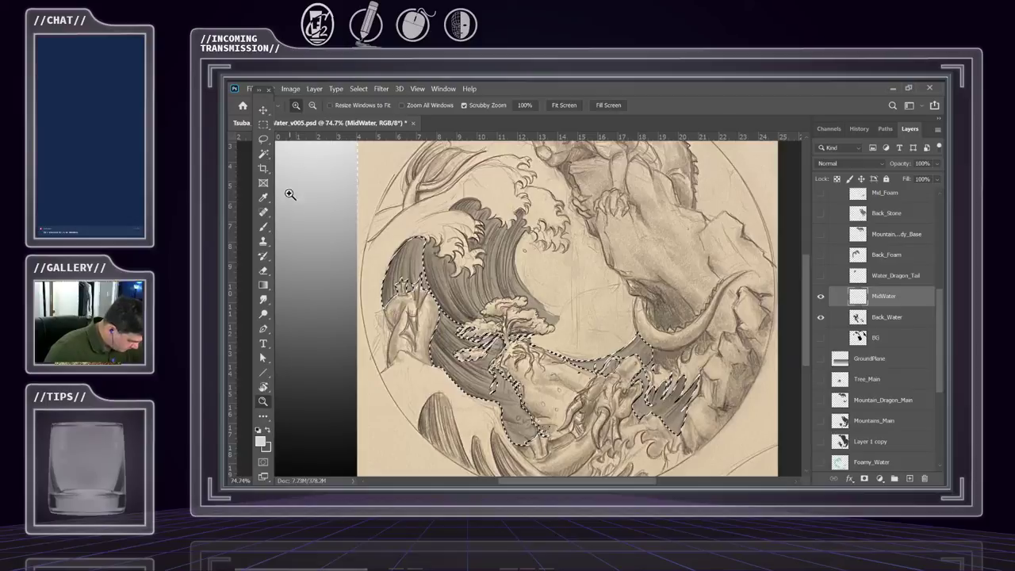
{"action": "left_click", "coordinate": [292, 88]}
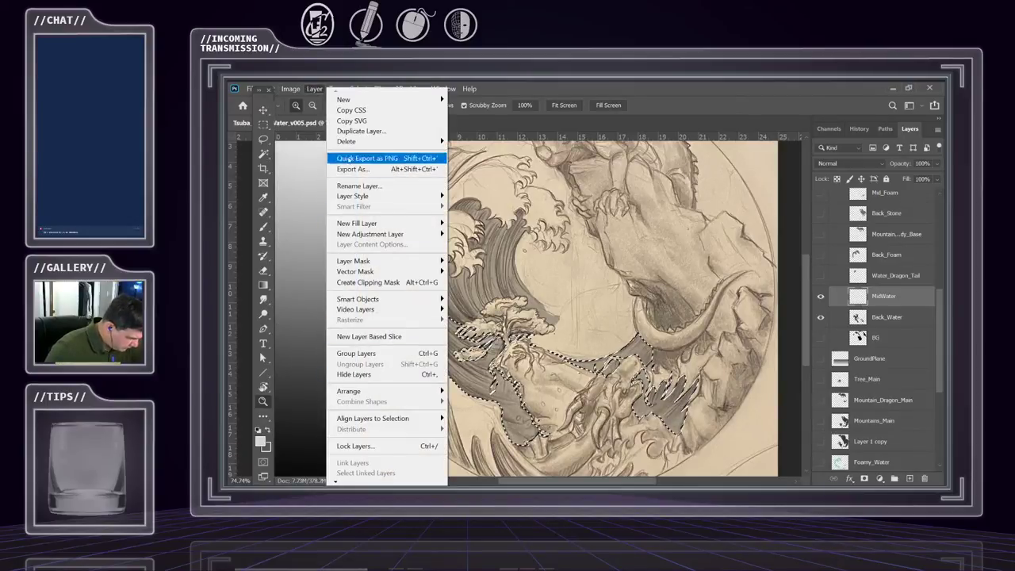
{"action": "left_click", "coordinate": [270, 89]}
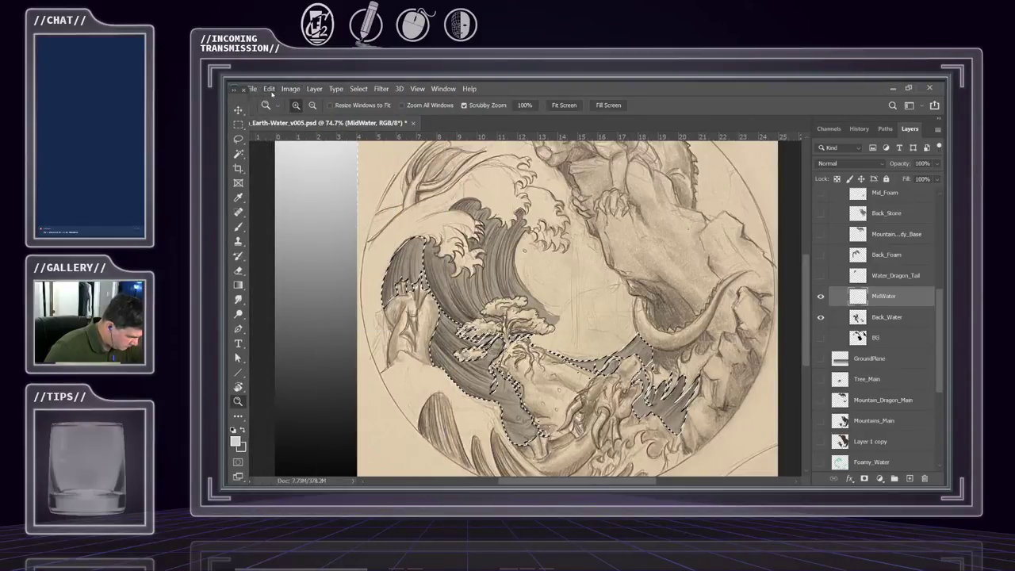
{"action": "left_click", "coordinate": [272, 89]}
{"action": "left_click", "coordinate": [306, 263]}
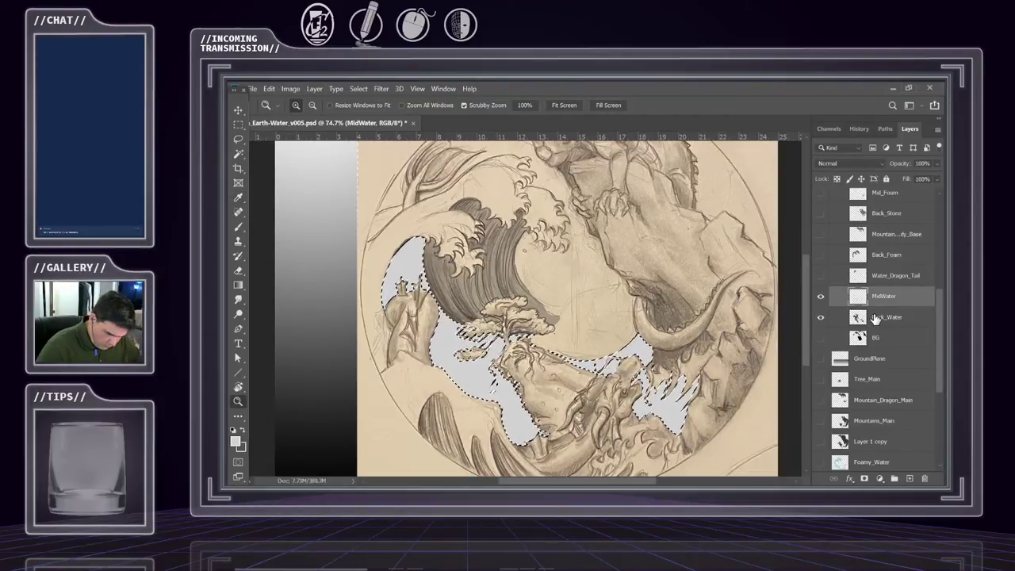
{"action": "scroll", "coordinate": [877, 324], "scroll_direction": "up", "scroll_amount": 2}
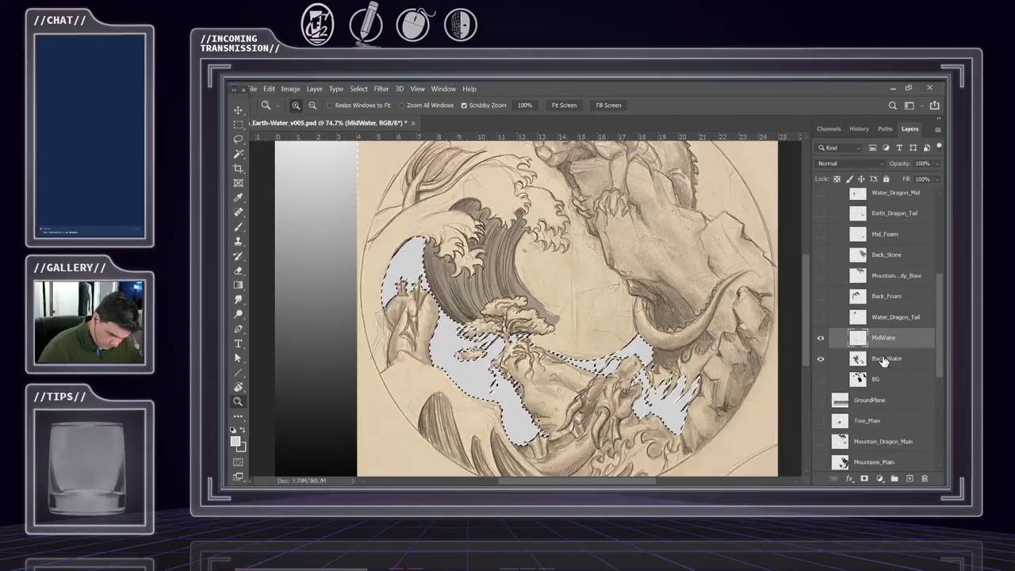
{"action": "left_click", "coordinate": [885, 361], "text": "shift"}
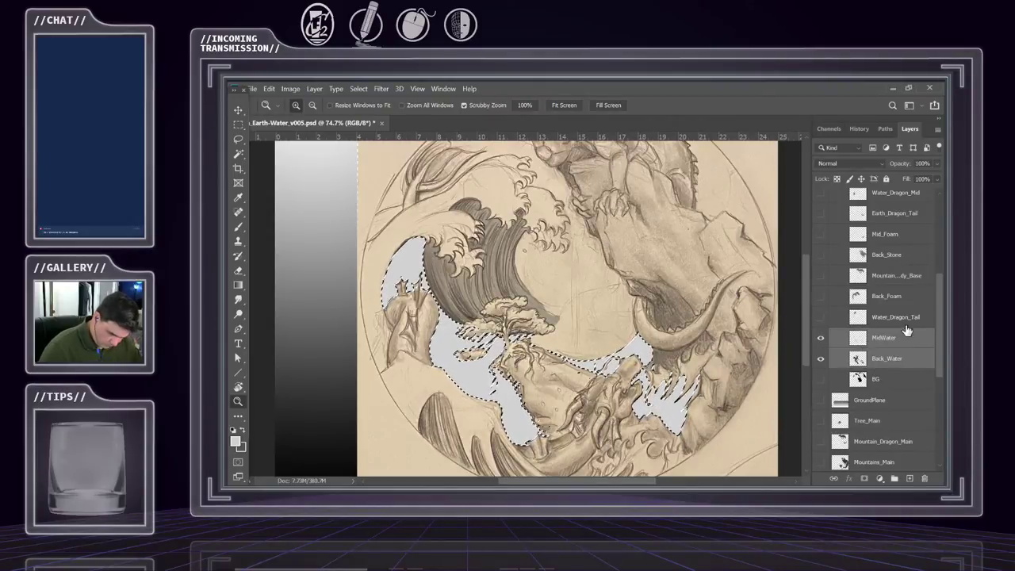
{"action": "left_click", "coordinate": [938, 130]}
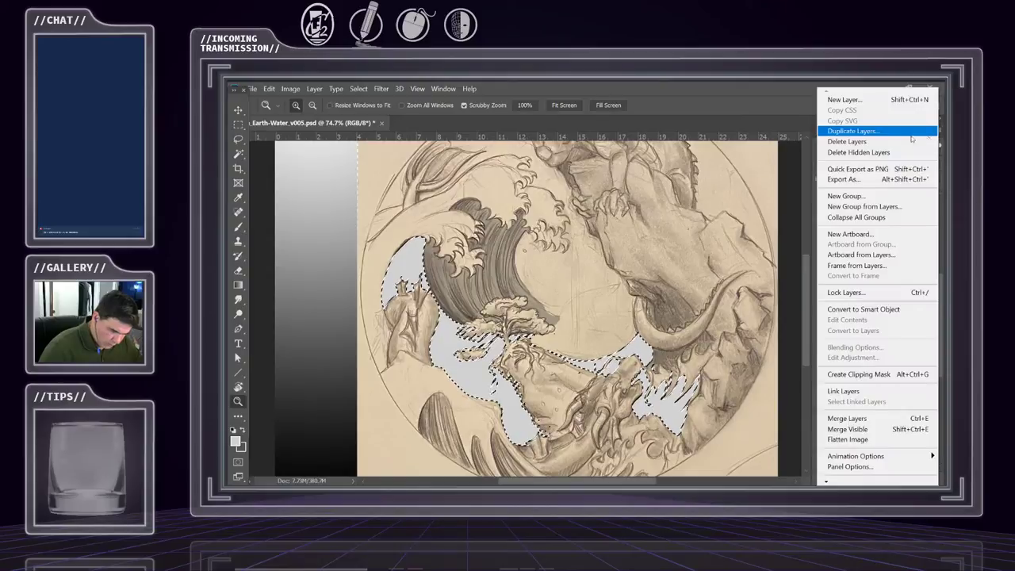
{"action": "left_click", "coordinate": [852, 129]}
{"action": "left_click", "coordinate": [485, 371]}
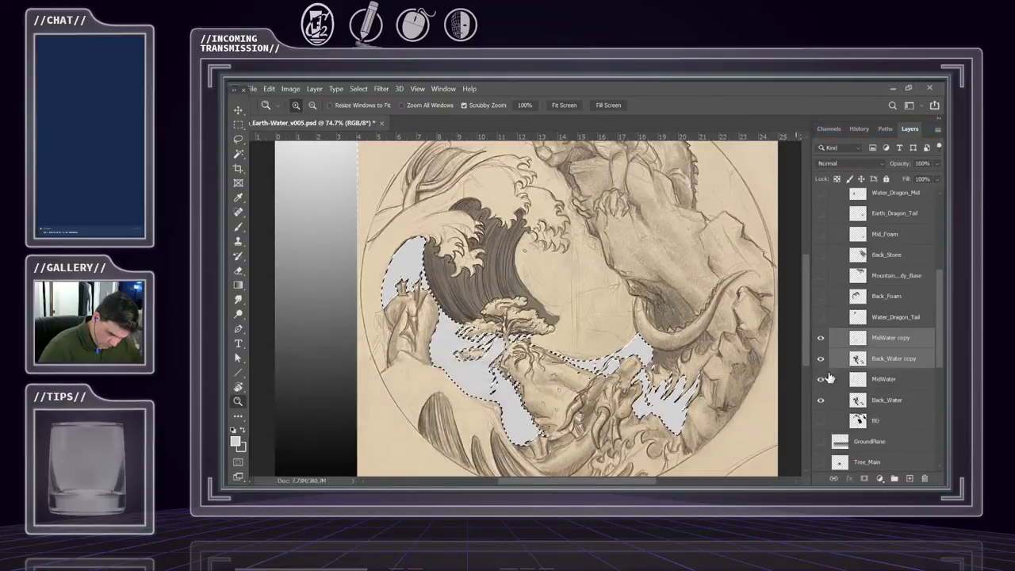
{"action": "left_click", "coordinate": [821, 404]}
{"action": "scroll", "coordinate": [896, 349], "scroll_direction": "up", "scroll_amount": 3}
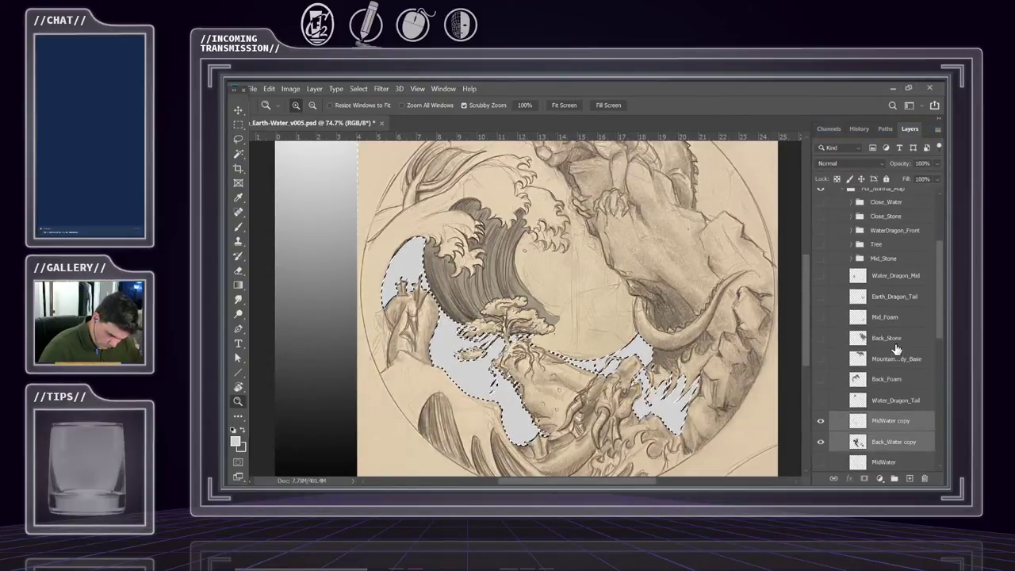
{"action": "scroll", "coordinate": [880, 349], "scroll_direction": "up", "scroll_amount": 2}
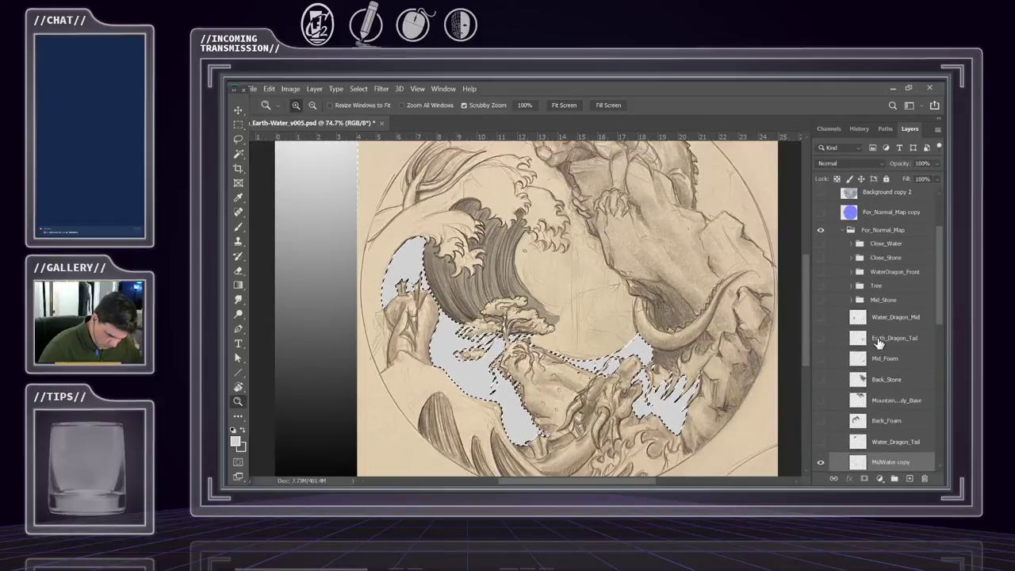
{"action": "scroll", "coordinate": [877, 343], "scroll_direction": "down", "scroll_amount": 4}
{"action": "scroll", "coordinate": [877, 343], "scroll_direction": "down", "scroll_amount": 2}
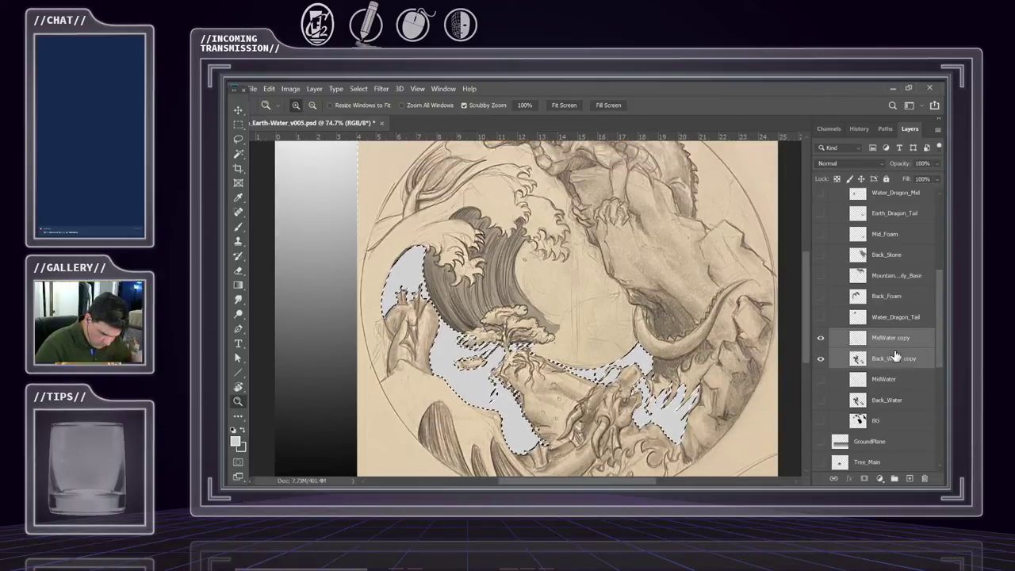
{"action": "key", "text": "Delete"}
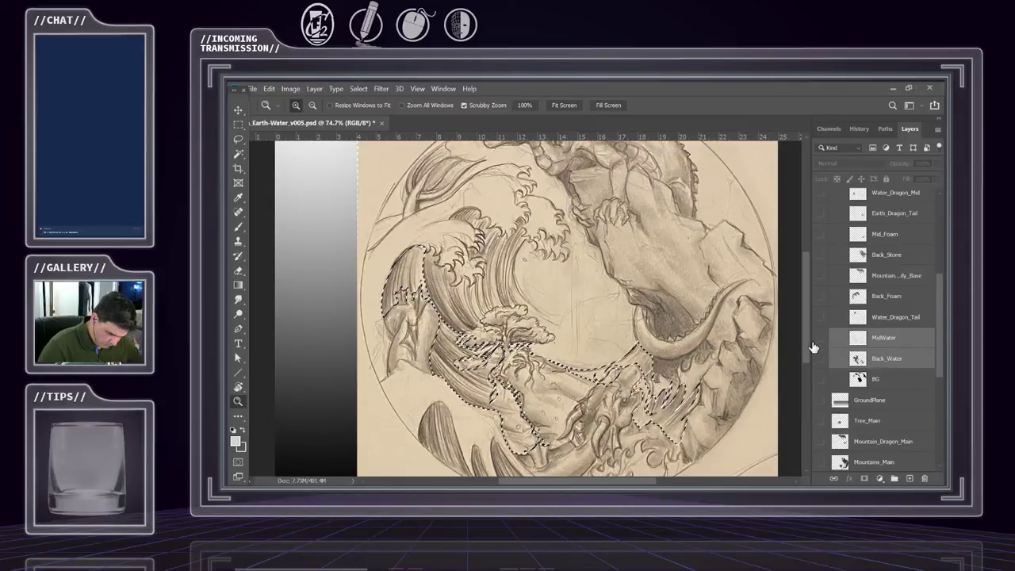
{"action": "left_click", "coordinate": [821, 338]}
{"action": "left_click", "coordinate": [821, 358]}
{"action": "left_click", "coordinate": [887, 357]}
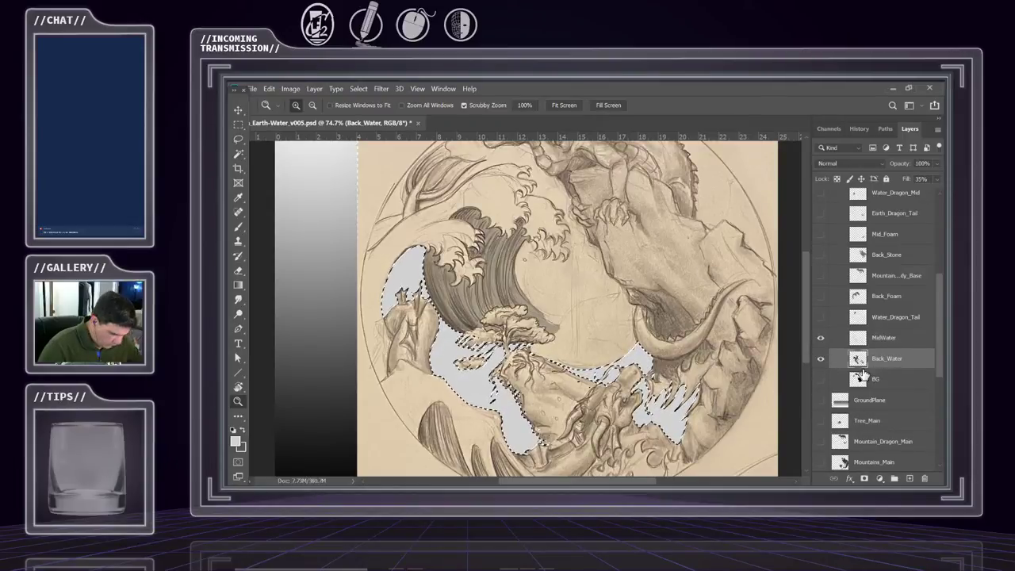
{"action": "left_click", "coordinate": [821, 339]}
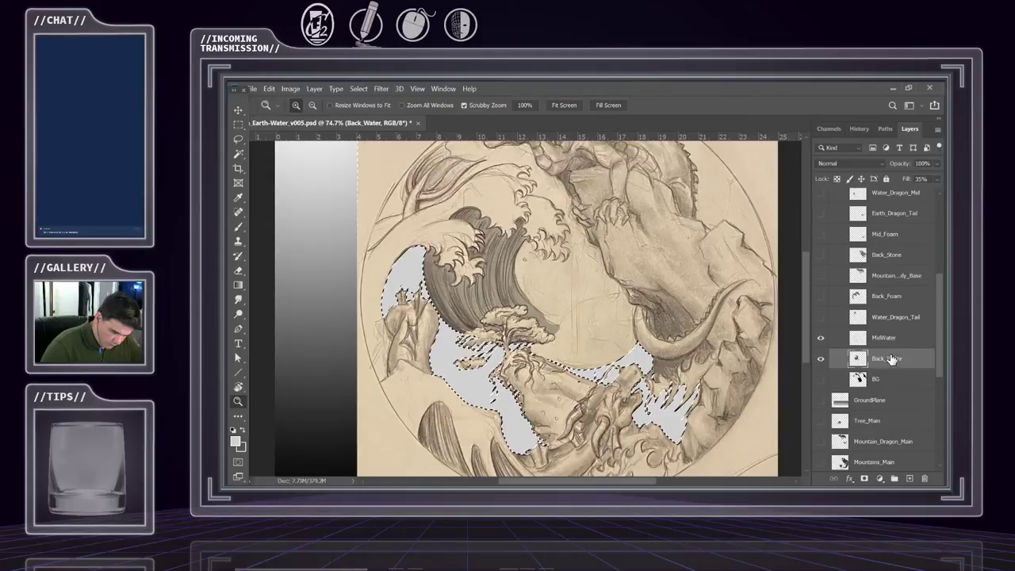
- Magic Wand the dark wave plus similar pixels, set Back_Water fill to 100%, and show GroundPlane
{"action": "key", "text": "w"}
{"action": "left_click", "coordinate": [500, 284]}
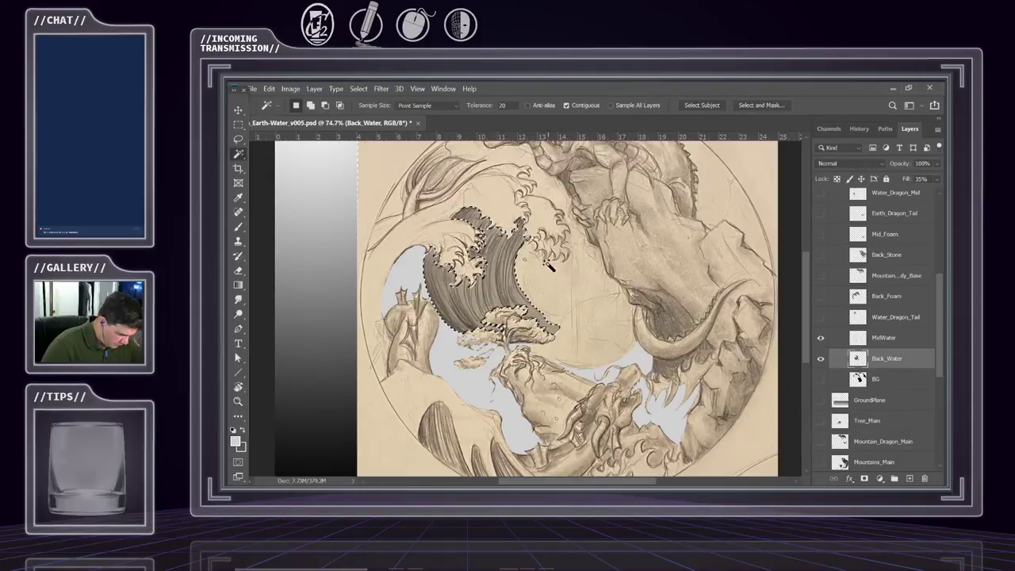
{"action": "left_click", "coordinate": [359, 88]}
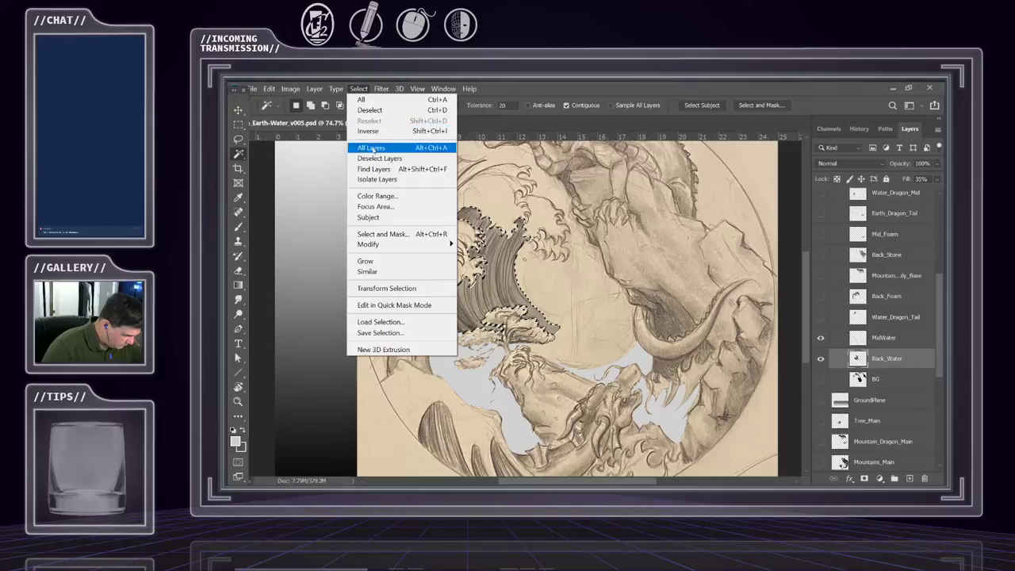
{"action": "left_click", "coordinate": [372, 271]}
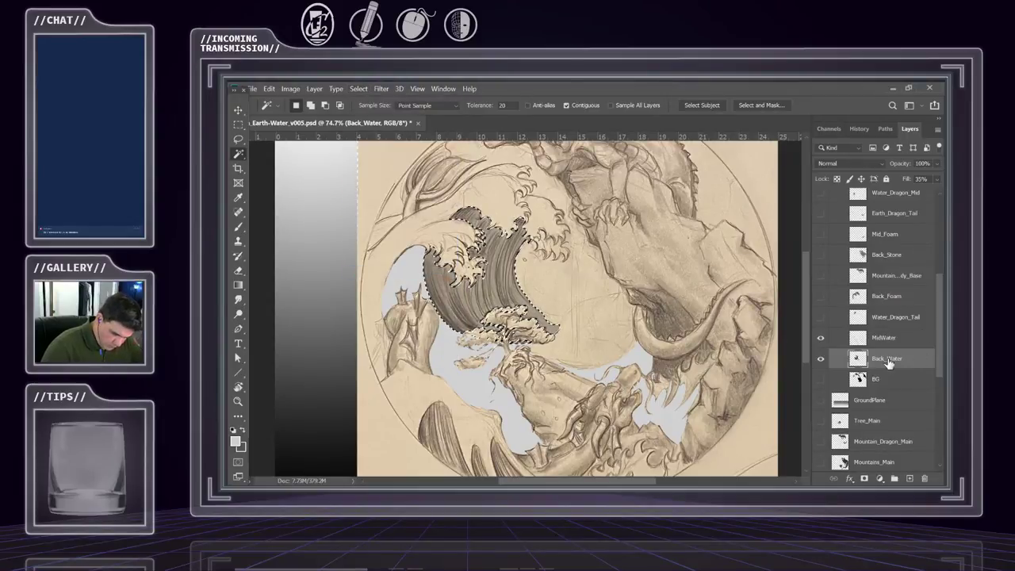
{"action": "left_click", "coordinate": [938, 180]}
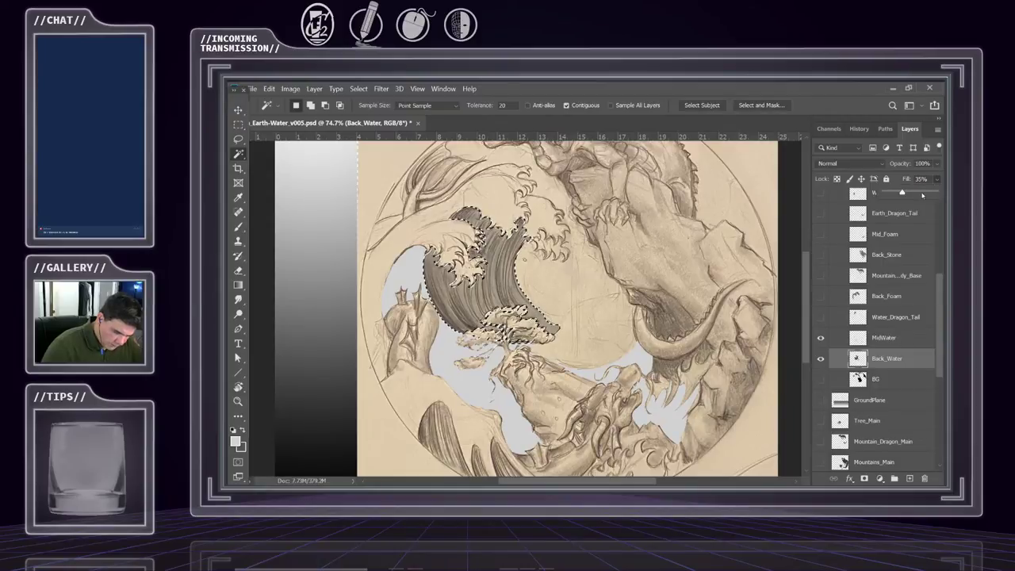
{"action": "left_click", "coordinate": [820, 400]}
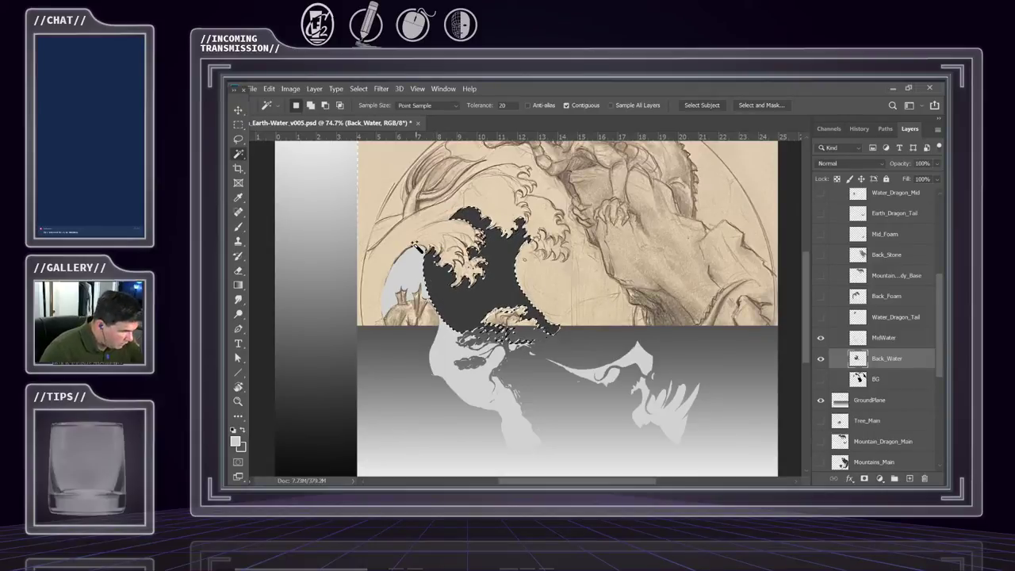
- Lay a first grey gradient across the wave selection and hide the MidWater layer
{"action": "key", "text": "g"}
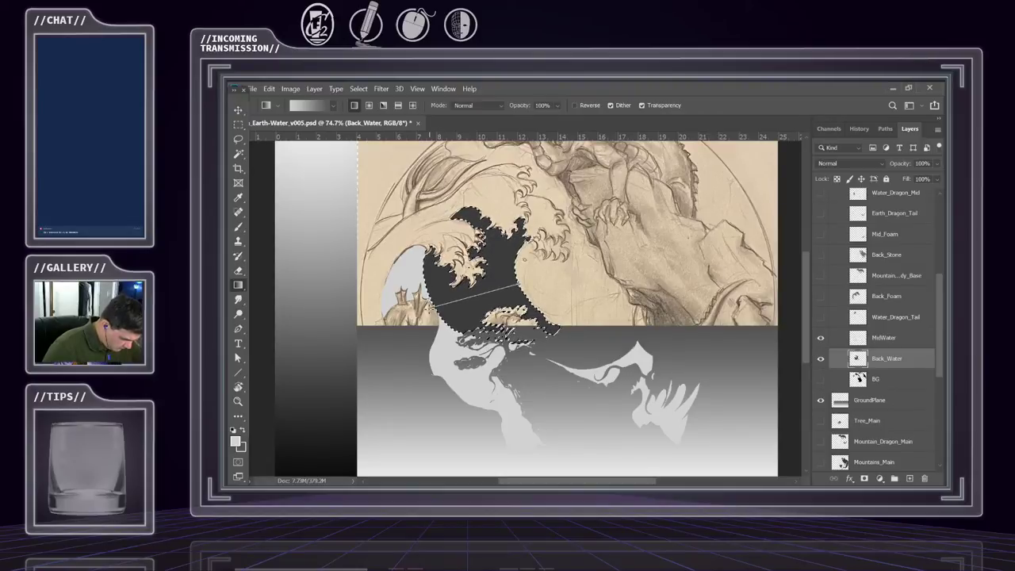
{"action": "left_click_drag", "start_coordinate": [435, 305], "coordinate": [446, 308]}
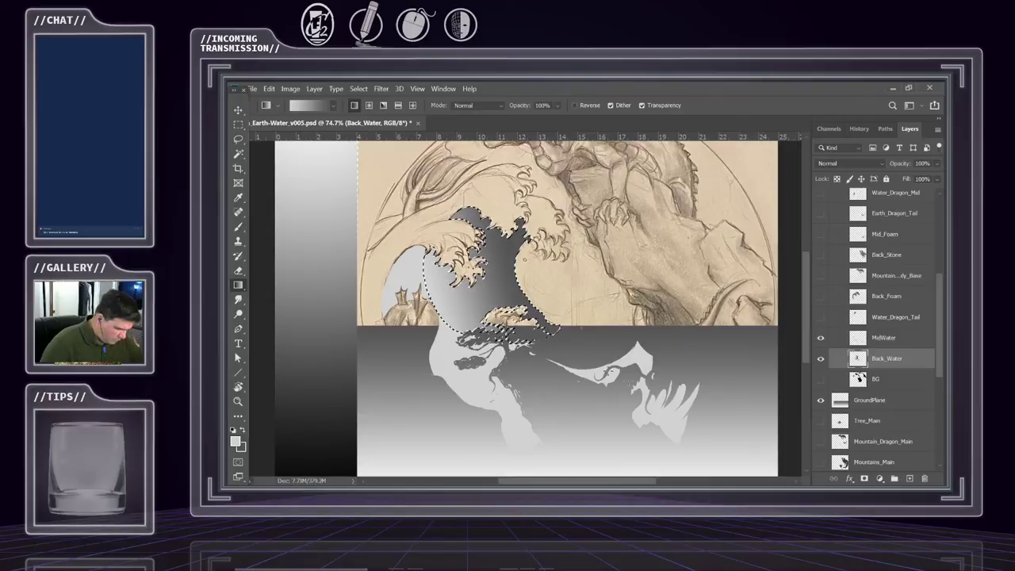
{"action": "left_click", "coordinate": [821, 337]}
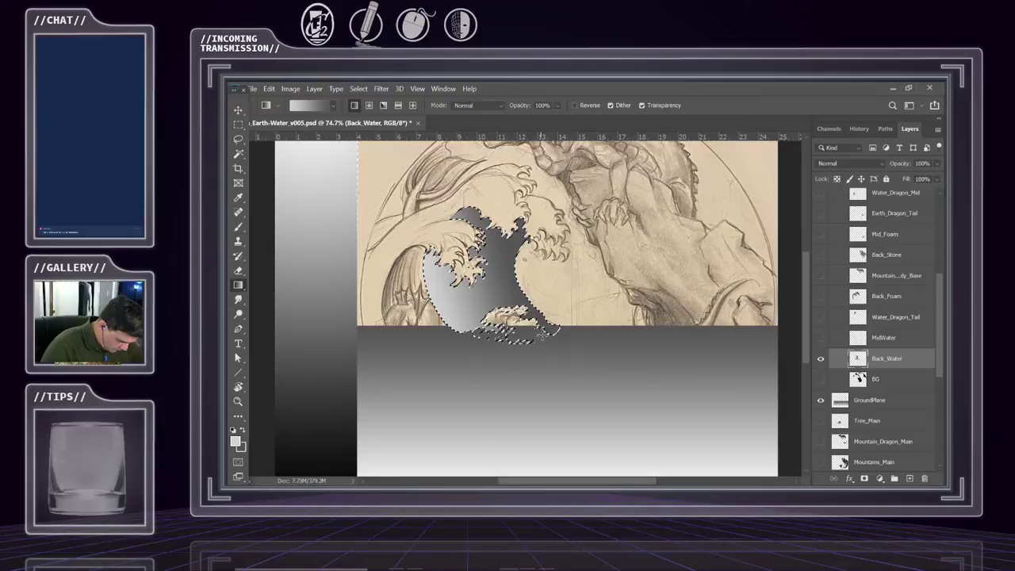
{"action": "scroll", "coordinate": [519, 222], "scroll_direction": "up", "scroll_amount": 1}
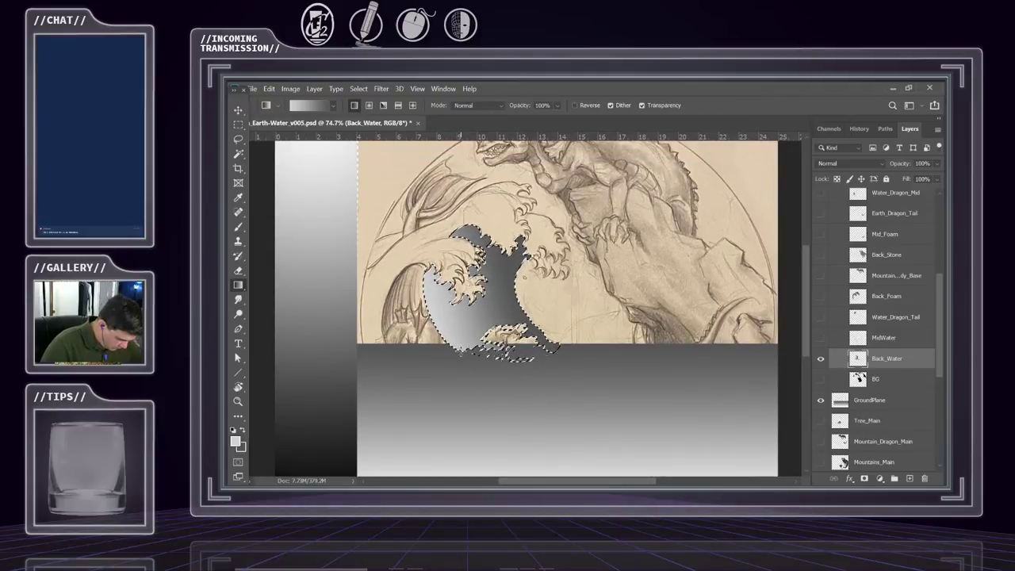
- Reverse the gradient and redraw it until the wave darkens toward the upper right, then deselect
{"action": "left_click", "coordinate": [575, 105]}
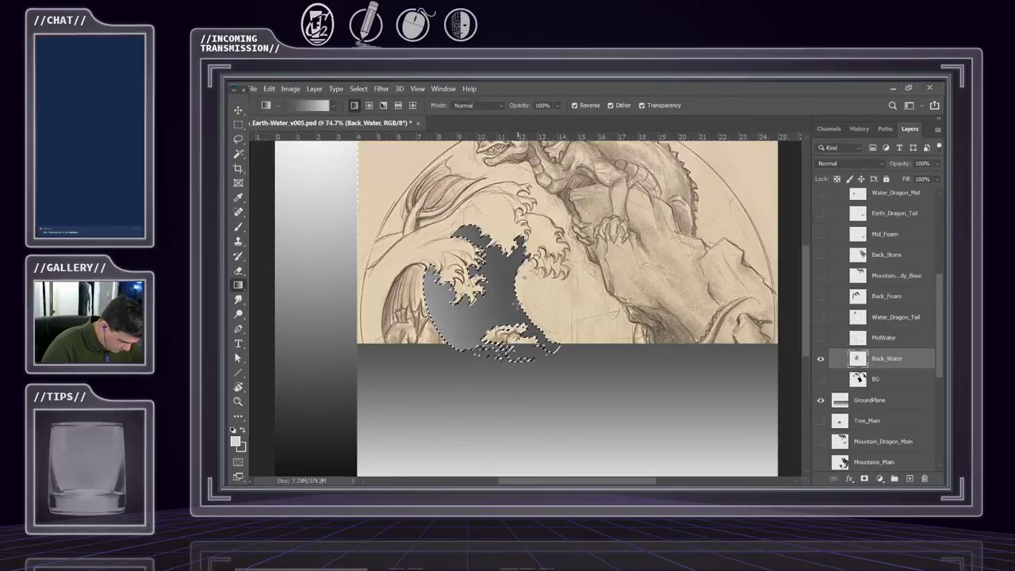
{"action": "left_click_drag", "start_coordinate": [480, 316], "coordinate": [367, 390]}
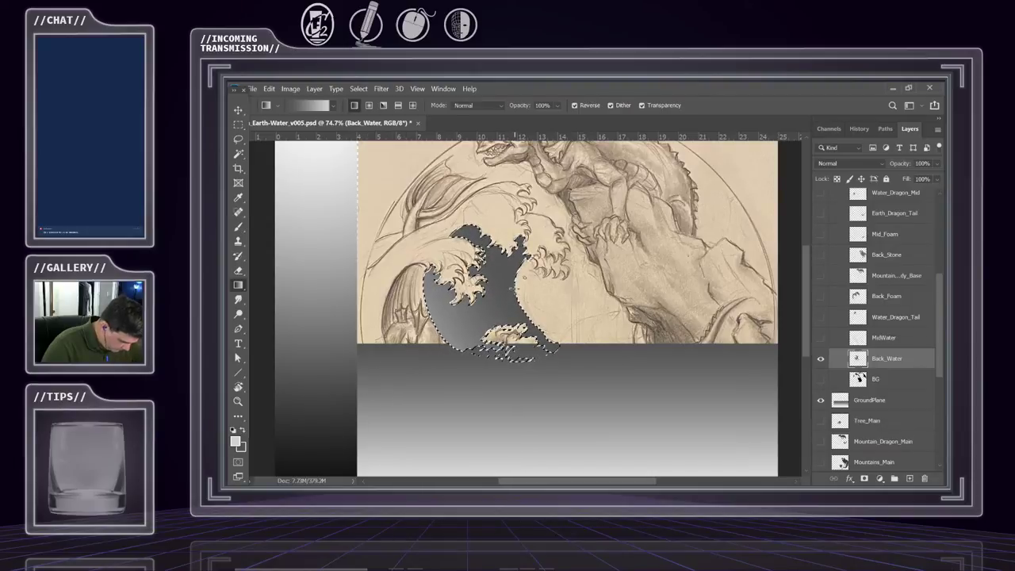
{"action": "left_click_drag", "start_coordinate": [430, 346], "coordinate": [330, 399]}
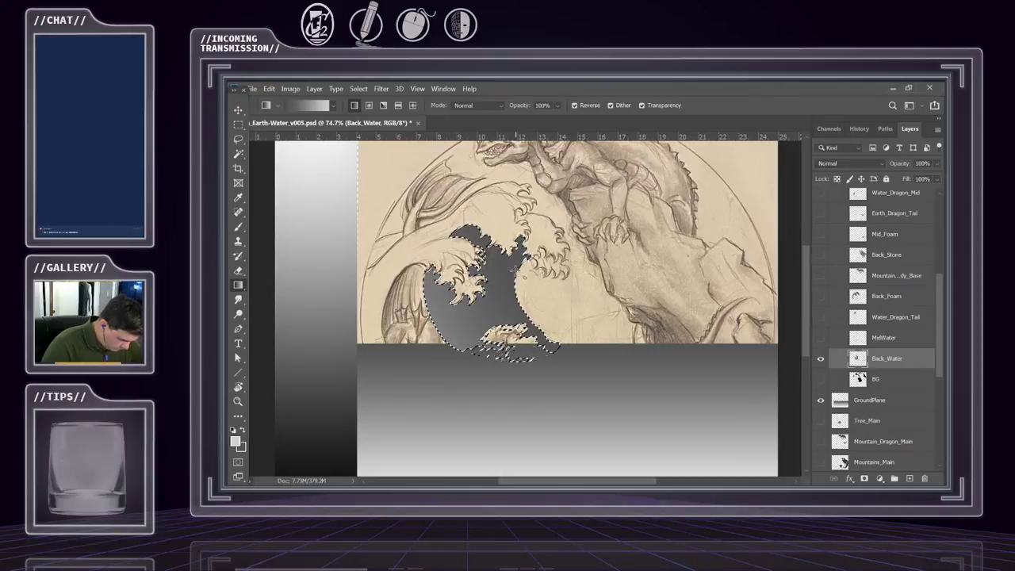
{"action": "left_click_drag", "start_coordinate": [469, 316], "coordinate": [348, 435]}
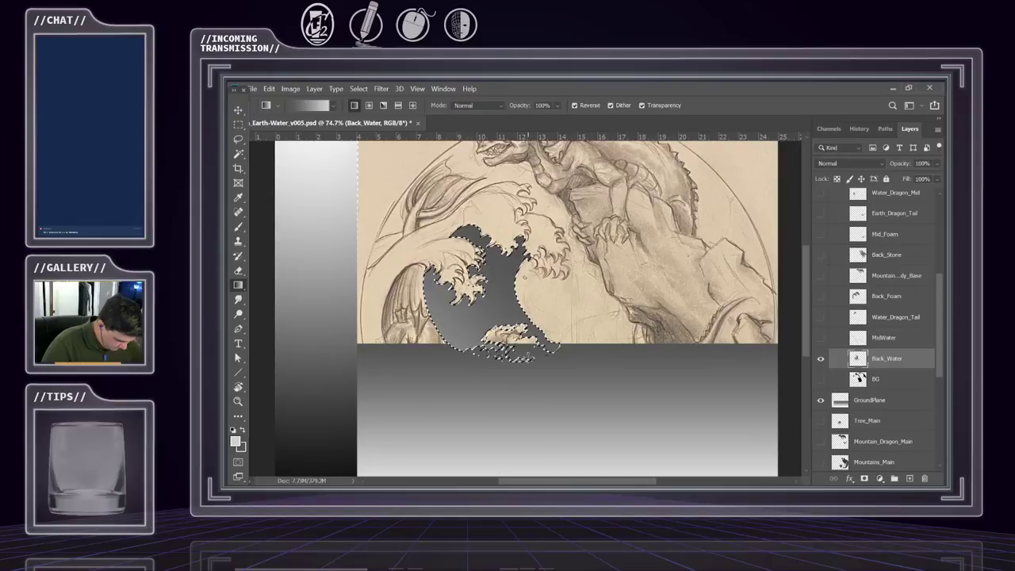
{"action": "left_click_drag", "start_coordinate": [515, 254], "coordinate": [478, 358]}
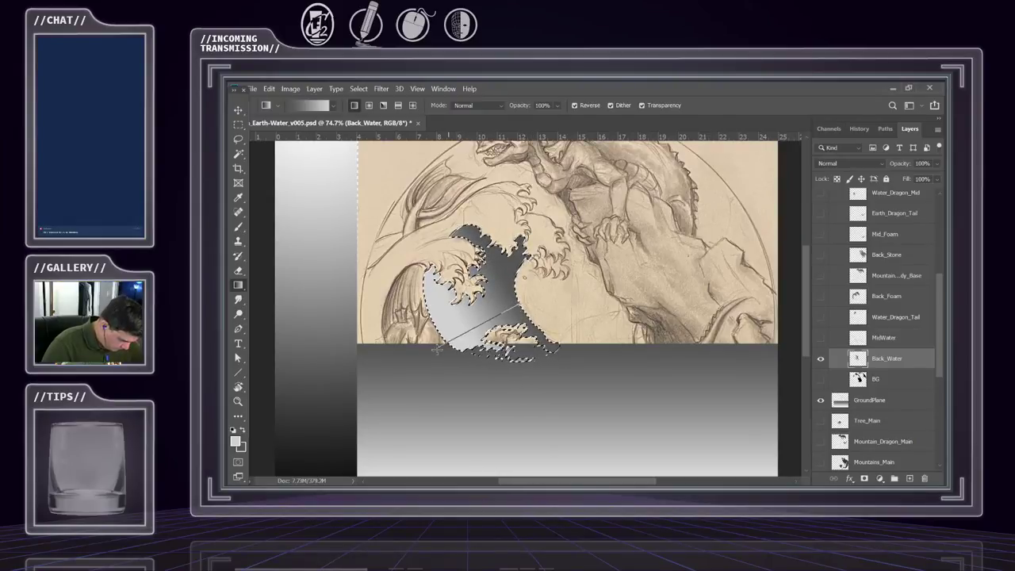
{"action": "left_click_drag", "start_coordinate": [436, 349], "coordinate": [341, 391]}
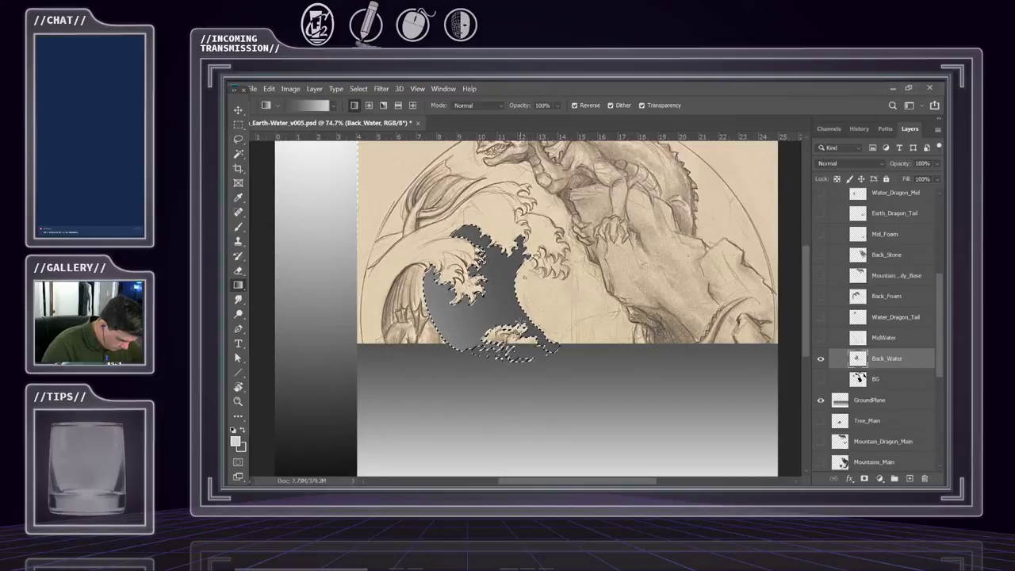
{"action": "key", "text": "ctrl+d"}
- Zoom in on the creature in the wave, toggling the selection outline to inspect the gradient
{"action": "key", "text": "z"}
{"action": "left_click", "coordinate": [516, 333]}
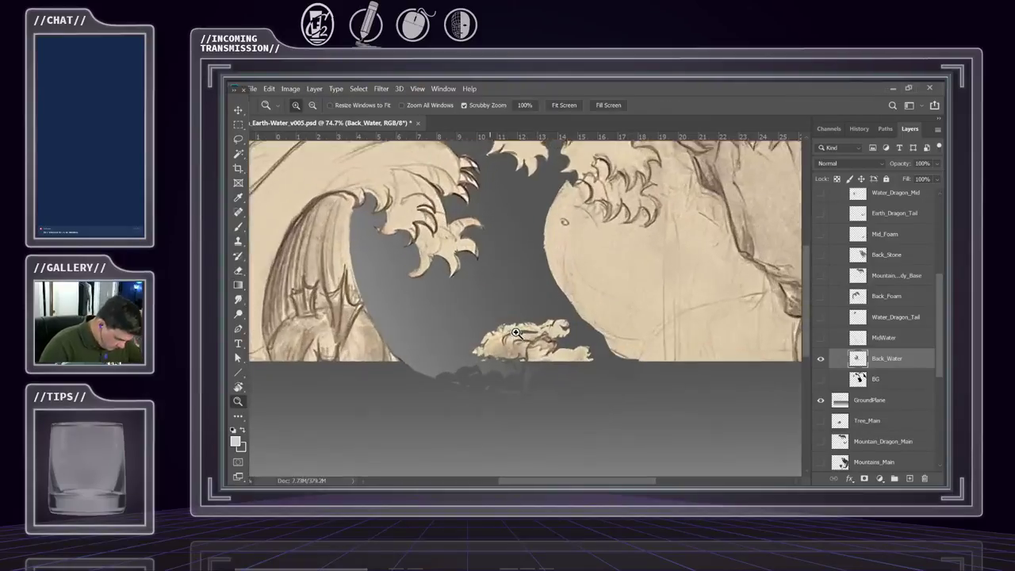
{"action": "key", "text": "ctrl+shift+d"}
{"action": "left_click", "coordinate": [577, 323]}
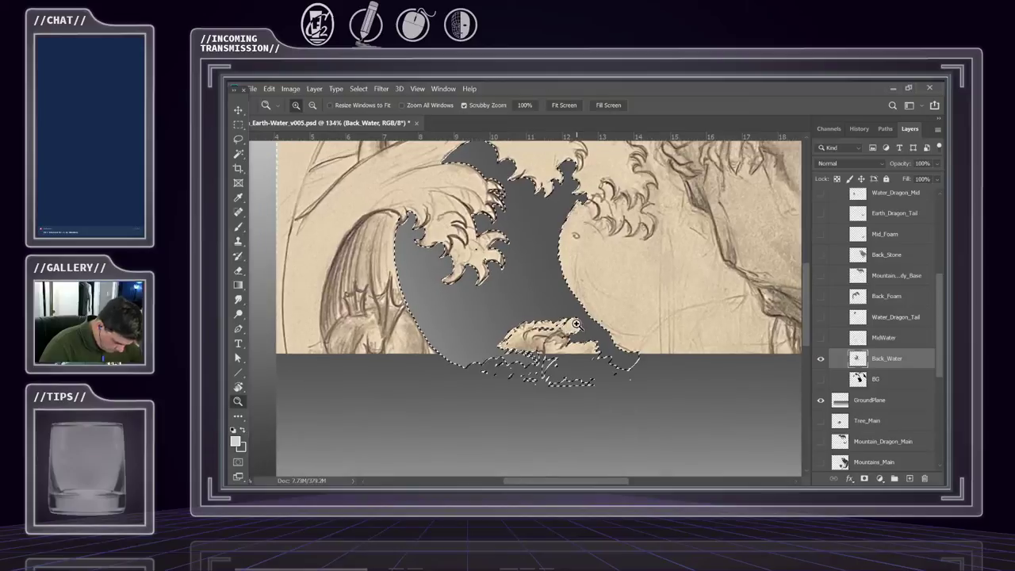
{"action": "key", "text": "ctrl+d"}
{"action": "left_click", "coordinate": [576, 324]}
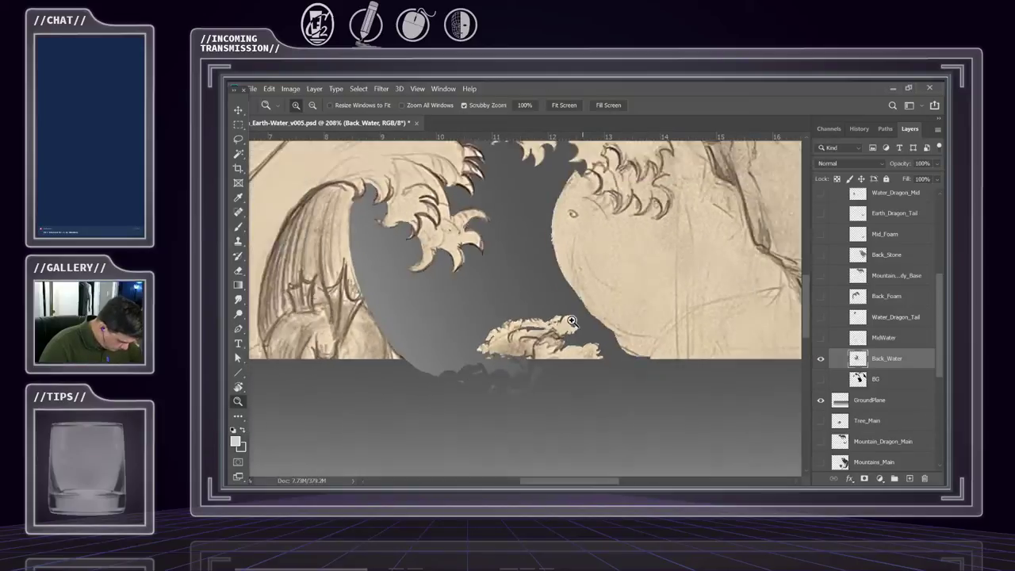
{"action": "mouse_move", "coordinate": [571, 320]}
{"action": "left_mouse_down"}
{"action": "mouse_move", "coordinate": [537, 336]}
{"action": "mouse_move", "coordinate": [568, 331]}
{"action": "left_mouse_up"}
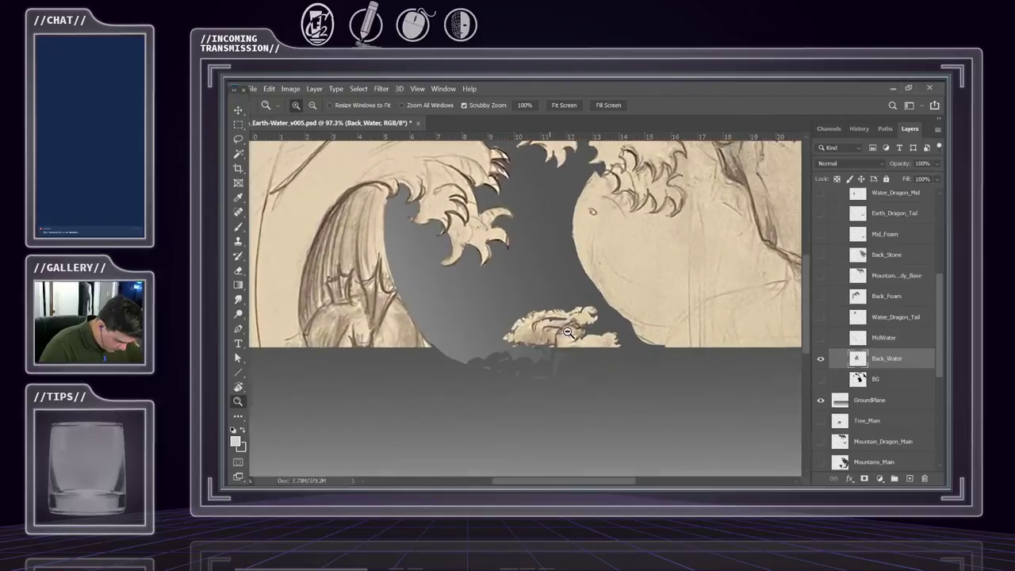
{"action": "key", "text": "ctrl+shift+d"}
{"action": "mouse_move", "coordinate": [568, 331]}
{"action": "left_mouse_down"}
{"action": "mouse_move", "coordinate": [561, 295]}
{"action": "mouse_move", "coordinate": [651, 352]}
{"action": "left_mouse_up"}
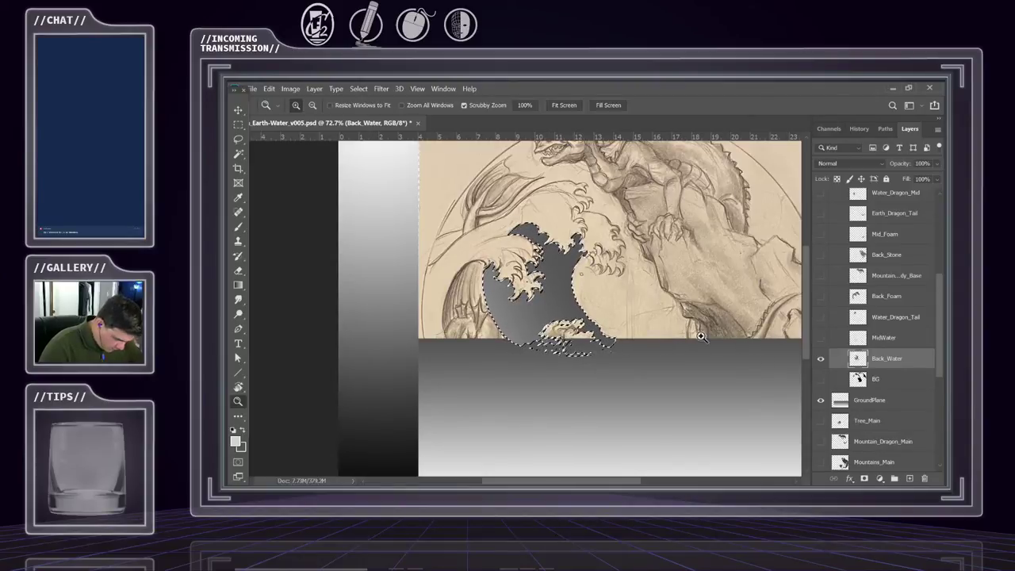
- Compare the wave against the BG layer by toggling its visibility, then clear the selection
{"action": "left_click", "coordinate": [820, 379]}
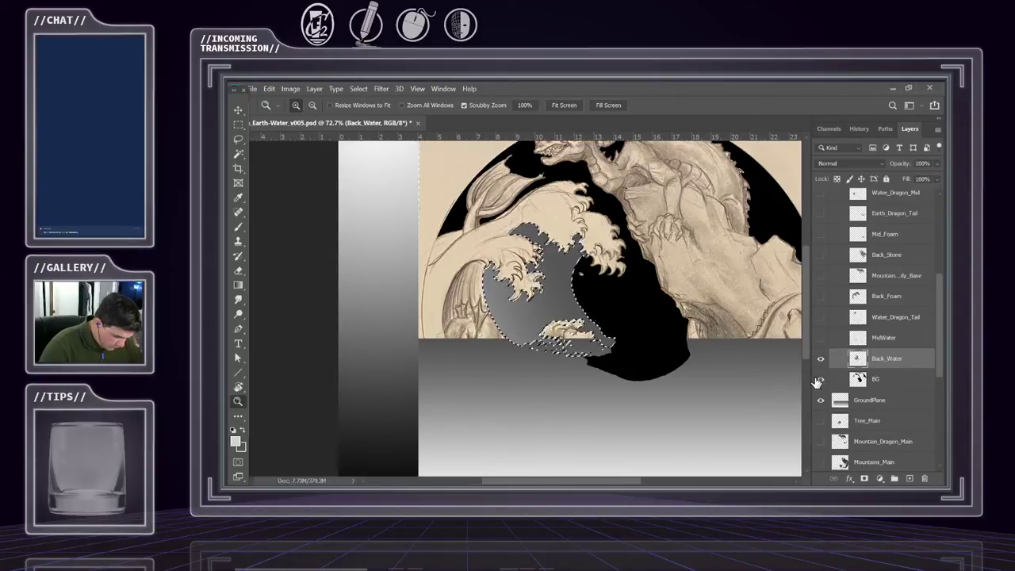
{"action": "left_click", "coordinate": [820, 379]}
{"action": "mouse_move", "coordinate": [607, 294]}
{"action": "left_mouse_down"}
{"action": "mouse_move", "coordinate": [597, 302]}
{"action": "mouse_move", "coordinate": [605, 338]}
{"action": "left_mouse_up"}
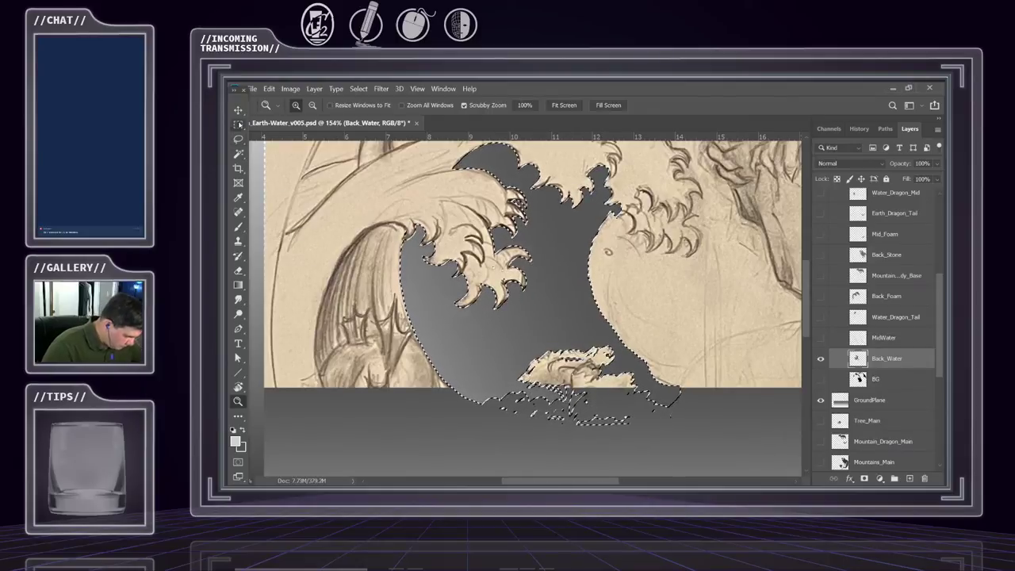
{"action": "left_click", "coordinate": [238, 124]}
{"action": "left_click", "coordinate": [318, 365]}
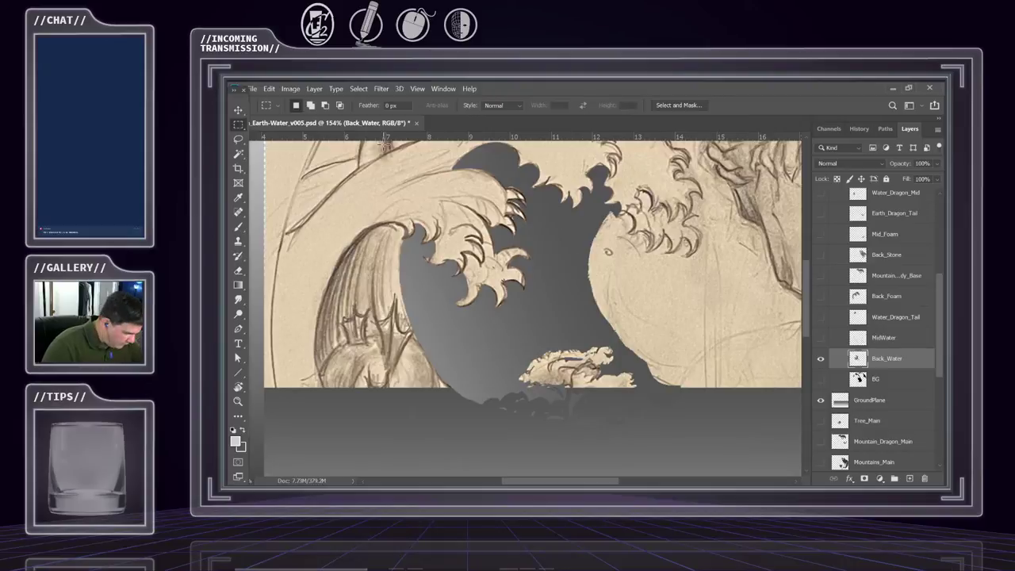
- Open Levels on Back_Water and try out the input and output black and white sliders
{"action": "left_click", "coordinate": [314, 88]}
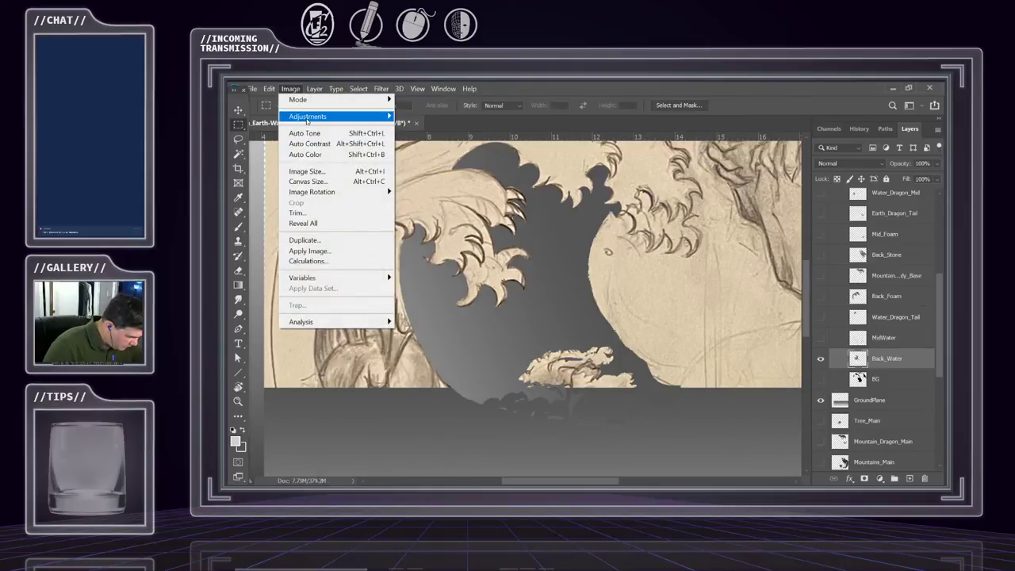
{"action": "mouse_move", "coordinate": [308, 116]}
{"action": "left_click", "coordinate": [456, 127]}
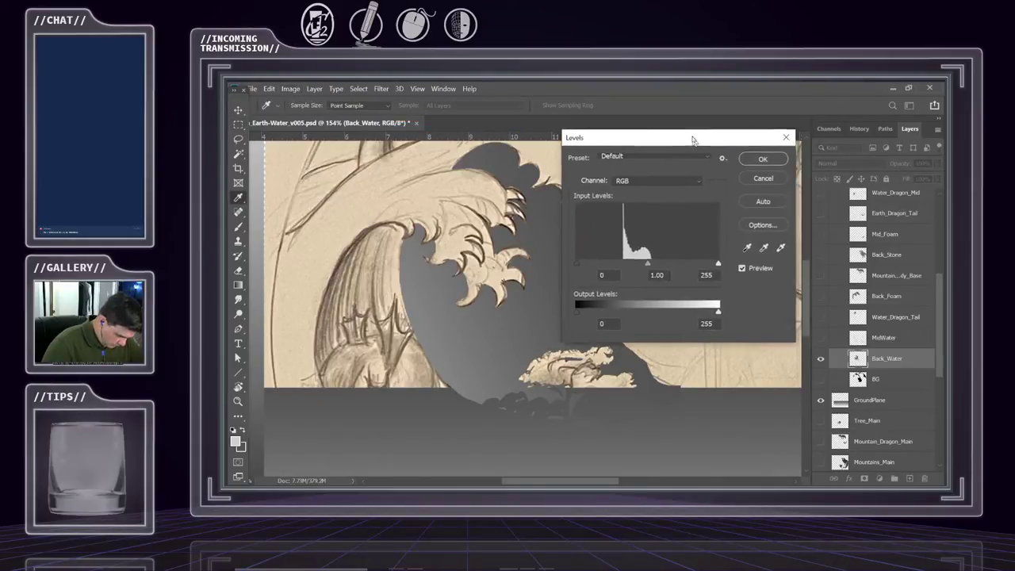
{"action": "left_click_drag", "start_coordinate": [692, 140], "coordinate": [764, 147]}
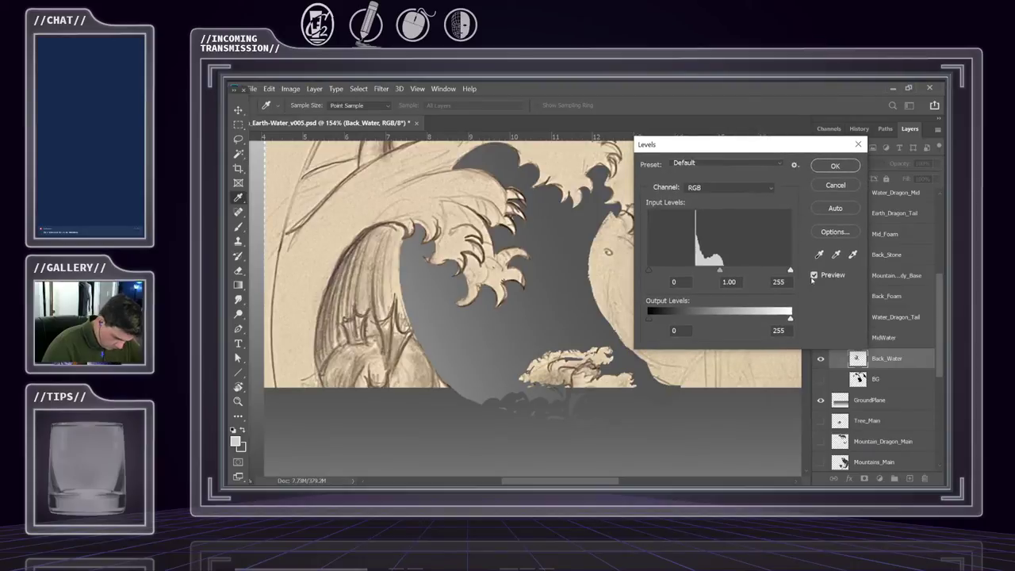
{"action": "left_click_drag", "start_coordinate": [787, 274], "coordinate": [781, 276]}
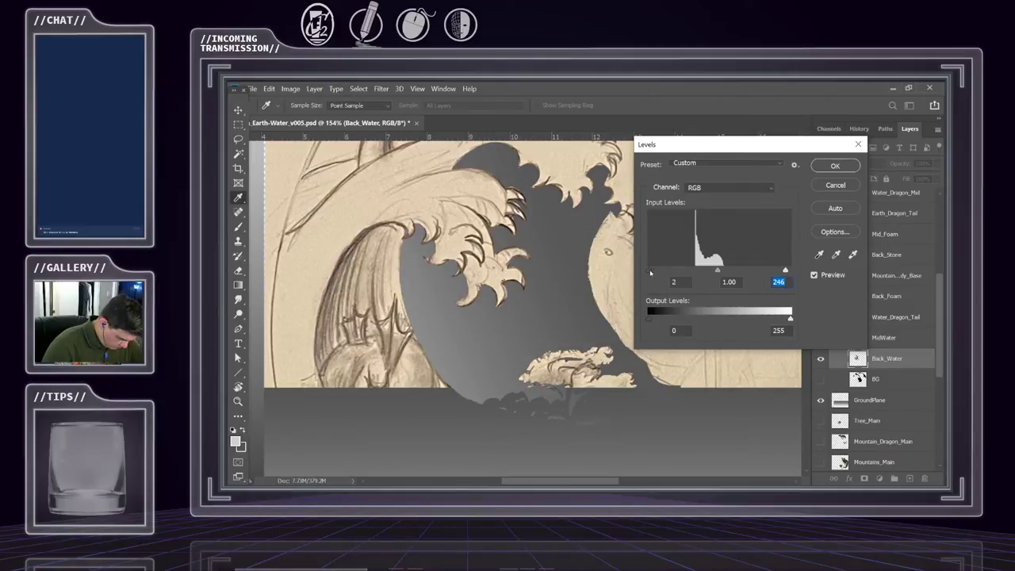
{"action": "mouse_move", "coordinate": [648, 276]}
{"action": "left_mouse_down"}
{"action": "mouse_move", "coordinate": [661, 273]}
{"action": "mouse_move", "coordinate": [646, 274]}
{"action": "left_mouse_up"}
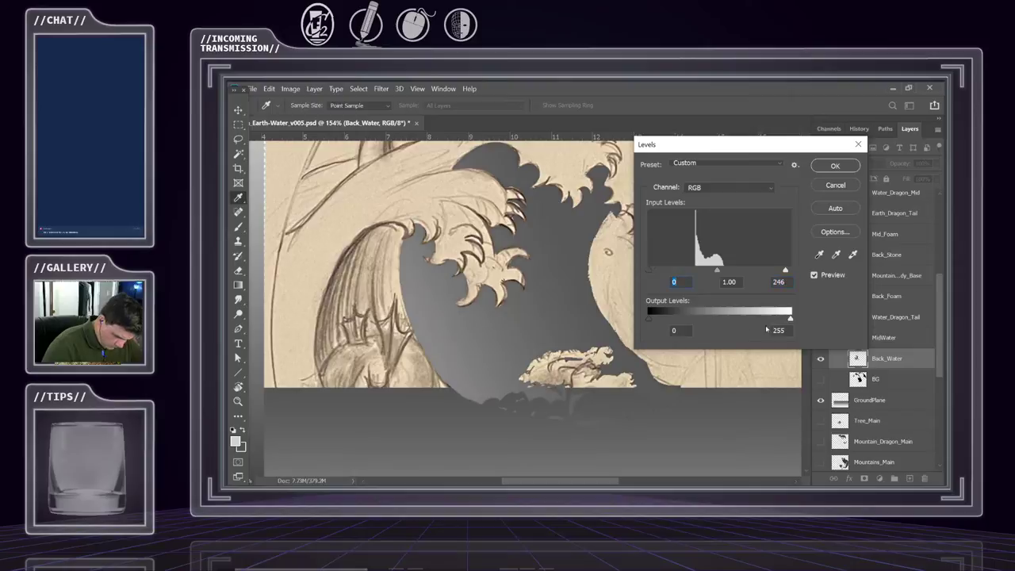
{"action": "left_click_drag", "start_coordinate": [789, 319], "coordinate": [775, 320]}
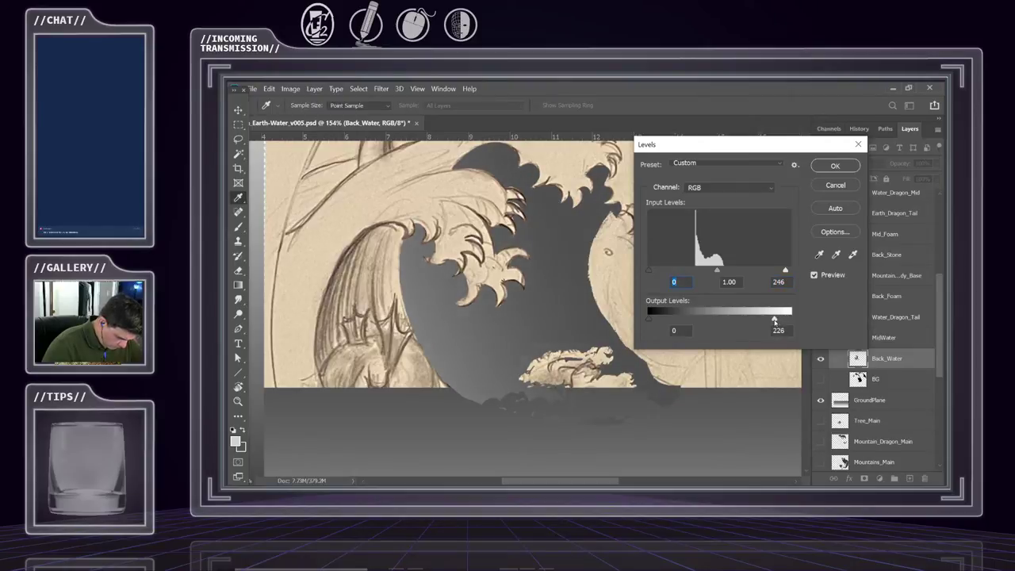
{"action": "left_click_drag", "start_coordinate": [782, 318], "coordinate": [789, 317]}
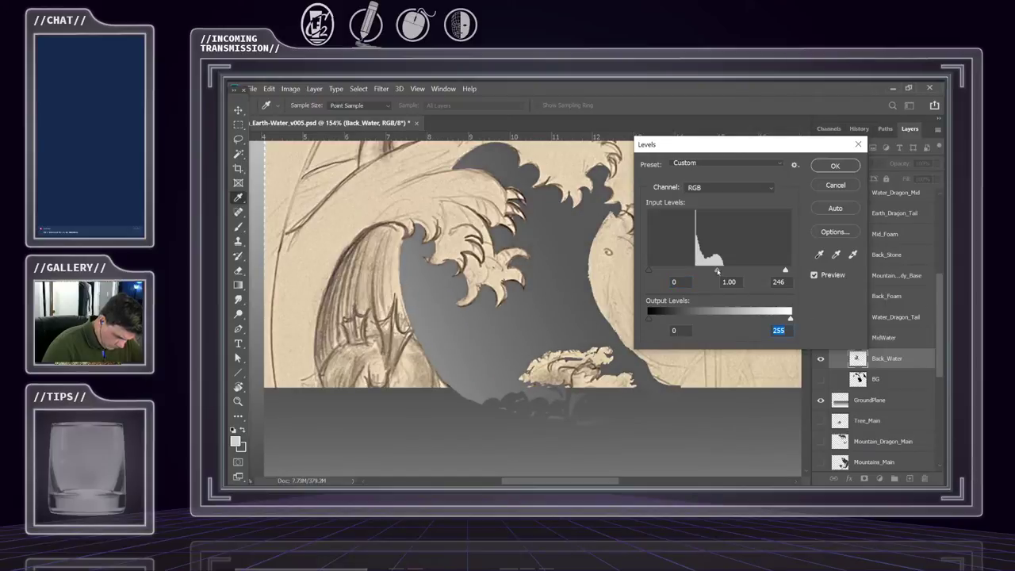
- Settle Levels at input 56 / 1.02 / 255 and output 54 / 255
{"action": "left_click_drag", "start_coordinate": [718, 271], "coordinate": [722, 271]}
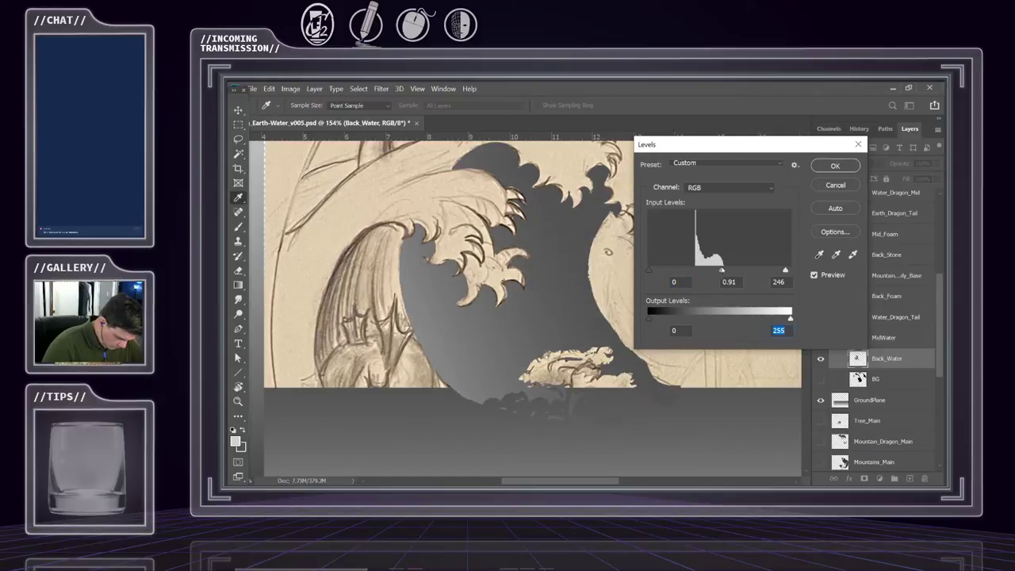
{"action": "left_click", "coordinate": [723, 271]}
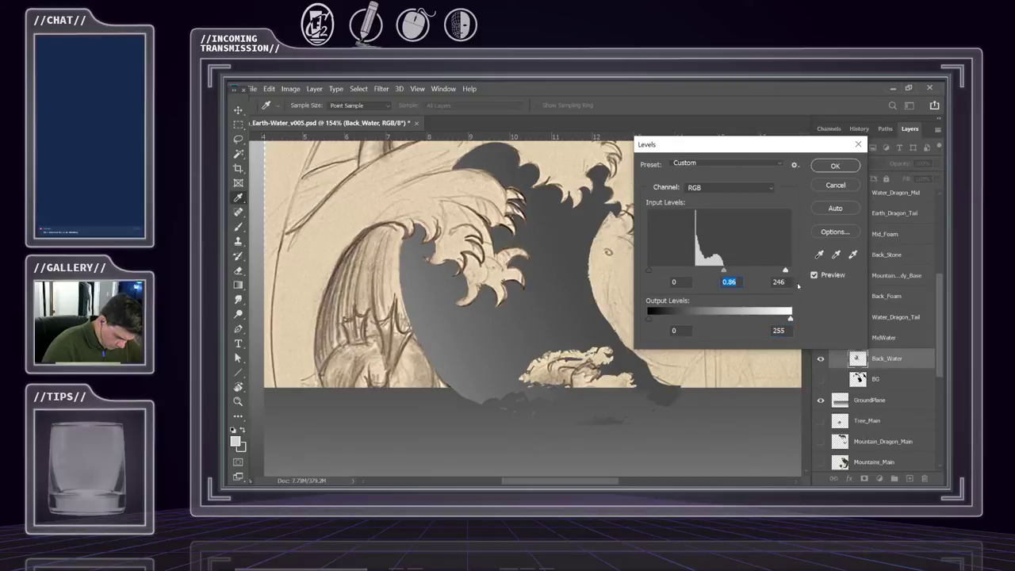
{"action": "left_click", "coordinate": [790, 317]}
{"action": "left_click_drag", "start_coordinate": [724, 271], "coordinate": [715, 273]}
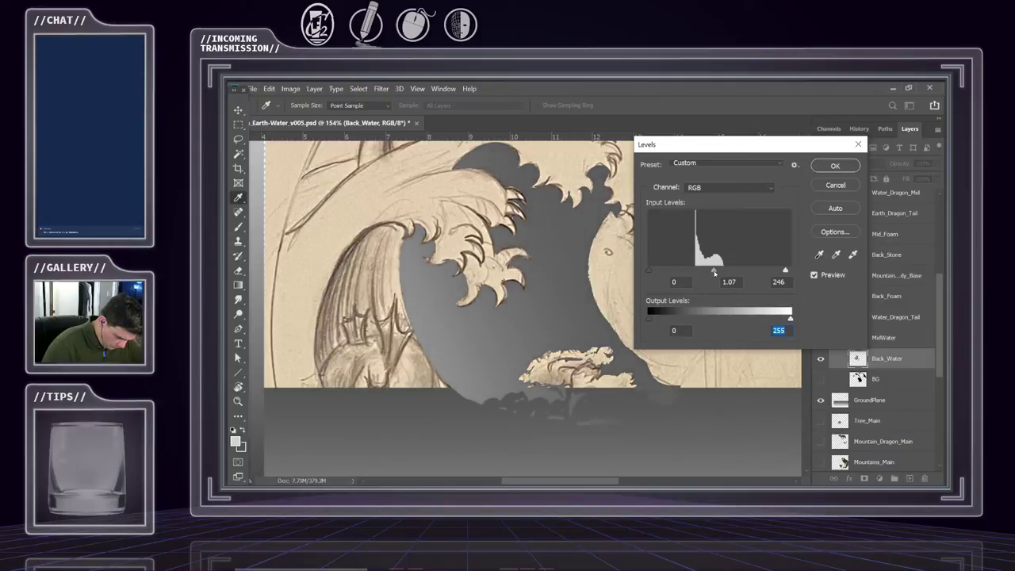
{"action": "left_click", "coordinate": [716, 272]}
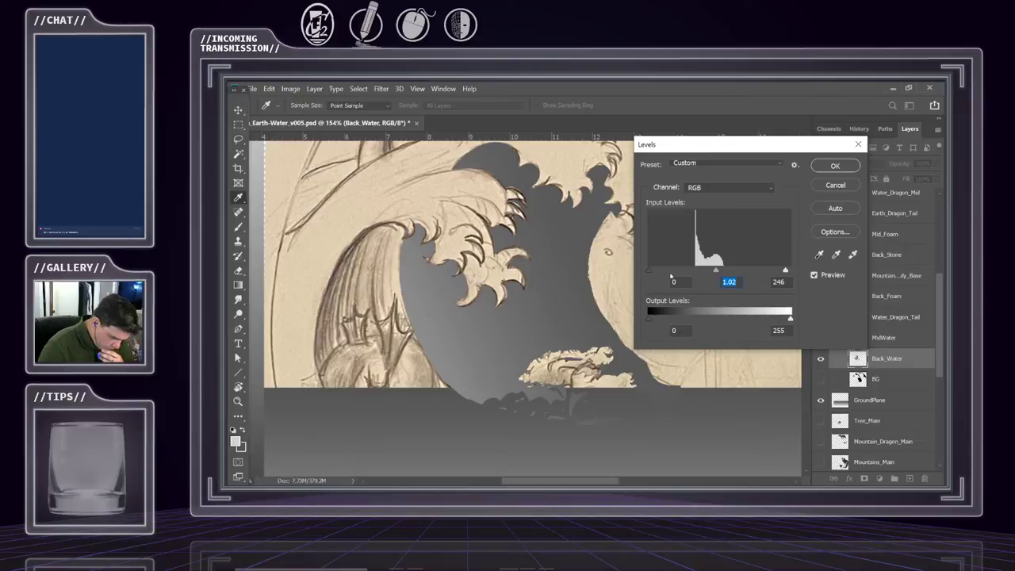
{"action": "left_click_drag", "start_coordinate": [651, 271], "coordinate": [680, 272]}
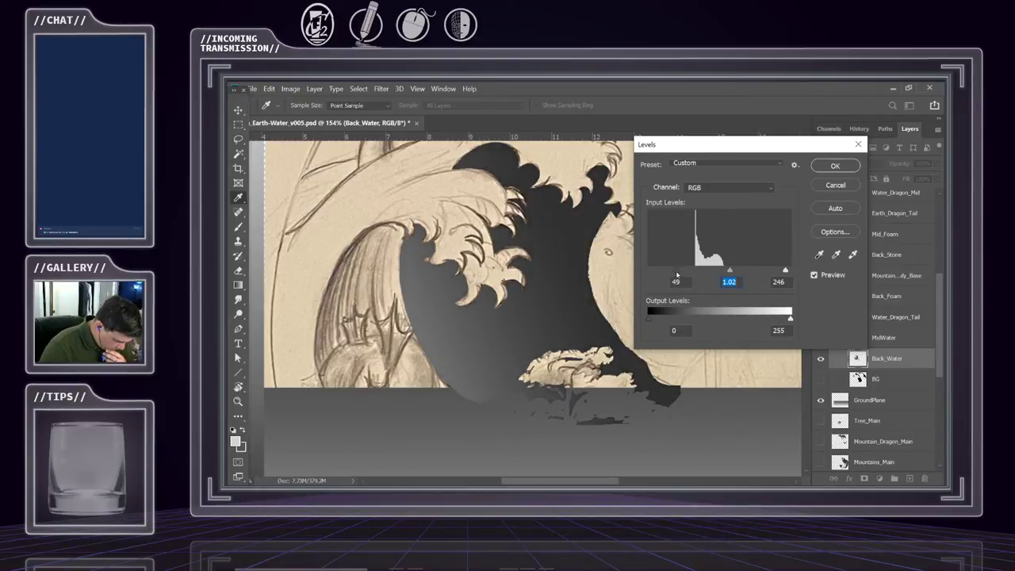
{"action": "left_click", "coordinate": [680, 272]}
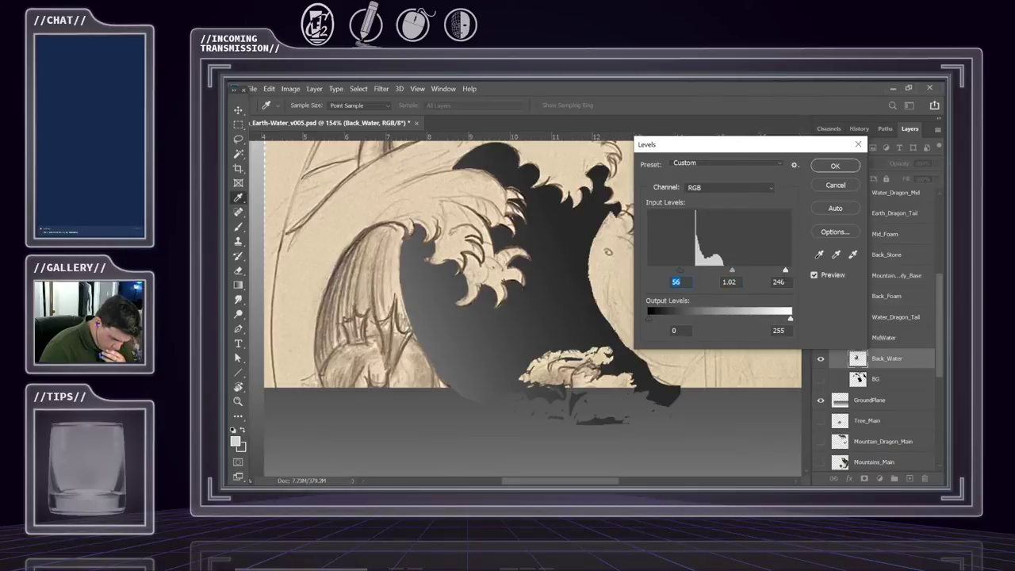
{"action": "left_click_drag", "start_coordinate": [785, 271], "coordinate": [790, 271]}
{"action": "left_click", "coordinate": [825, 275]}
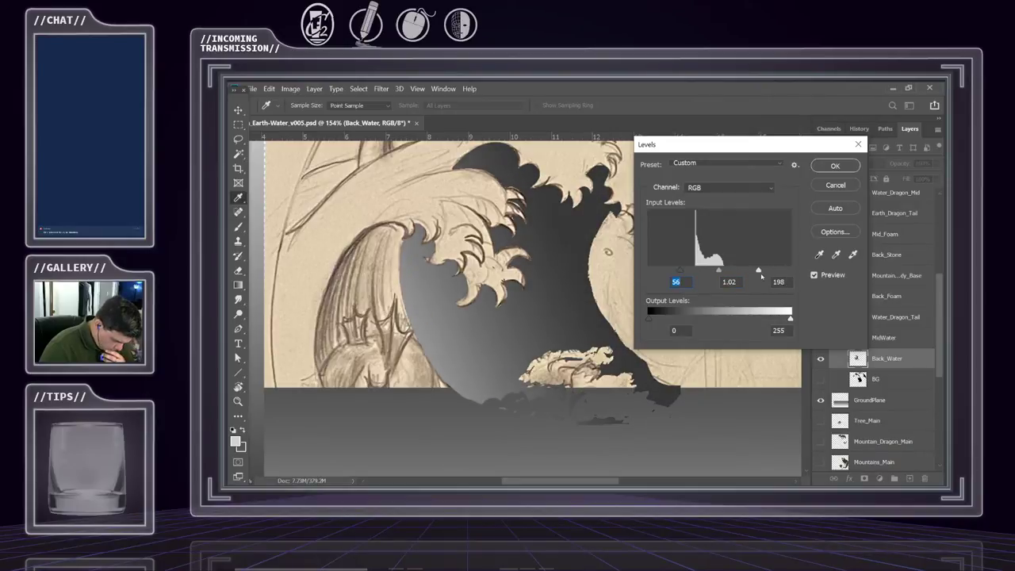
{"action": "left_click", "coordinate": [824, 275]}
{"action": "key", "text": "Tab"}
{"action": "key", "text": "Tab"}
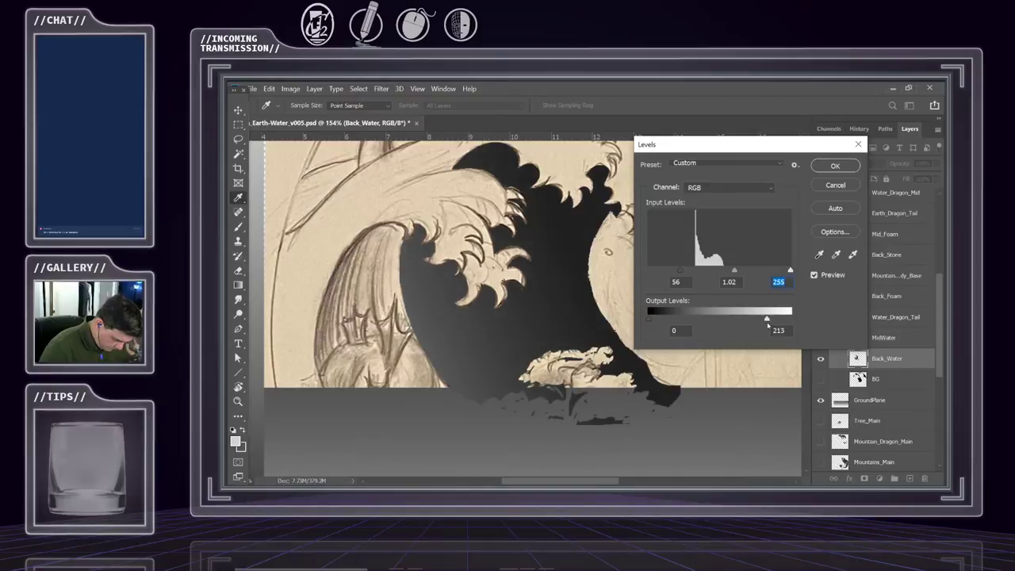
{"action": "key", "text": "Tab"}
{"action": "key", "text": "Tab"}
{"action": "left_click_drag", "start_coordinate": [649, 319], "coordinate": [681, 323]}
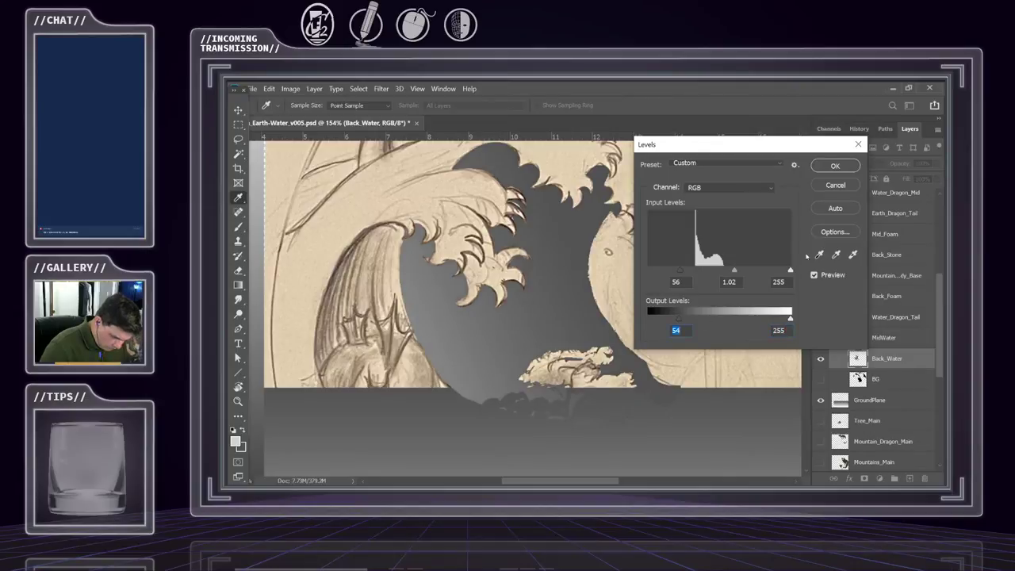
- Cancel the Levels adjustment and open Curves on Back_Water instead
{"action": "left_click", "coordinate": [830, 185]}
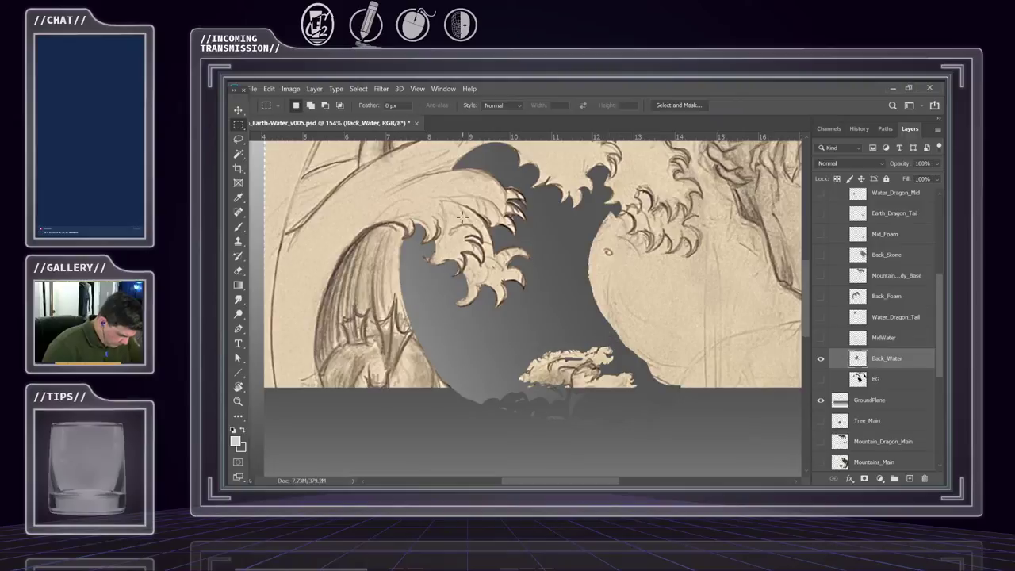
{"action": "left_click", "coordinate": [290, 88]}
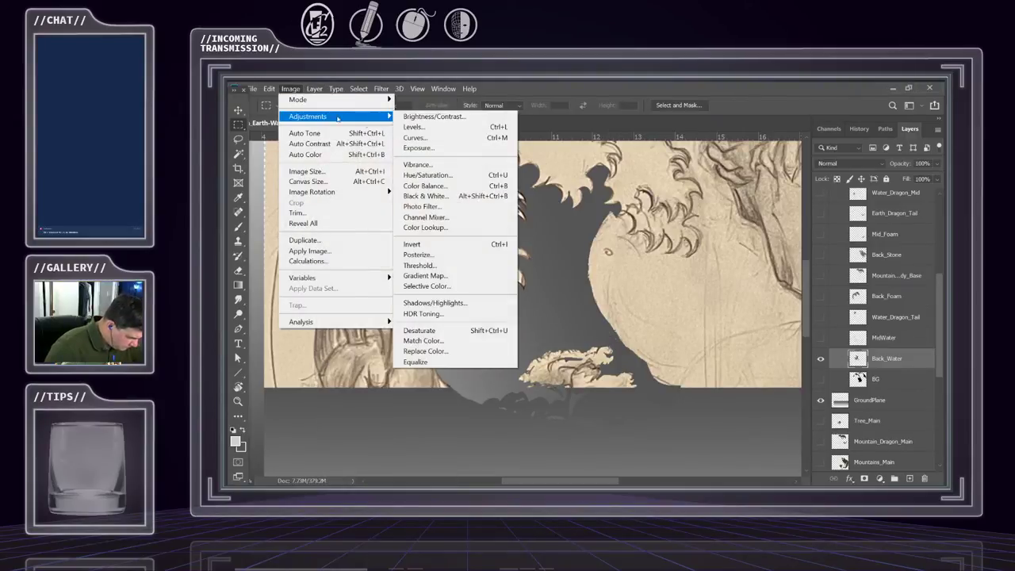
{"action": "left_click", "coordinate": [418, 137]}
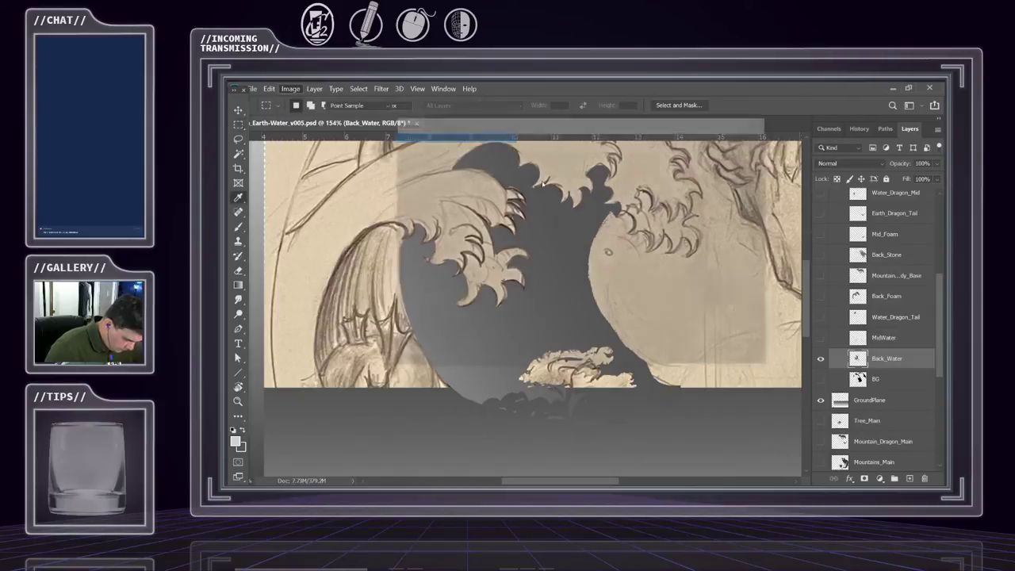
{"action": "left_click_drag", "start_coordinate": [507, 127], "coordinate": [754, 83]}
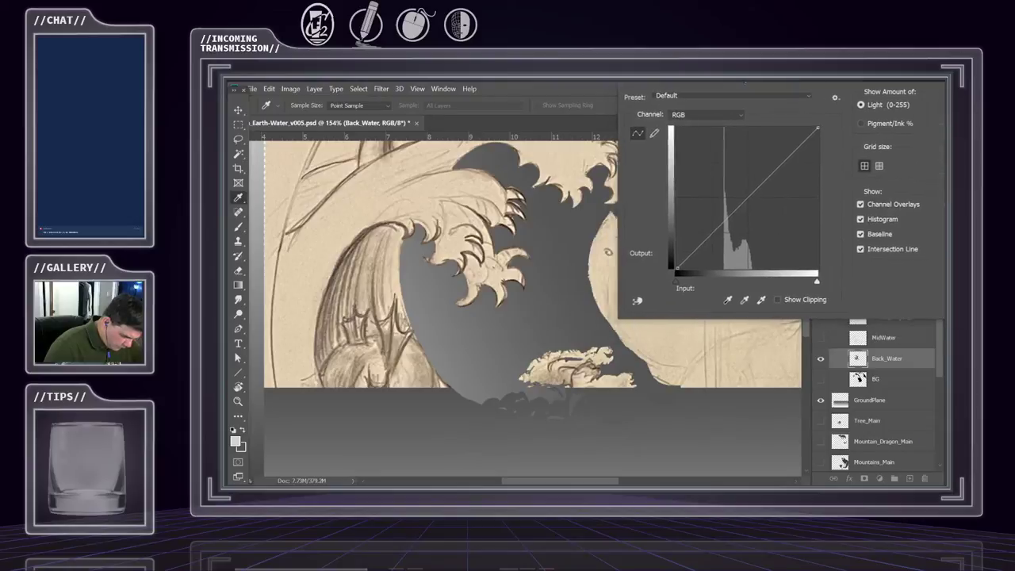
- Shape a mild S-curve with points near 66/92 and 210/183 and apply it
{"action": "mouse_move", "coordinate": [762, 212]}
{"action": "left_mouse_down"}
{"action": "mouse_move", "coordinate": [781, 231]}
{"action": "mouse_move", "coordinate": [740, 202]}
{"action": "mouse_move", "coordinate": [727, 229]}
{"action": "mouse_move", "coordinate": [720, 225]}
{"action": "mouse_move", "coordinate": [735, 230]}
{"action": "left_mouse_up"}
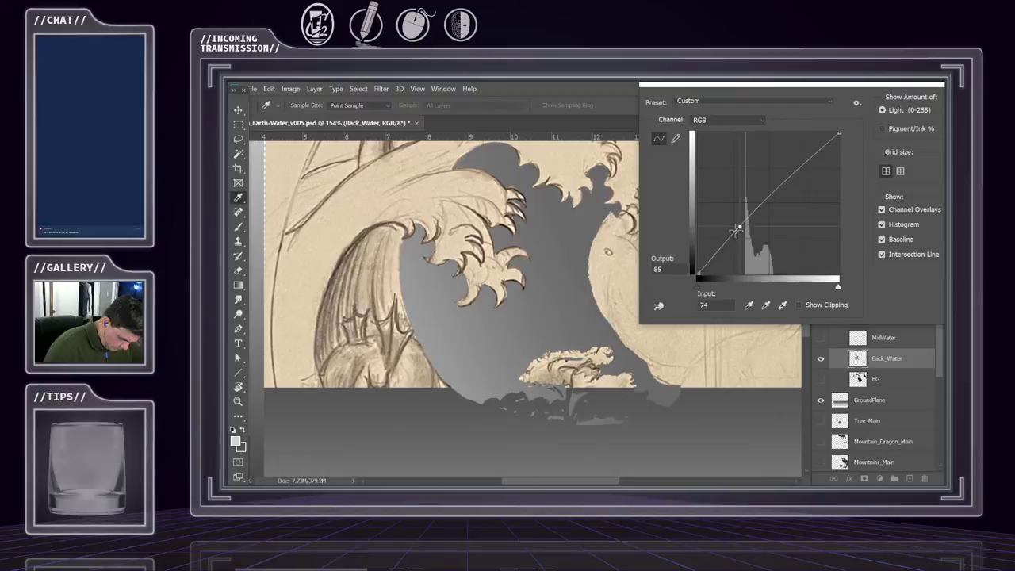
{"action": "mouse_move", "coordinate": [797, 171]}
{"action": "left_mouse_down"}
{"action": "mouse_move", "coordinate": [807, 180]}
{"action": "mouse_move", "coordinate": [830, 162]}
{"action": "left_mouse_up"}
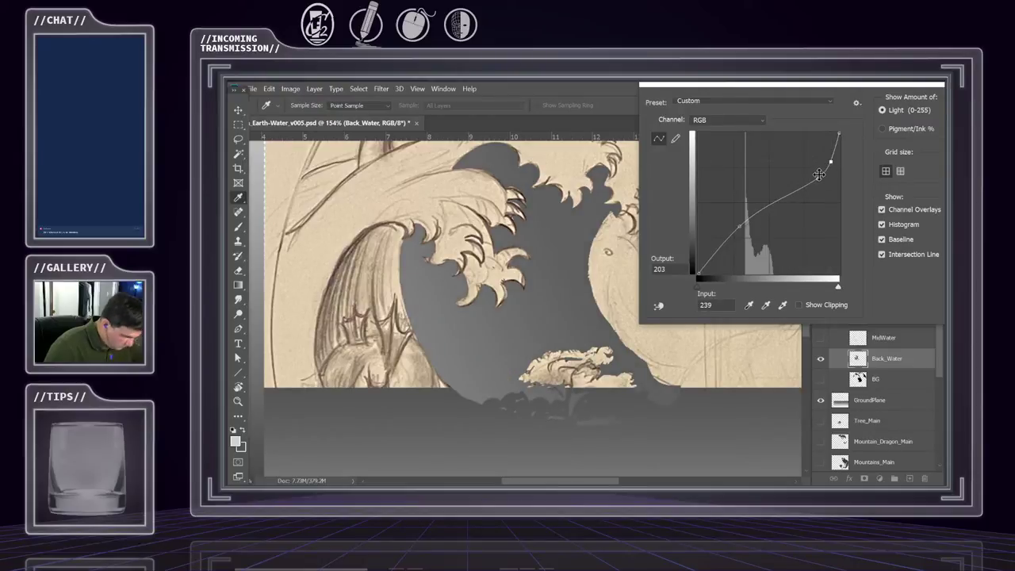
{"action": "left_click_drag", "start_coordinate": [819, 175], "coordinate": [821, 188]}
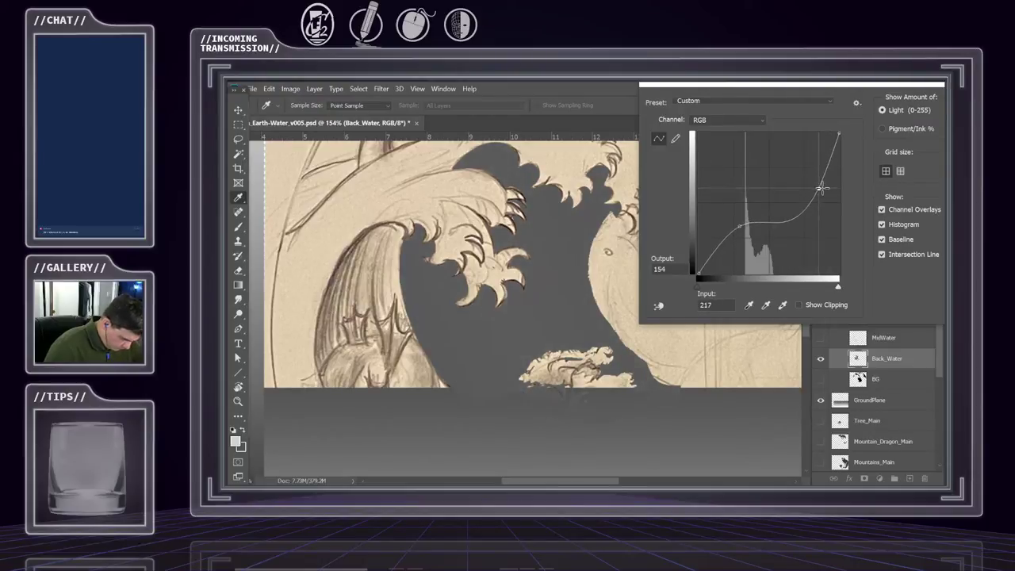
{"action": "left_click", "coordinate": [739, 226]}
{"action": "left_click_drag", "start_coordinate": [739, 225], "coordinate": [736, 222]}
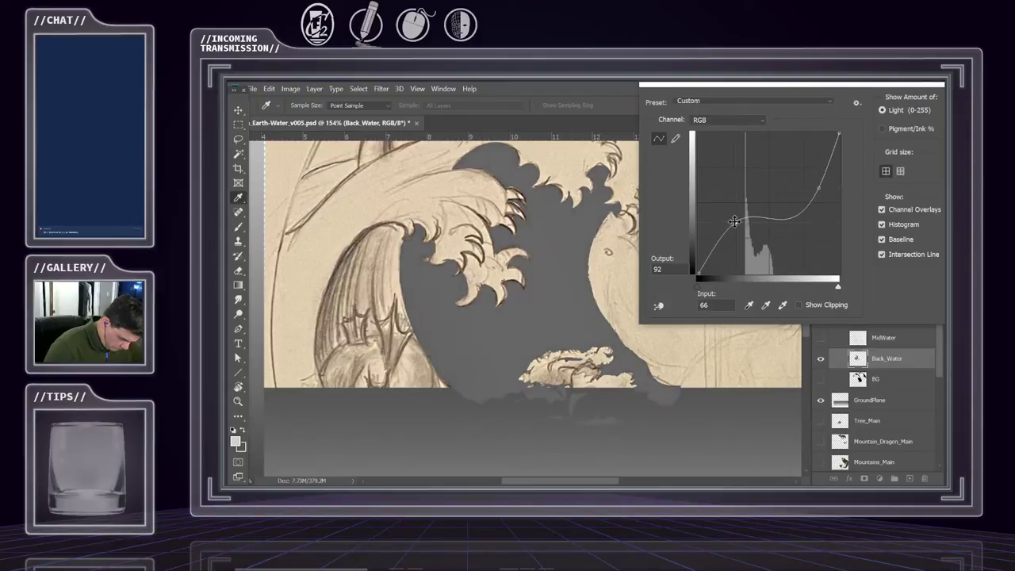
{"action": "left_click_drag", "start_coordinate": [821, 180], "coordinate": [823, 190]}
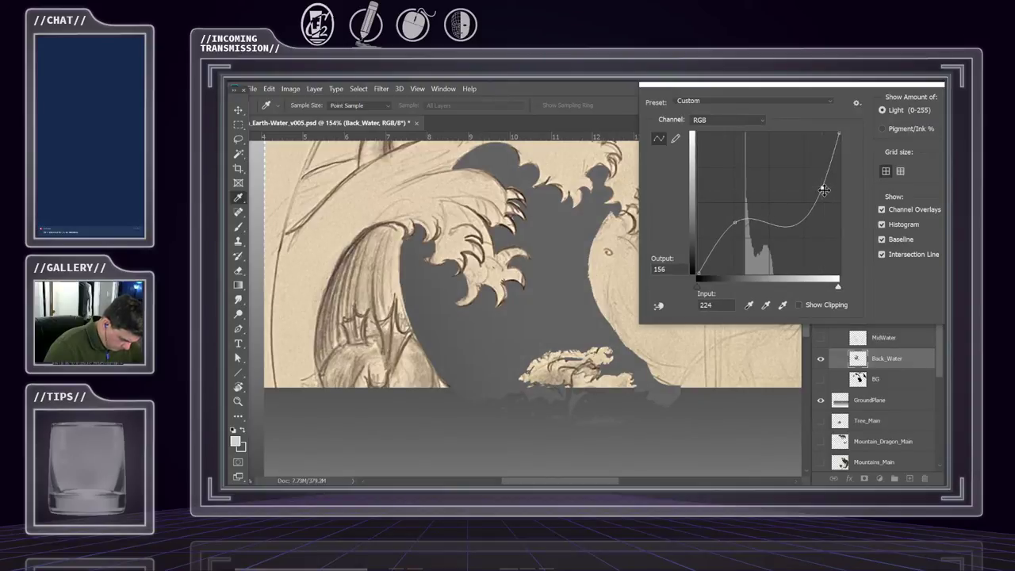
{"action": "left_click_drag", "start_coordinate": [823, 189], "coordinate": [815, 176]}
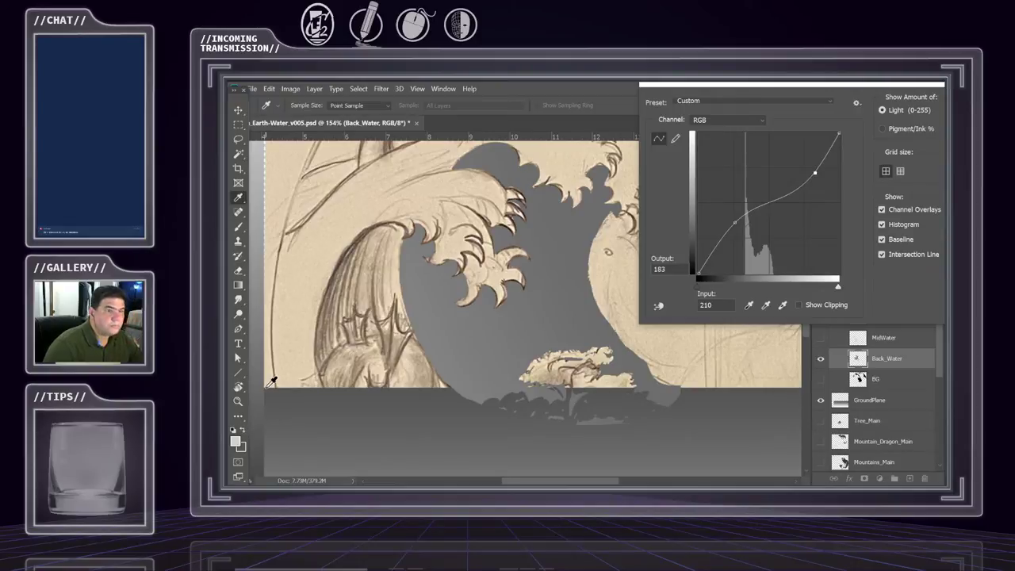
{"action": "left_click_drag", "start_coordinate": [833, 90], "coordinate": [619, 180]}
{"action": "key", "text": "Return"}
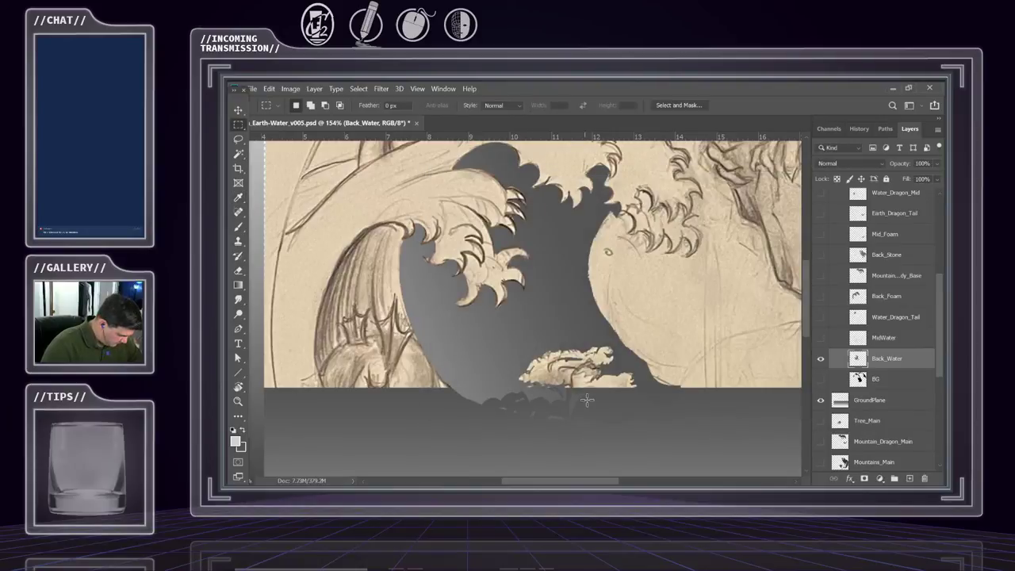
- Sample a canvas grey and redraw Back_Water's gradient from the right wave edge toward lower left
{"action": "key", "text": "i"}
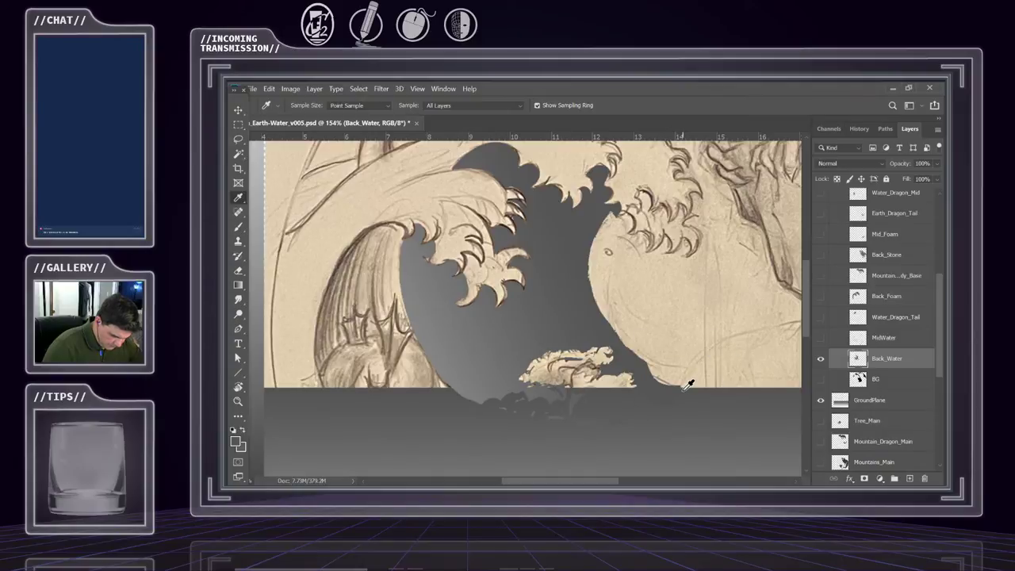
{"action": "left_click", "coordinate": [684, 388]}
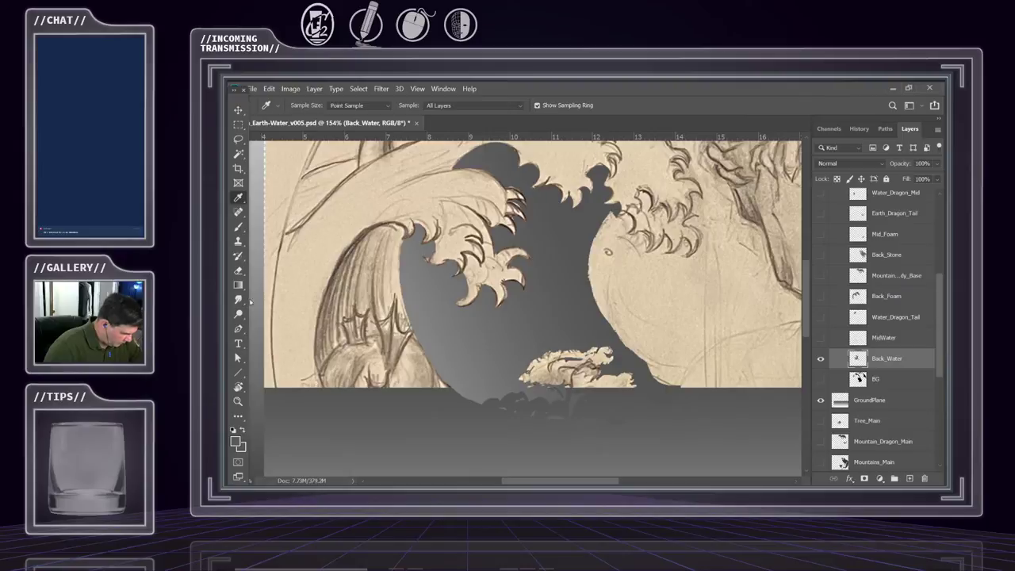
{"action": "left_click", "coordinate": [238, 285]}
{"action": "left_click_drag", "start_coordinate": [591, 300], "coordinate": [436, 360]}
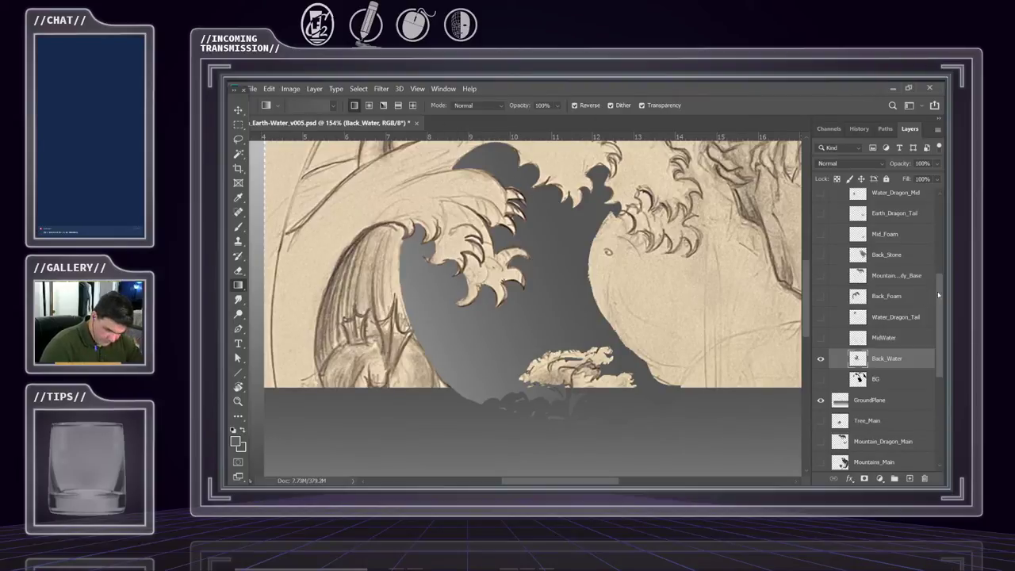
{"action": "left_click", "coordinate": [882, 341]}
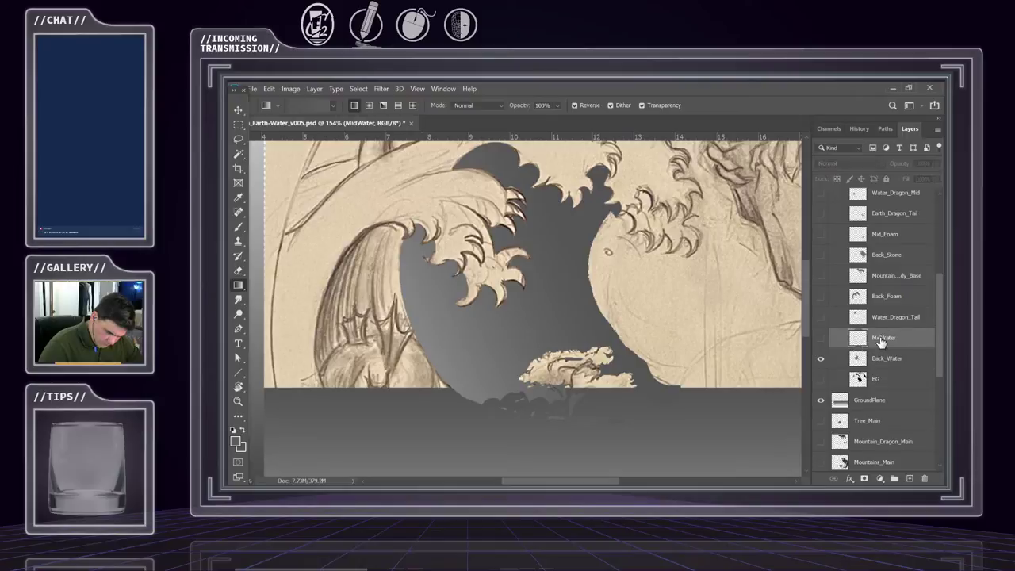
{"action": "left_click", "coordinate": [881, 362]}
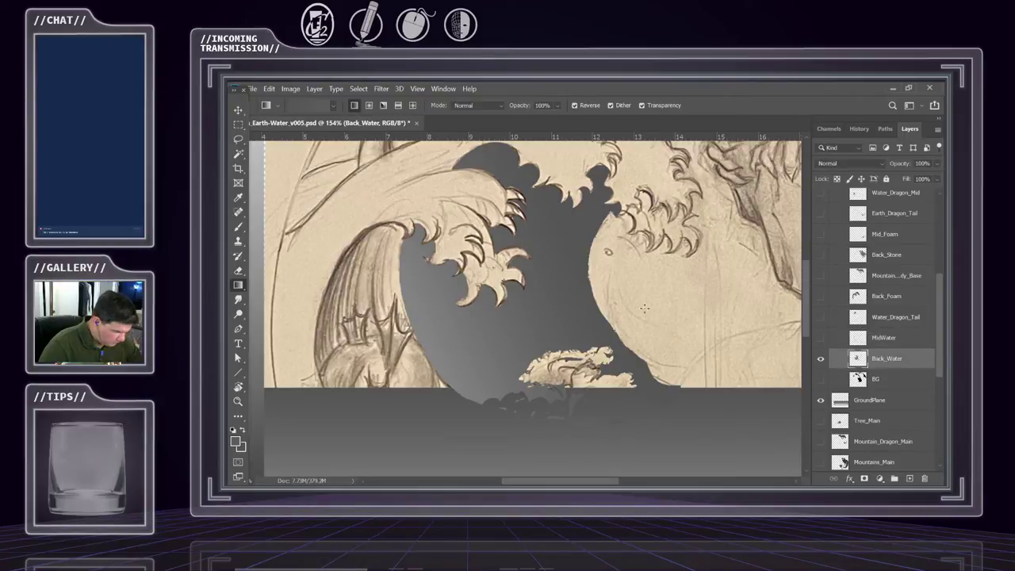
- Magic Wand the grey water, extend to similar colours, and invert the selection
{"action": "key", "text": "w"}
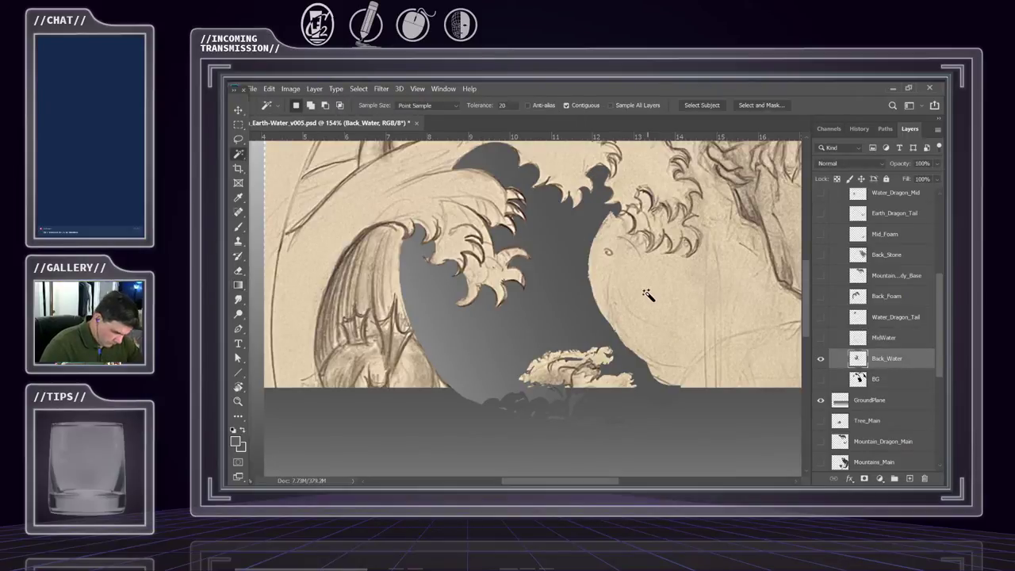
{"action": "left_click", "coordinate": [508, 202]}
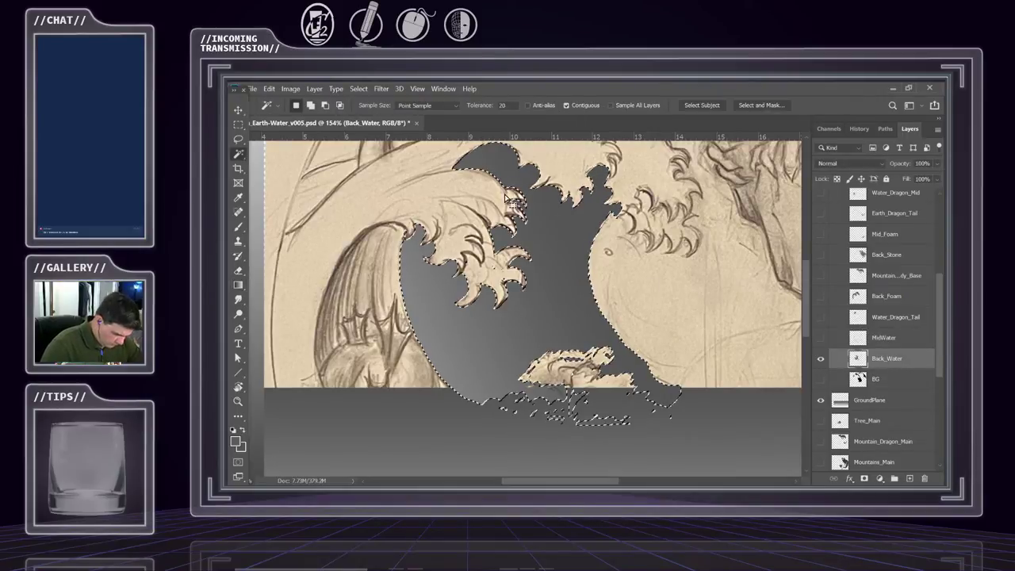
{"action": "left_click", "coordinate": [359, 88]}
{"action": "left_click", "coordinate": [369, 272]}
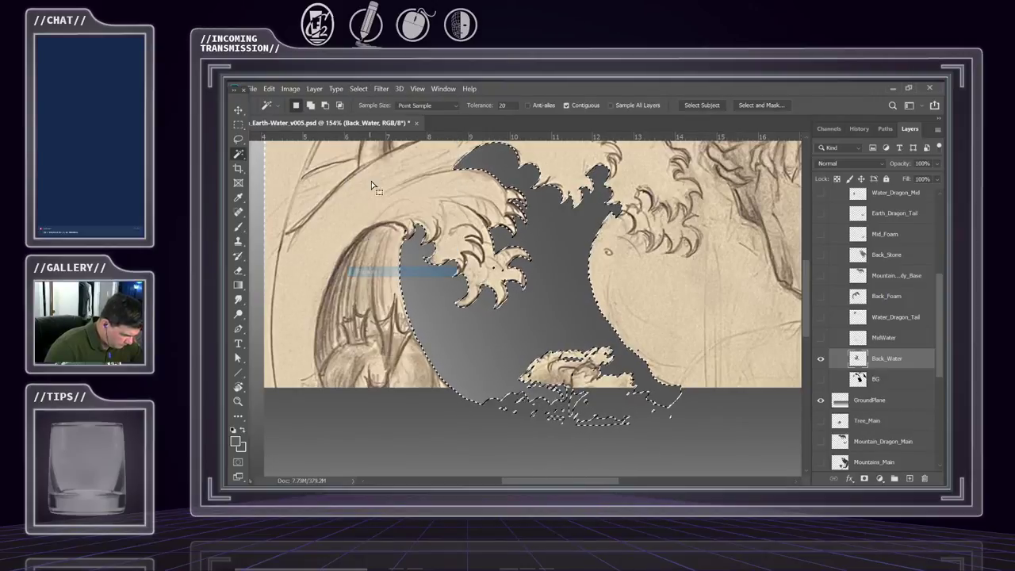
{"action": "left_click", "coordinate": [361, 89]}
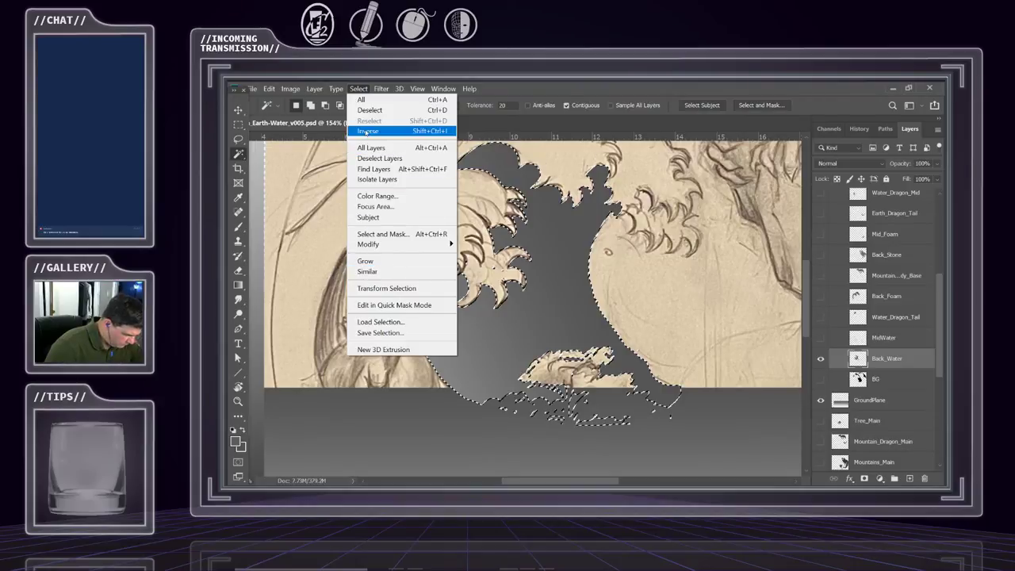
{"action": "left_click", "coordinate": [368, 131]}
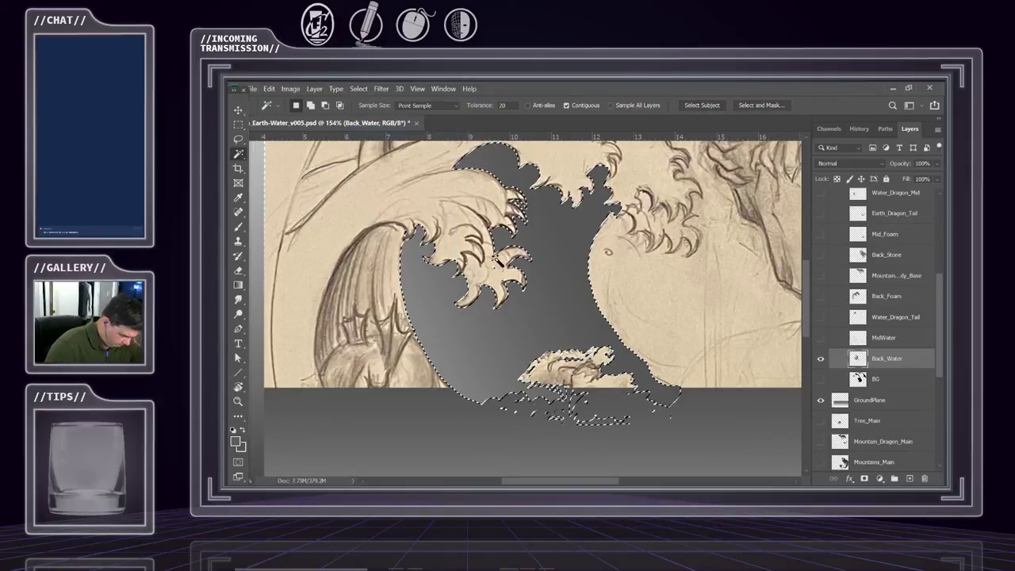
- Target the BG layer and bring up the Layers panel menu
{"action": "left_click", "coordinate": [893, 381]}
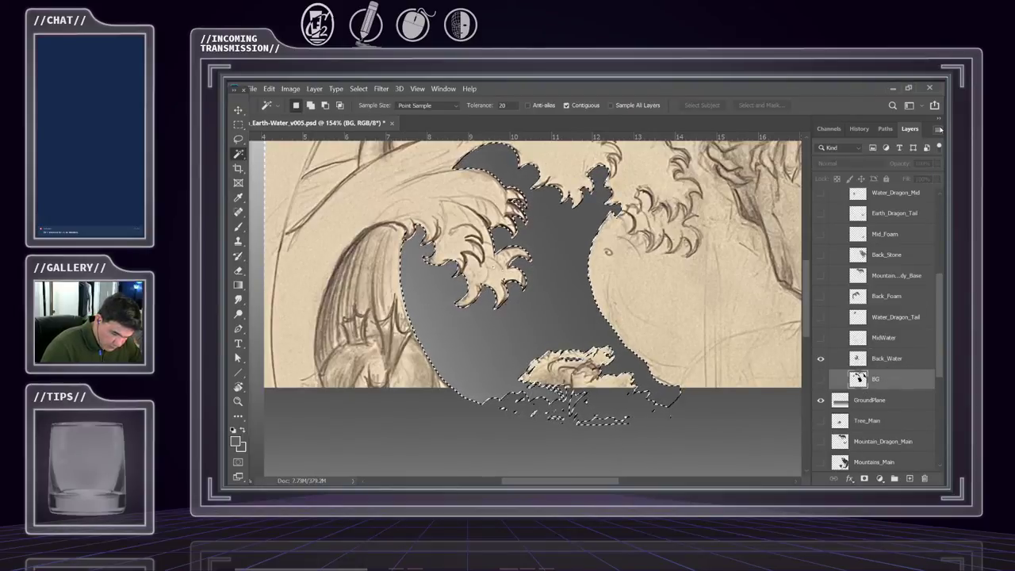
{"action": "left_click", "coordinate": [938, 121]}
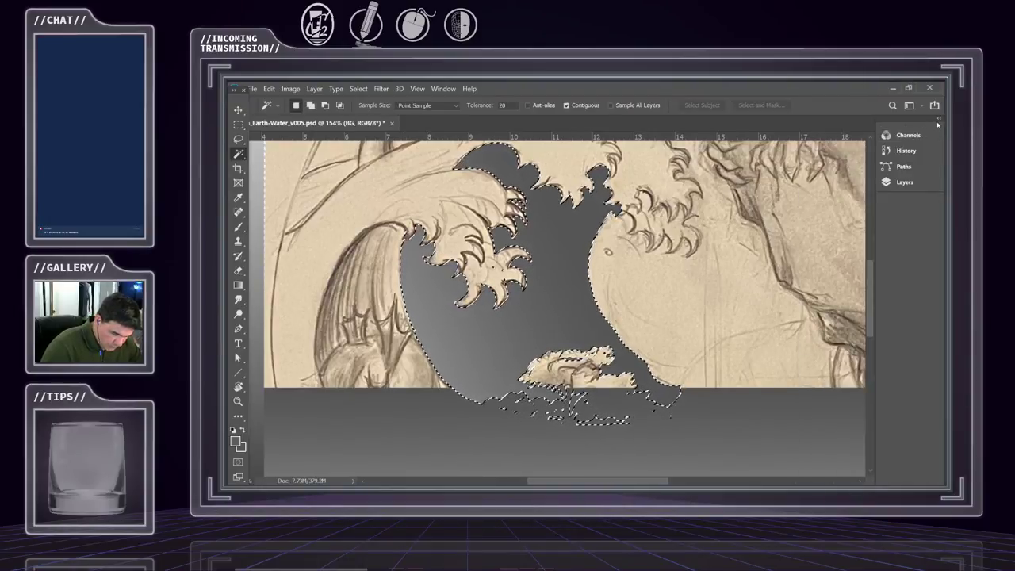
{"action": "left_click", "coordinate": [938, 180]}
{"action": "left_click", "coordinate": [868, 131]}
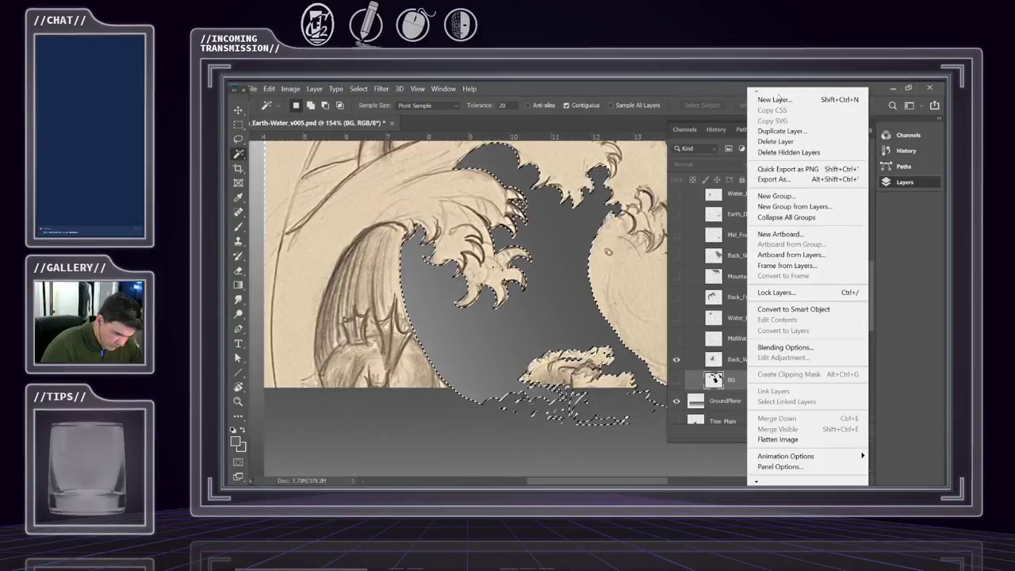
- Create a new layer named BackWaterBase above BG and hide Back_Water
{"action": "left_click", "coordinate": [775, 97]}
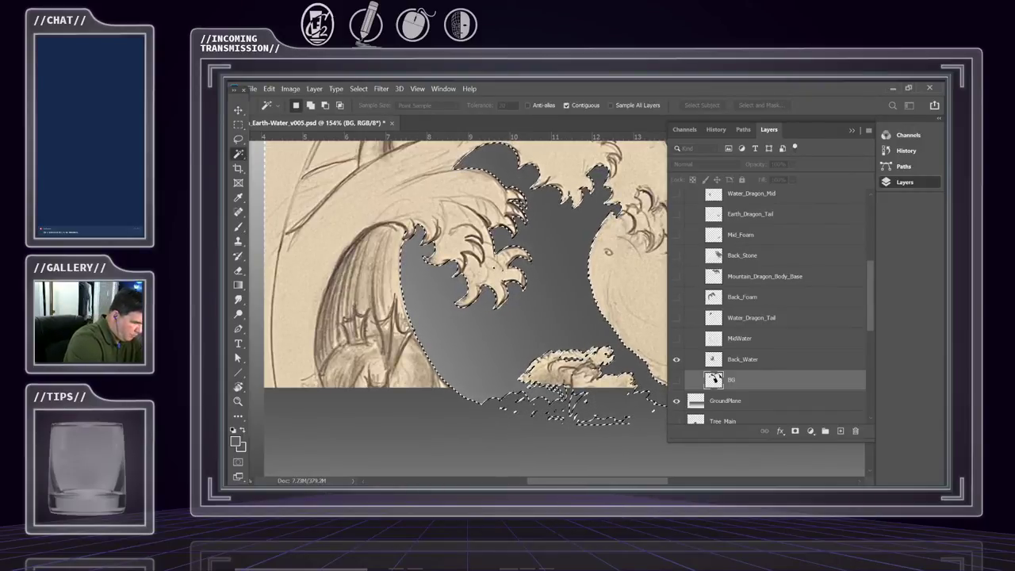
{"action": "key", "text": "Return"}
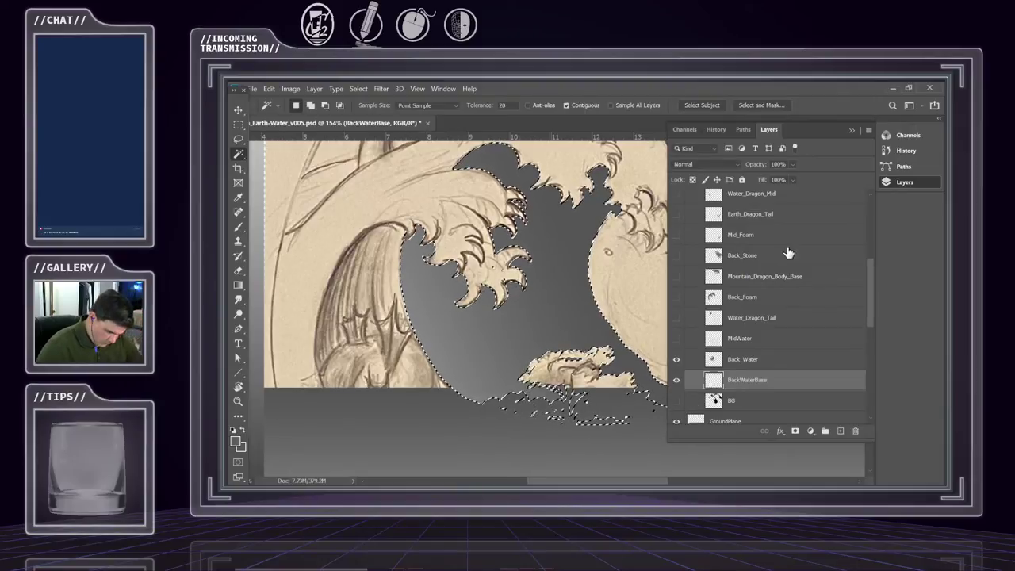
{"action": "left_click", "coordinate": [676, 359]}
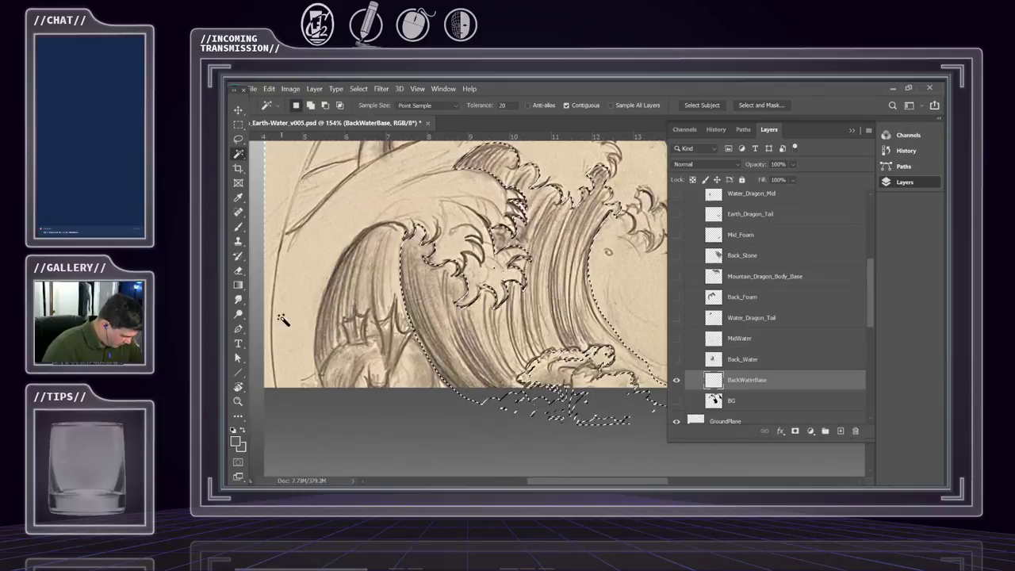
{"action": "left_click", "coordinate": [334, 88]}
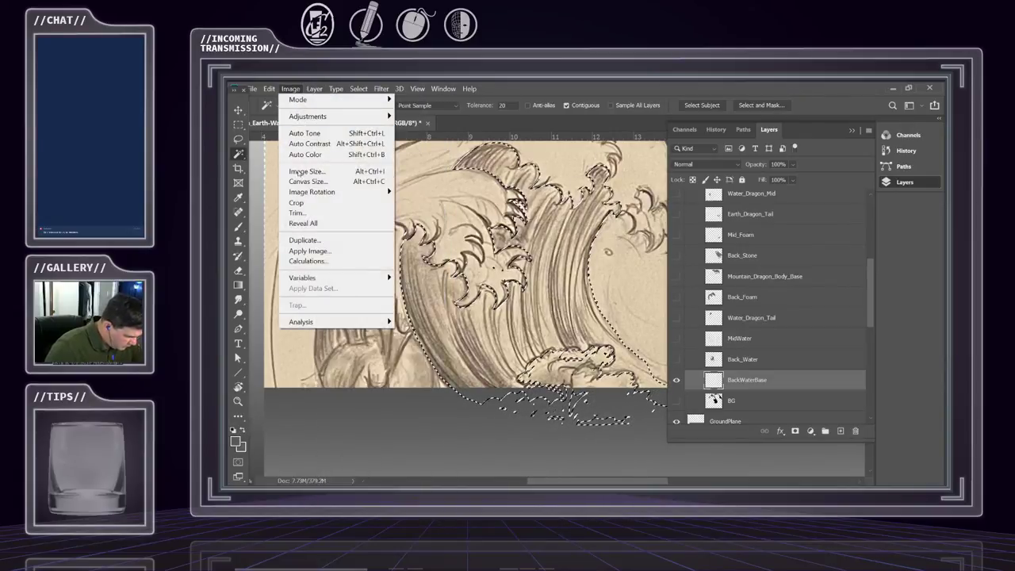
- Fill the selection on BackWaterBase with flat grey, then hide that layer to check it
{"action": "left_click", "coordinate": [315, 89]}
{"action": "left_click", "coordinate": [269, 88]}
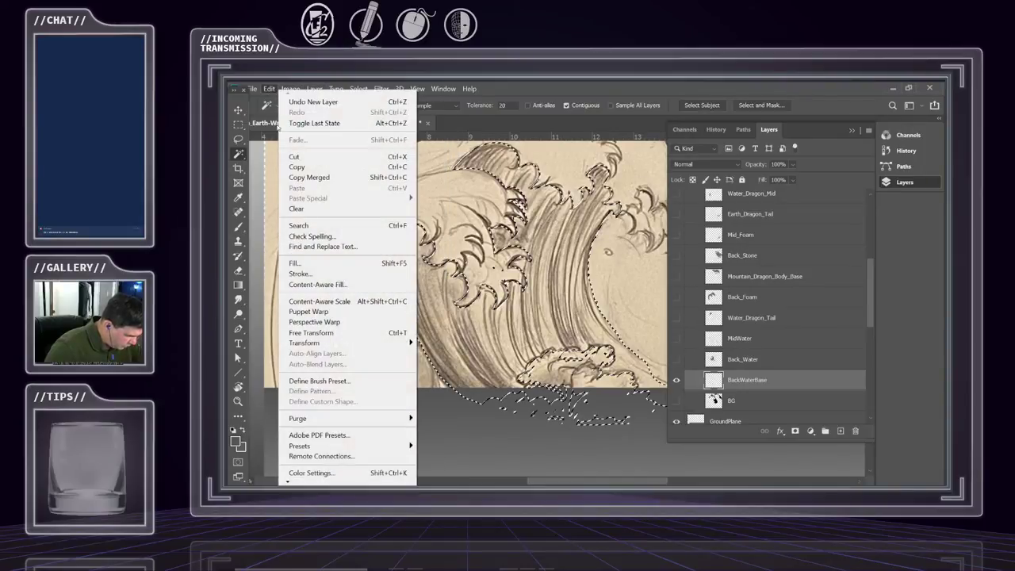
{"action": "left_click", "coordinate": [291, 263]}
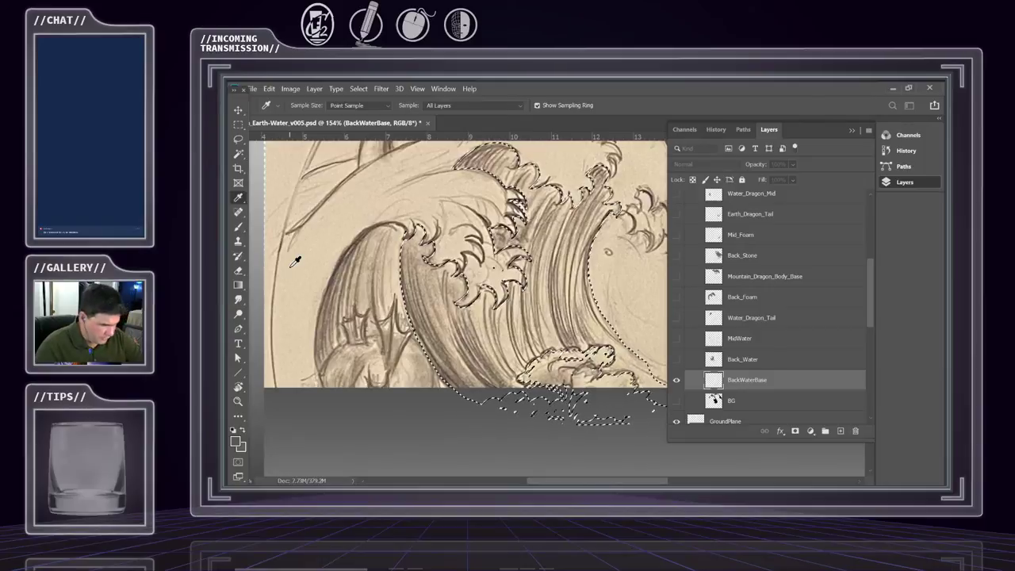
{"action": "key", "text": "Return"}
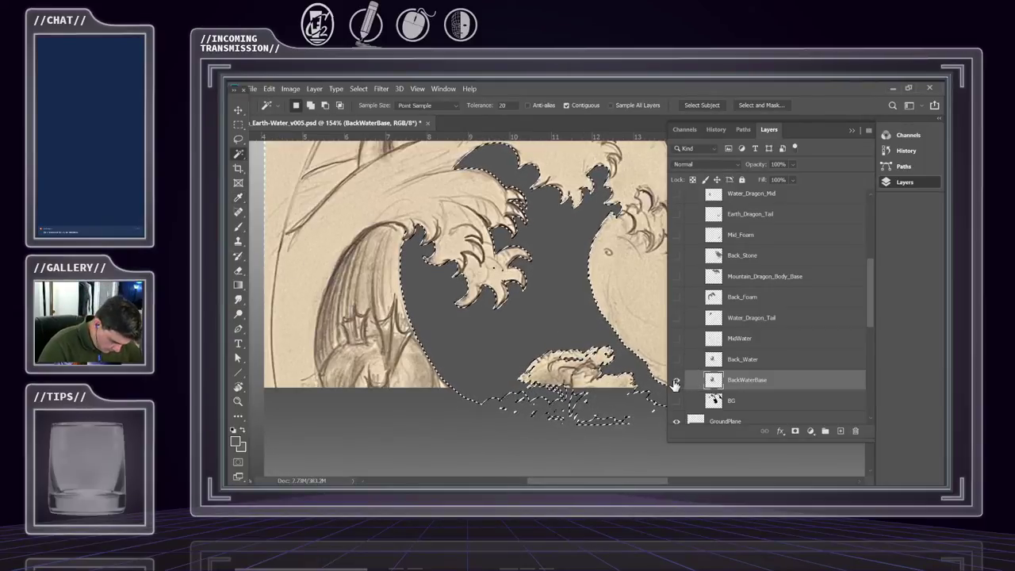
{"action": "left_click", "coordinate": [676, 379]}
- Show and select Back_Water and redraw its grey gradient from the right edge toward lower left
{"action": "left_click", "coordinate": [742, 359]}
{"action": "left_click", "coordinate": [676, 359]}
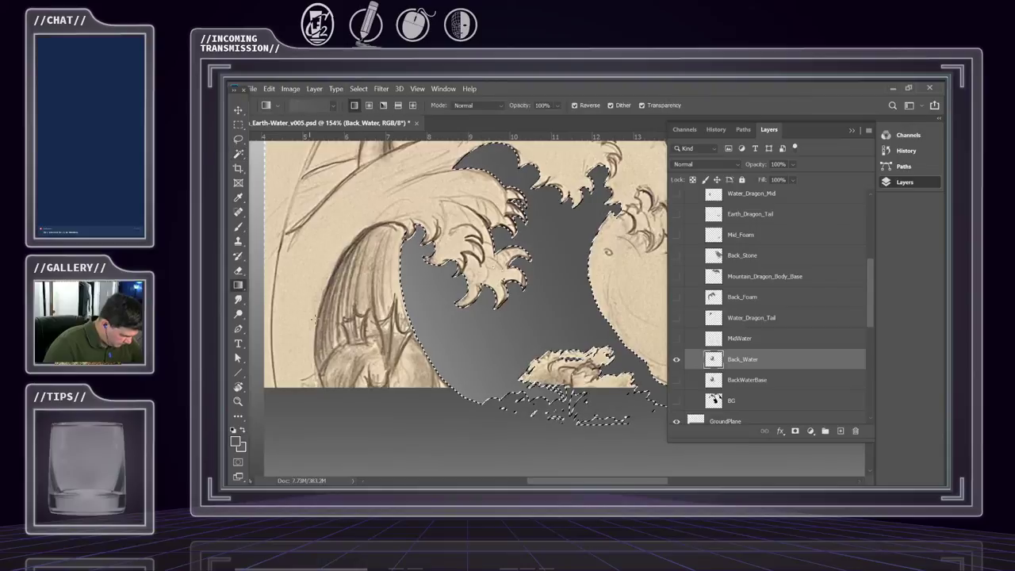
{"action": "key", "text": "g"}
{"action": "left_click_drag", "start_coordinate": [596, 304], "coordinate": [442, 376]}
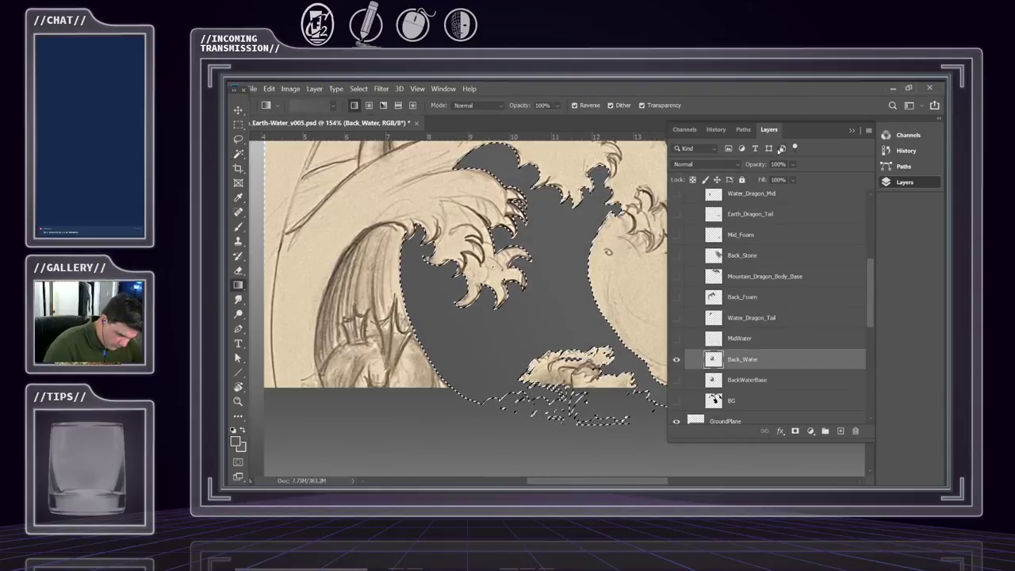
{"action": "left_click", "coordinate": [851, 131]}
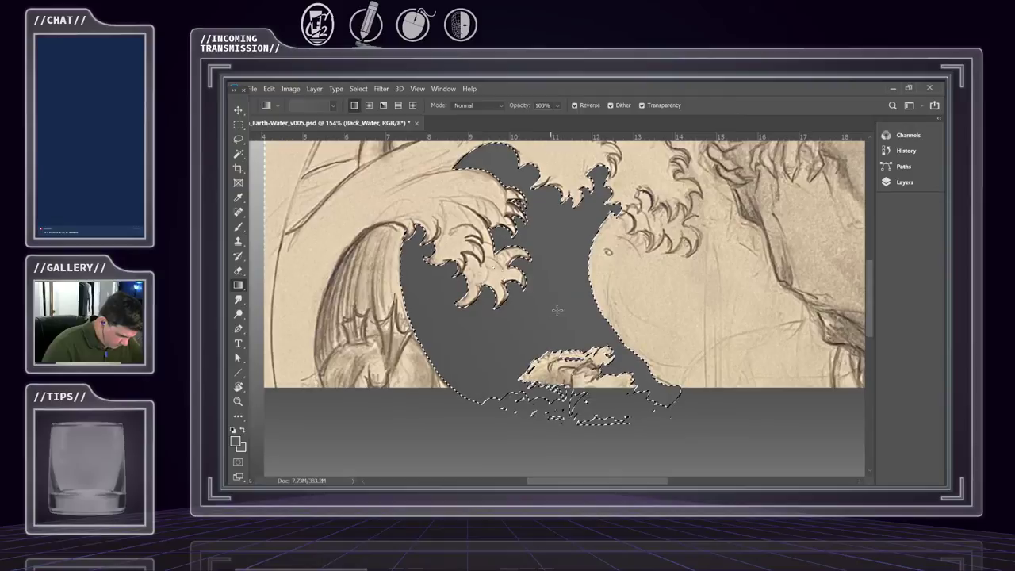
{"action": "mouse_move", "coordinate": [598, 302]}
{"action": "left_mouse_down"}
{"action": "mouse_move", "coordinate": [512, 319]}
{"action": "mouse_move", "coordinate": [420, 361]}
{"action": "left_mouse_up"}
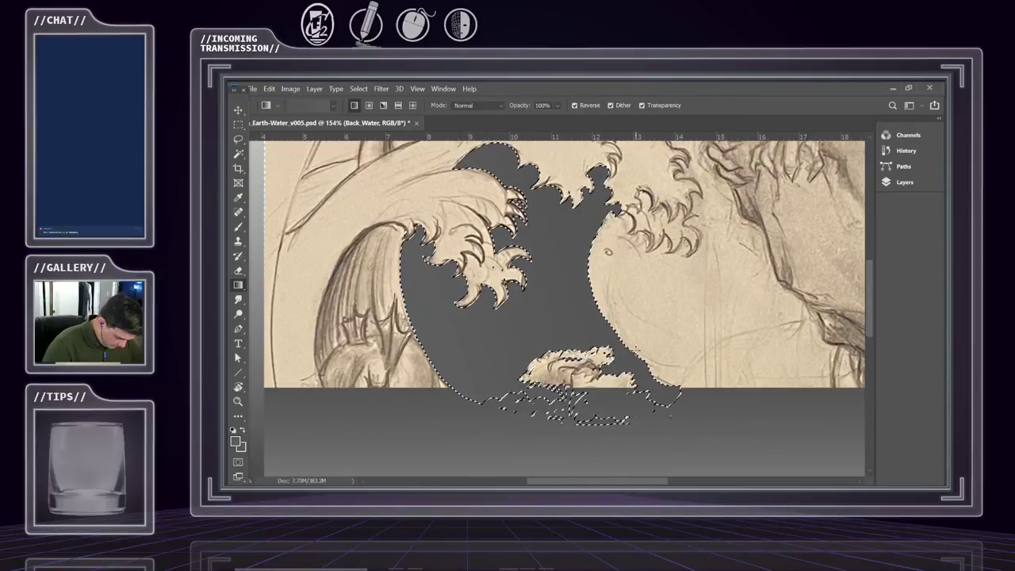
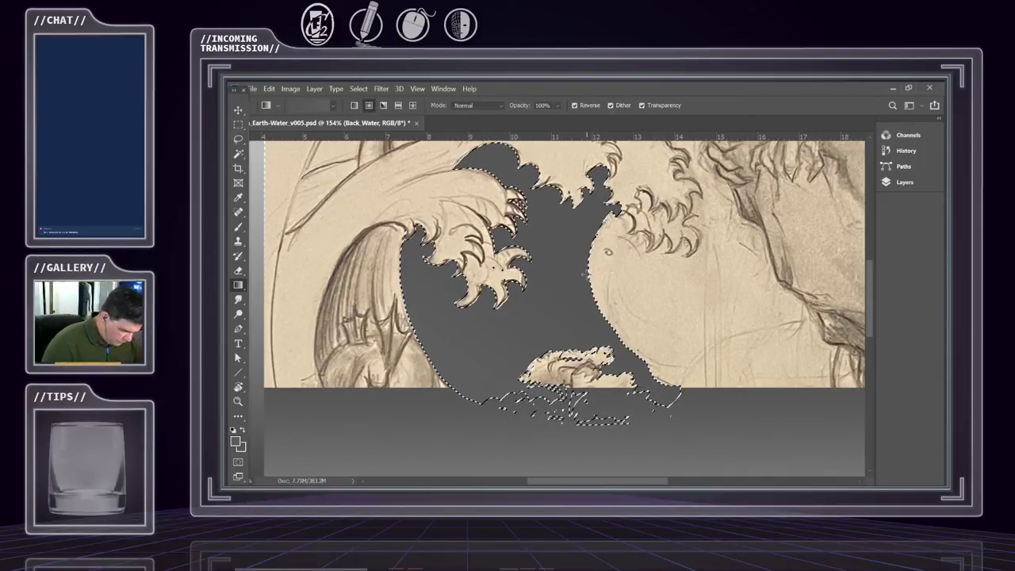
- Drag several linear gradients across the wave selection, then deselect to inspect the result
{"action": "left_click_drag", "start_coordinate": [433, 324], "coordinate": [412, 337]}
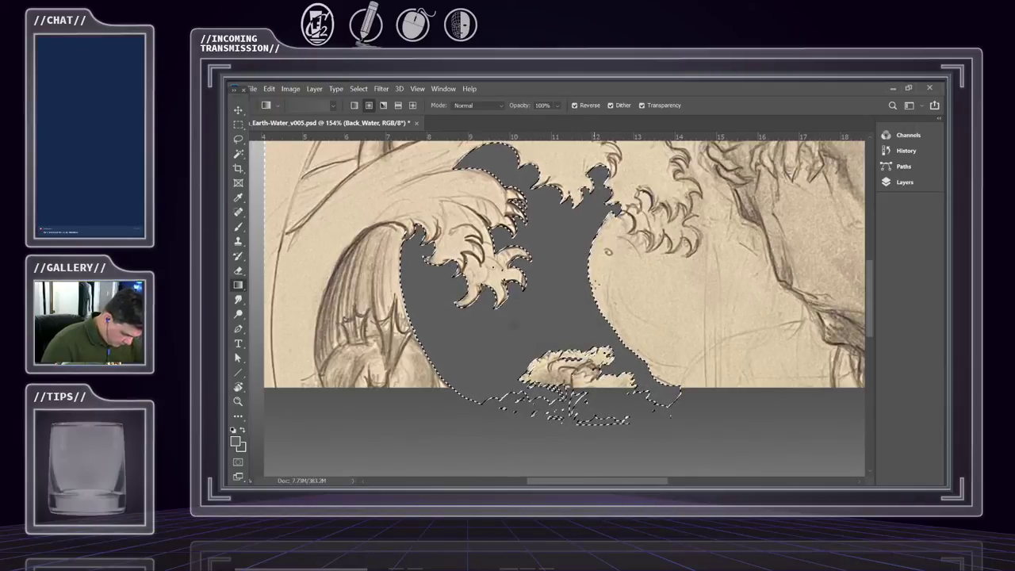
{"action": "left_click_drag", "start_coordinate": [604, 281], "coordinate": [414, 337]}
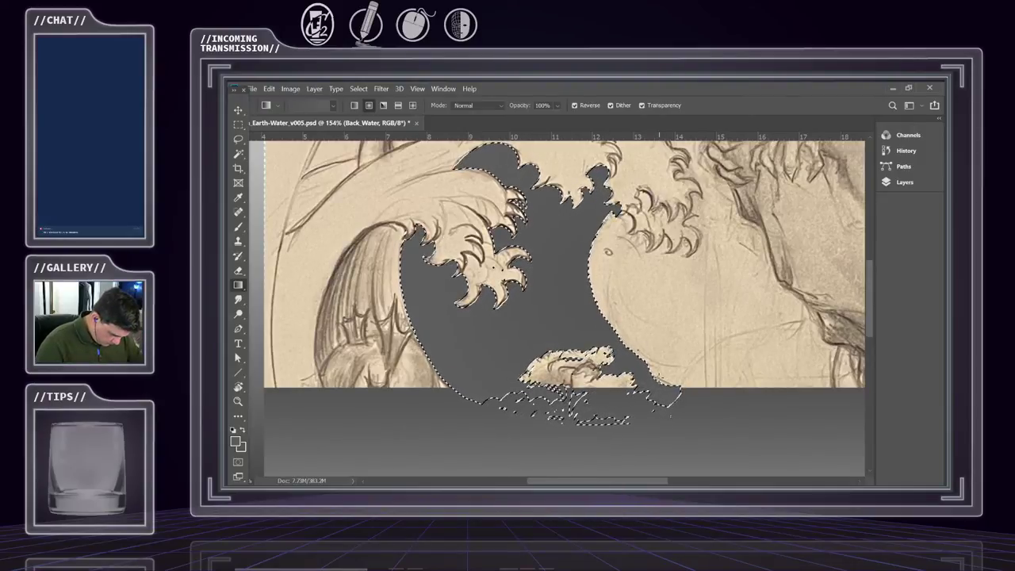
{"action": "mouse_move", "coordinate": [658, 379]}
{"action": "left_mouse_down"}
{"action": "mouse_move", "coordinate": [492, 378]}
{"action": "mouse_move", "coordinate": [447, 176]}
{"action": "left_mouse_up"}
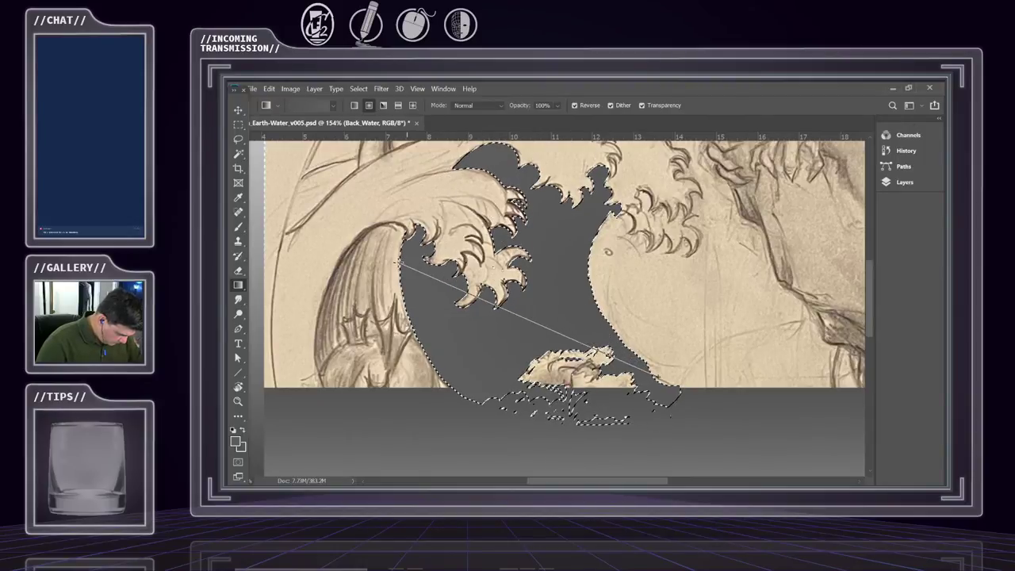
{"action": "left_click_drag", "start_coordinate": [447, 176], "coordinate": [400, 262]}
{"action": "scroll", "coordinate": [617, 268], "scroll_direction": "up", "scroll_amount": 2}
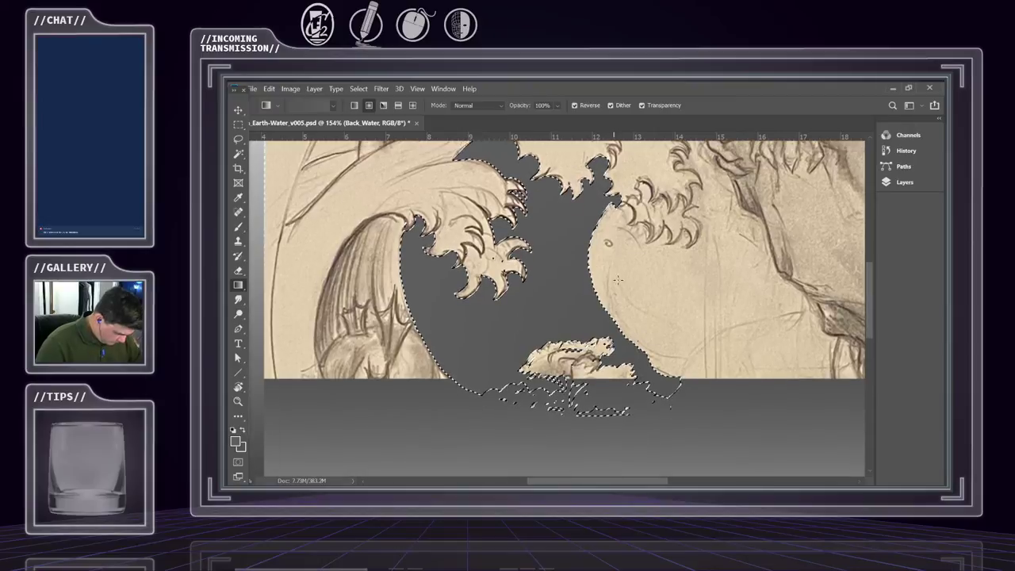
{"action": "key", "text": "m"}
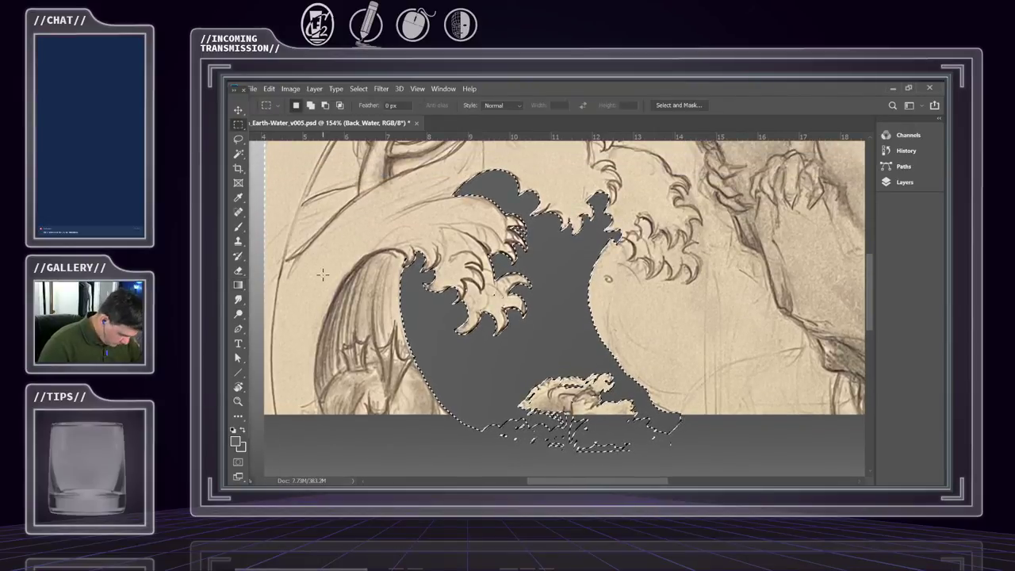
{"action": "key", "text": "ctrl+d"}
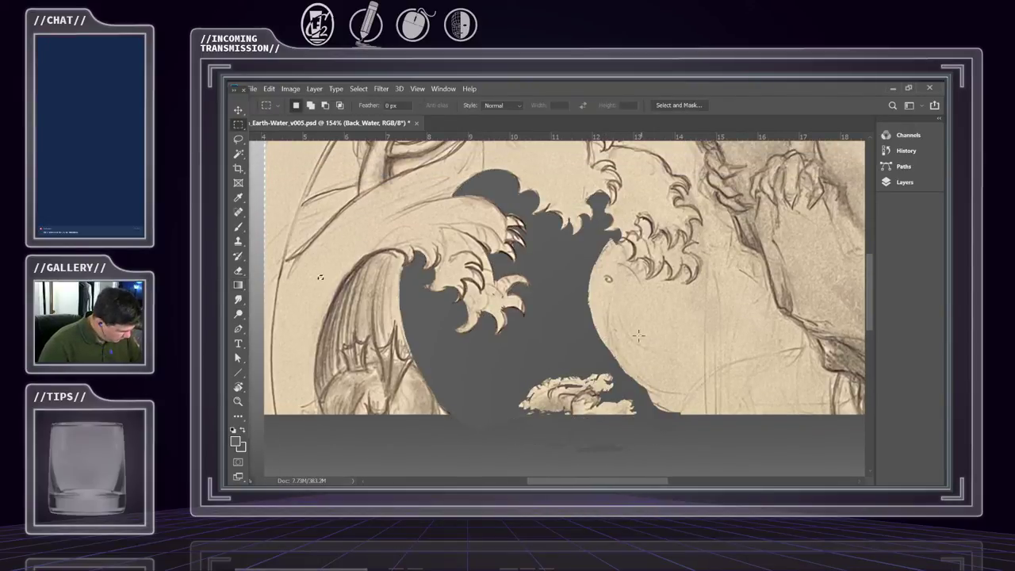
- Reselect the grey wave, reapply a longer diagonal gradient inside it, and deselect
{"action": "key", "text": "ctrl+shift+d"}
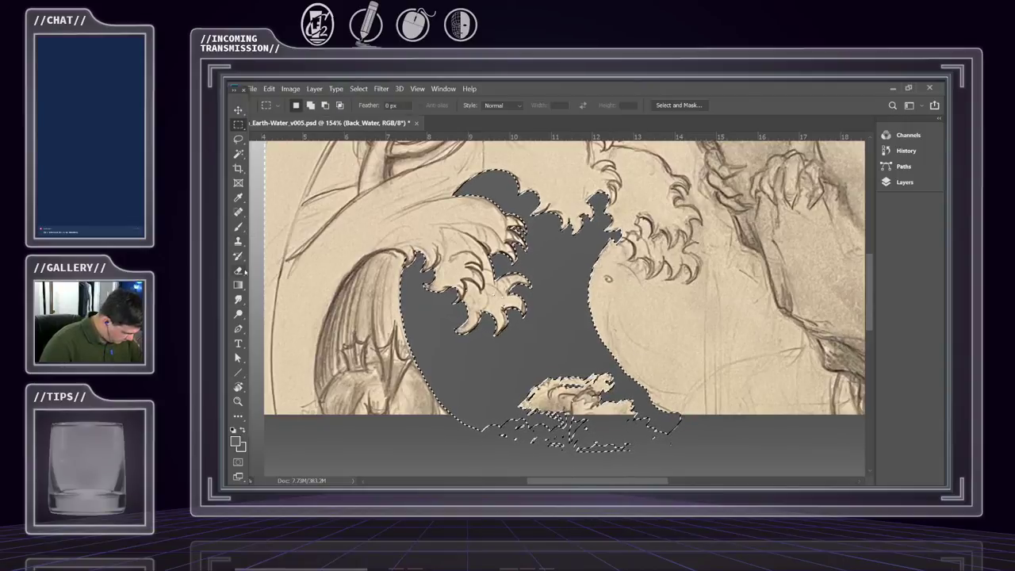
{"action": "left_click", "coordinate": [238, 283]}
{"action": "mouse_move", "coordinate": [672, 432]}
{"action": "left_mouse_down"}
{"action": "mouse_move", "coordinate": [506, 369]}
{"action": "mouse_move", "coordinate": [440, 169]}
{"action": "left_mouse_up"}
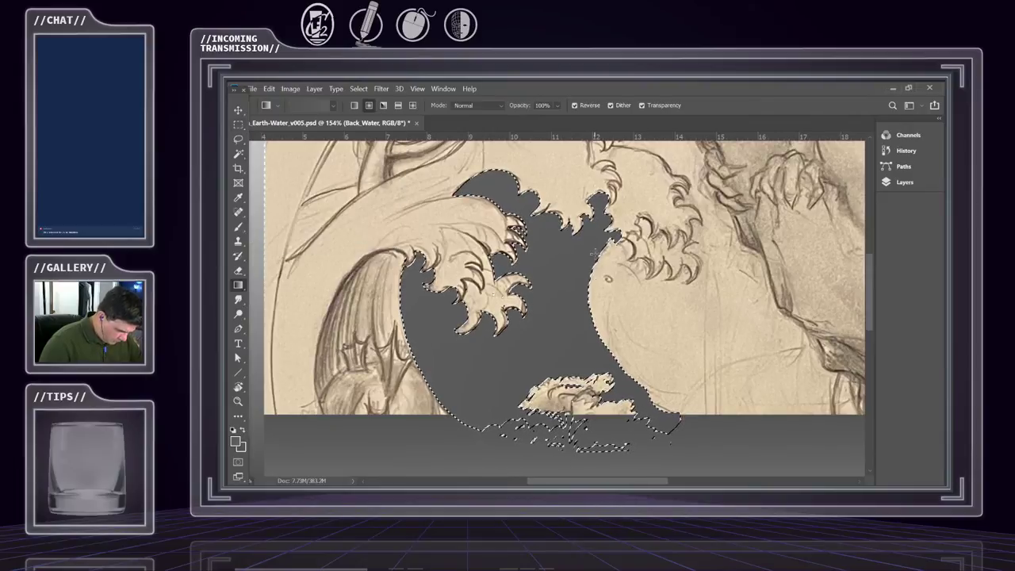
{"action": "left_click_drag", "start_coordinate": [594, 253], "coordinate": [407, 448]}
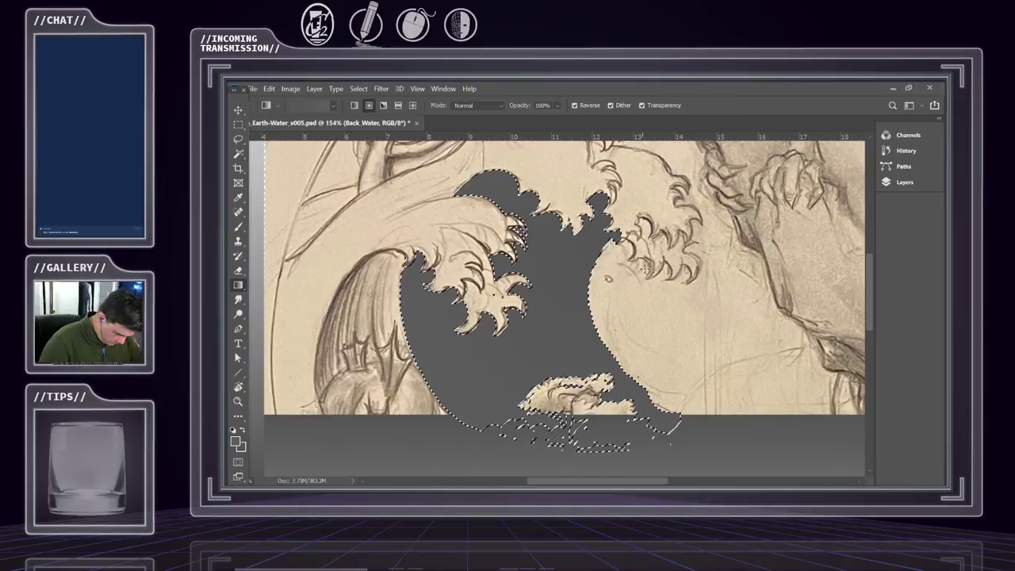
{"action": "mouse_move", "coordinate": [658, 267]}
{"action": "left_mouse_down"}
{"action": "mouse_move", "coordinate": [393, 450]}
{"action": "mouse_move", "coordinate": [377, 444]}
{"action": "left_mouse_up"}
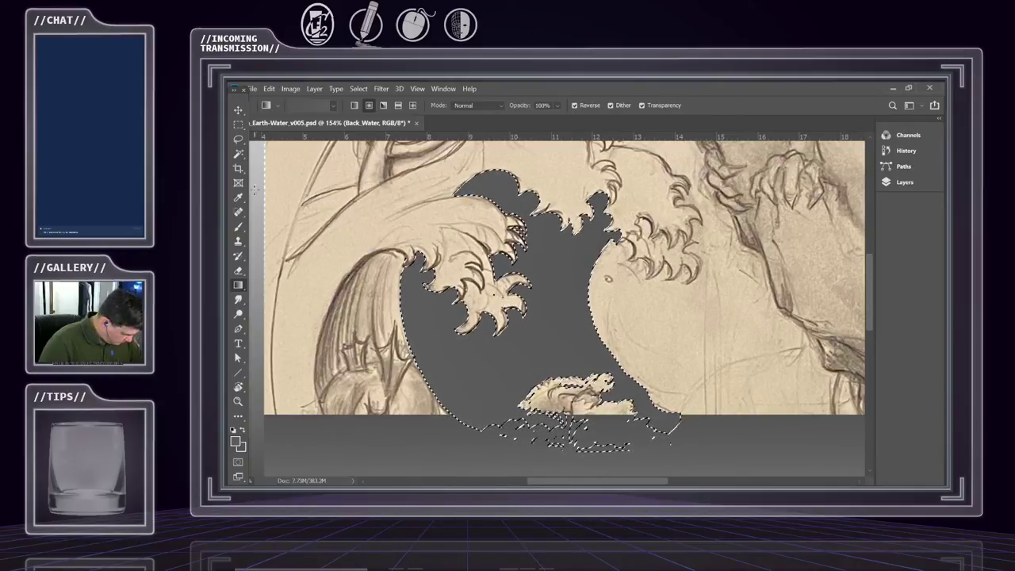
{"action": "left_click", "coordinate": [238, 124]}
{"action": "key", "text": "ctrl+d"}
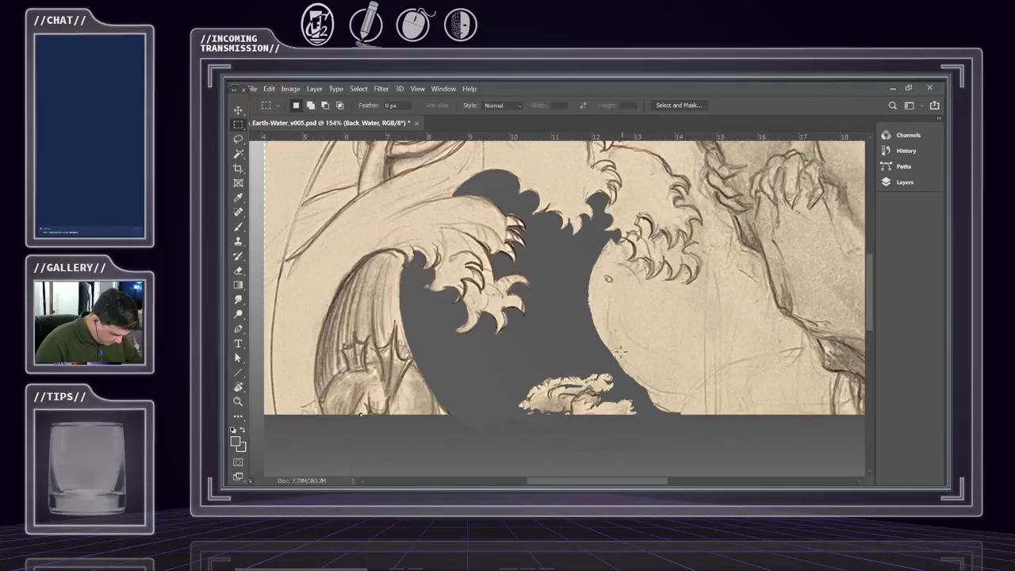
- Reselect the wave and drag a Linear gradient that darkens its grey fill
{"action": "key", "text": "ctrl+shift+d"}
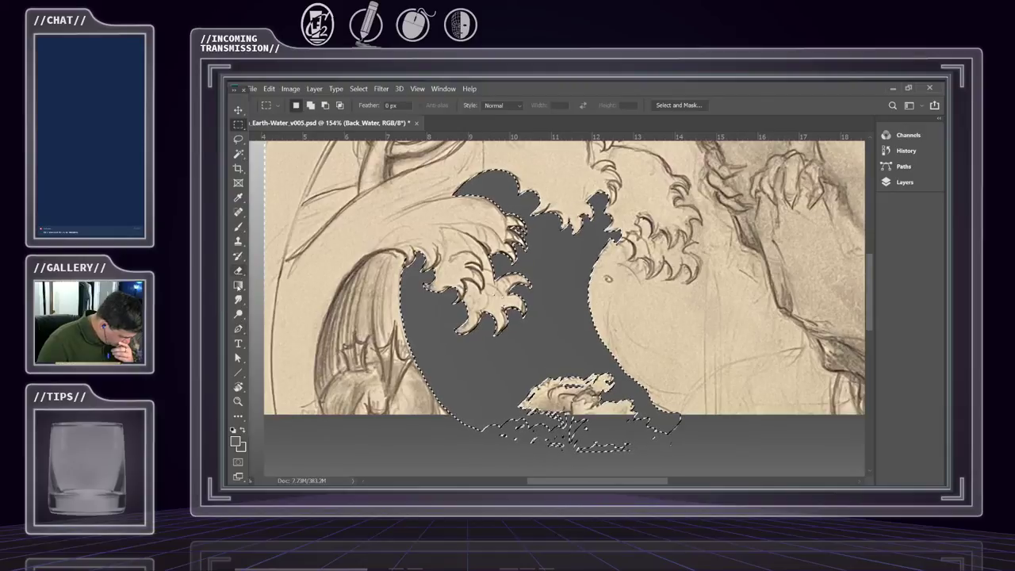
{"action": "left_click", "coordinate": [238, 284]}
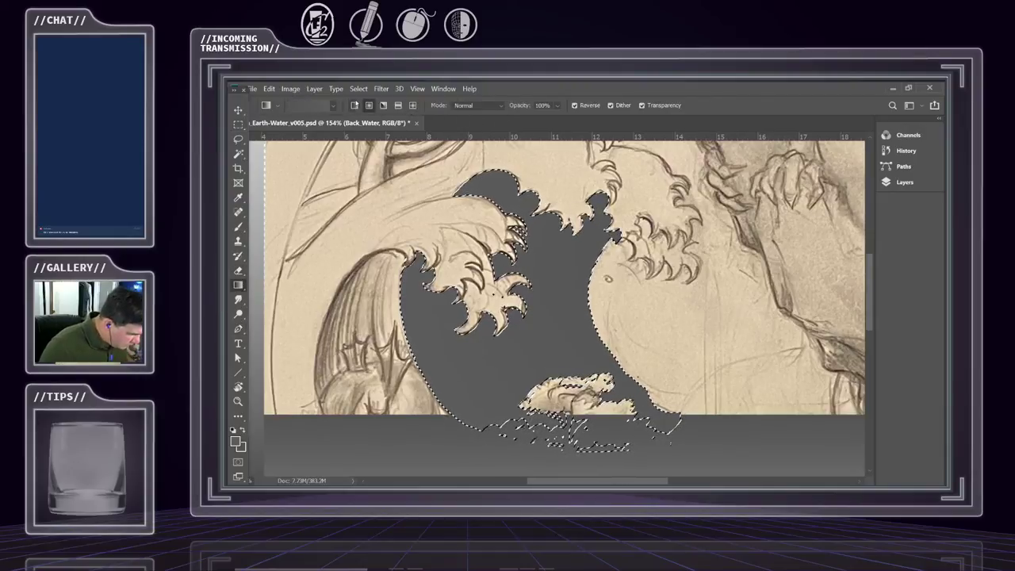
{"action": "left_click", "coordinate": [354, 105]}
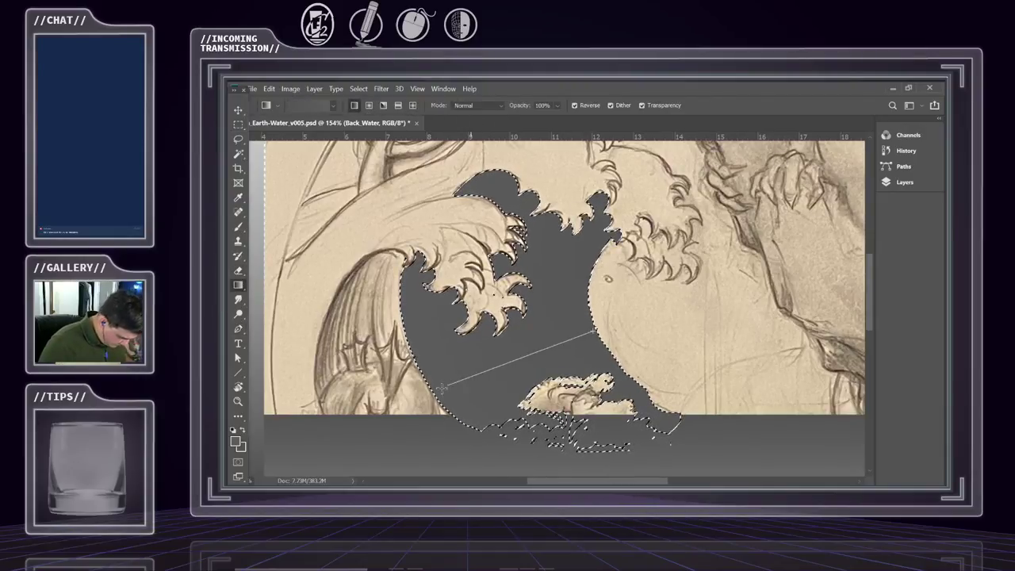
{"action": "left_click_drag", "start_coordinate": [595, 332], "coordinate": [433, 392]}
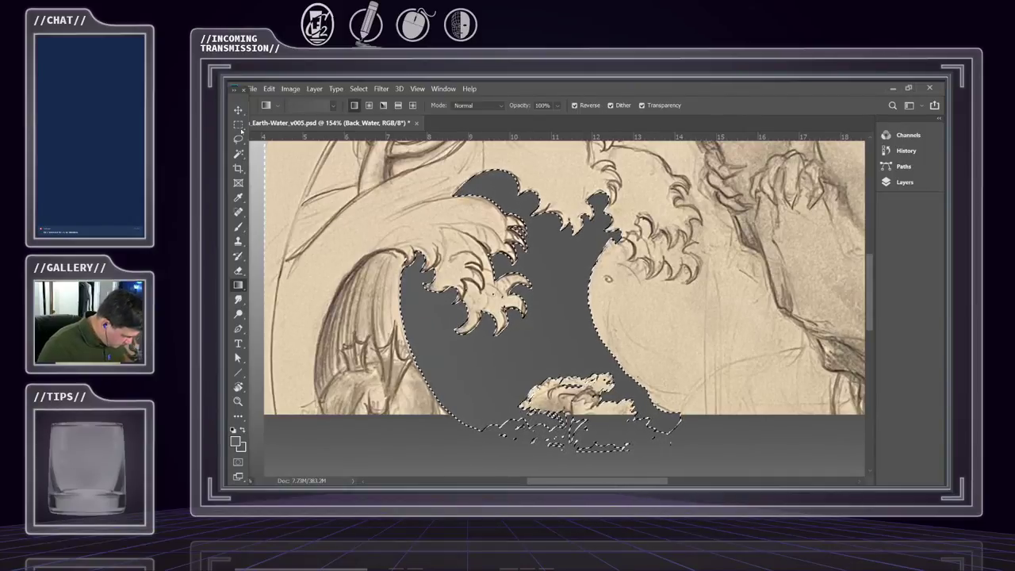
{"action": "key", "text": "m"}
{"action": "left_click", "coordinate": [366, 377]}
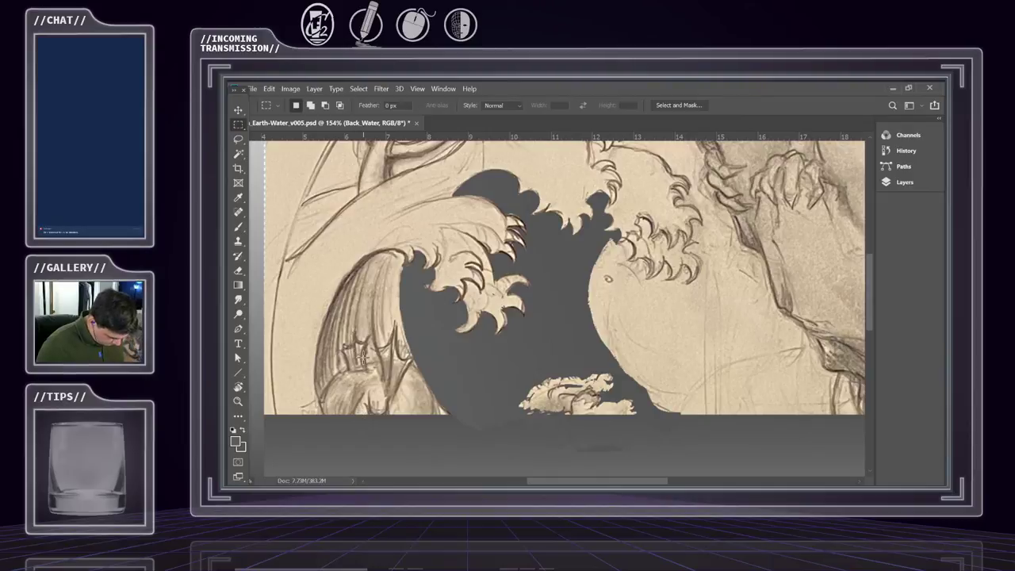
- Reselect the wave with the Gradient tool, then deselect and zoom out to review
{"action": "key", "text": "ctrl+shift+d"}
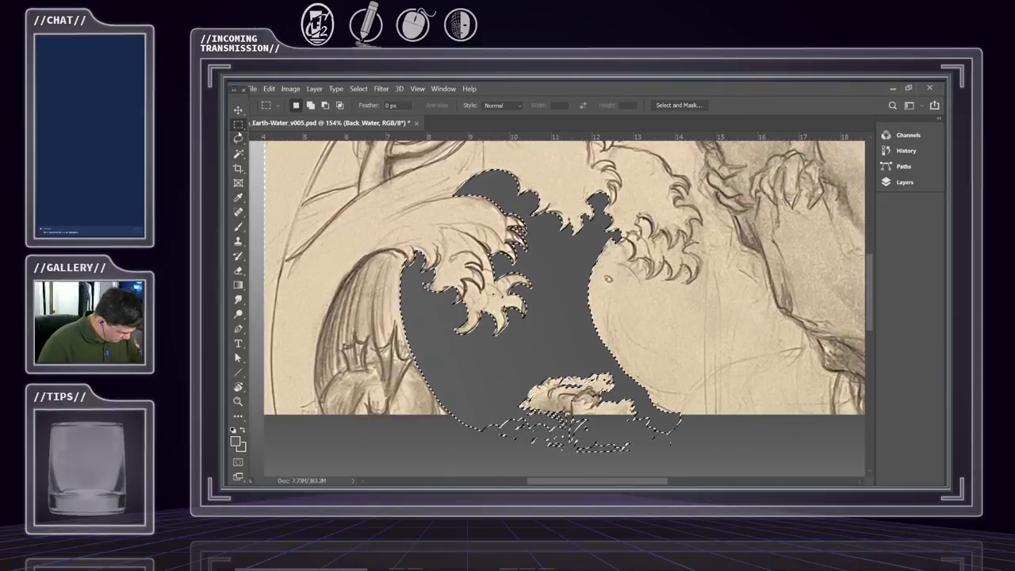
{"action": "key", "text": "g"}
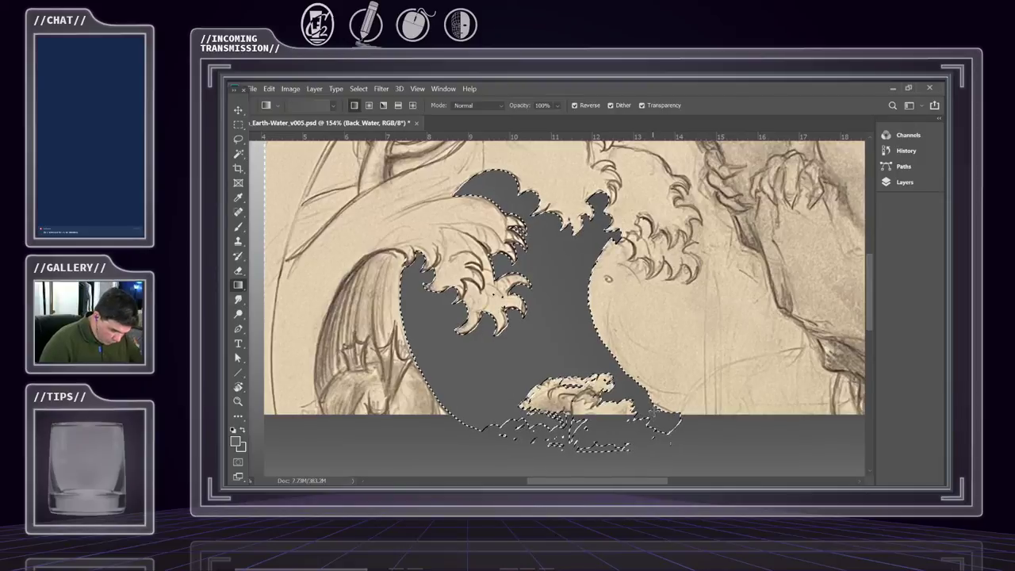
{"action": "left_click", "coordinate": [238, 125]}
{"action": "left_click", "coordinate": [470, 409]}
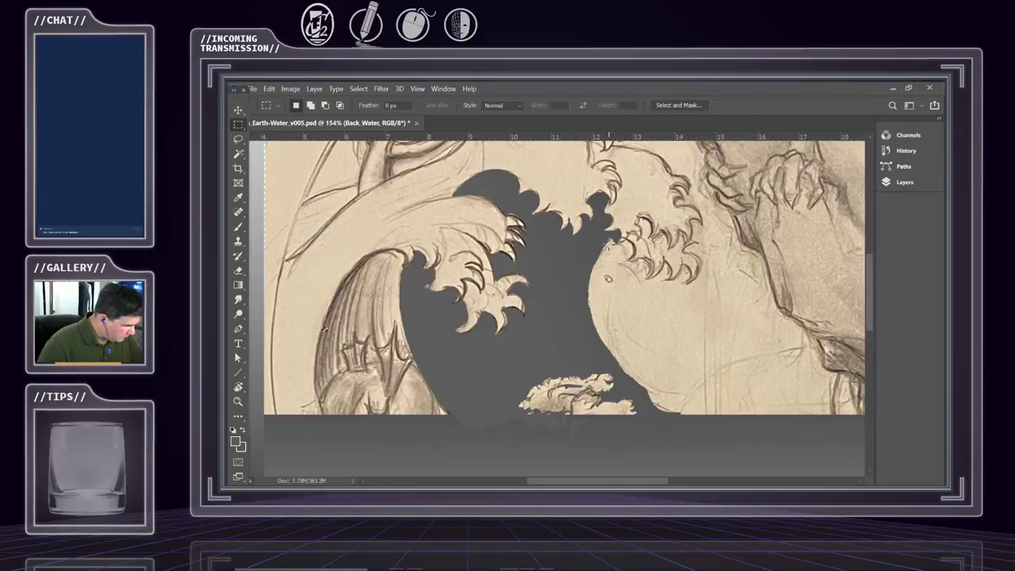
{"action": "key", "text": "z"}
{"action": "left_click", "coordinate": [595, 303], "text": "alt"}
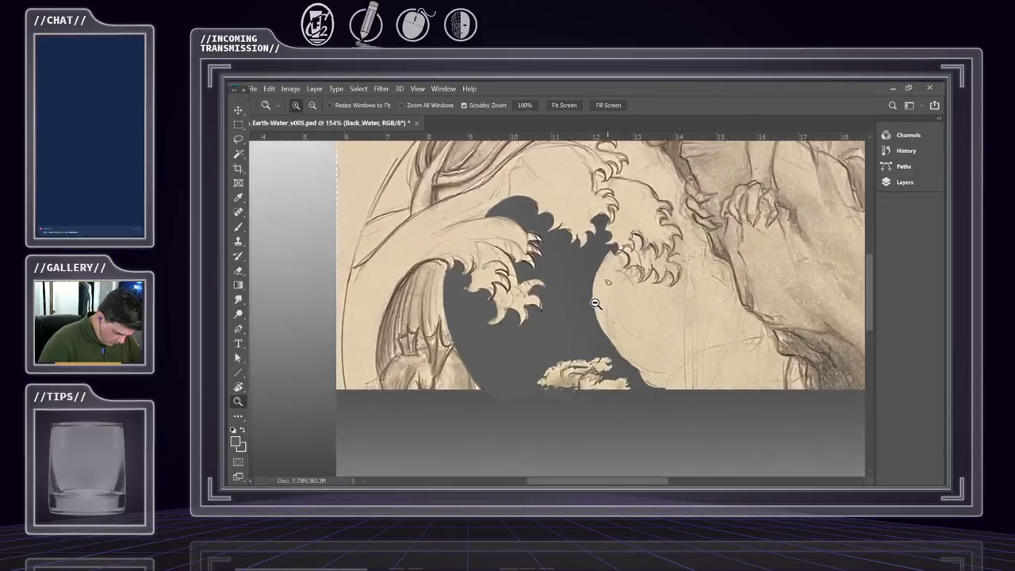
- Drop the wave selection, zoom and pan around the tsuba, then open the Layers panel
{"action": "mouse_move", "coordinate": [595, 303]}
{"action": "left_mouse_down"}
{"action": "mouse_move", "coordinate": [600, 353]}
{"action": "mouse_move", "coordinate": [589, 356]}
{"action": "left_mouse_up"}
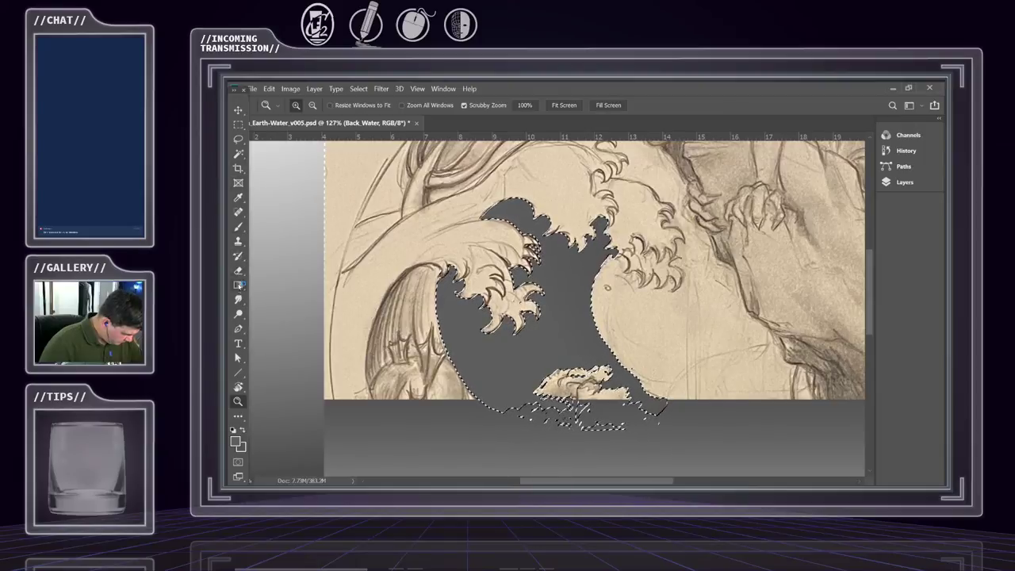
{"action": "left_click", "coordinate": [238, 285]}
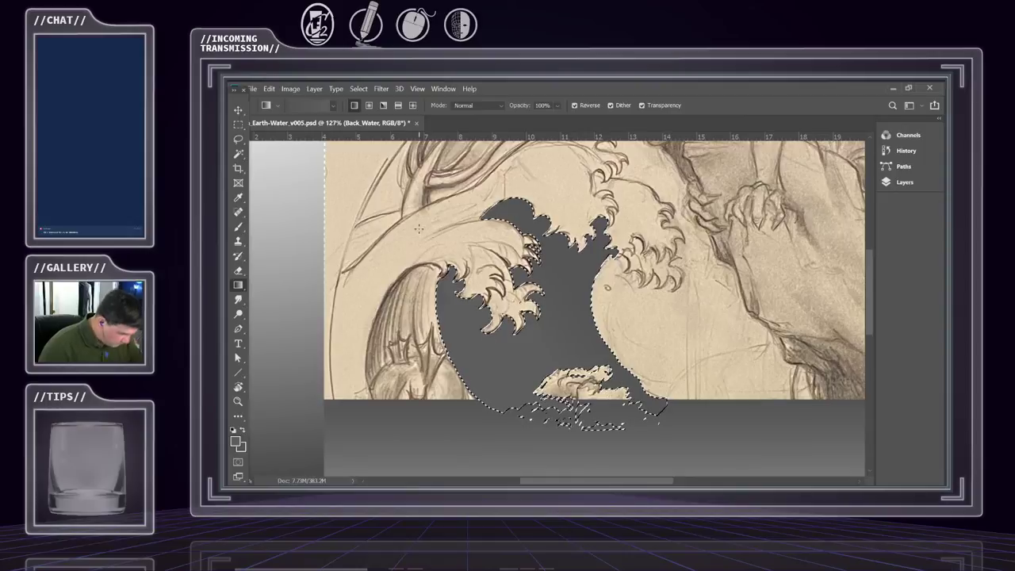
{"action": "left_click", "coordinate": [238, 124]}
{"action": "left_click", "coordinate": [498, 373]}
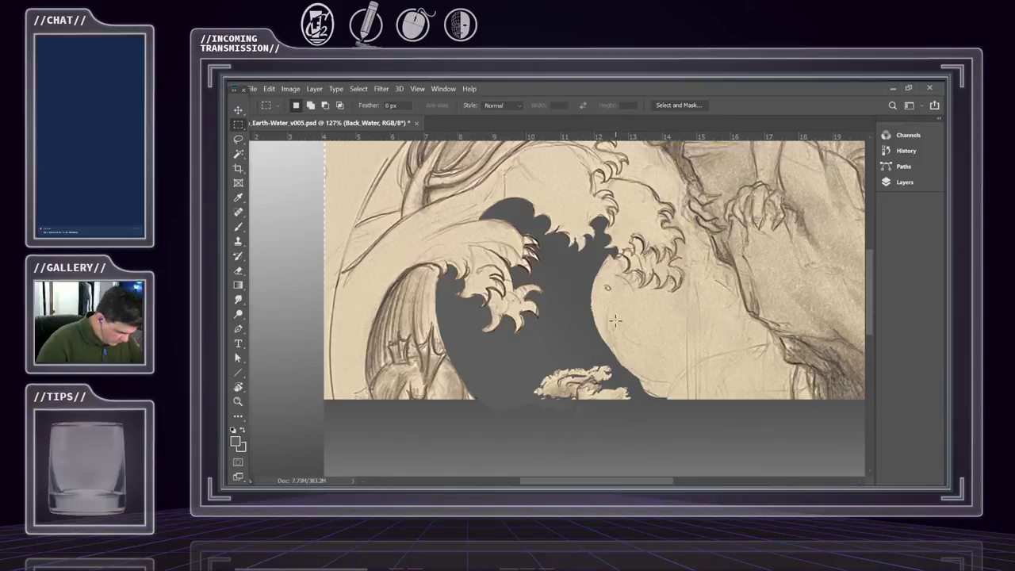
{"action": "key", "text": "z"}
{"action": "left_click_drag", "start_coordinate": [641, 333], "coordinate": [645, 362]}
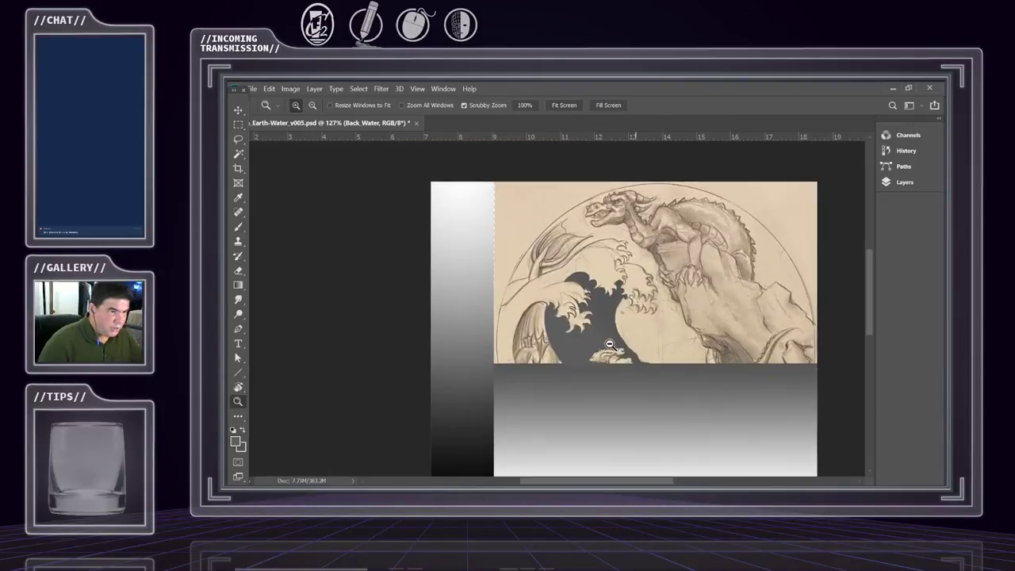
{"action": "mouse_move", "coordinate": [533, 296]}
{"action": "left_mouse_down"}
{"action": "mouse_move", "coordinate": [571, 301]}
{"action": "mouse_move", "coordinate": [547, 267]}
{"action": "mouse_move", "coordinate": [558, 294]}
{"action": "left_mouse_up"}
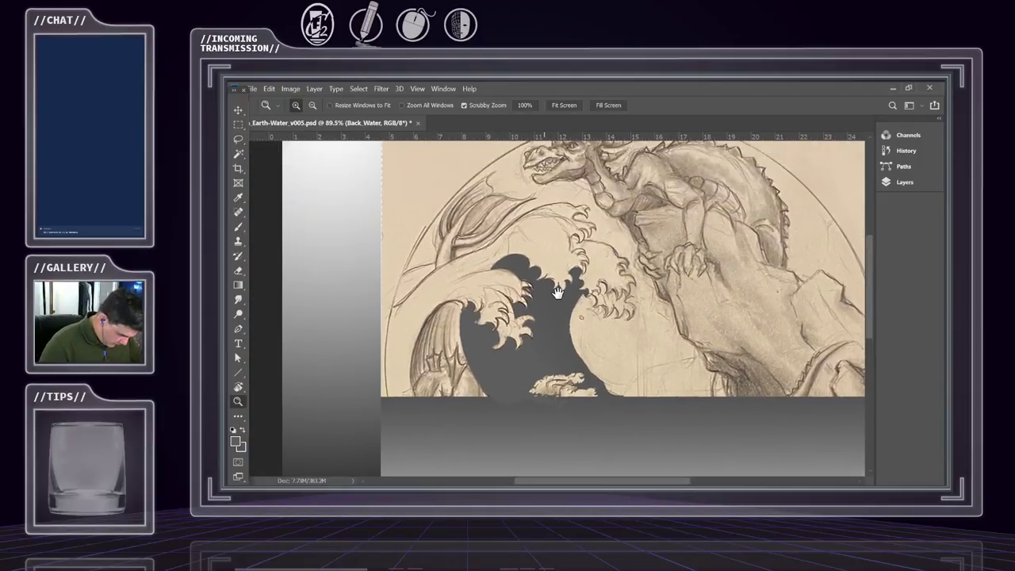
{"action": "left_click_drag", "start_coordinate": [623, 337], "coordinate": [633, 294]}
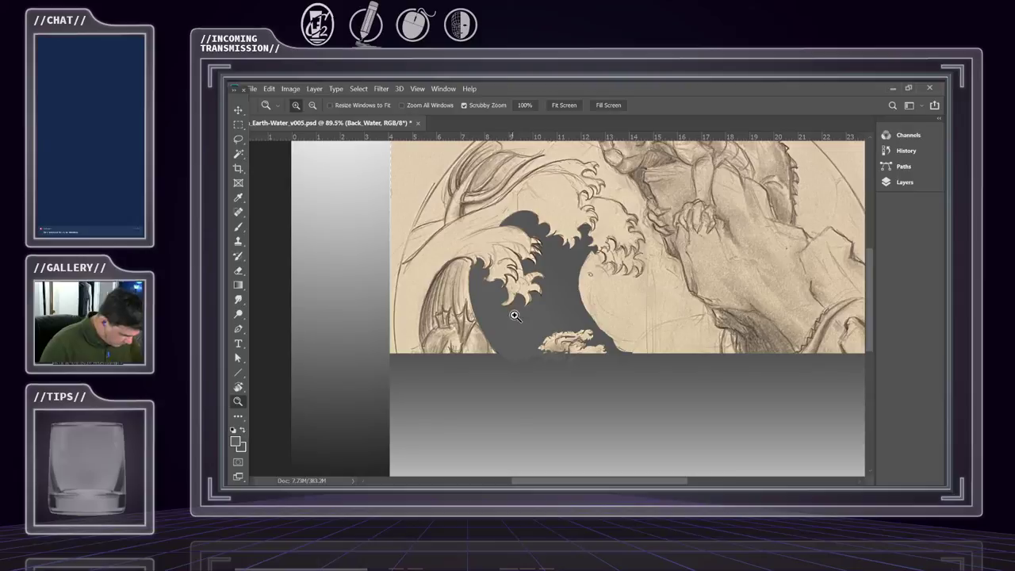
{"action": "left_click", "coordinate": [904, 183]}
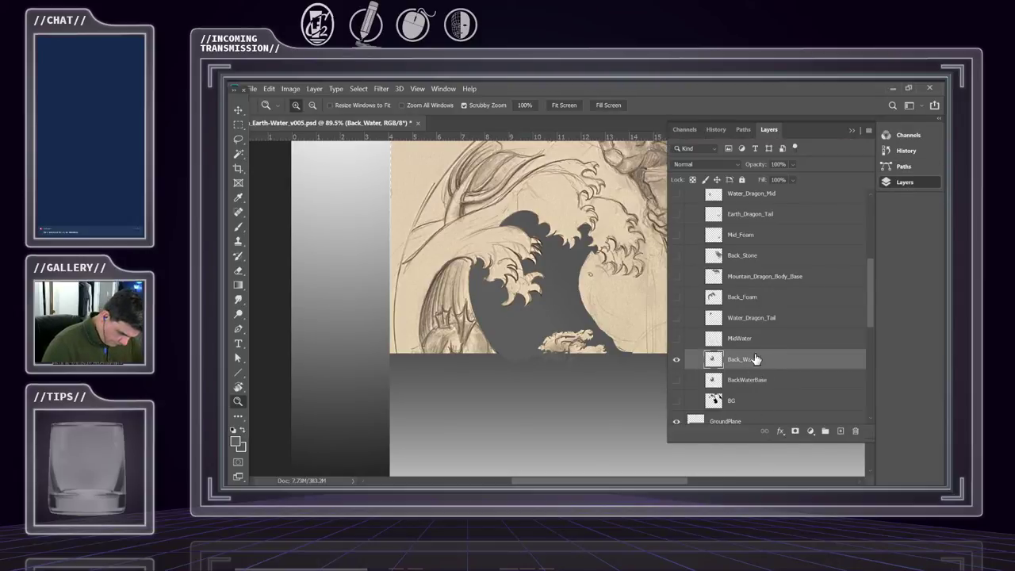
- Show and select Back_Foam, set its Fill to 45%, and bring up Duplicate Layer
{"action": "left_click", "coordinate": [677, 300]}
{"action": "left_click", "coordinate": [758, 302]}
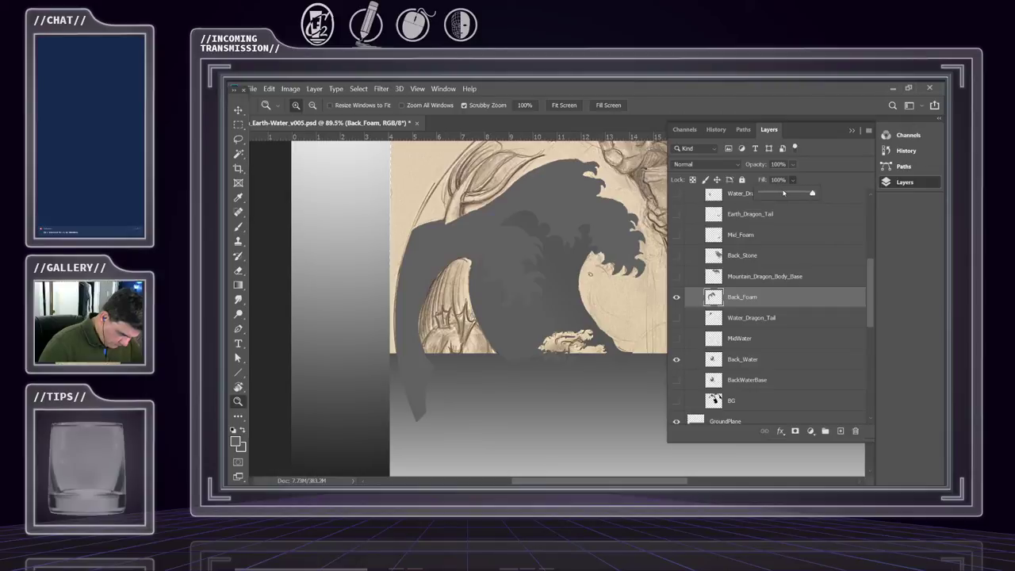
{"action": "left_click", "coordinate": [783, 193]}
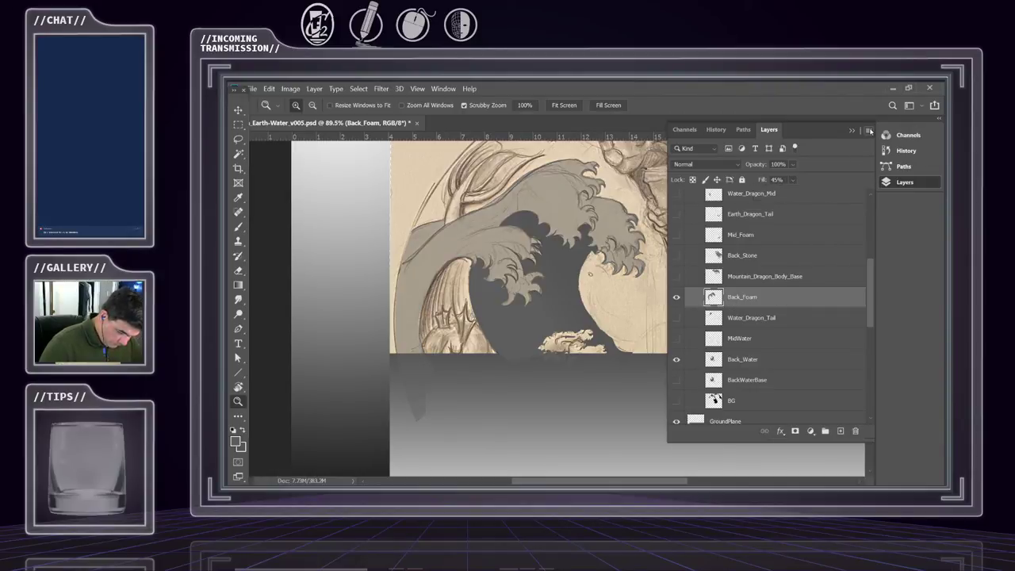
{"action": "left_click", "coordinate": [869, 131]}
{"action": "left_click", "coordinate": [754, 184]}
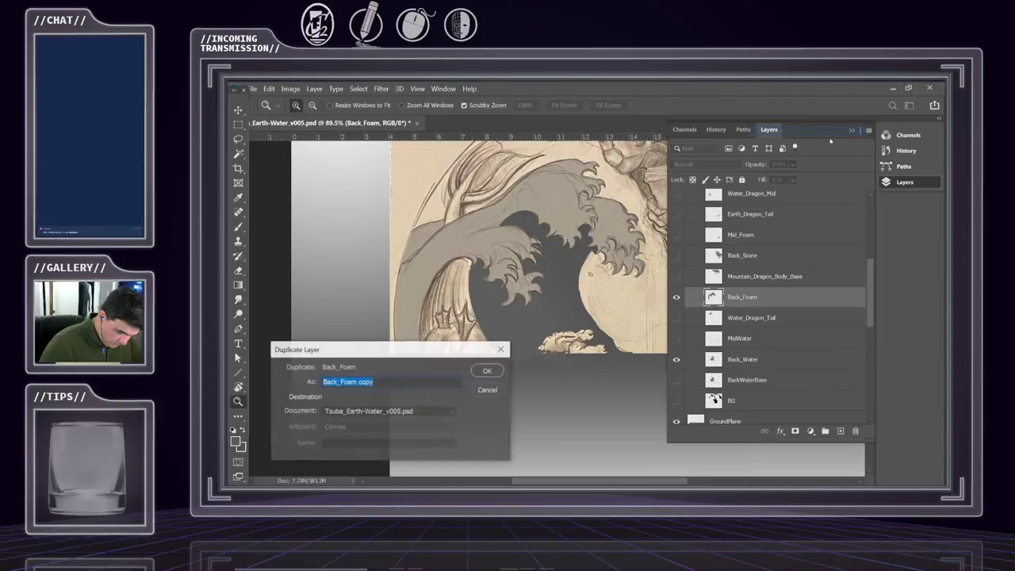
- Create the Back_Foam copy layer, hide Back_Foam, and Magic Wand-select the grey wave
{"action": "left_click", "coordinate": [488, 370]}
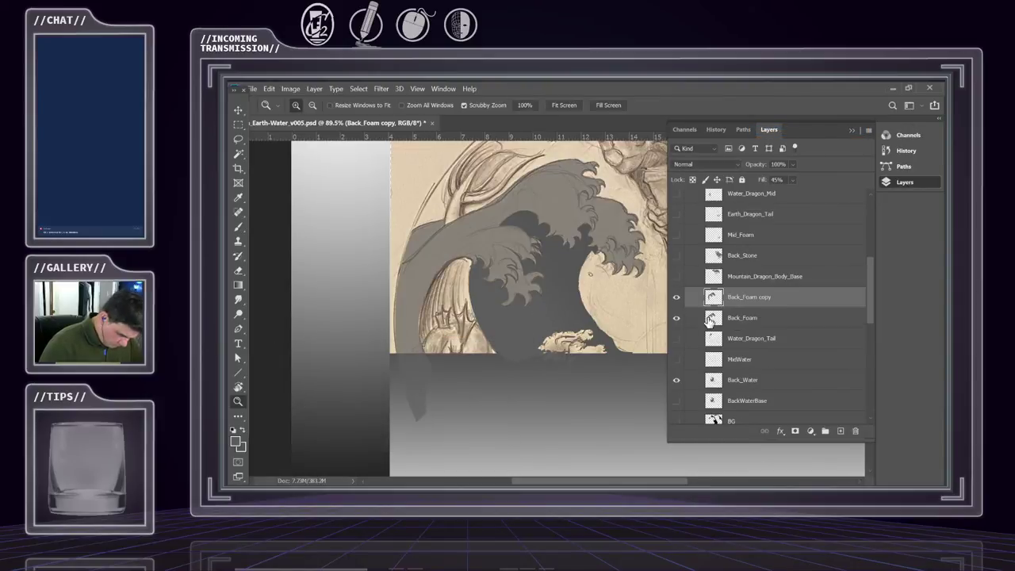
{"action": "left_click", "coordinate": [675, 318]}
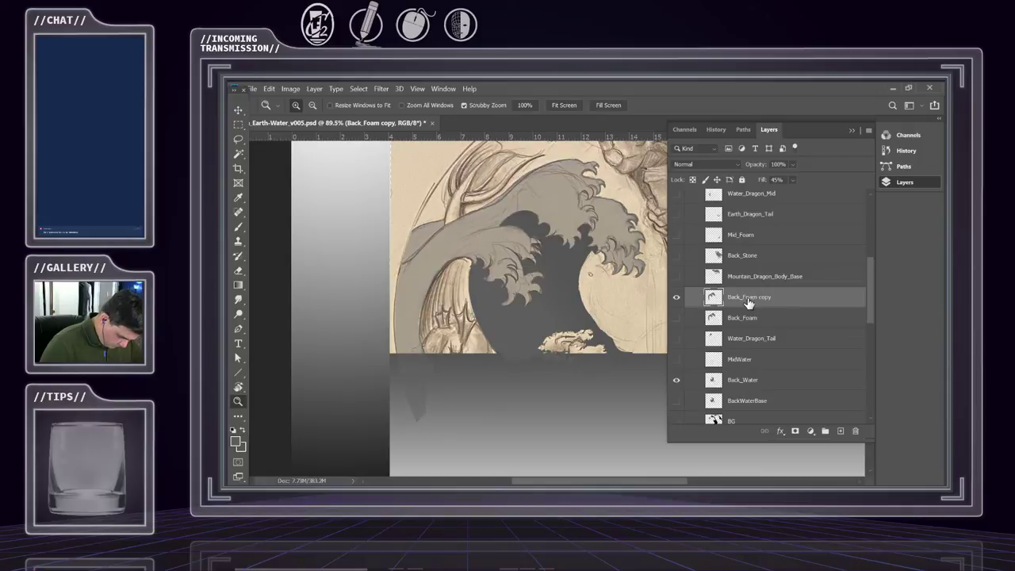
{"action": "left_click", "coordinate": [238, 152]}
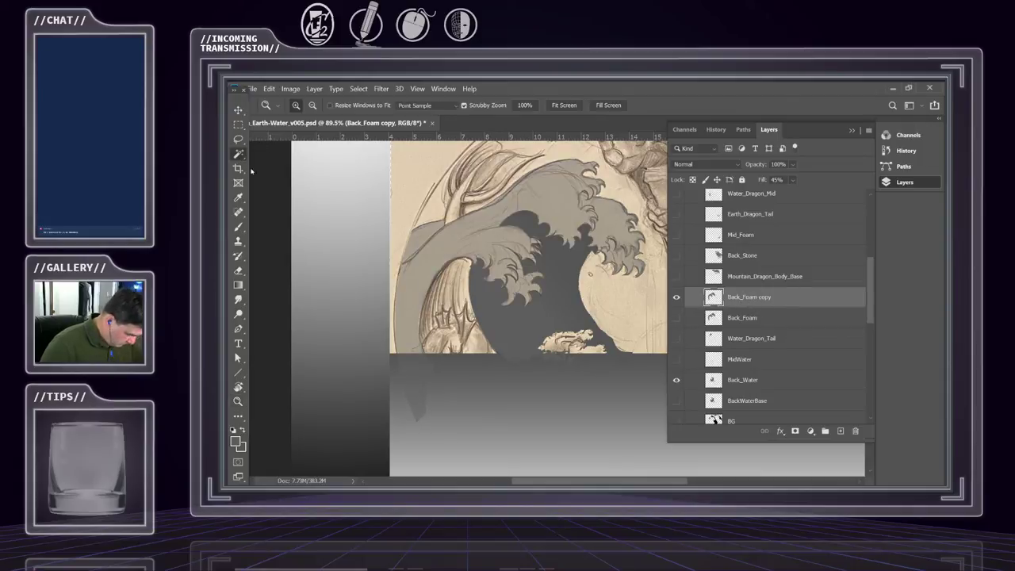
{"action": "left_click", "coordinate": [474, 228]}
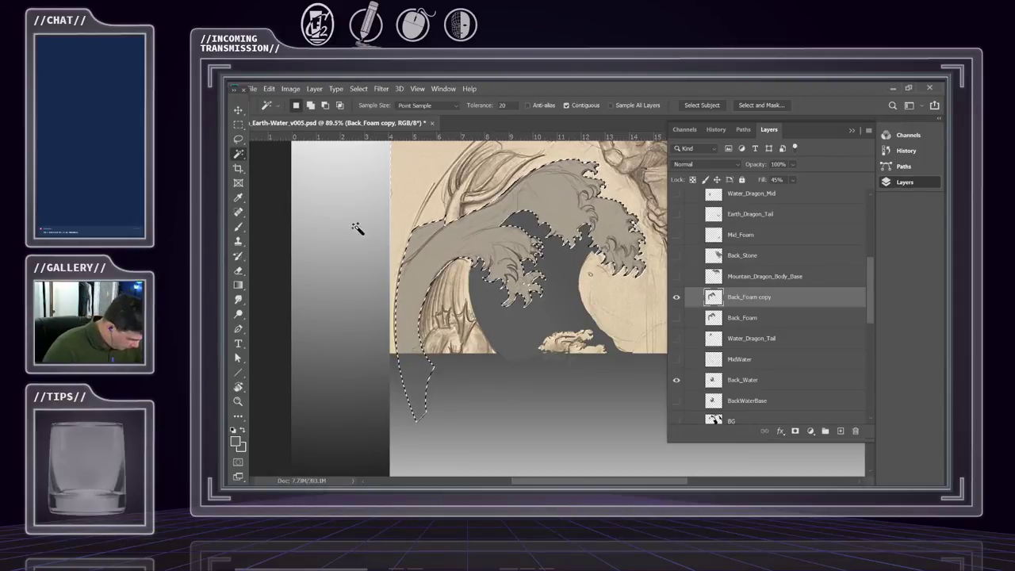
- Lasso-subtract a diagonal cut across the wave's upper-left shoulder from the selection
{"action": "left_click", "coordinate": [238, 140]}
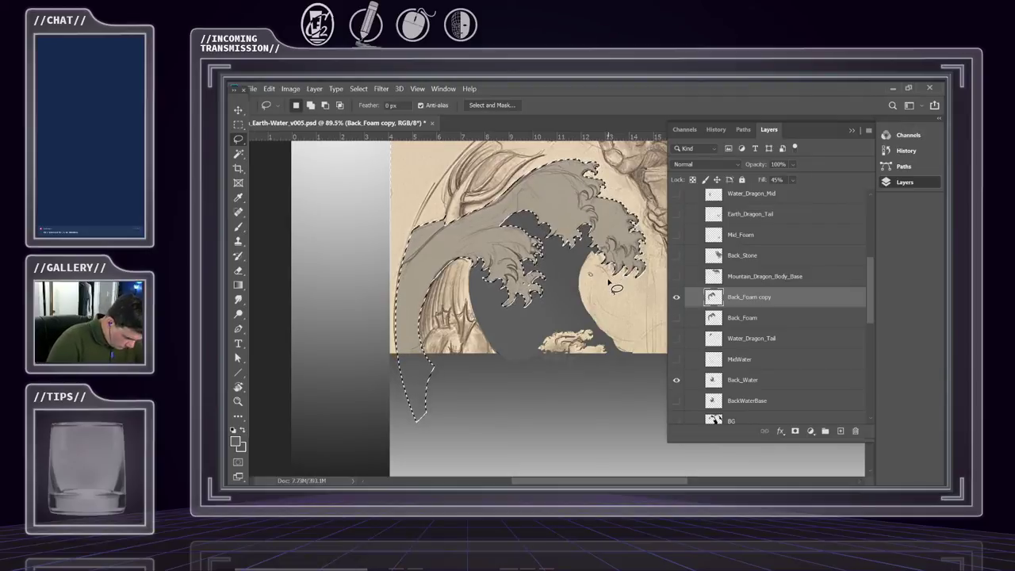
{"action": "key", "text": "z"}
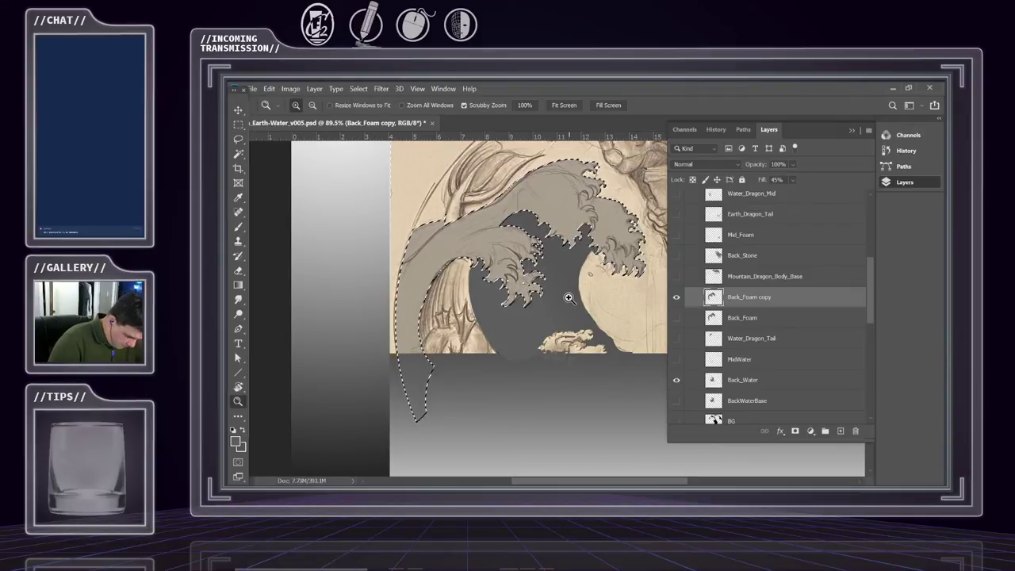
{"action": "mouse_move", "coordinate": [555, 295]}
{"action": "left_mouse_down"}
{"action": "mouse_move", "coordinate": [562, 291]}
{"action": "mouse_move", "coordinate": [552, 365]}
{"action": "left_mouse_up"}
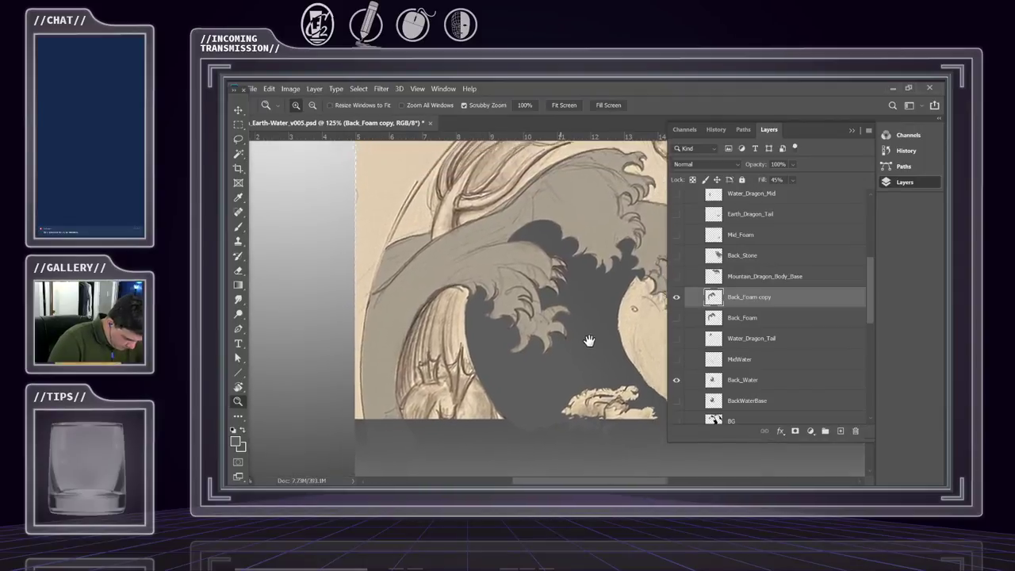
{"action": "left_click_drag", "start_coordinate": [639, 344], "coordinate": [556, 352]}
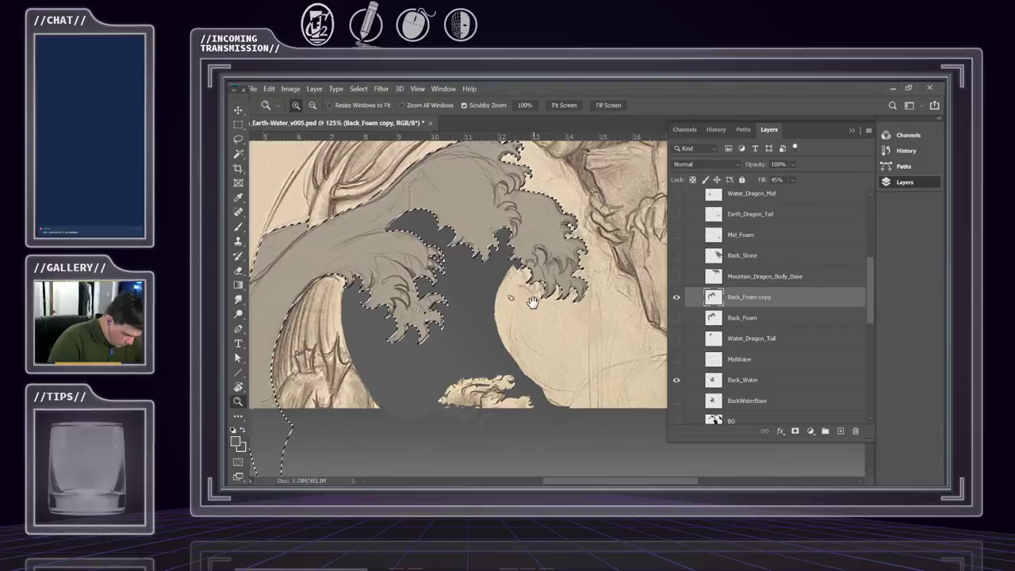
{"action": "mouse_move", "coordinate": [532, 295]}
{"action": "left_mouse_down"}
{"action": "mouse_move", "coordinate": [560, 364]}
{"action": "mouse_move", "coordinate": [619, 349]}
{"action": "left_mouse_up"}
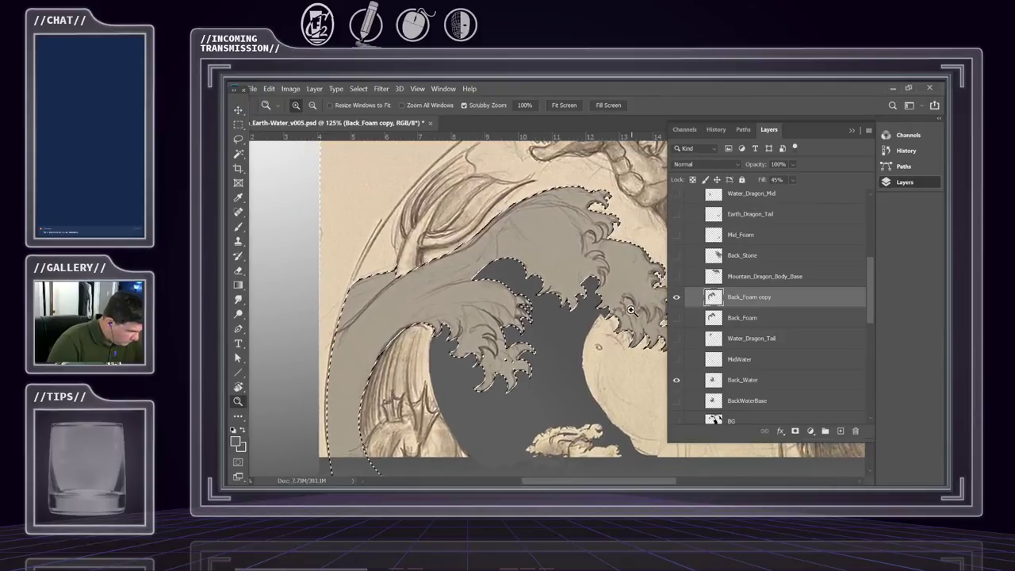
{"action": "left_click", "coordinate": [532, 323]}
{"action": "left_click_drag", "start_coordinate": [531, 323], "coordinate": [578, 328]}
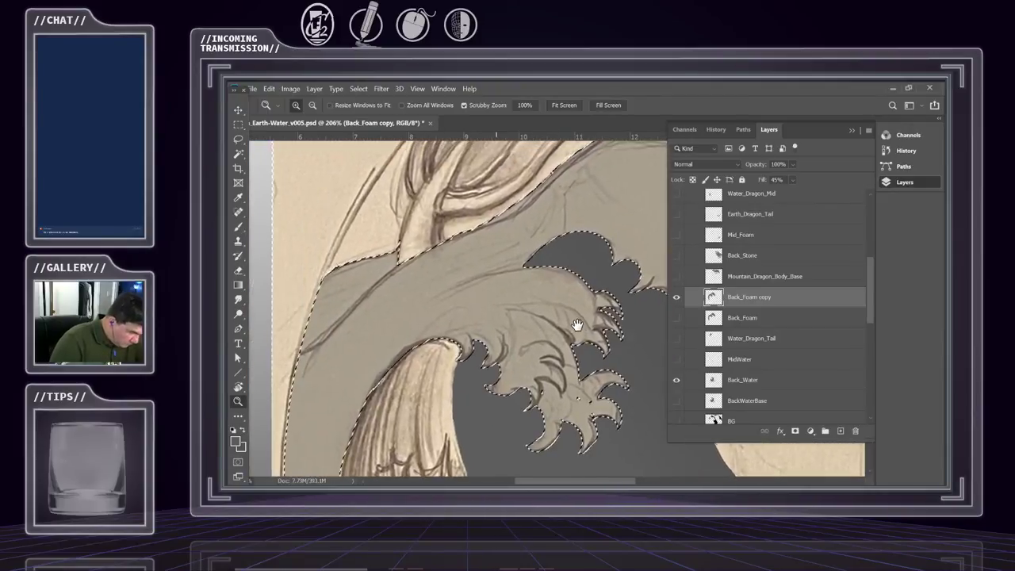
{"action": "key", "text": "l"}
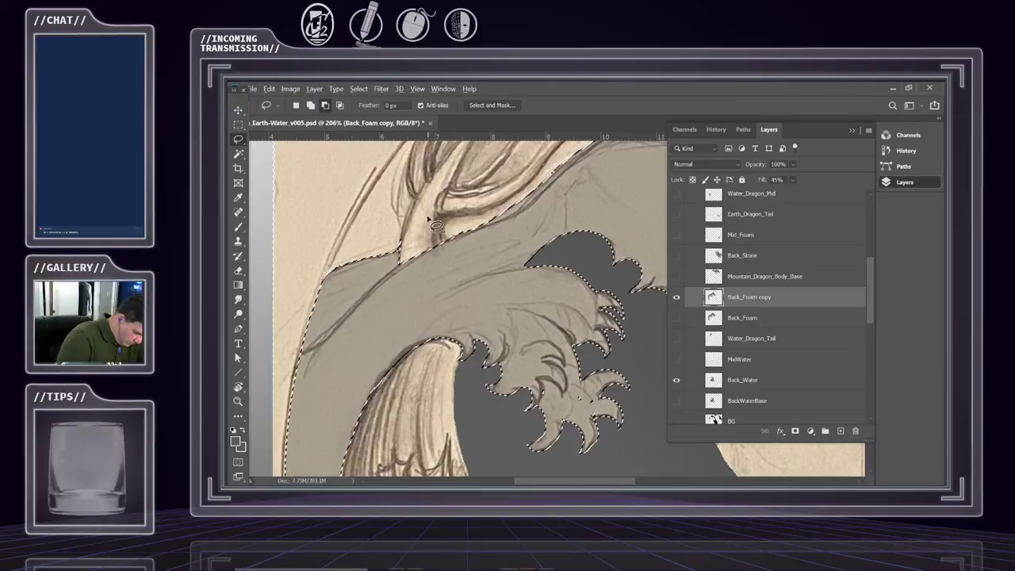
{"action": "left_click_drag", "start_coordinate": [379, 252], "coordinate": [448, 222]}
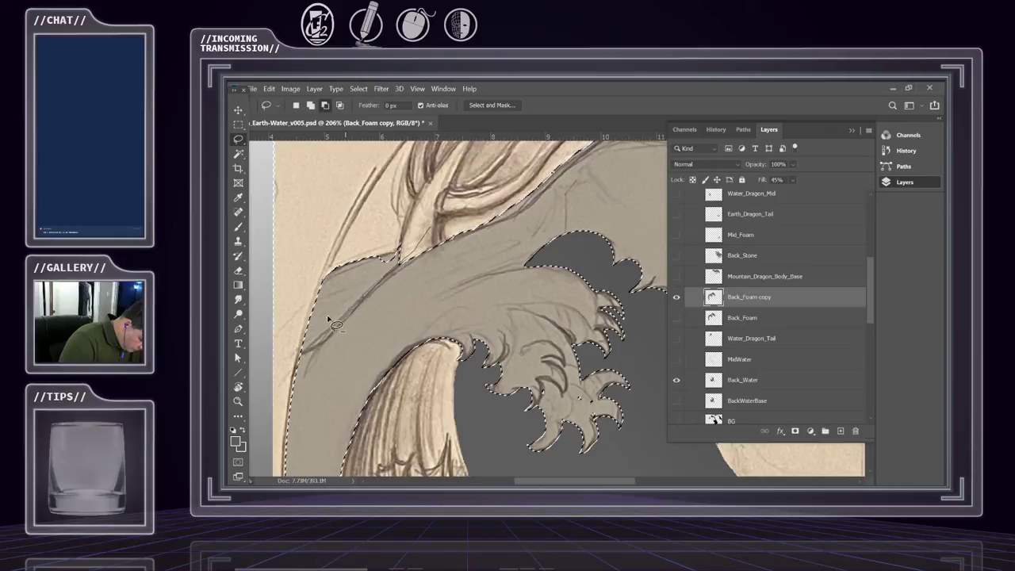
{"action": "left_click_drag", "start_coordinate": [328, 317], "coordinate": [421, 257]}
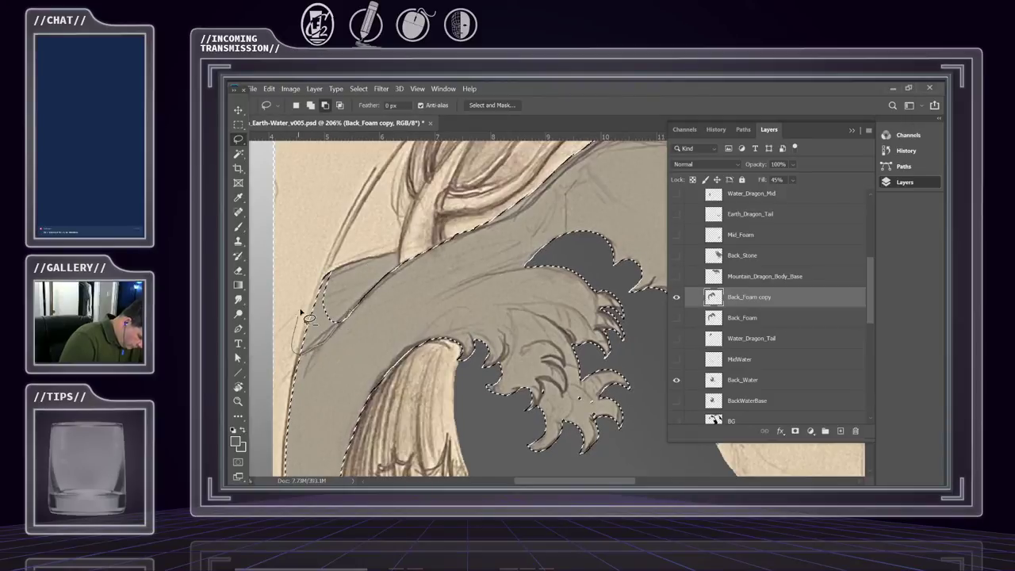
{"action": "left_click_drag", "start_coordinate": [308, 317], "coordinate": [351, 329]}
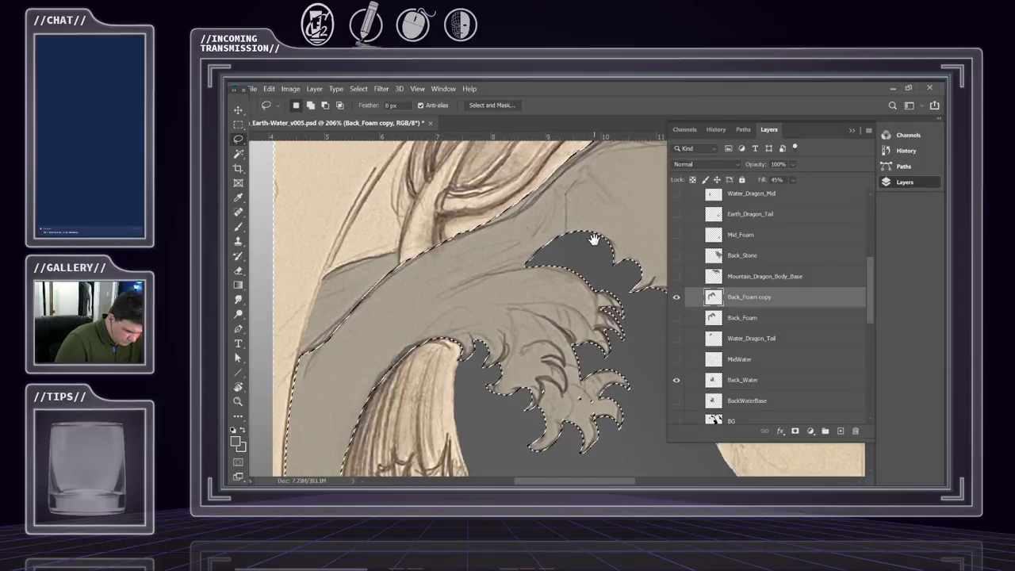
- Pan and zoom the view in over the wave's upper-right crest
{"action": "key", "text": "ctrl+d"}
{"action": "mouse_move", "coordinate": [593, 241]}
{"action": "left_mouse_down"}
{"action": "mouse_move", "coordinate": [449, 317]}
{"action": "mouse_move", "coordinate": [525, 294]}
{"action": "left_mouse_up"}
{"action": "key", "text": "ctrl+z"}
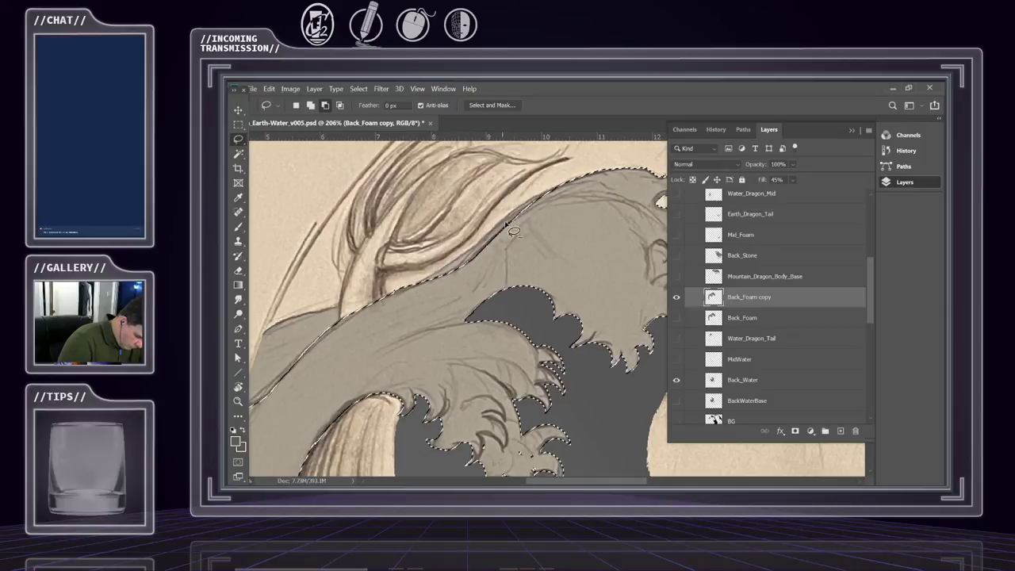
{"action": "mouse_move", "coordinate": [561, 301]}
{"action": "left_mouse_down"}
{"action": "mouse_move", "coordinate": [442, 349]}
{"action": "mouse_move", "coordinate": [295, 313]}
{"action": "left_mouse_up"}
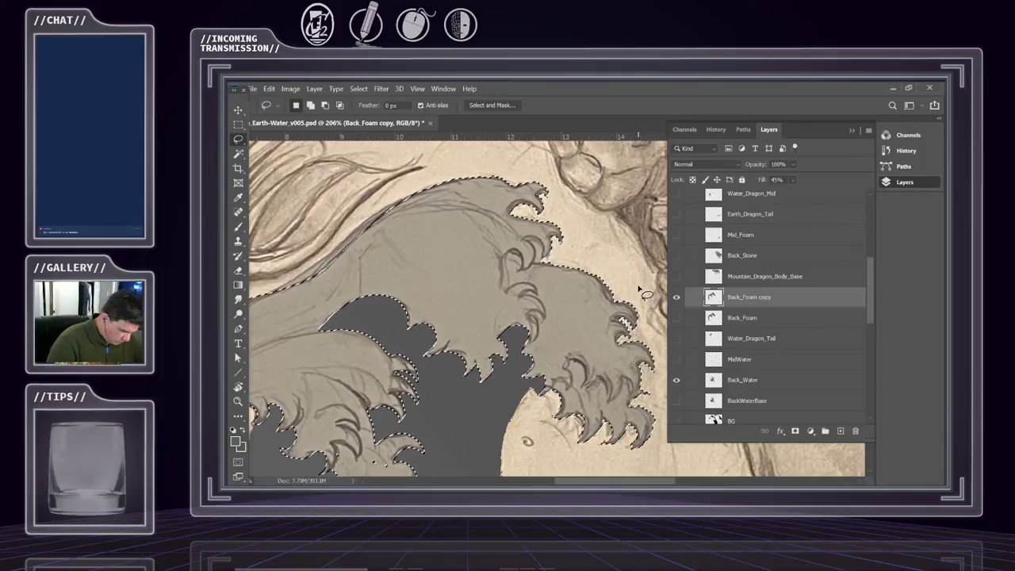
{"action": "key", "text": "z"}
{"action": "mouse_move", "coordinate": [580, 298]}
{"action": "left_mouse_down"}
{"action": "mouse_move", "coordinate": [594, 298]}
{"action": "mouse_move", "coordinate": [585, 298]}
{"action": "left_mouse_up"}
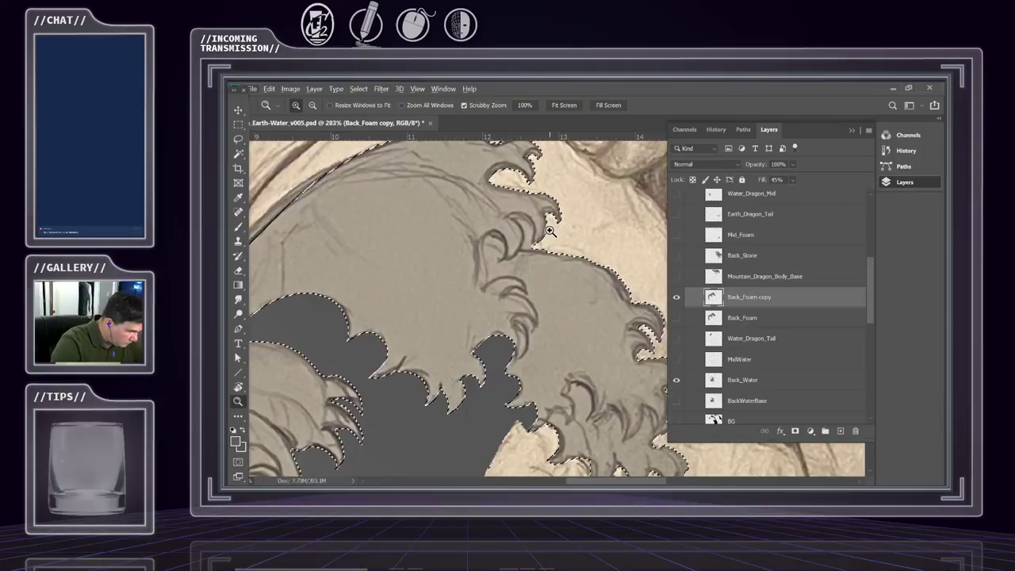
{"action": "key", "text": "l"}
{"action": "key", "text": "alt+l"}
{"action": "key", "text": "Escape"}
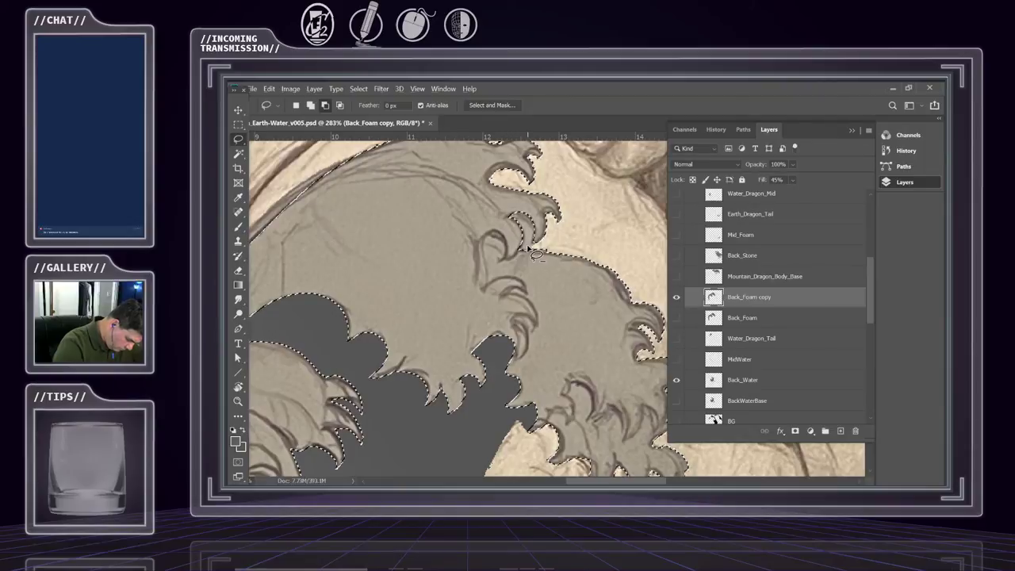
{"action": "left_click_drag", "start_coordinate": [621, 306], "coordinate": [658, 275]}
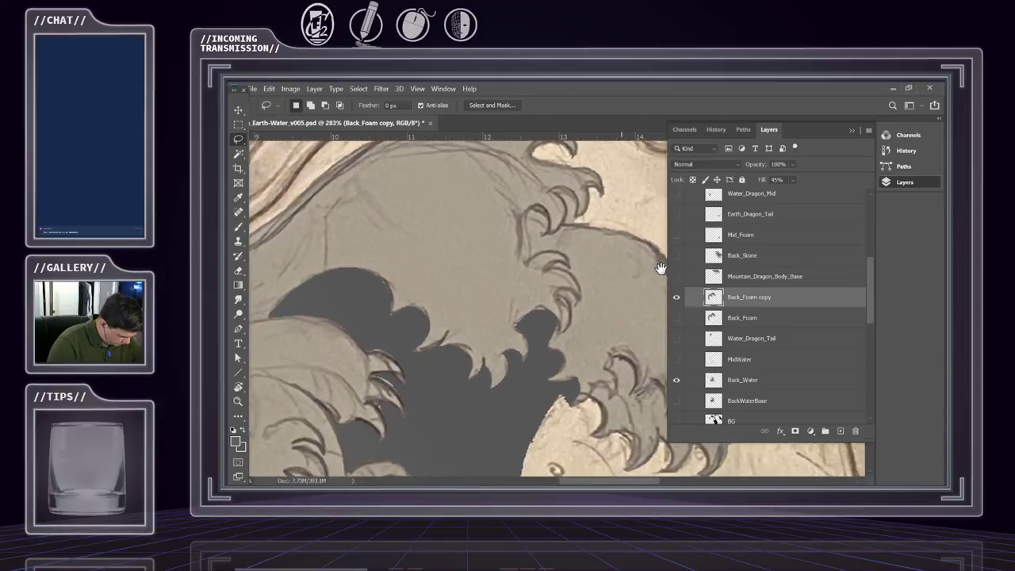
{"action": "left_click_drag", "start_coordinate": [658, 275], "coordinate": [641, 256]}
{"action": "key", "text": "z"}
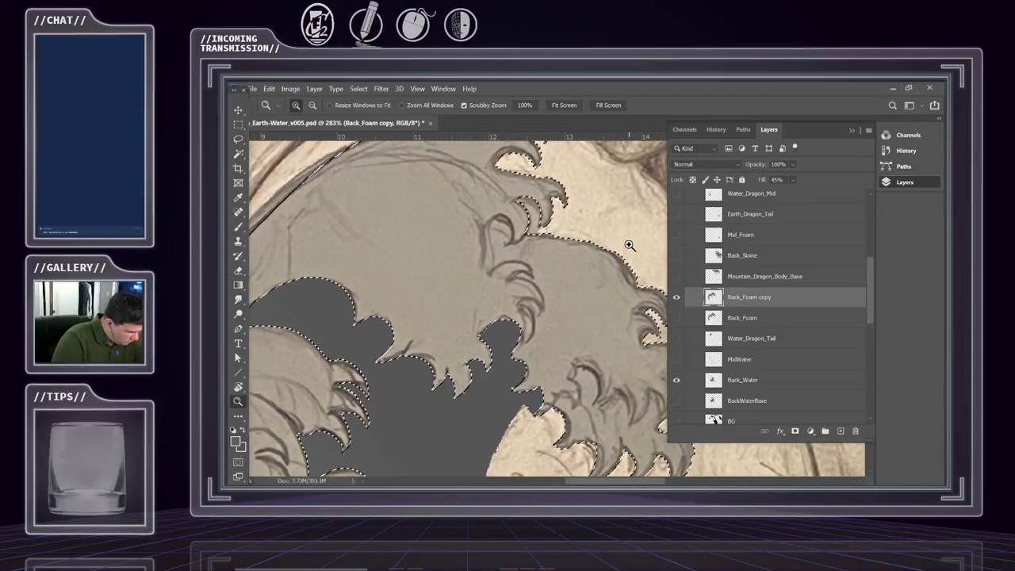
- Cancel the accidental Lock All Linked Layers dialog and lasso around the first foam claw
{"action": "key", "text": "alt+l"}
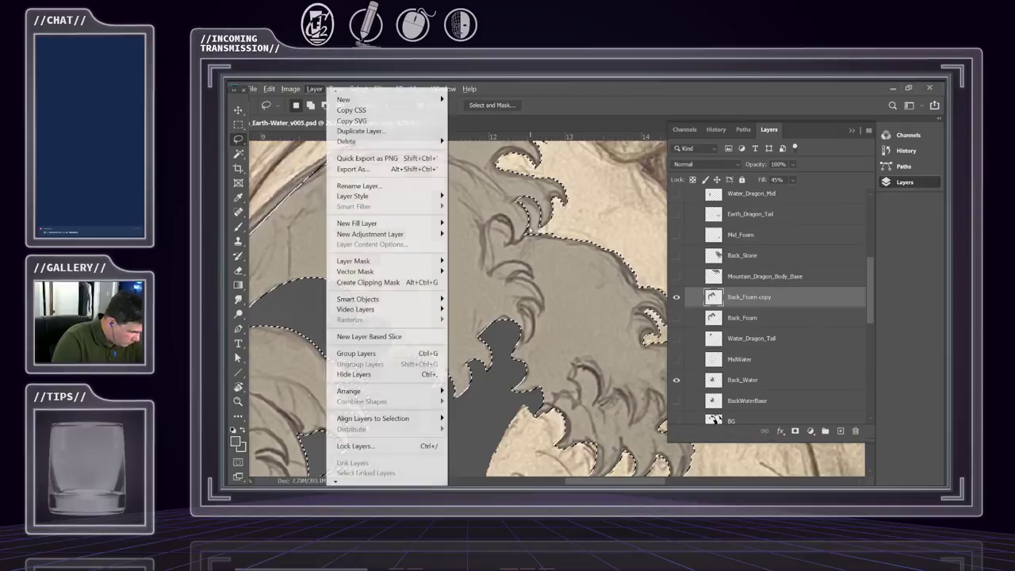
{"action": "key", "text": "l"}
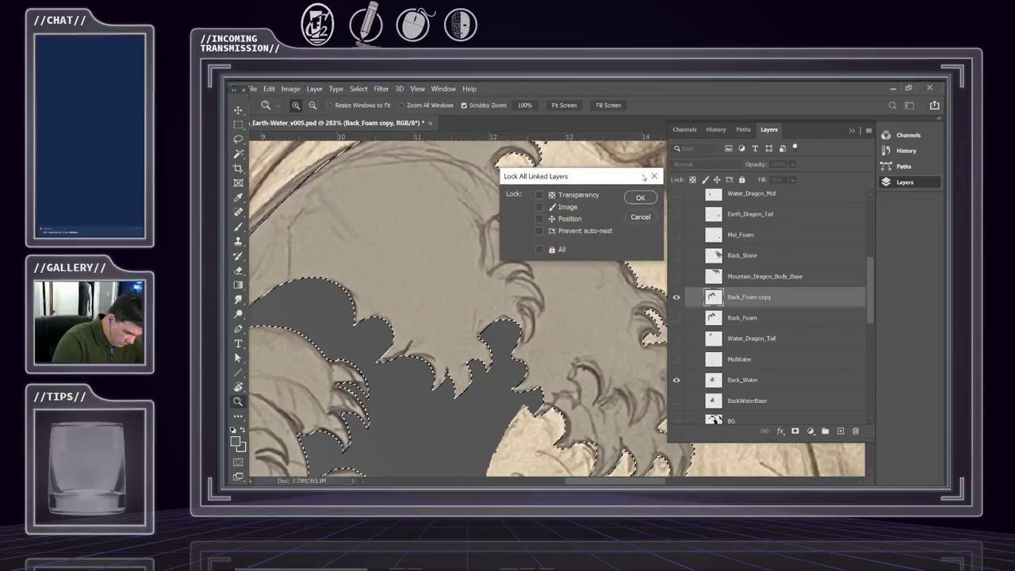
{"action": "left_click", "coordinate": [639, 218]}
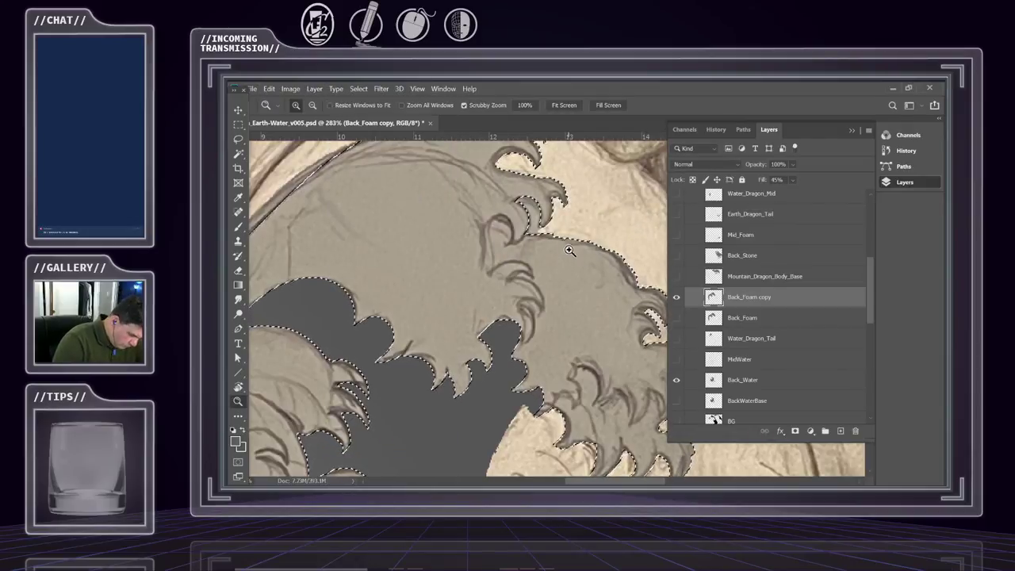
{"action": "key", "text": "l"}
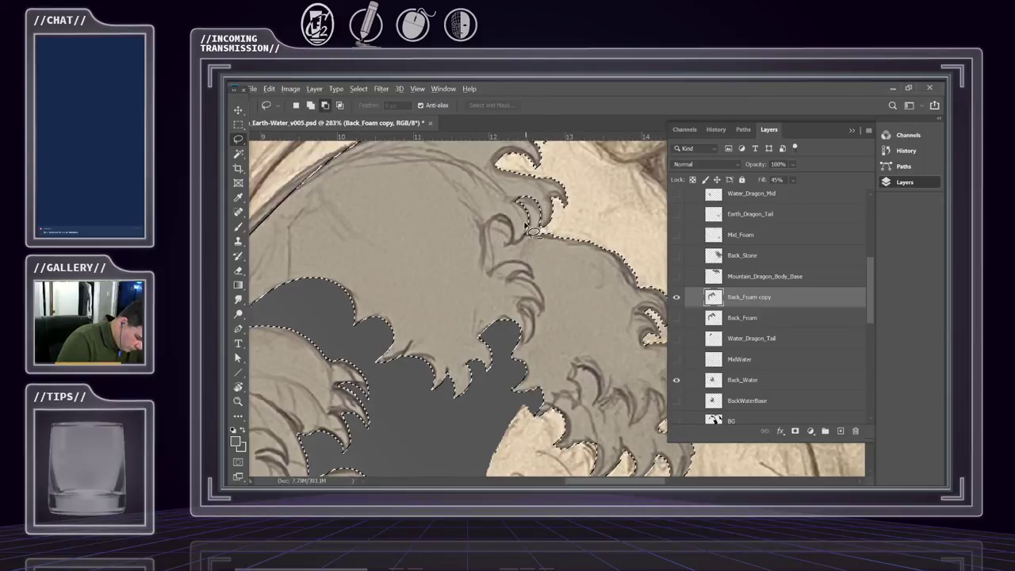
{"action": "mouse_move", "coordinate": [521, 236]}
{"action": "left_mouse_down"}
{"action": "mouse_move", "coordinate": [565, 242]}
{"action": "mouse_move", "coordinate": [513, 243]}
{"action": "left_mouse_up"}
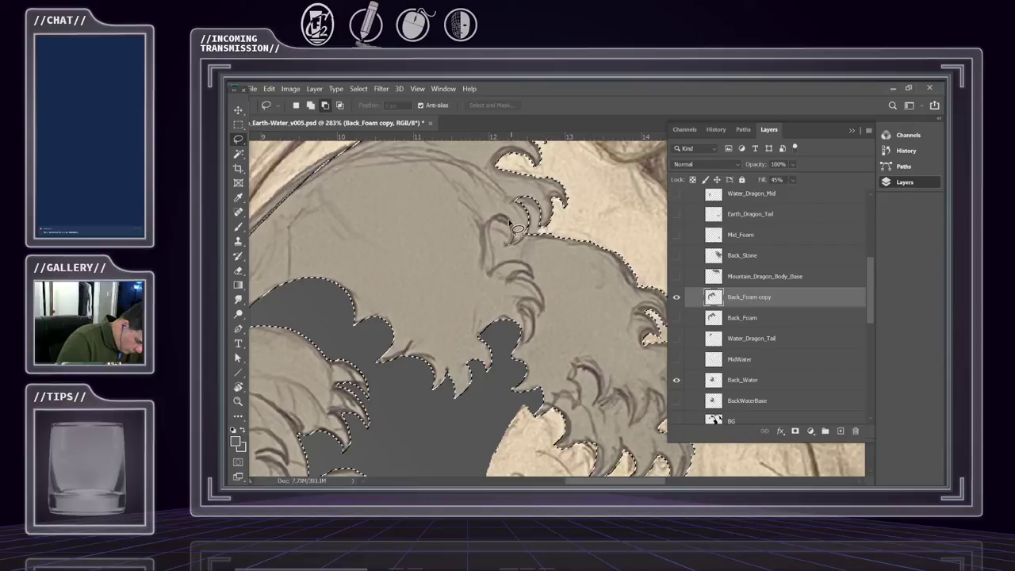
{"action": "mouse_move", "coordinate": [501, 219]}
{"action": "left_mouse_down"}
{"action": "mouse_move", "coordinate": [484, 264]}
{"action": "mouse_move", "coordinate": [526, 267]}
{"action": "mouse_move", "coordinate": [547, 246]}
{"action": "mouse_move", "coordinate": [544, 233]}
{"action": "left_mouse_up"}
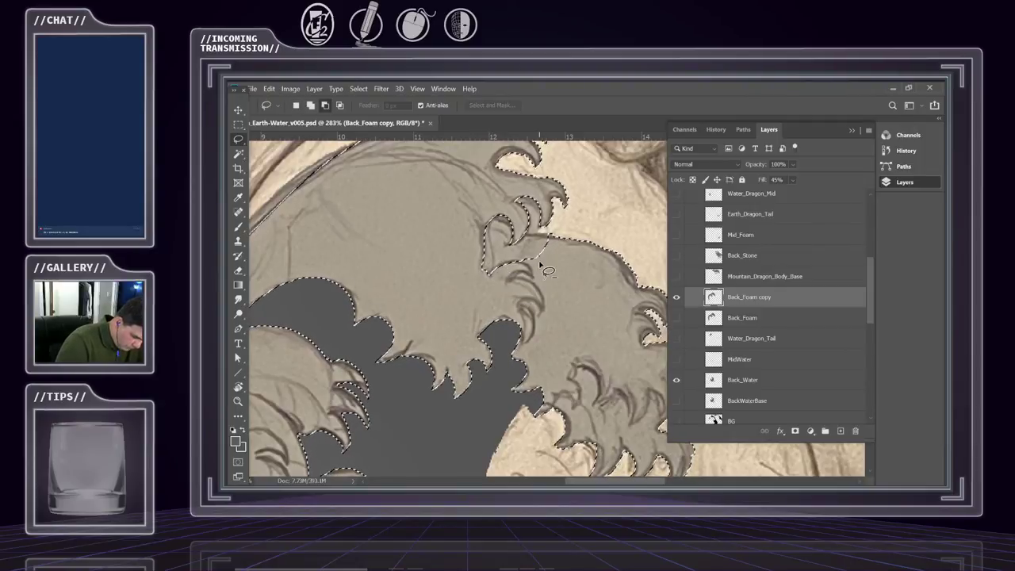
- Lasso around the right crest's claws down the flank, then zoom out to the whole wave
{"action": "left_click_drag", "start_coordinate": [554, 255], "coordinate": [525, 271]}
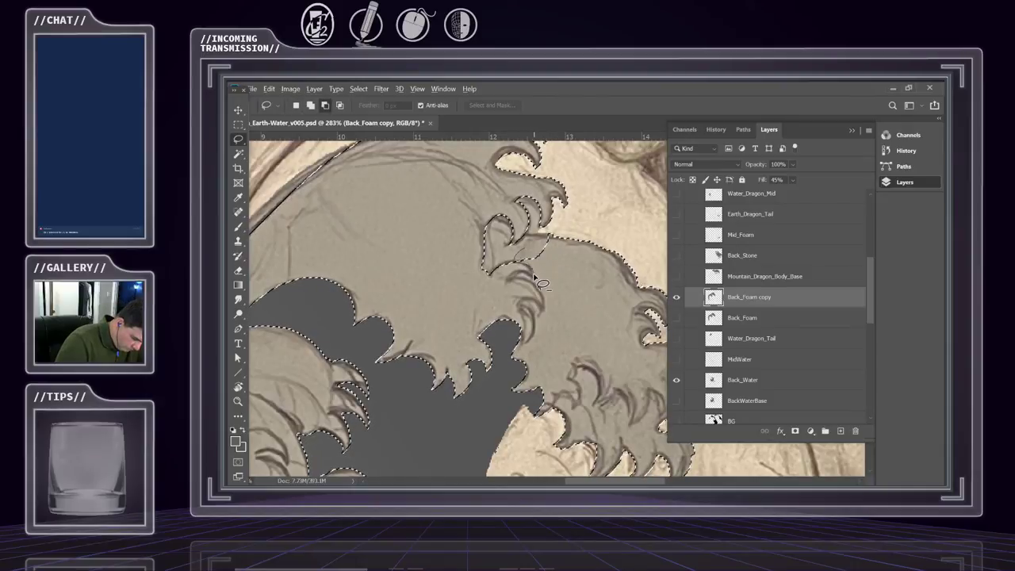
{"action": "left_click_drag", "start_coordinate": [531, 277], "coordinate": [522, 280]}
{"action": "mouse_move", "coordinate": [545, 311]}
{"action": "left_mouse_down"}
{"action": "mouse_move", "coordinate": [551, 321]}
{"action": "mouse_move", "coordinate": [597, 269]}
{"action": "mouse_move", "coordinate": [585, 234]}
{"action": "mouse_move", "coordinate": [540, 246]}
{"action": "mouse_move", "coordinate": [545, 277]}
{"action": "left_mouse_up"}
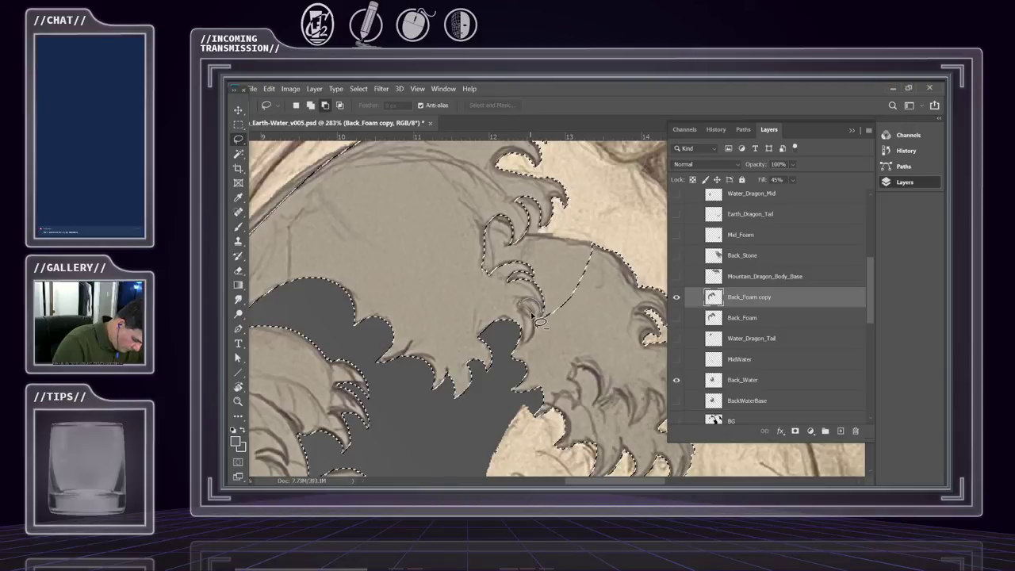
{"action": "mouse_move", "coordinate": [536, 337]}
{"action": "left_mouse_down"}
{"action": "mouse_move", "coordinate": [515, 419]}
{"action": "mouse_move", "coordinate": [618, 342]}
{"action": "mouse_move", "coordinate": [625, 323]}
{"action": "mouse_move", "coordinate": [444, 428]}
{"action": "left_mouse_up"}
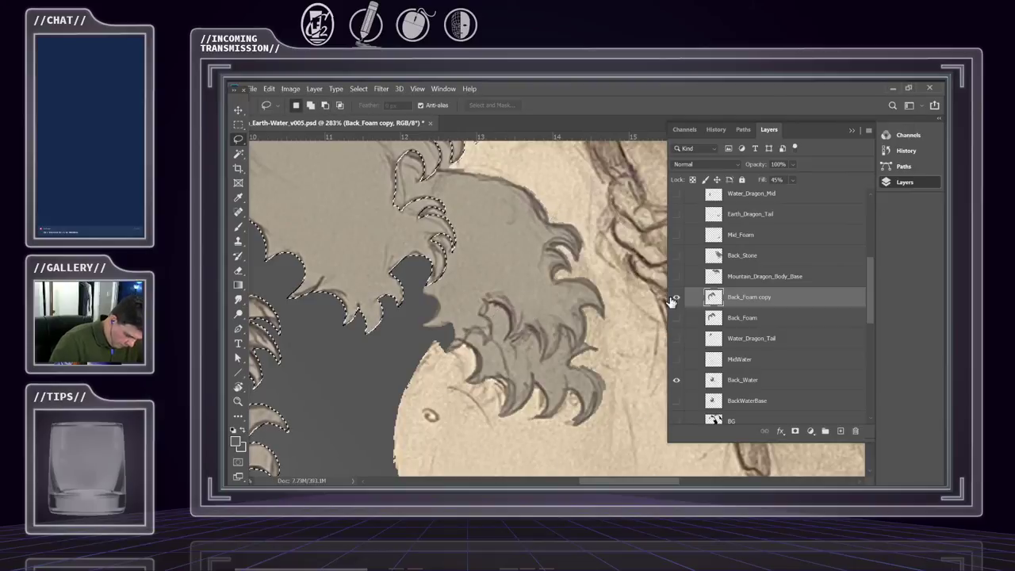
{"action": "key", "text": "z"}
{"action": "left_click_drag", "start_coordinate": [580, 349], "coordinate": [523, 350]}
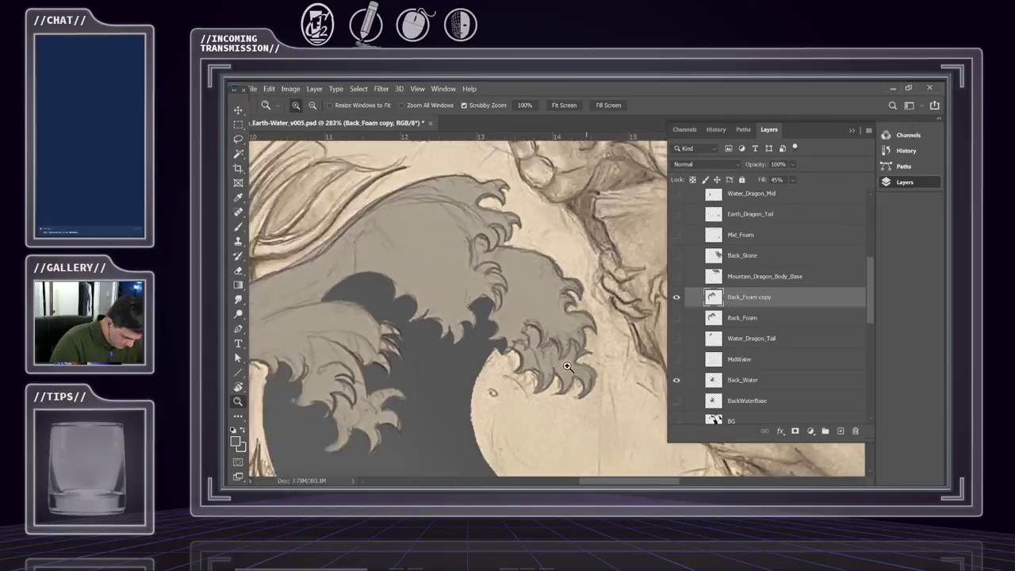
{"action": "mouse_move", "coordinate": [555, 277]}
{"action": "left_mouse_down"}
{"action": "mouse_move", "coordinate": [617, 313]}
{"action": "mouse_move", "coordinate": [614, 341]}
{"action": "mouse_move", "coordinate": [601, 348]}
{"action": "left_mouse_up"}
{"action": "scroll", "coordinate": [614, 341], "scroll_direction": "down", "scroll_amount": 2}
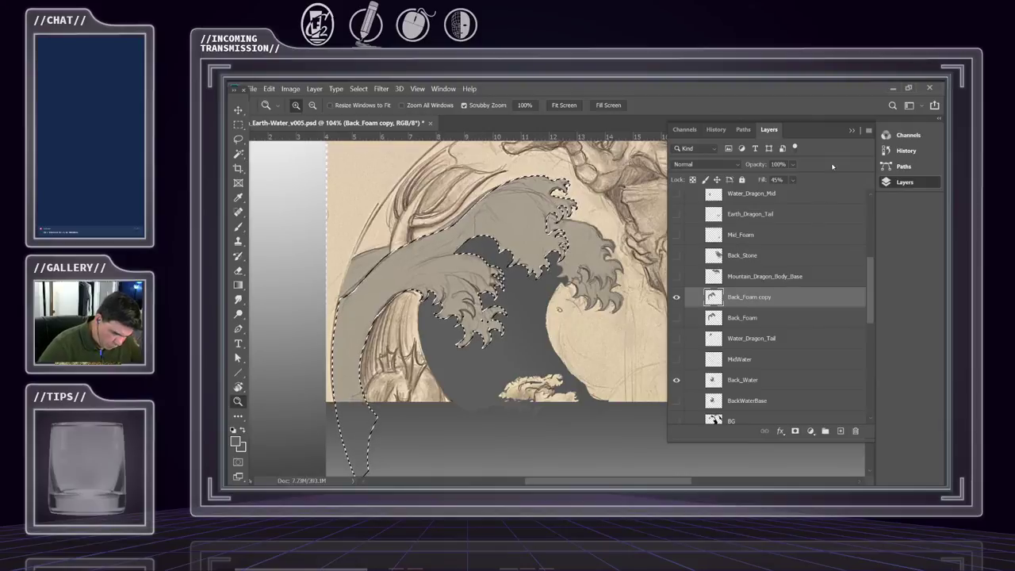
- Duplicate Back_Foam copy from the Layers panel menu under the name Mid_Foam_Main
{"action": "left_click", "coordinate": [868, 130]}
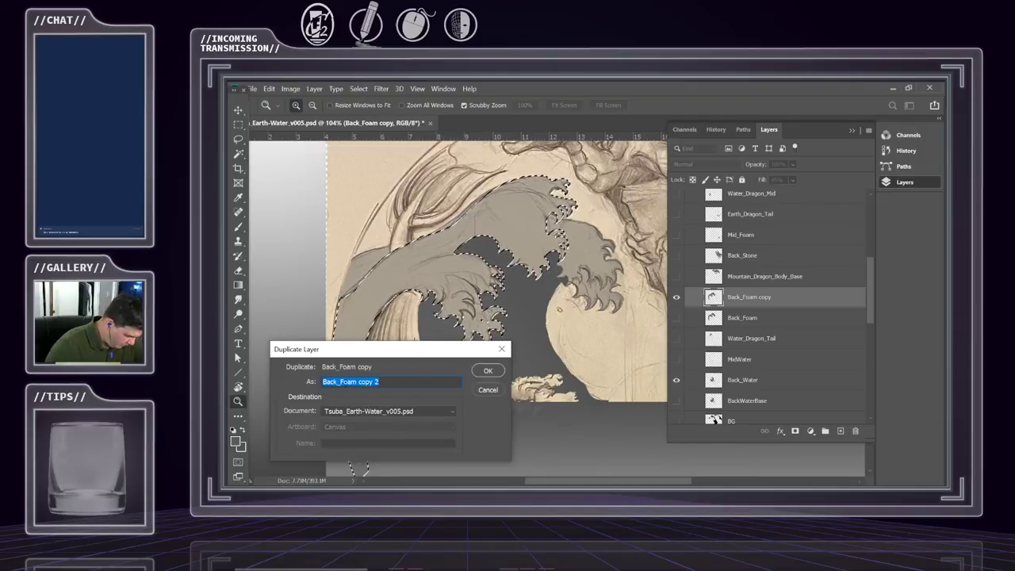
{"action": "left_click", "coordinate": [349, 382]}
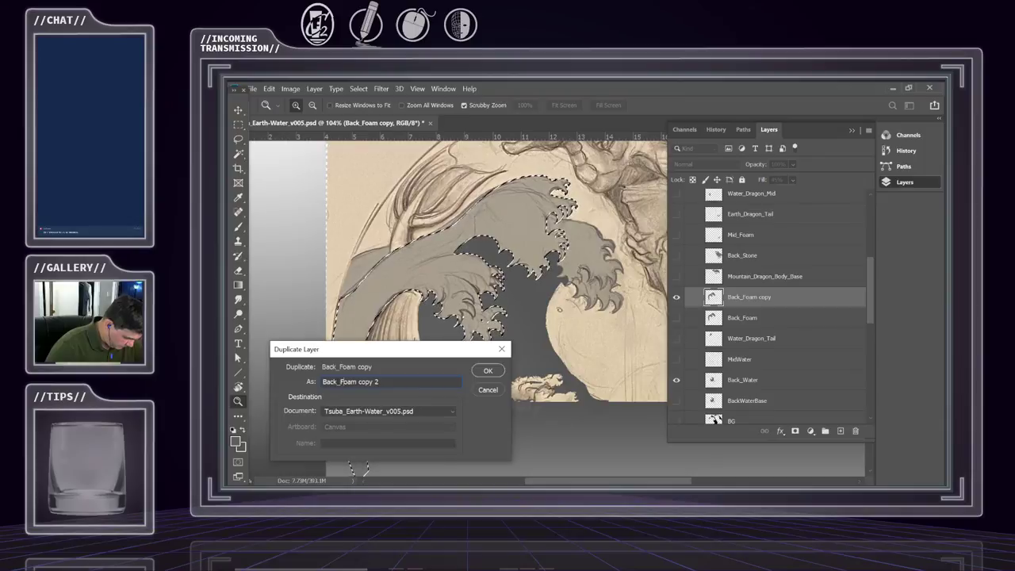
{"action": "type", "text": "Mid"}
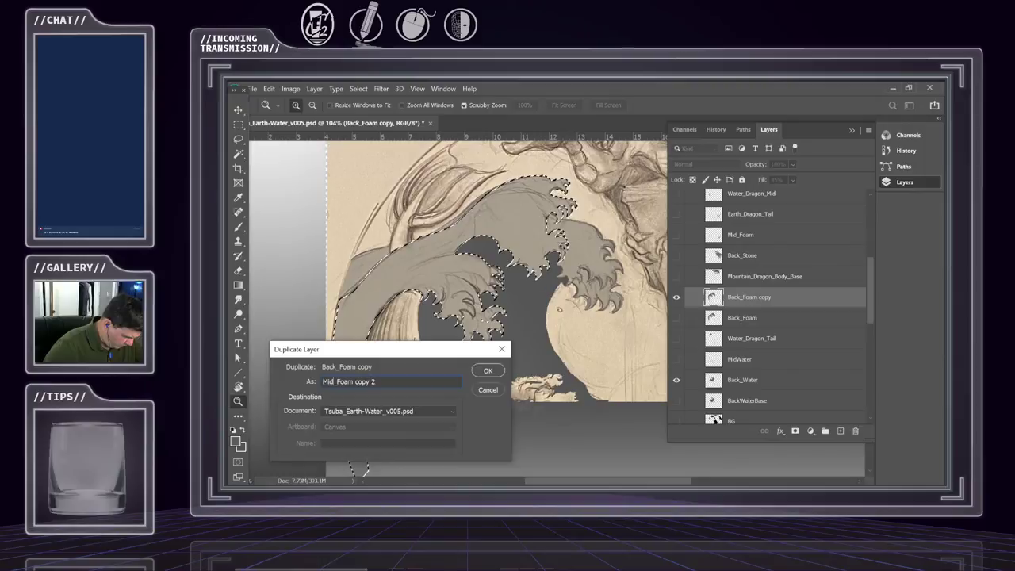
{"action": "type", "text": "_Foam_"}
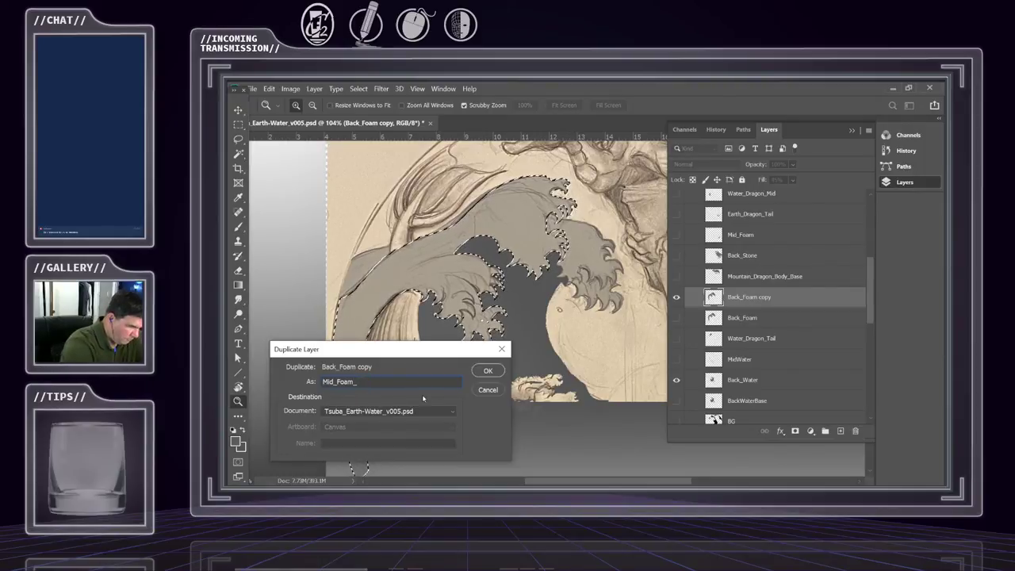
{"action": "type", "text": "Main"}
{"action": "key", "text": "Return"}
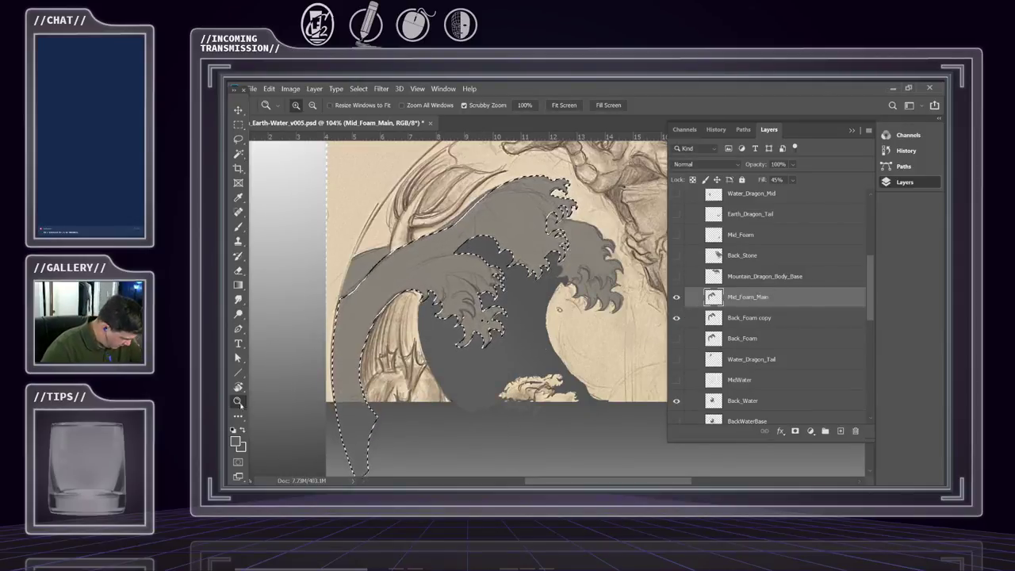
- Show the Back_Foam copy layer and dismiss the Edit menu without running a command
{"action": "scroll", "coordinate": [408, 395], "scroll_direction": "down", "scroll_amount": 2}
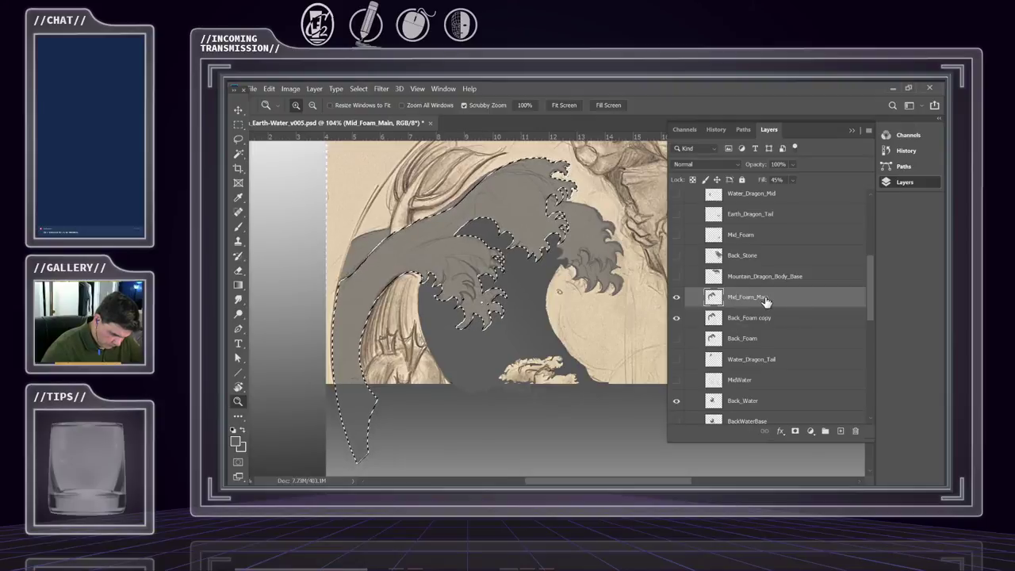
{"action": "left_click", "coordinate": [676, 319]}
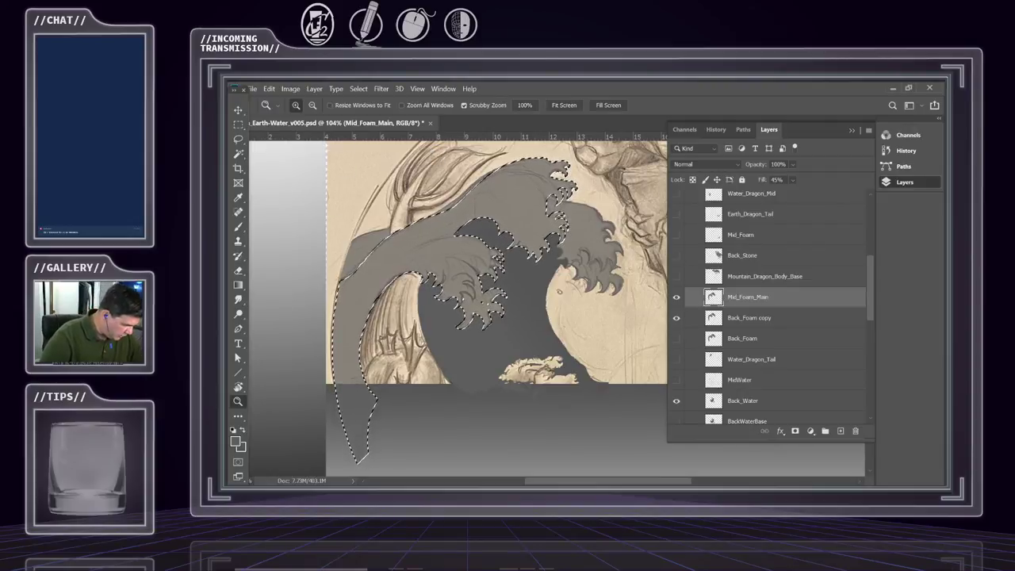
{"action": "left_click", "coordinate": [291, 89]}
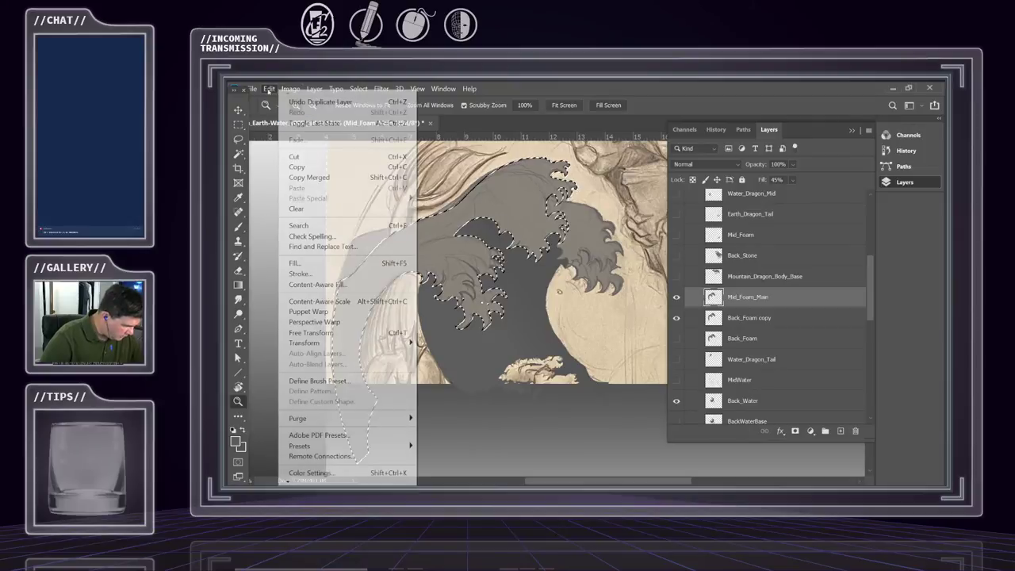
{"action": "key", "text": "Escape"}
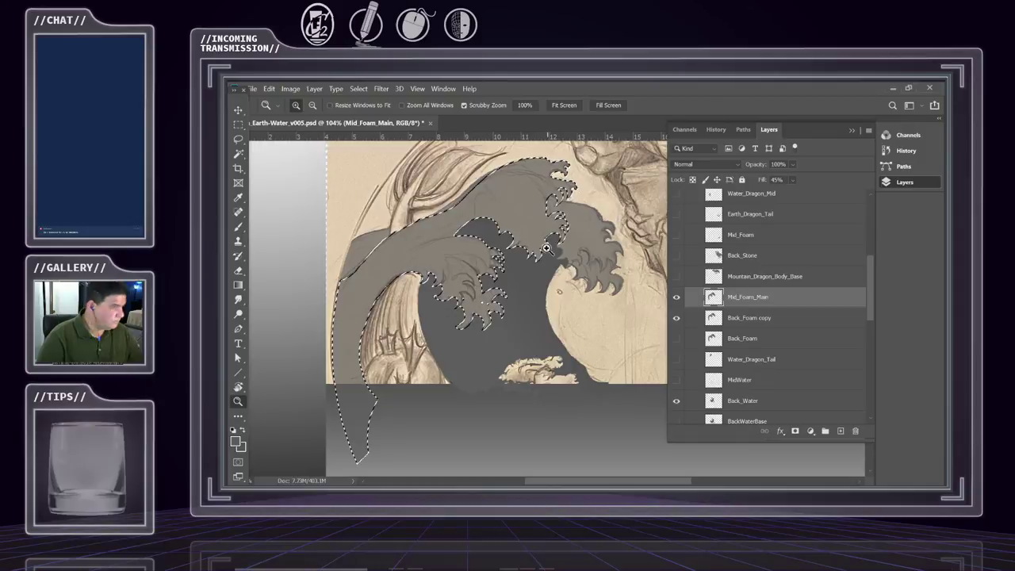
- Toggle Mid_Foam_Main's visibility, re-commit its name, and open the Layers panel menu
{"action": "left_click", "coordinate": [675, 298]}
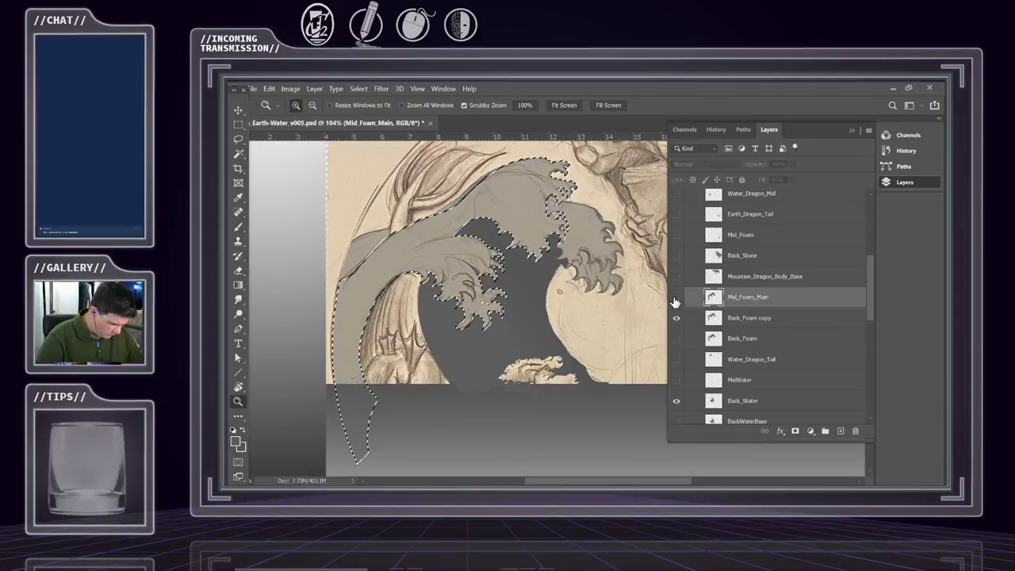
{"action": "double_click", "coordinate": [761, 297]}
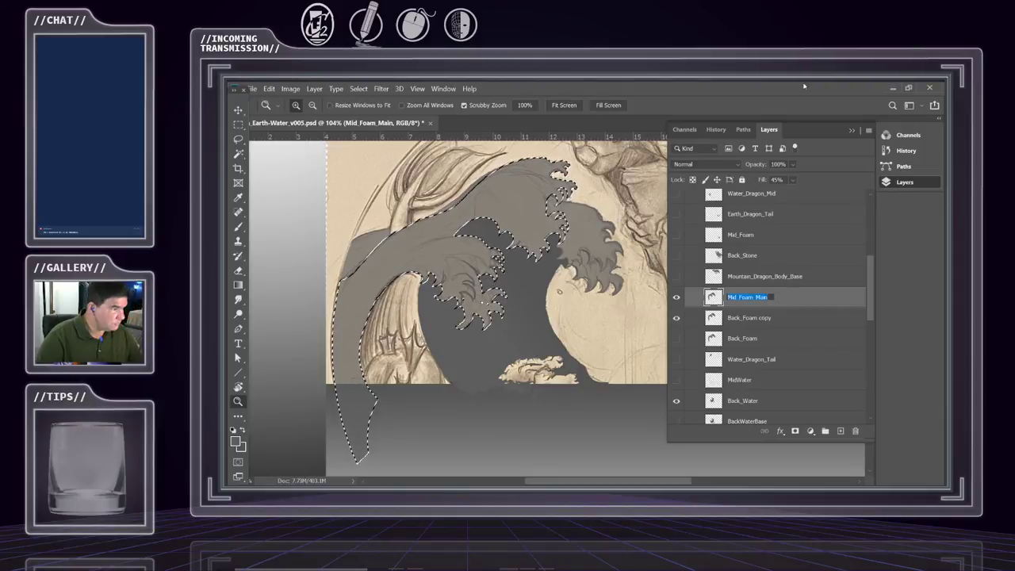
{"action": "key", "text": "Return"}
{"action": "left_click", "coordinate": [784, 277]}
{"action": "left_click", "coordinate": [782, 303]}
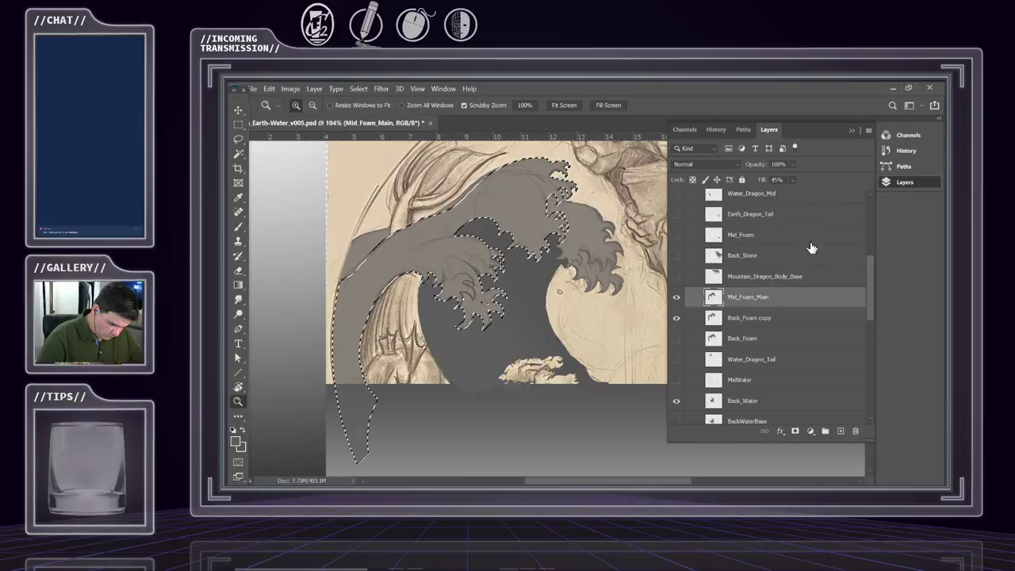
{"action": "left_click", "coordinate": [868, 130]}
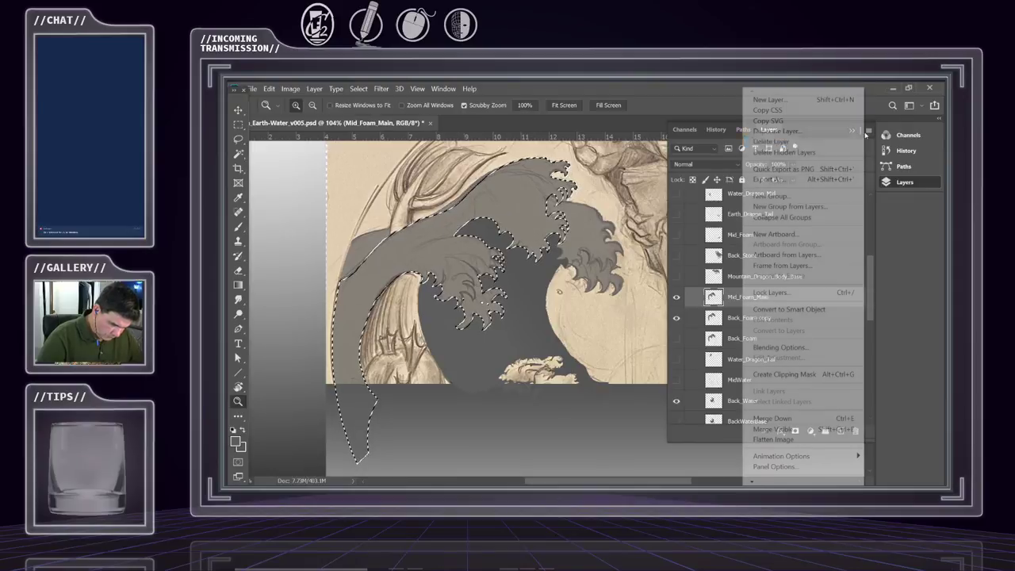
- Add a new layer and rename it Mid_Foam_Main
{"action": "left_click", "coordinate": [785, 98]}
{"action": "key", "text": "Return"}
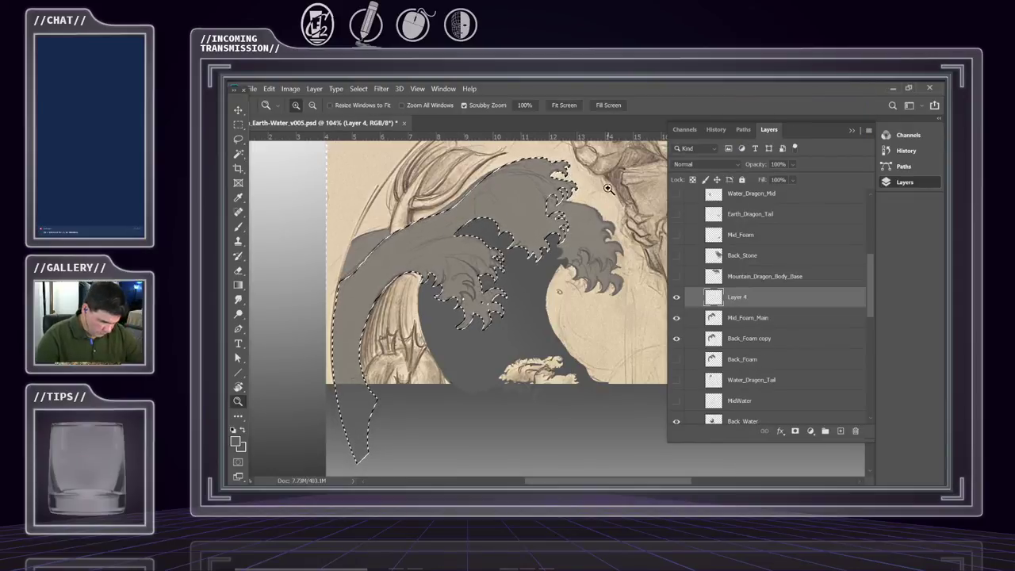
{"action": "double_click", "coordinate": [738, 297]}
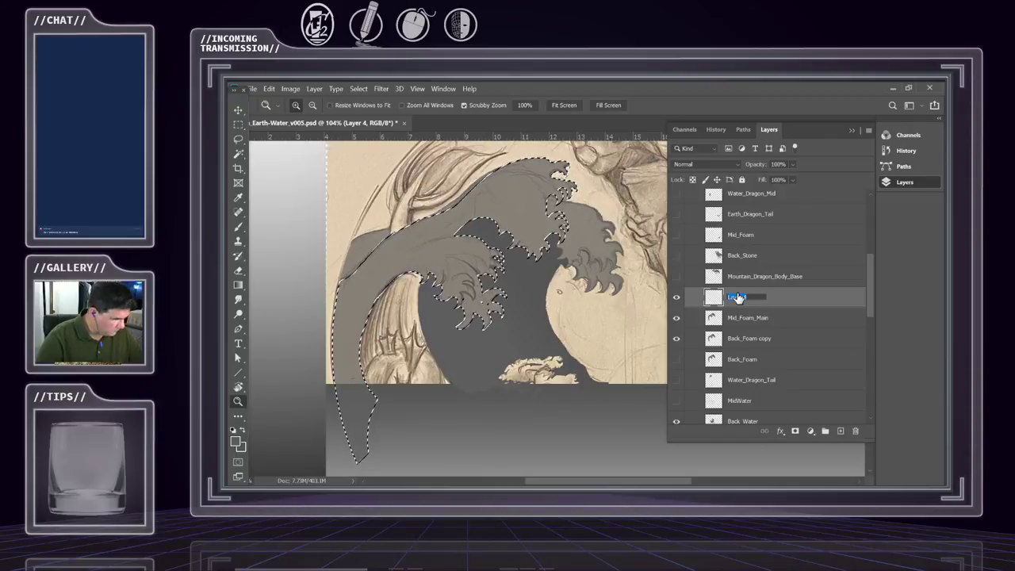
{"action": "type", "text": "Mid_Foam_Main"}
{"action": "key", "text": "Return"}
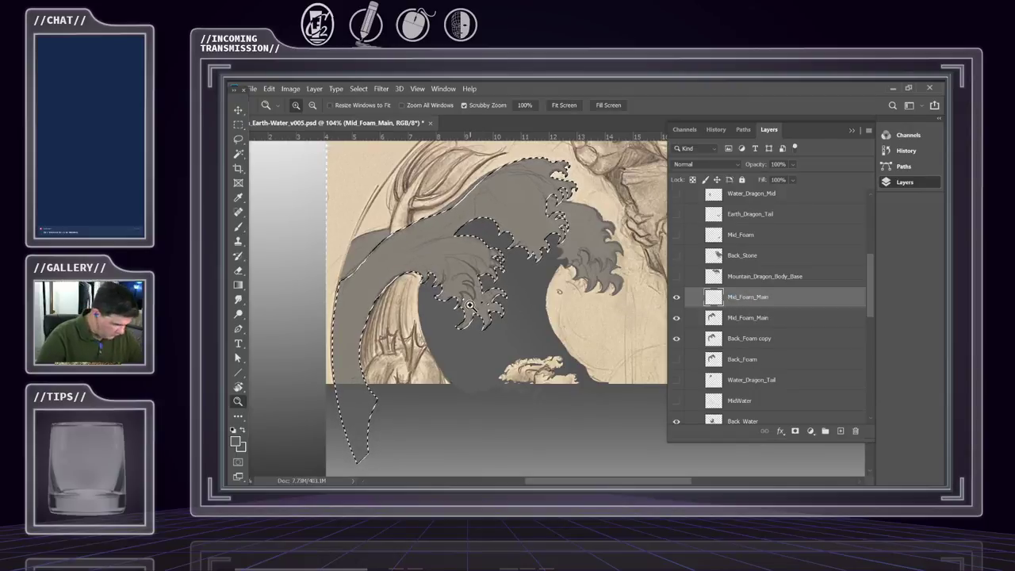
- Fill the foam selection with grey twice via Edit > Fill, then select Back_Foam copy
{"action": "left_click", "coordinate": [269, 88]}
{"action": "left_click", "coordinate": [295, 263]}
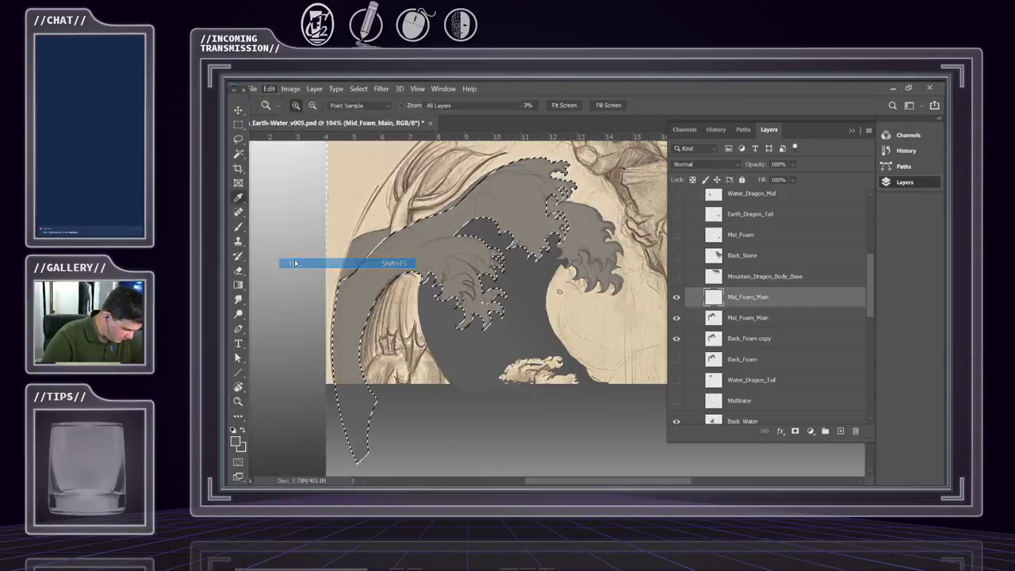
{"action": "key", "text": "z"}
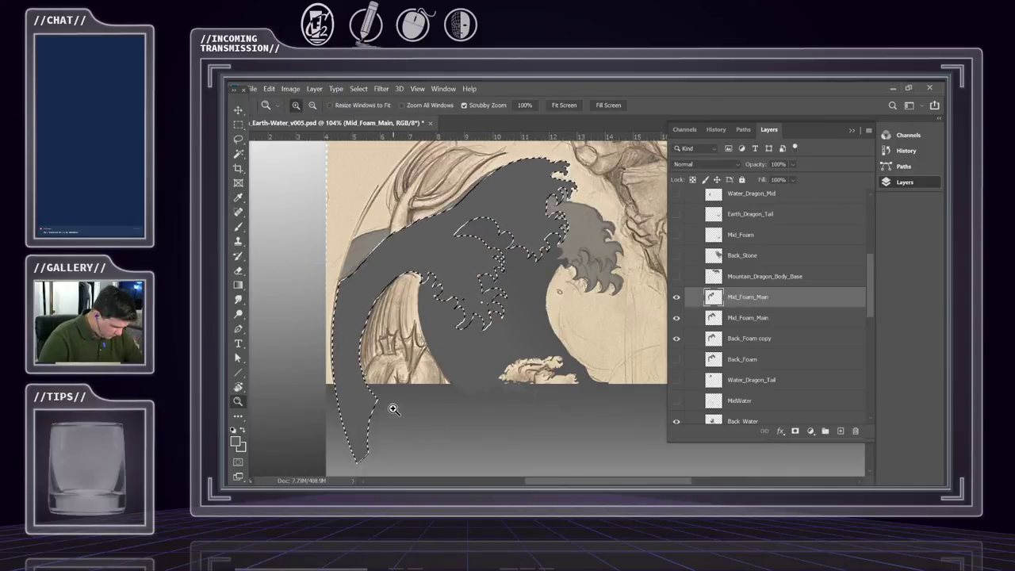
{"action": "scroll", "coordinate": [389, 407], "scroll_direction": "down", "scroll_amount": 1}
{"action": "key", "text": "i"}
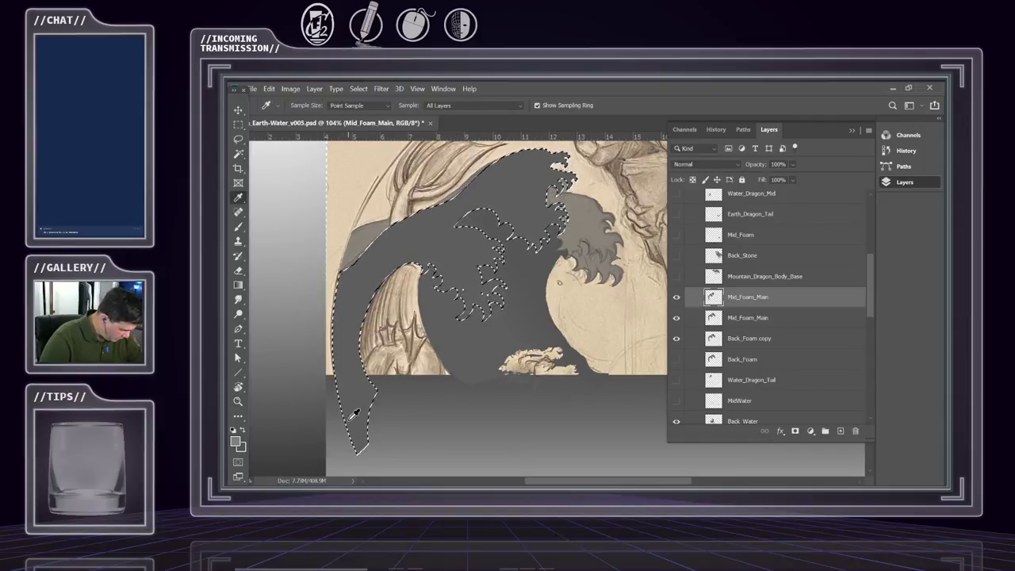
{"action": "left_click", "coordinate": [269, 88]}
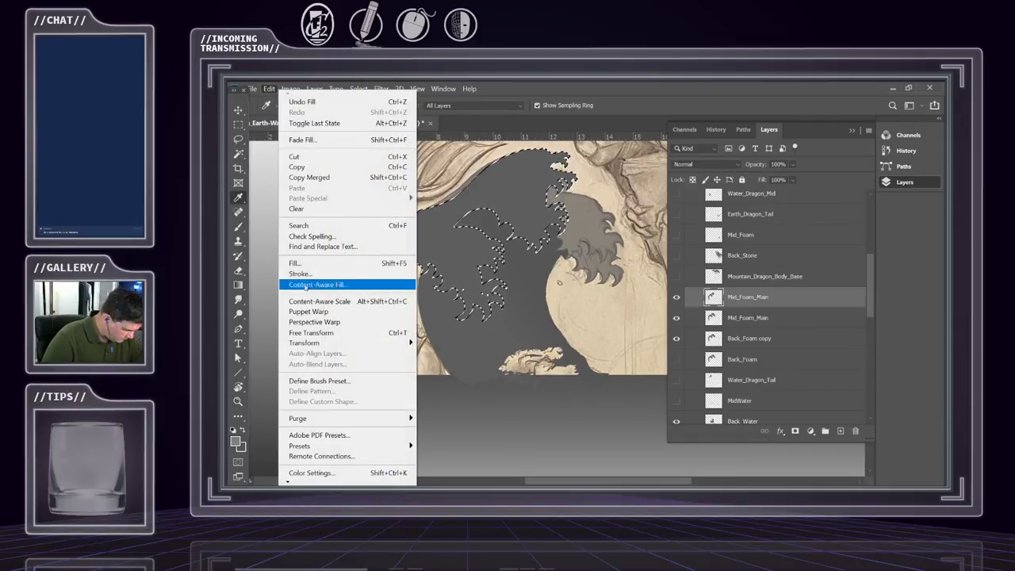
{"action": "left_click", "coordinate": [294, 260]}
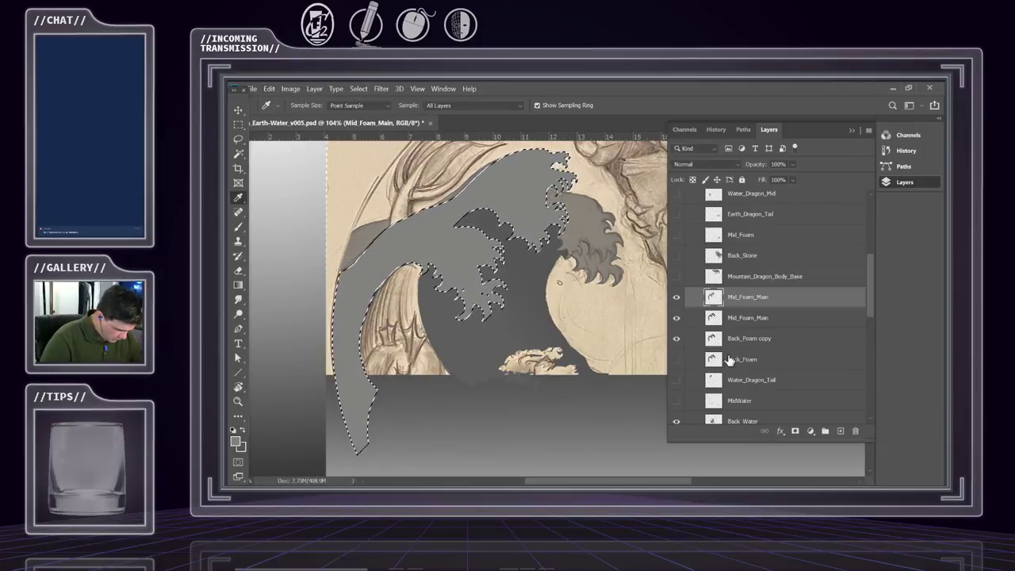
{"action": "left_click", "coordinate": [749, 320]}
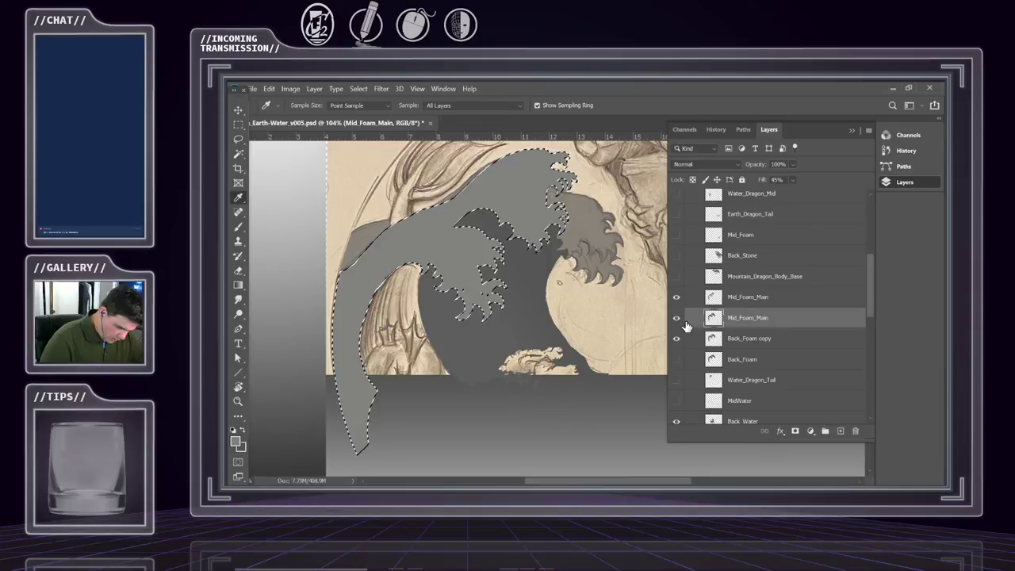
{"action": "left_click", "coordinate": [747, 340]}
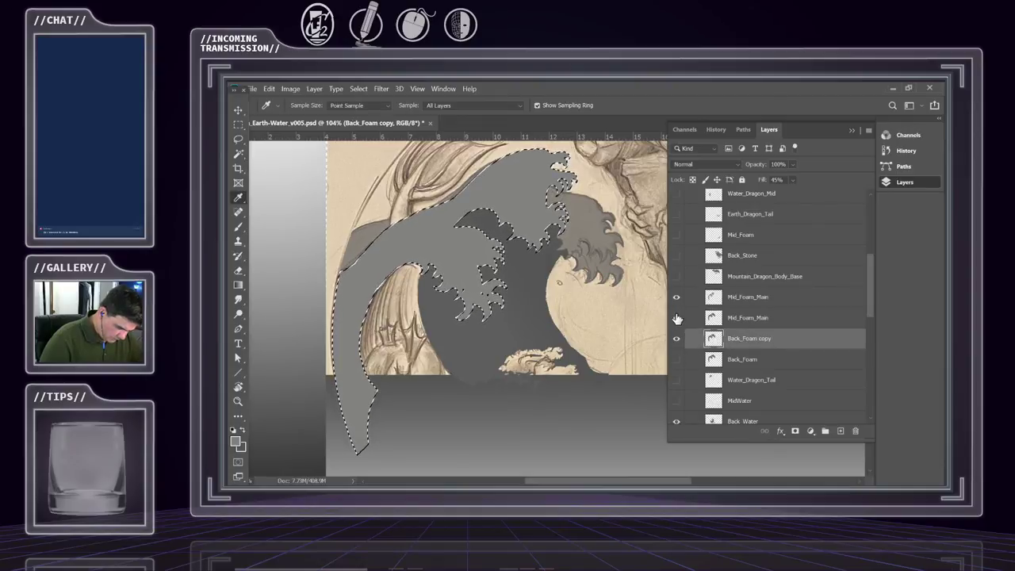
- Compare the foam with the older Mid_Foam_Main shown and hidden, then delete that layer
{"action": "left_click", "coordinate": [748, 320]}
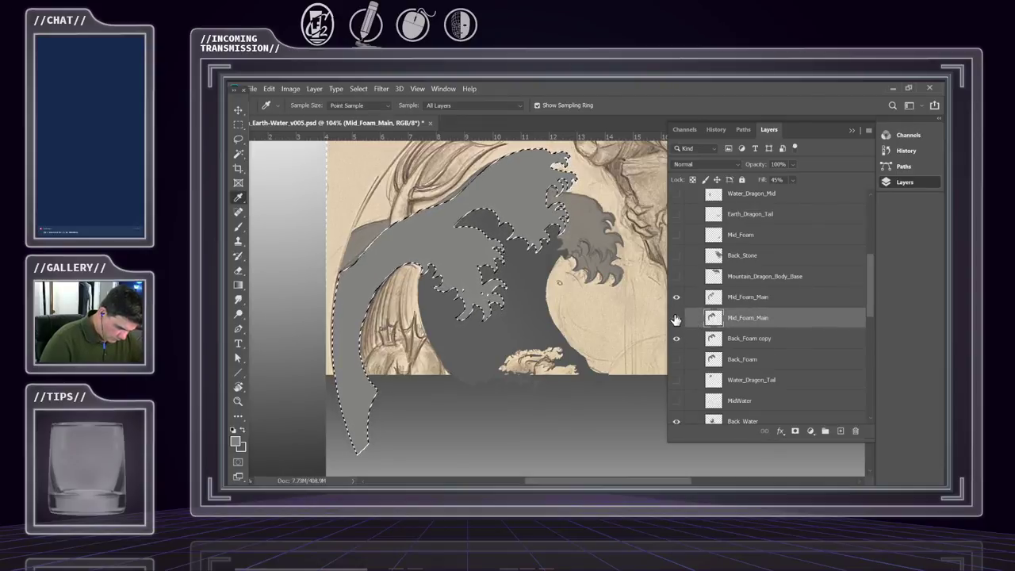
{"action": "left_click", "coordinate": [676, 318]}
{"action": "left_click", "coordinate": [676, 318]}
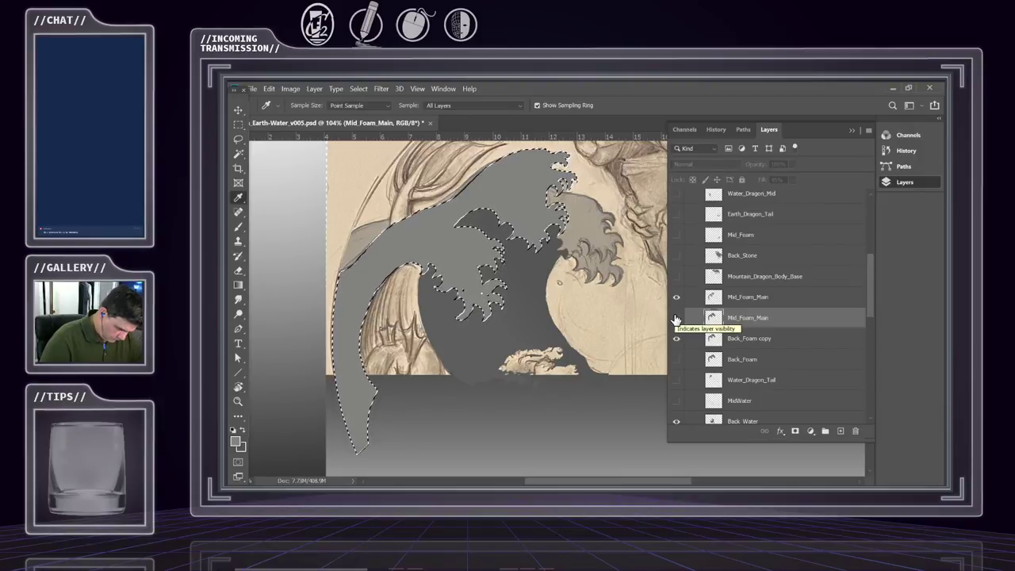
{"action": "left_click", "coordinate": [675, 318]}
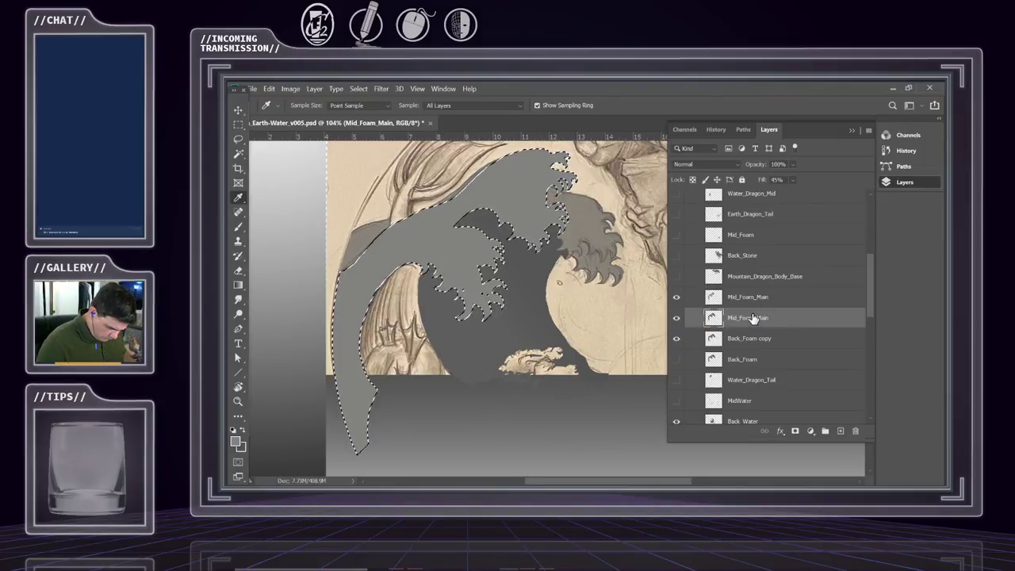
{"action": "left_click", "coordinate": [677, 320]}
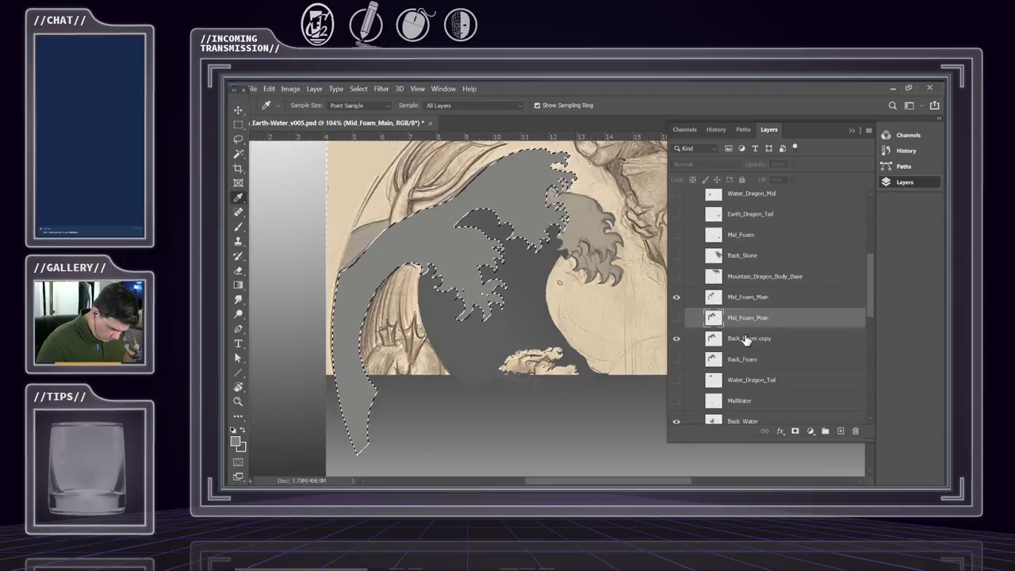
{"action": "left_click", "coordinate": [856, 432]}
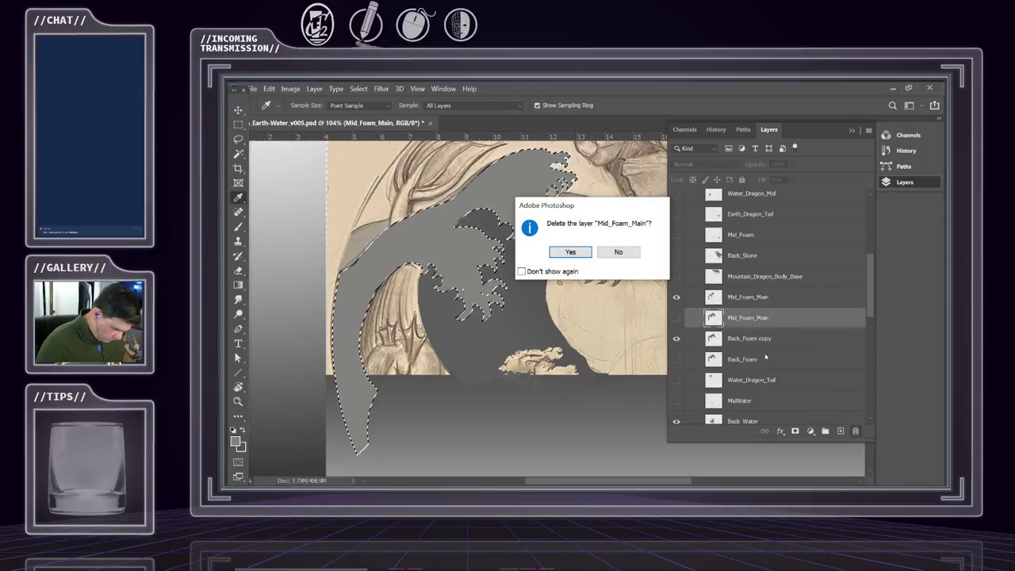
{"action": "left_click", "coordinate": [570, 253]}
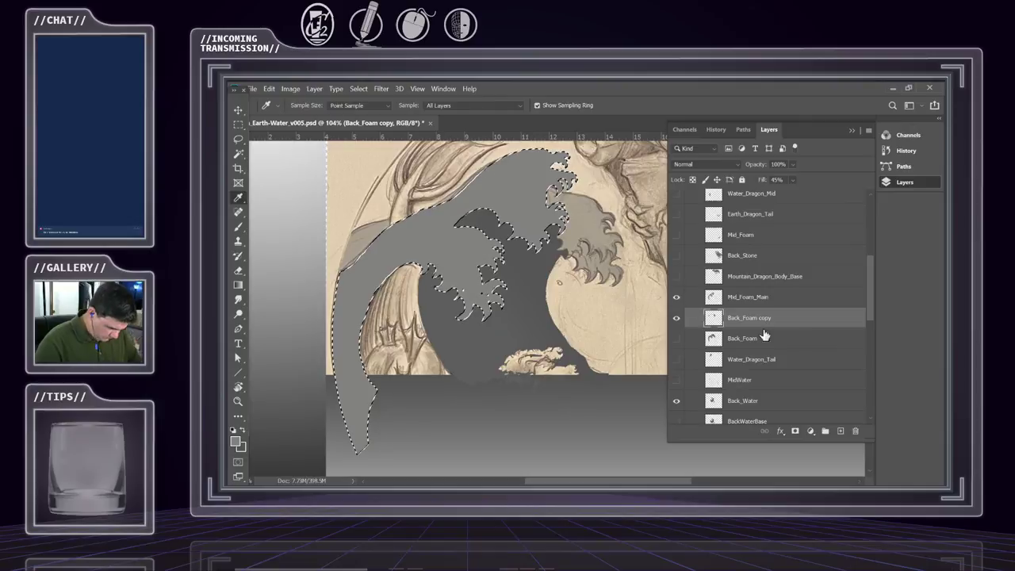
- Check Back_Foam copy's foam shapes and raise its fill to 100%
{"action": "left_click", "coordinate": [678, 321]}
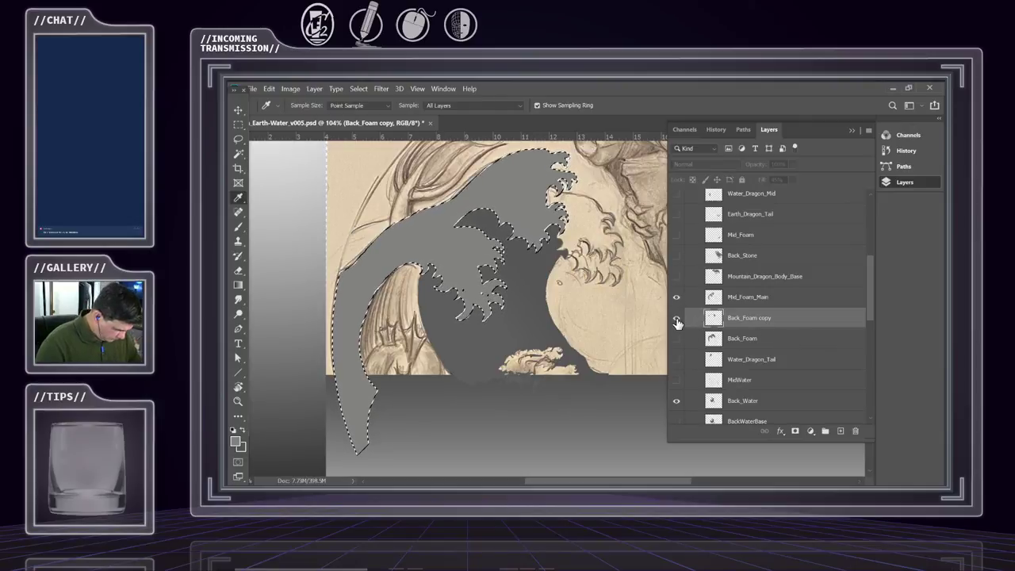
{"action": "left_click", "coordinate": [677, 319]}
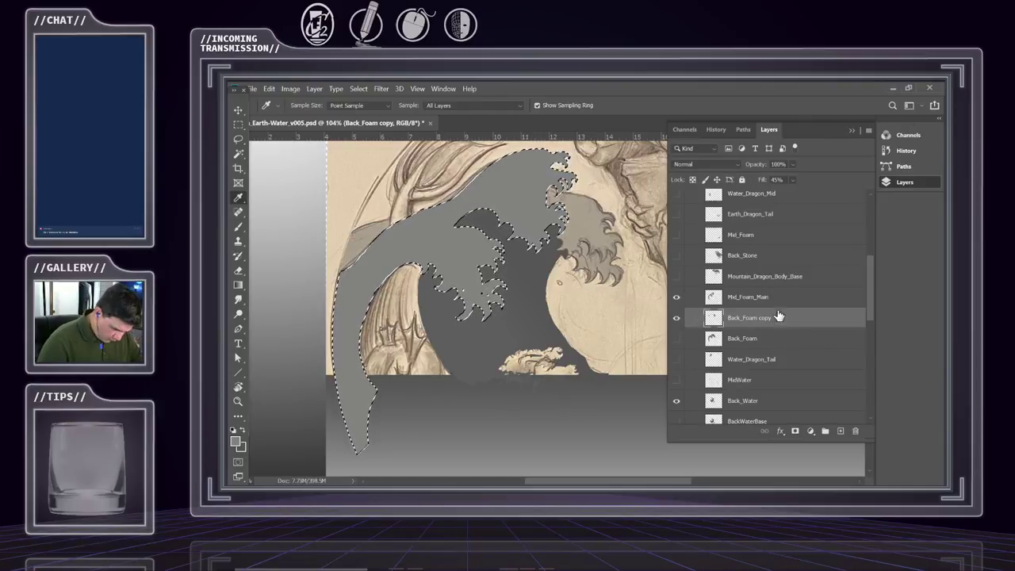
{"action": "left_click", "coordinate": [792, 180]}
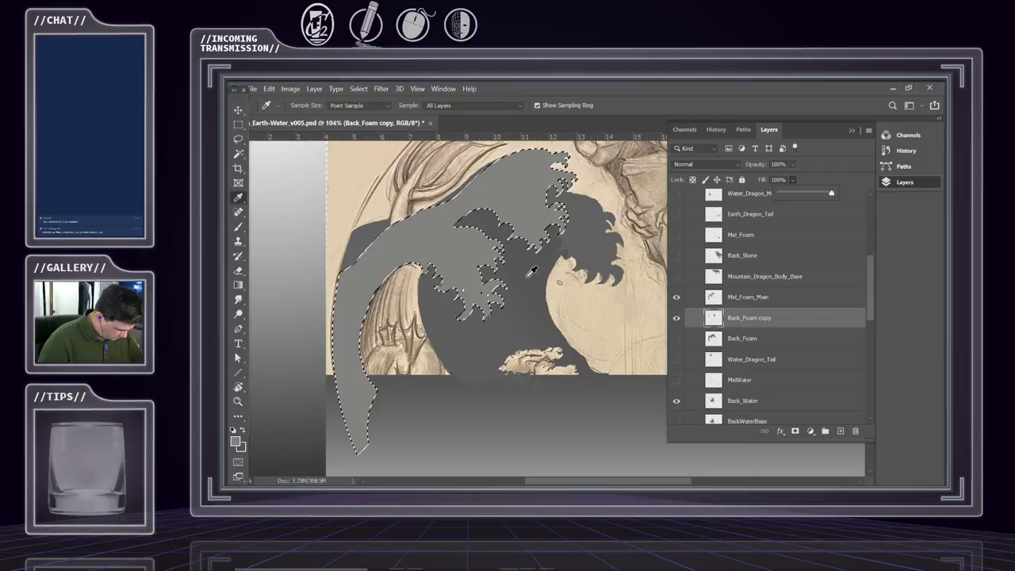
- Deselect the foam and zoom out and pan until the whole tsuba artwork fits the window
{"action": "key", "text": "l"}
{"action": "key", "text": "ctrl+d"}
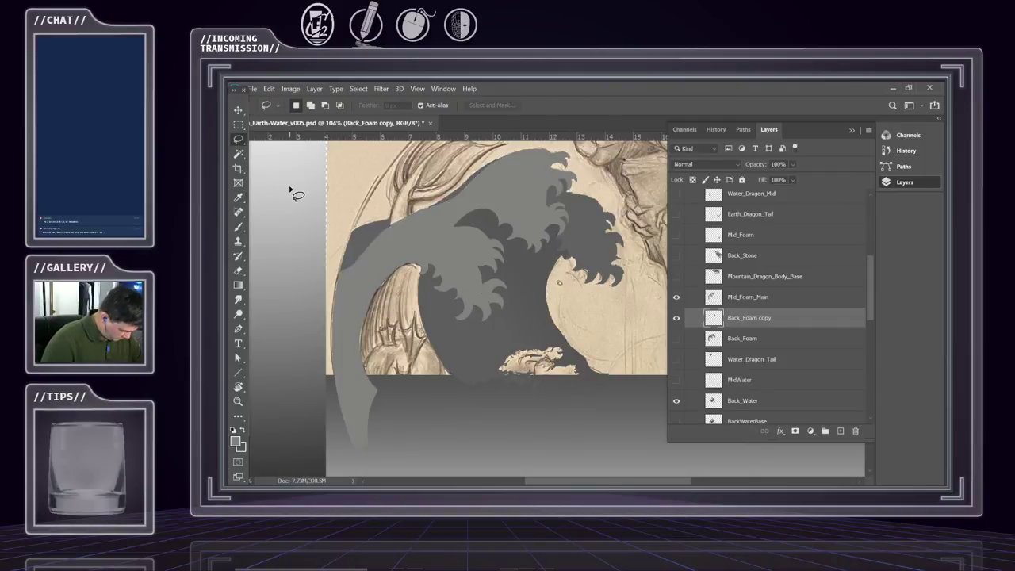
{"action": "key", "text": "z"}
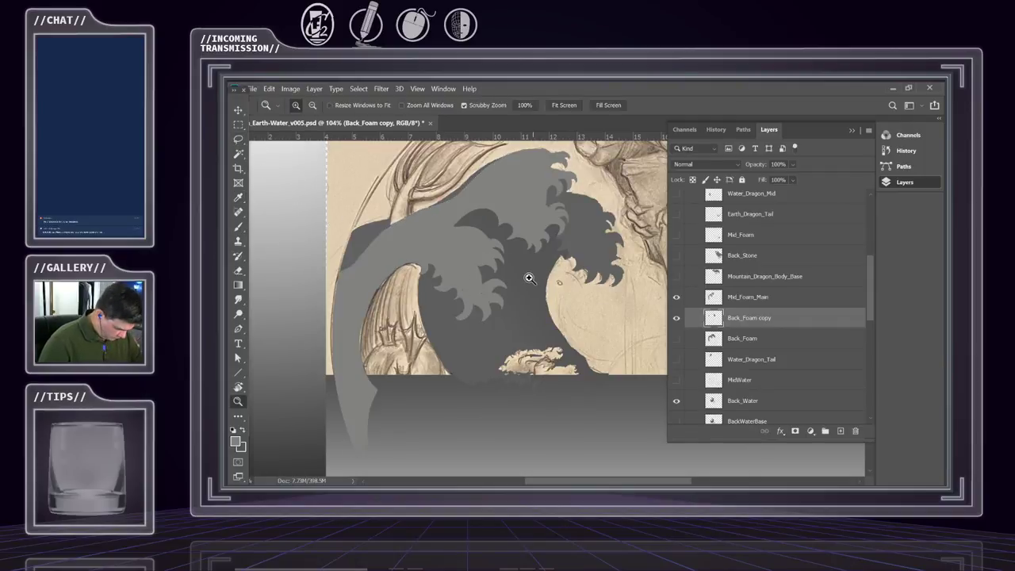
{"action": "mouse_move", "coordinate": [526, 277]}
{"action": "left_mouse_down"}
{"action": "mouse_move", "coordinate": [515, 286]}
{"action": "mouse_move", "coordinate": [499, 268]}
{"action": "left_mouse_up"}
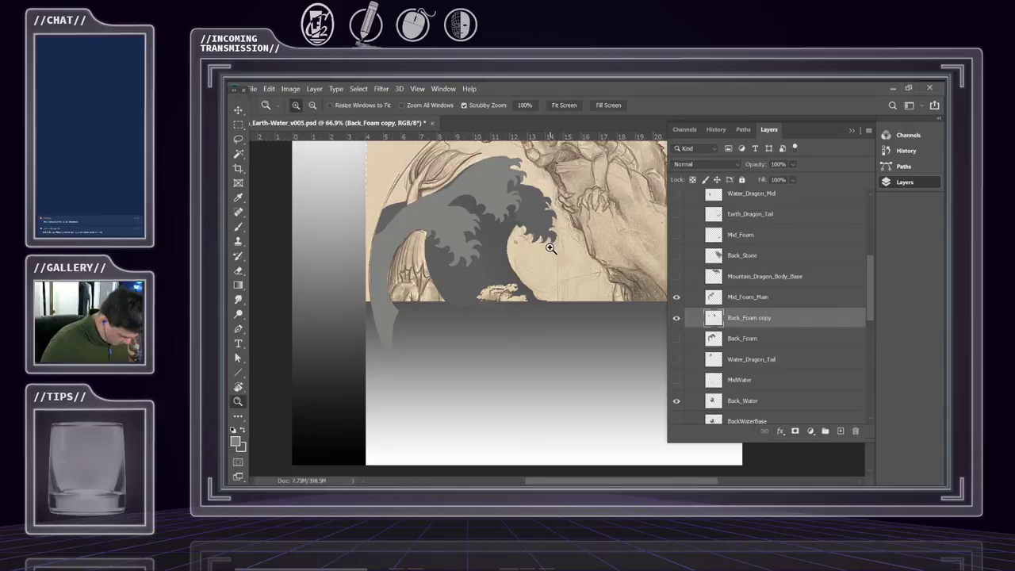
{"action": "left_click_drag", "start_coordinate": [537, 225], "coordinate": [548, 234]}
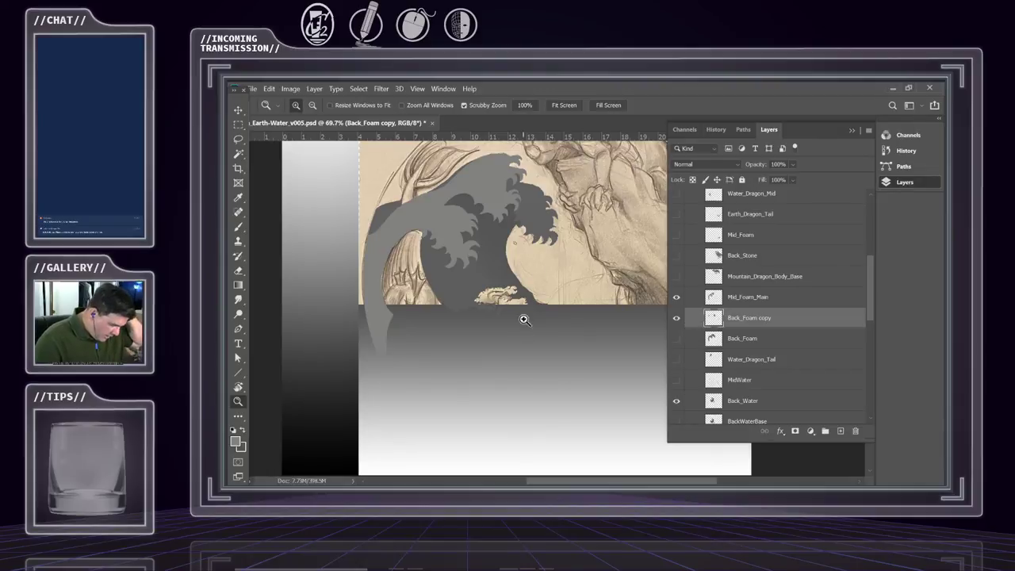
{"action": "left_click_drag", "start_coordinate": [526, 308], "coordinate": [519, 306]}
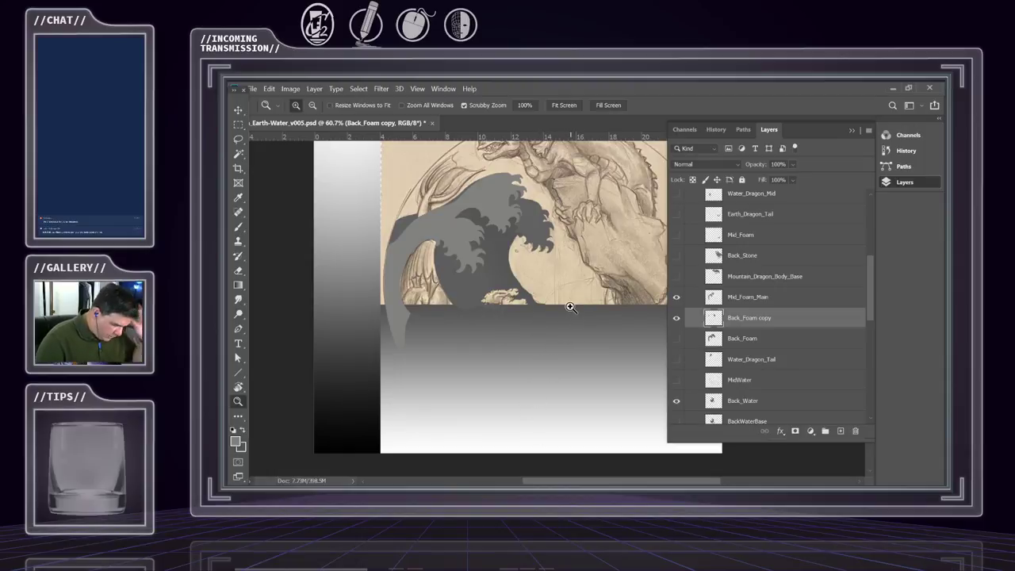
{"action": "left_click_drag", "start_coordinate": [581, 317], "coordinate": [548, 291]}
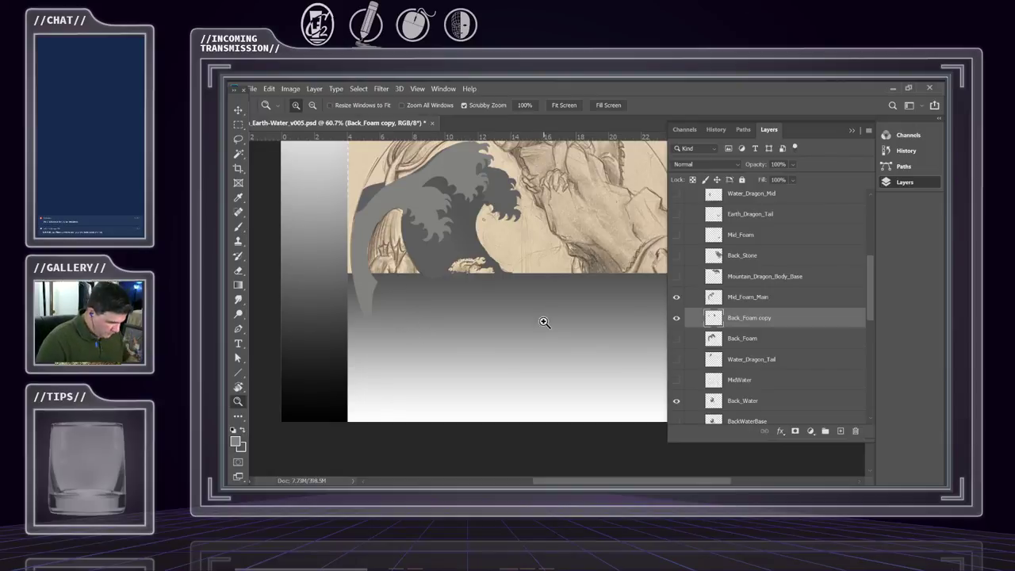
{"action": "mouse_move", "coordinate": [550, 343]}
{"action": "left_mouse_down"}
{"action": "mouse_move", "coordinate": [494, 386]}
{"action": "mouse_move", "coordinate": [514, 373]}
{"action": "left_mouse_up"}
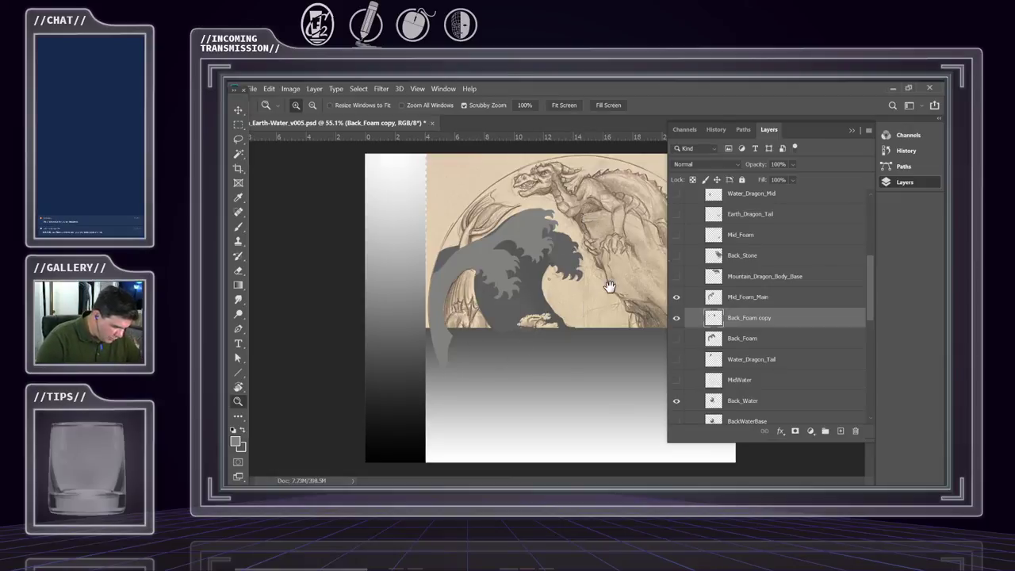
- Undock the Layers panel into a narrower floating panel placed further right
{"action": "left_click_drag", "start_coordinate": [792, 130], "coordinate": [739, 144]}
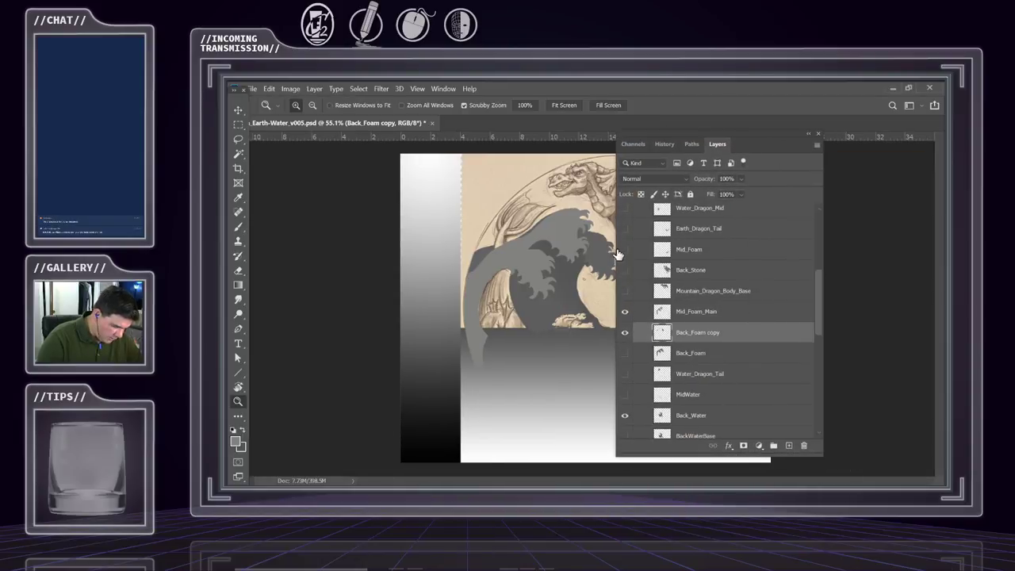
{"action": "left_click_drag", "start_coordinate": [615, 252], "coordinate": [690, 252]}
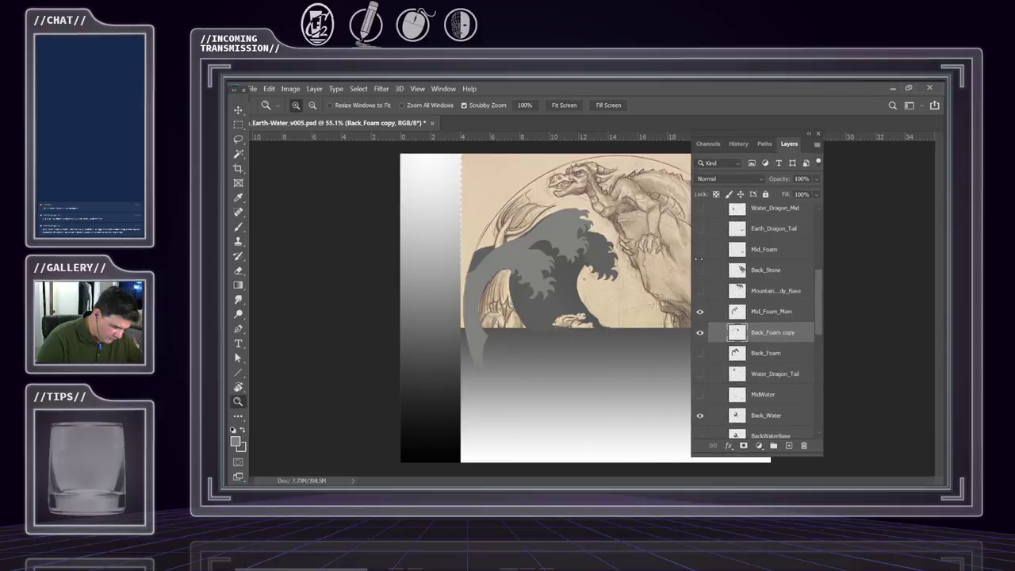
{"action": "left_click_drag", "start_coordinate": [812, 154], "coordinate": [898, 166]}
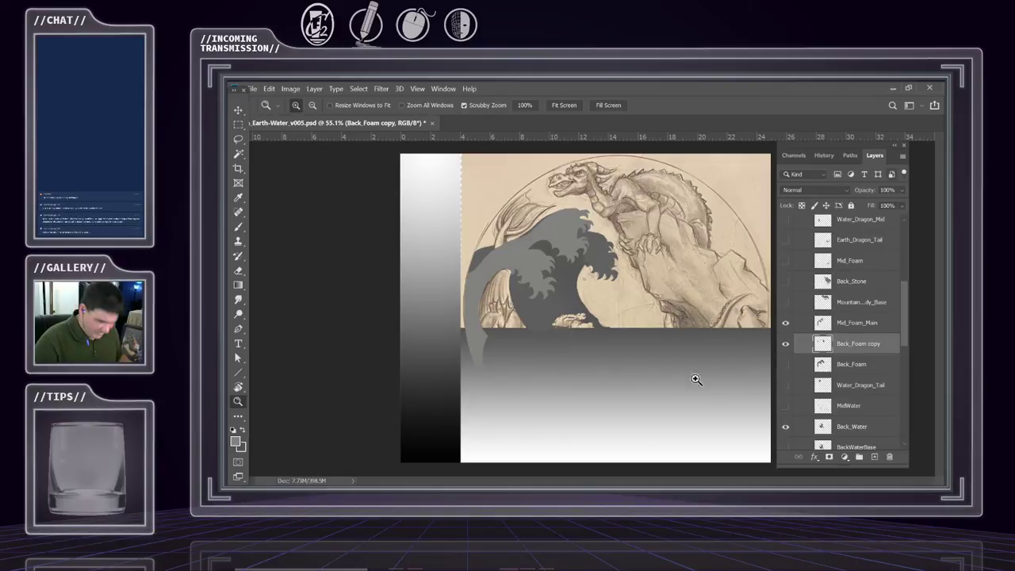
- Show Mountains_Main, Mountain_Dragon_Main, Tree_Main, the water dragon, tree and stone groups, and Background copy 2
{"action": "scroll", "coordinate": [836, 379], "scroll_direction": "down", "scroll_amount": 5}
{"action": "scroll", "coordinate": [824, 373], "scroll_direction": "down", "scroll_amount": 3}
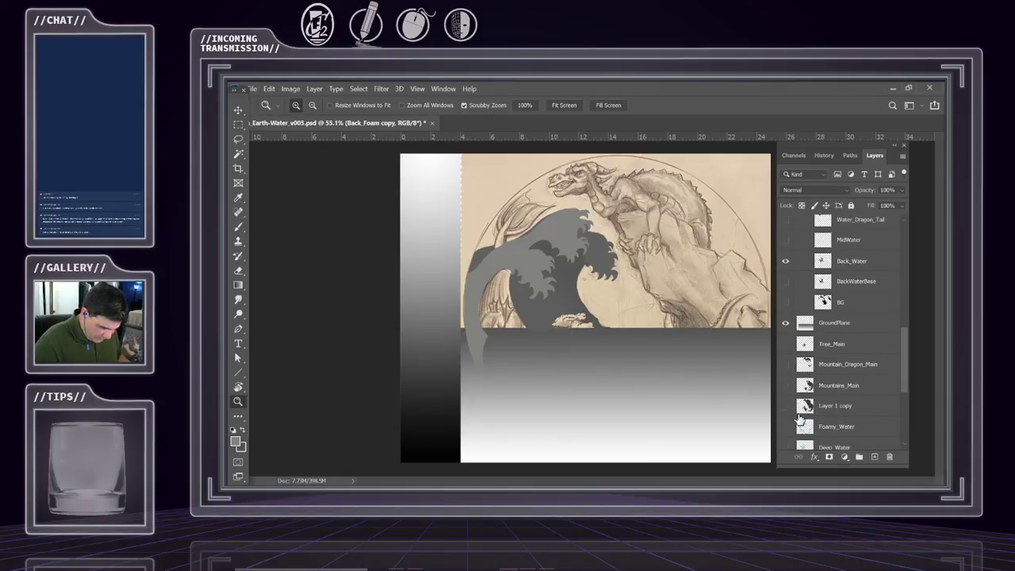
{"action": "left_click", "coordinate": [786, 385]}
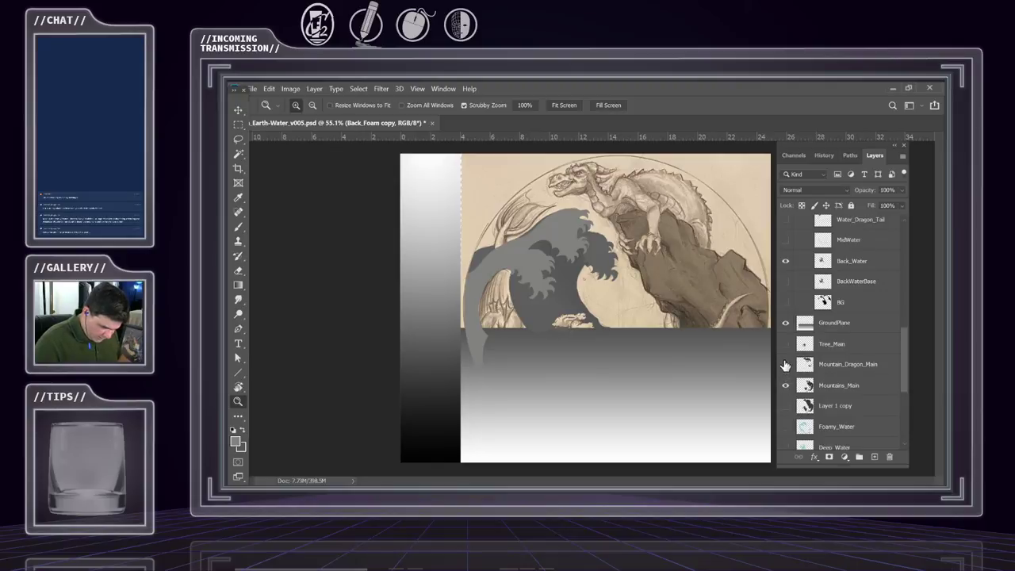
{"action": "left_click", "coordinate": [786, 363]}
{"action": "left_click", "coordinate": [785, 344]}
{"action": "scroll", "coordinate": [789, 341], "scroll_direction": "up", "scroll_amount": 1}
{"action": "scroll", "coordinate": [793, 336], "scroll_direction": "up", "scroll_amount": 4}
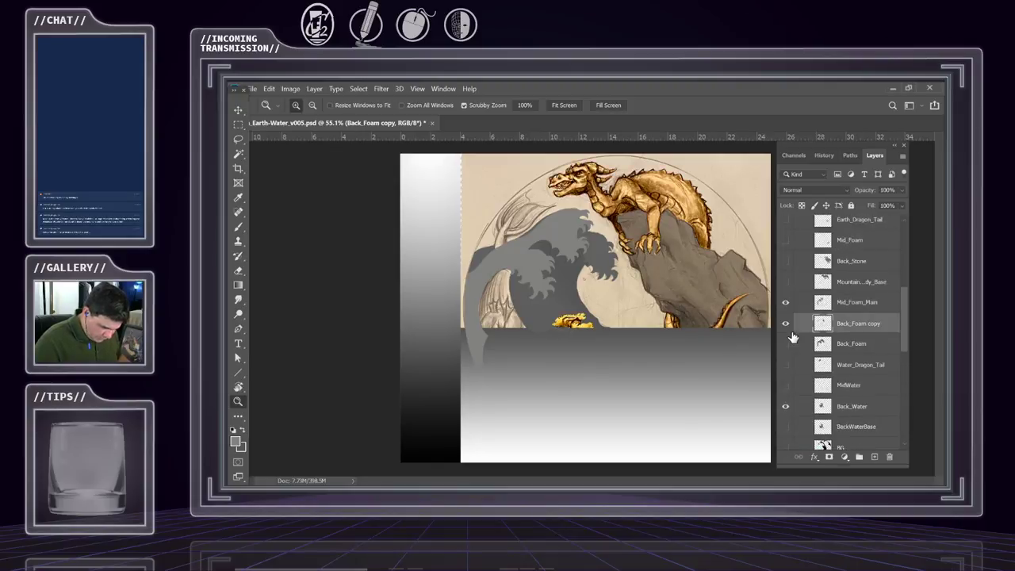
{"action": "scroll", "coordinate": [799, 328], "scroll_direction": "down", "scroll_amount": 1}
{"action": "scroll", "coordinate": [793, 333], "scroll_direction": "up", "scroll_amount": 3}
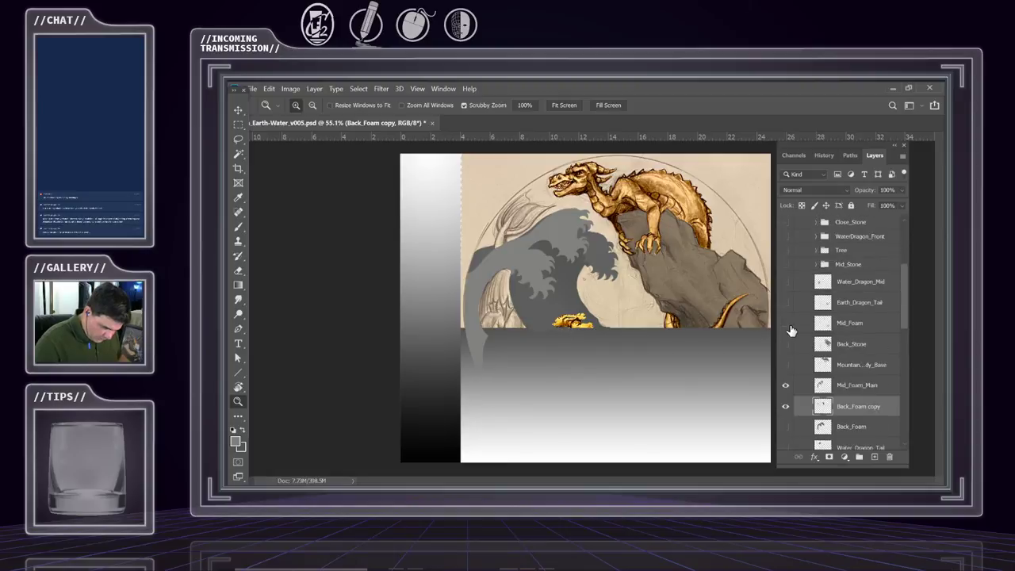
{"action": "scroll", "coordinate": [797, 309], "scroll_direction": "up", "scroll_amount": 4}
{"action": "left_click_drag", "start_coordinate": [788, 413], "coordinate": [786, 353]}
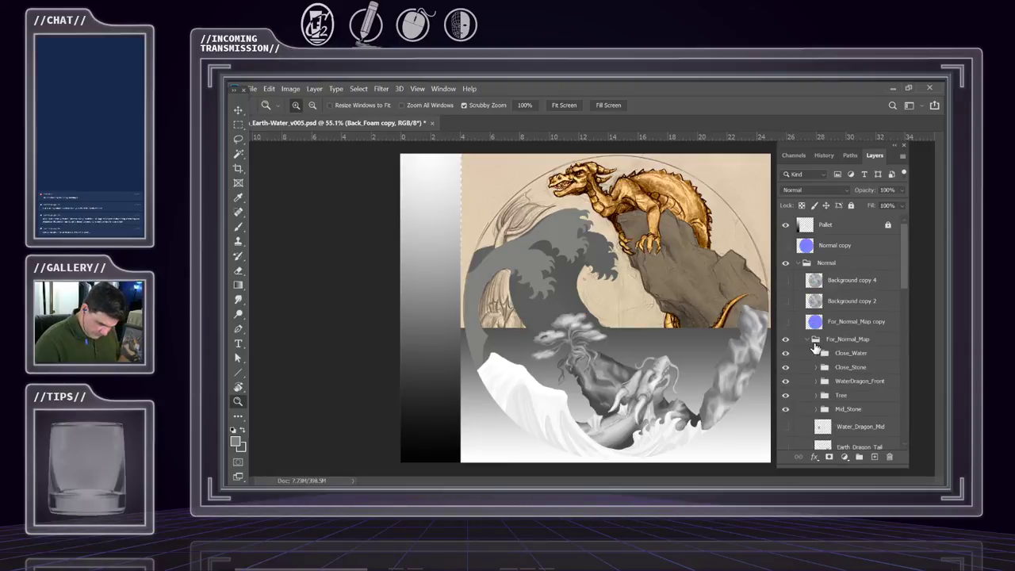
{"action": "left_click", "coordinate": [785, 300]}
- Hide BG and show Back_Foam, Earth_Dragon_Tail, Mid_Foam, Back_Stone, Mountain_Dragon_Body_Base and Water_Dragon_Mid
{"action": "scroll", "coordinate": [798, 342], "scroll_direction": "down", "scroll_amount": 2}
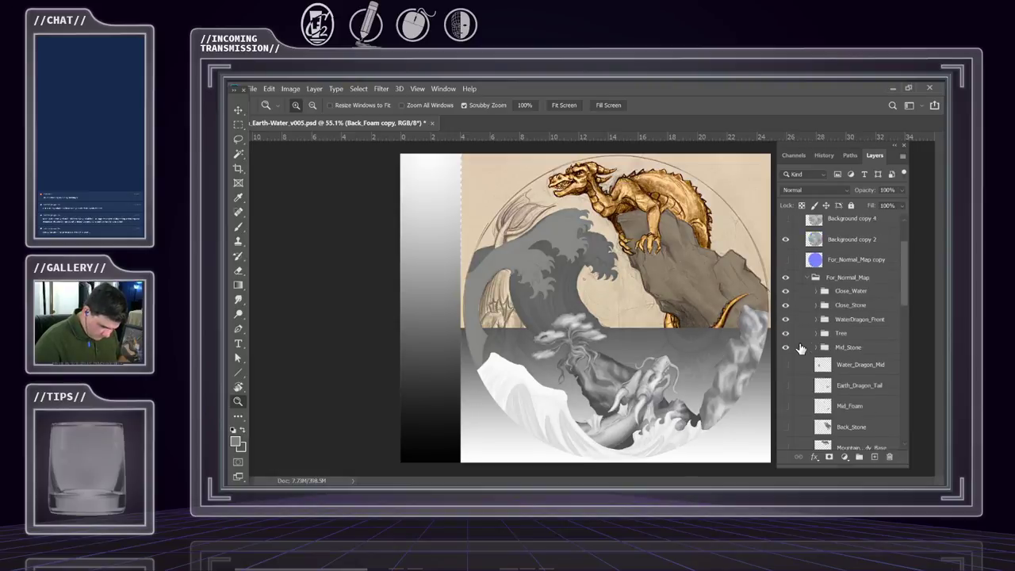
{"action": "scroll", "coordinate": [799, 349], "scroll_direction": "down", "scroll_amount": 4}
{"action": "scroll", "coordinate": [802, 380], "scroll_direction": "down", "scroll_amount": 2}
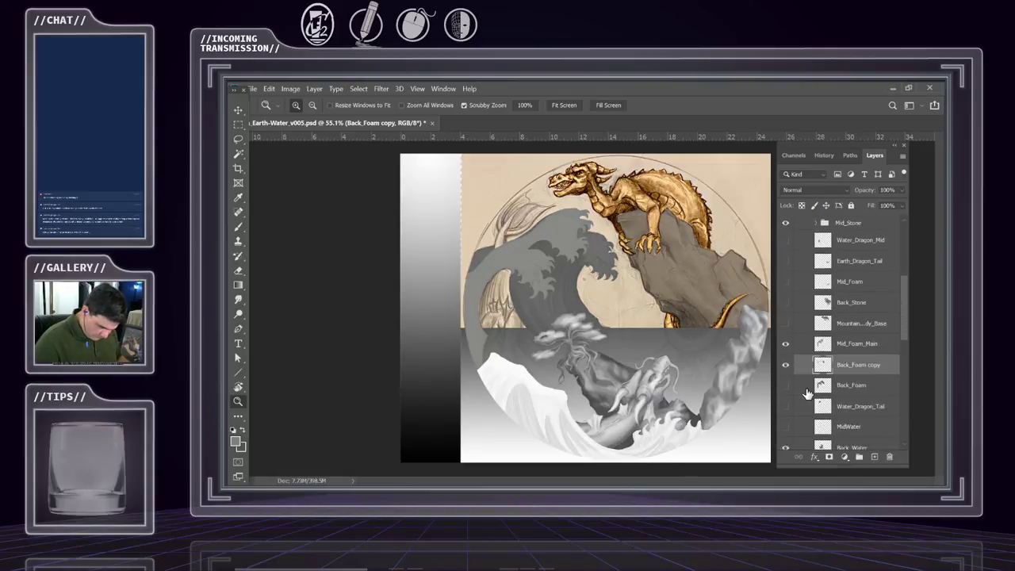
{"action": "scroll", "coordinate": [801, 379], "scroll_direction": "down", "scroll_amount": 3}
{"action": "scroll", "coordinate": [800, 377], "scroll_direction": "down", "scroll_amount": 2}
{"action": "left_click", "coordinate": [785, 384]}
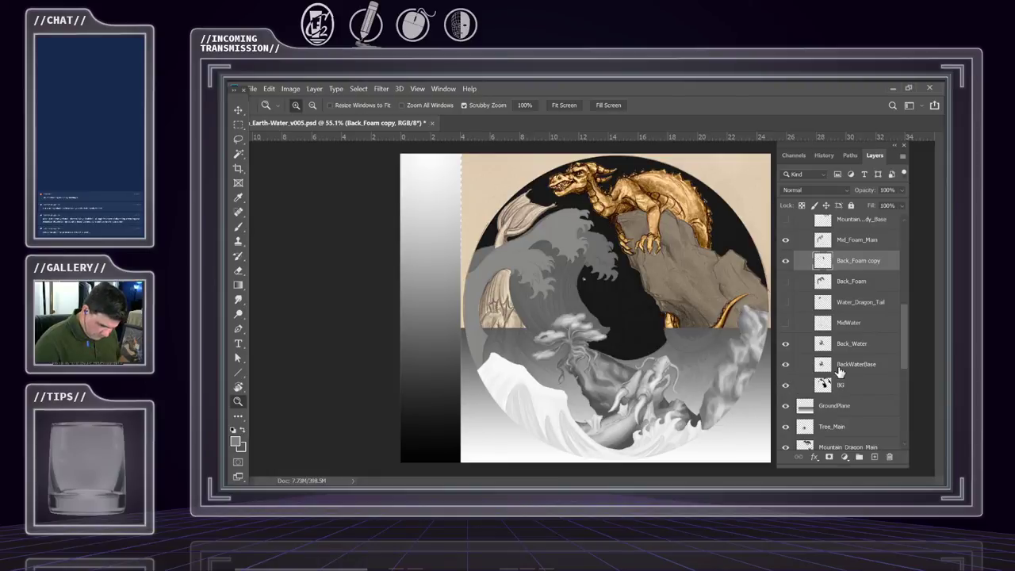
{"action": "scroll", "coordinate": [839, 371], "scroll_direction": "down", "scroll_amount": 2}
{"action": "scroll", "coordinate": [821, 378], "scroll_direction": "down", "scroll_amount": 4}
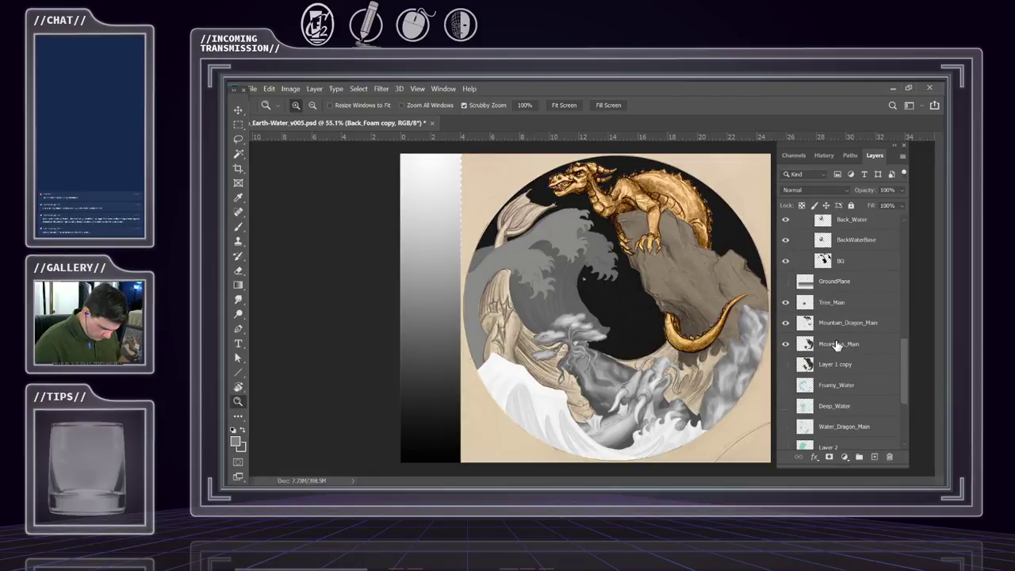
{"action": "scroll", "coordinate": [832, 348], "scroll_direction": "up", "scroll_amount": 1}
{"action": "scroll", "coordinate": [816, 356], "scroll_direction": "up", "scroll_amount": 1}
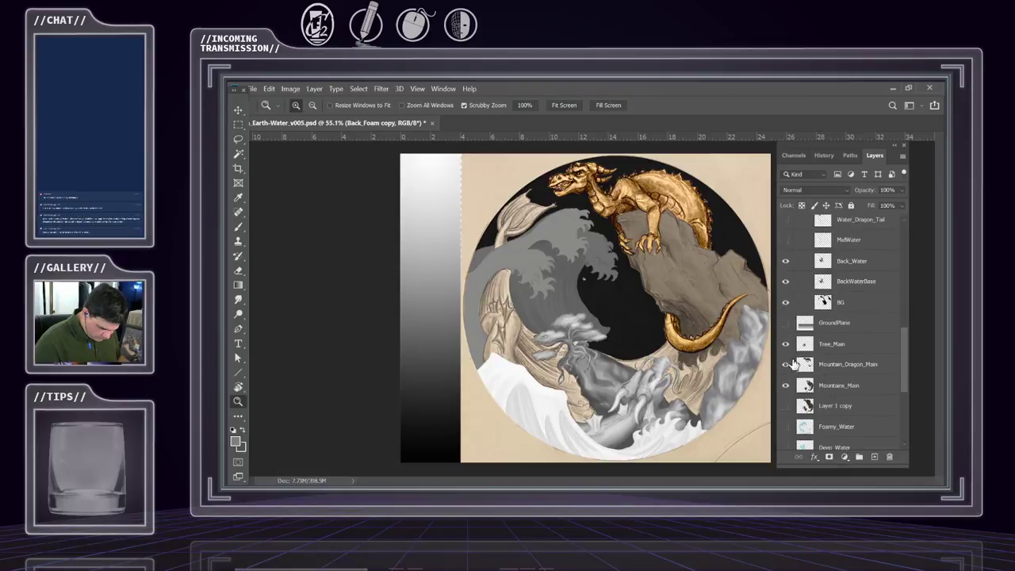
{"action": "scroll", "coordinate": [839, 328], "scroll_direction": "up", "scroll_amount": 6}
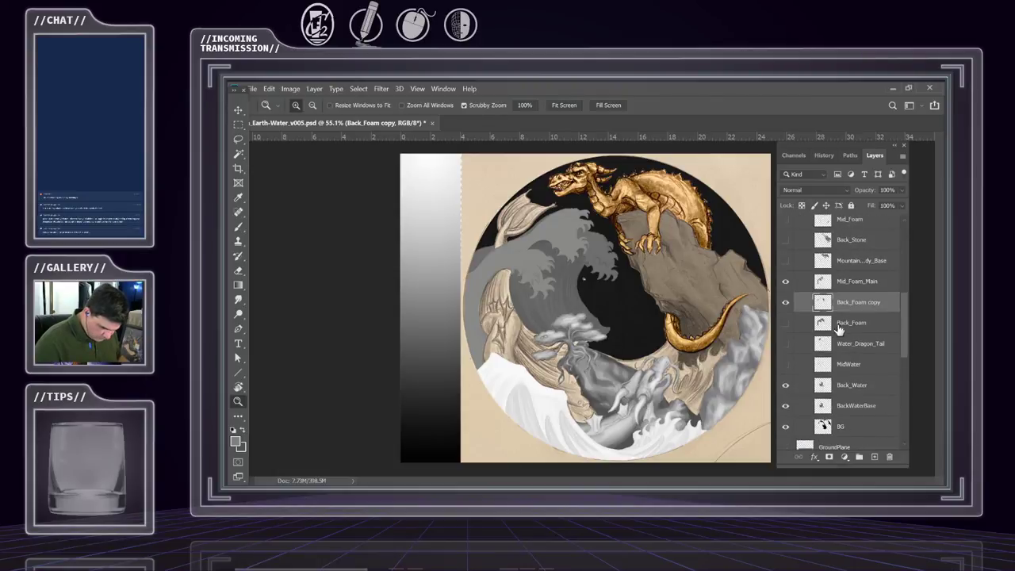
{"action": "left_click", "coordinate": [786, 322]}
{"action": "scroll", "coordinate": [795, 332], "scroll_direction": "up", "scroll_amount": 3}
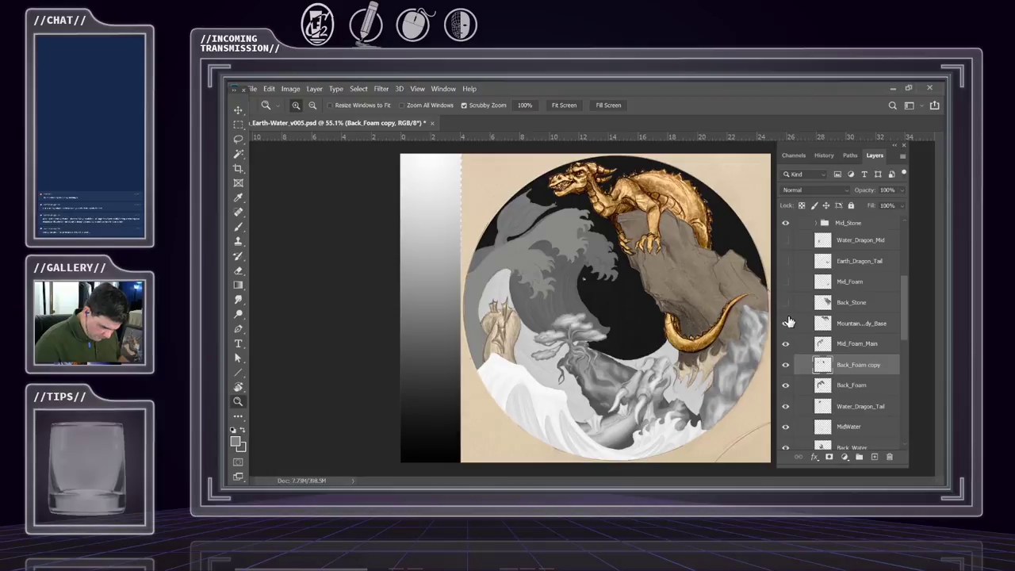
{"action": "left_click_drag", "start_coordinate": [788, 321], "coordinate": [788, 261]}
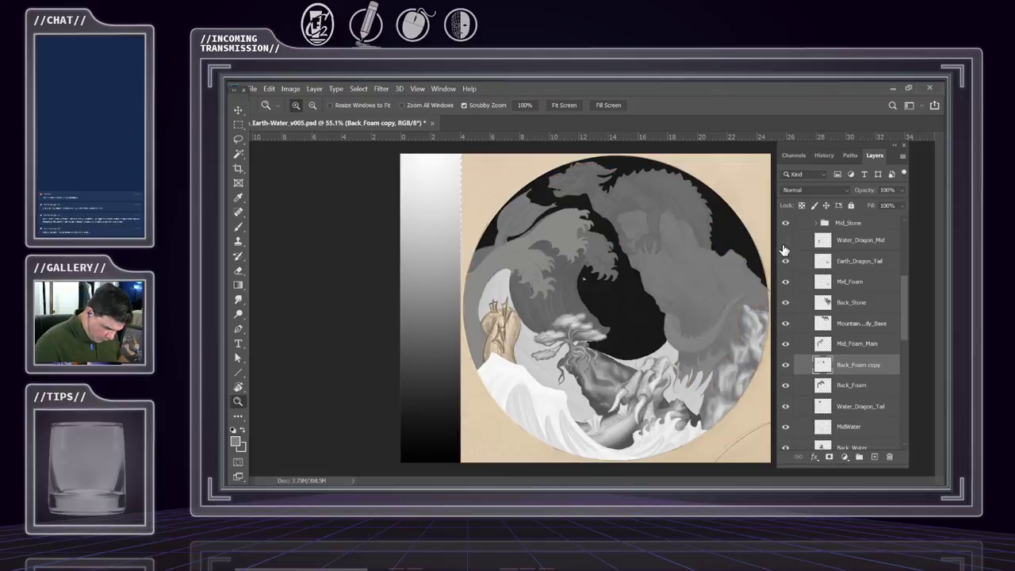
{"action": "left_click", "coordinate": [786, 240]}
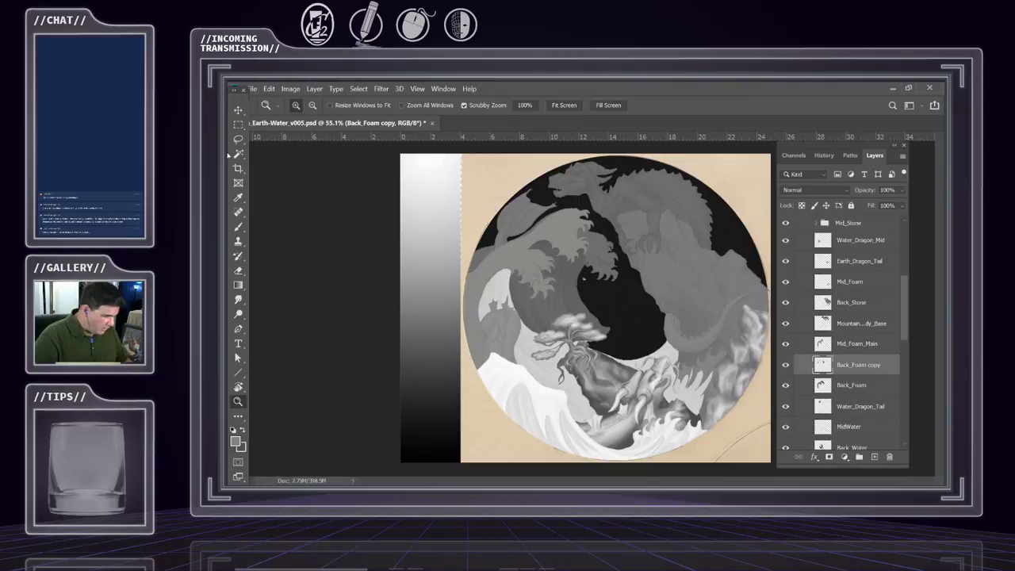
{"action": "left_click", "coordinate": [252, 88]}
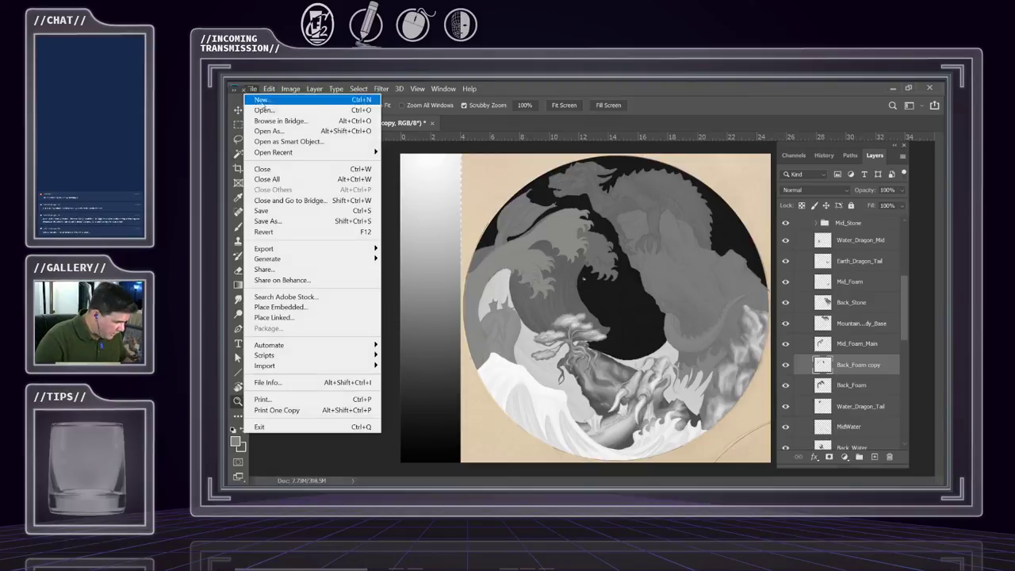
- Save a copy on this computer as Tsuba_Earth-Water_v006.psd, changing the version from v005
{"action": "left_click", "coordinate": [283, 219]}
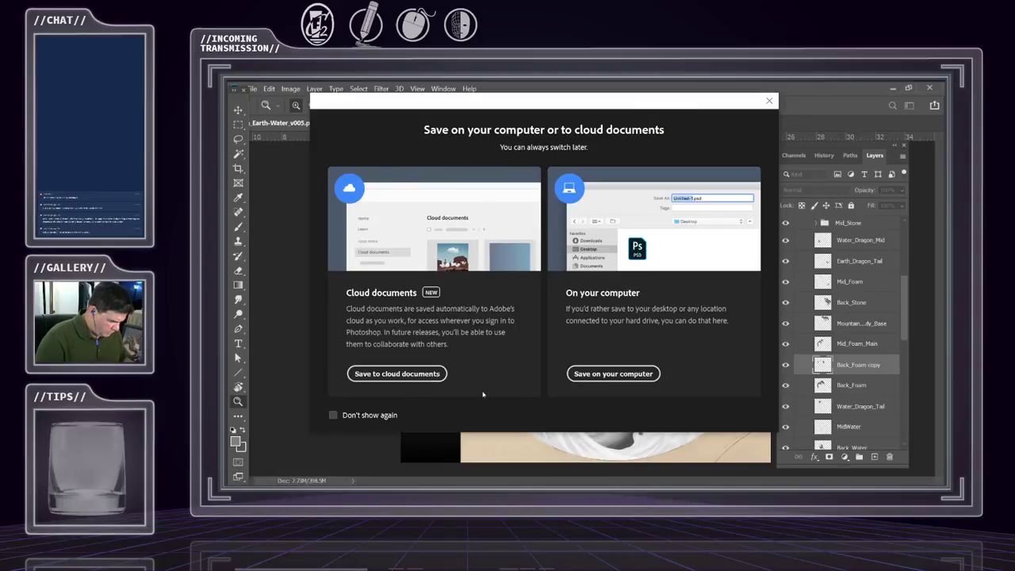
{"action": "left_click", "coordinate": [620, 374]}
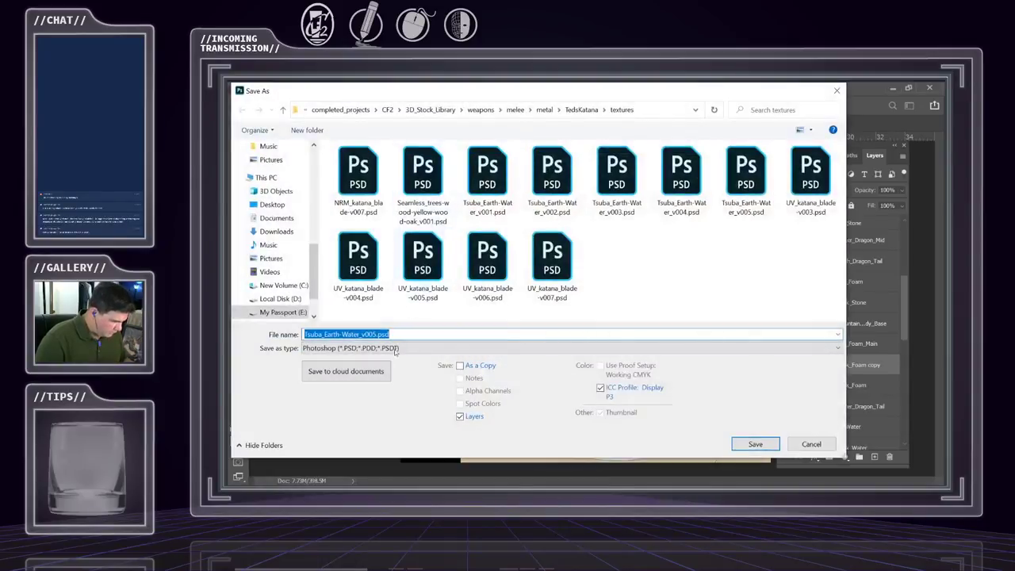
{"action": "left_click", "coordinate": [382, 334]}
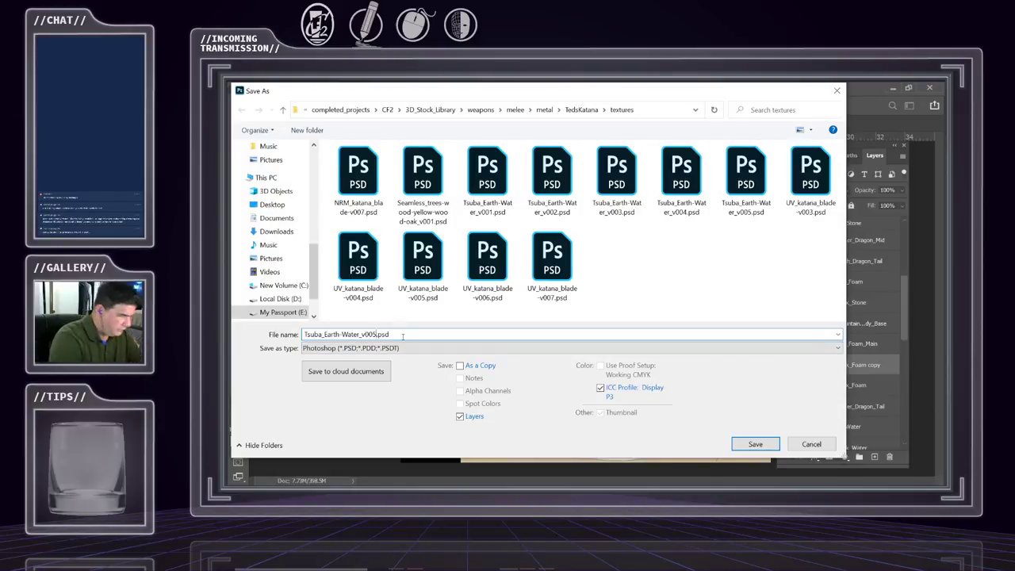
{"action": "key", "text": "BackSpace"}
{"action": "type", "text": "6"}
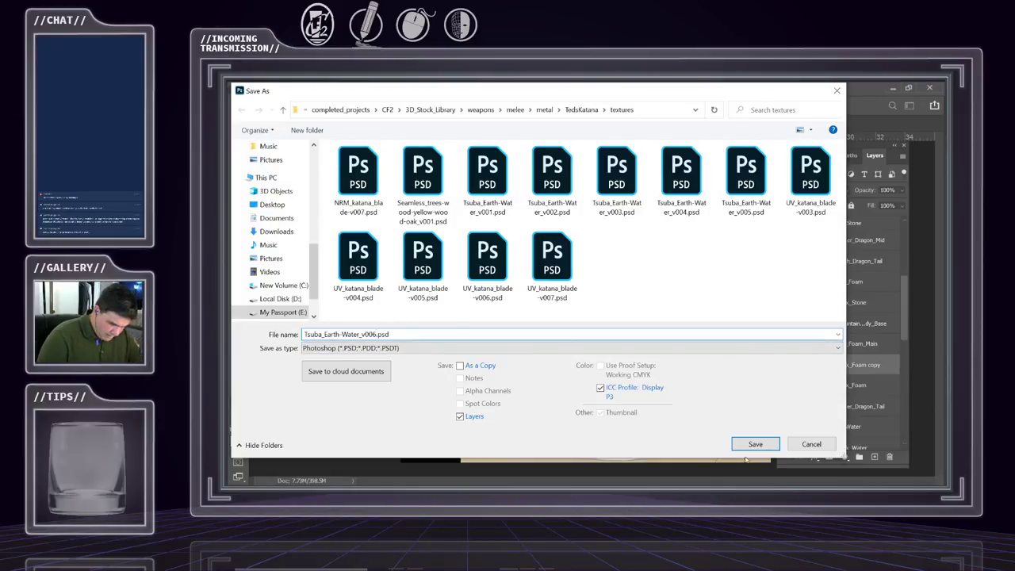
{"action": "left_click", "coordinate": [742, 444]}
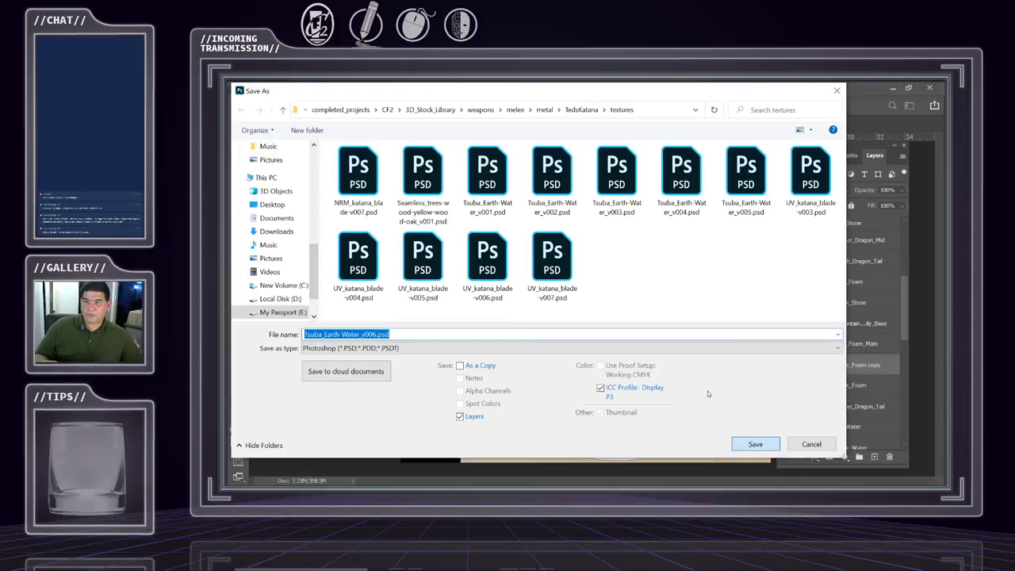
{"action": "key", "text": "Escape"}
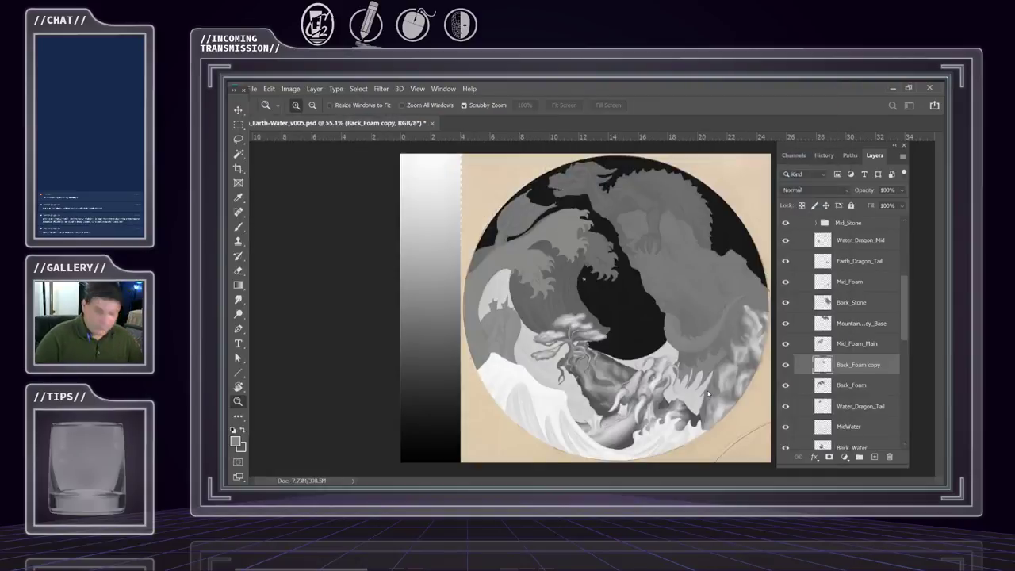